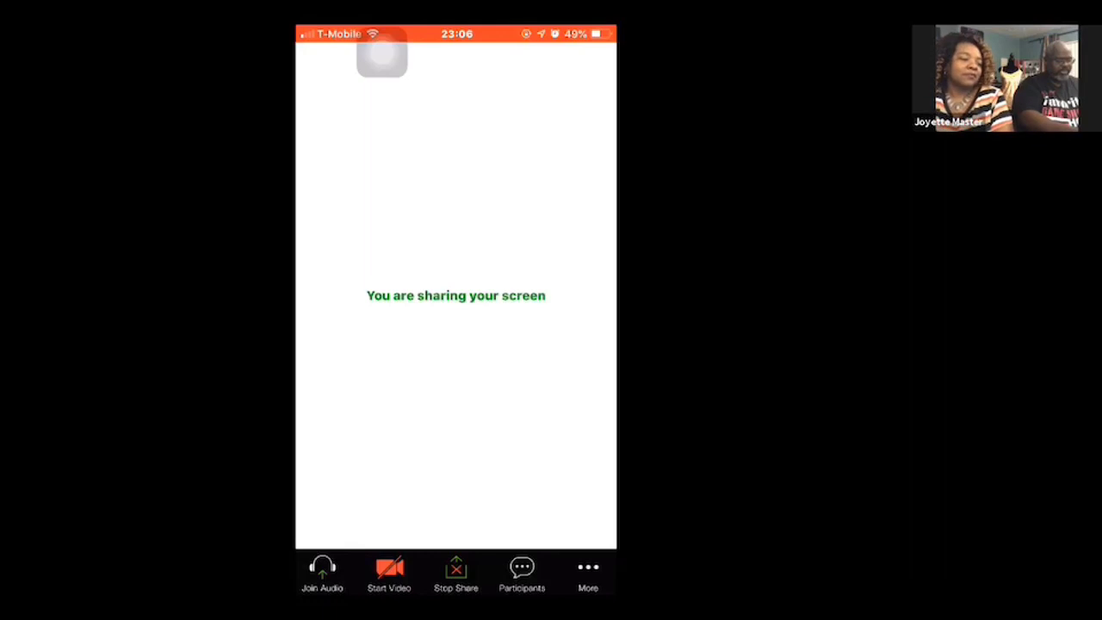
- Switch to the Point of Sale app, leave its item library and bring up the checkout screen
{"action": "key", "text": "Home"}
{"action": "left_click", "coordinate": [491, 228]}
{"action": "left_click", "coordinate": [453, 306]}
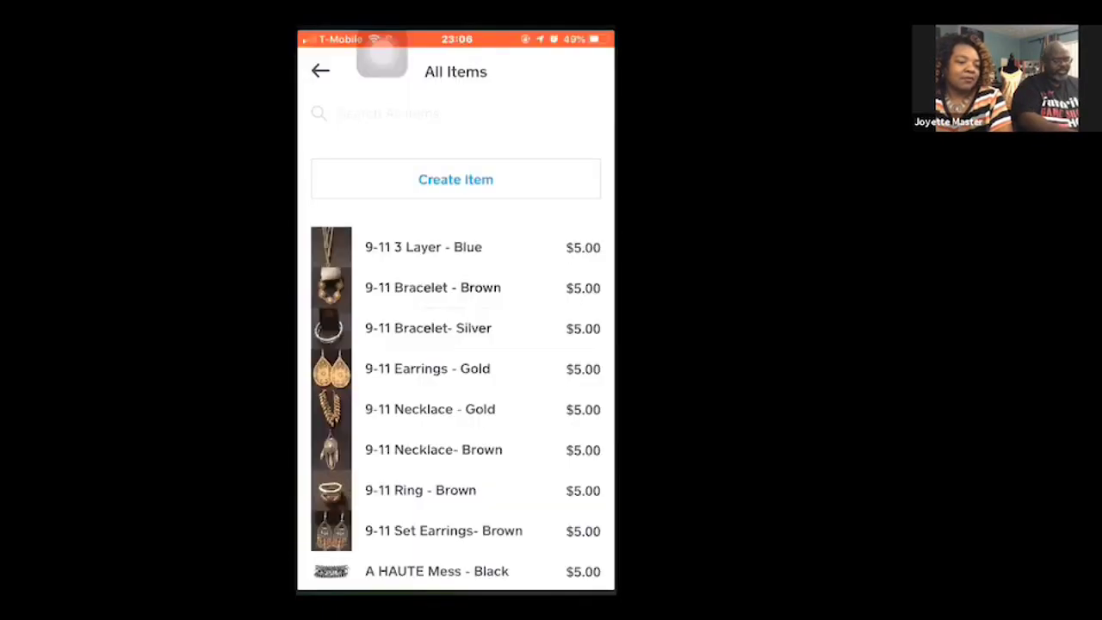
{"action": "left_click", "coordinate": [319, 66]}
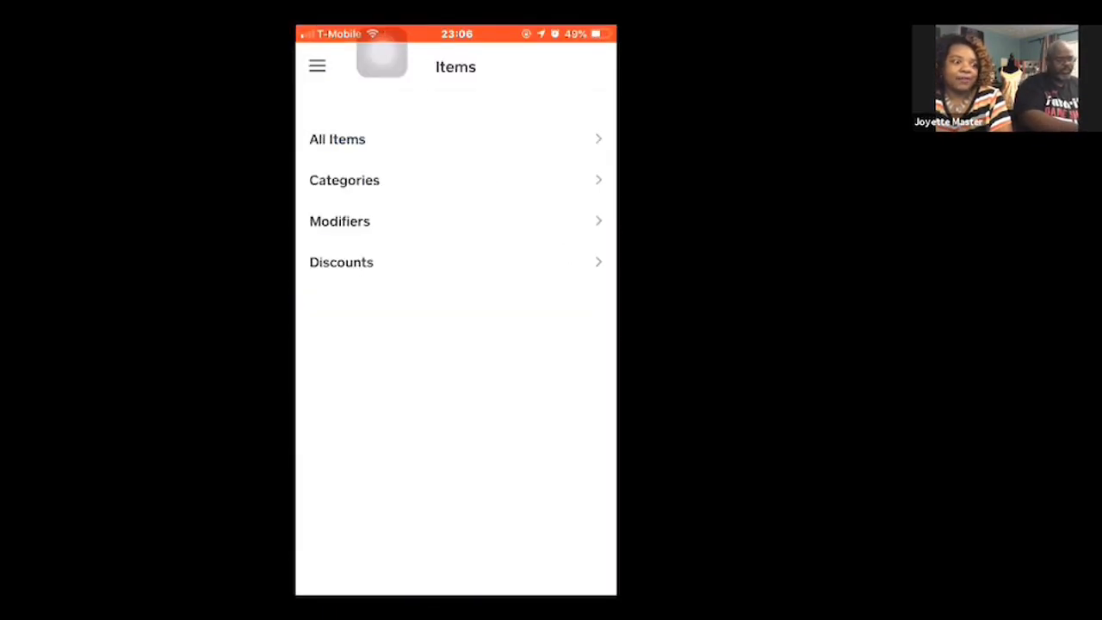
{"action": "left_click", "coordinate": [315, 66]}
{"action": "left_click", "coordinate": [343, 323]}
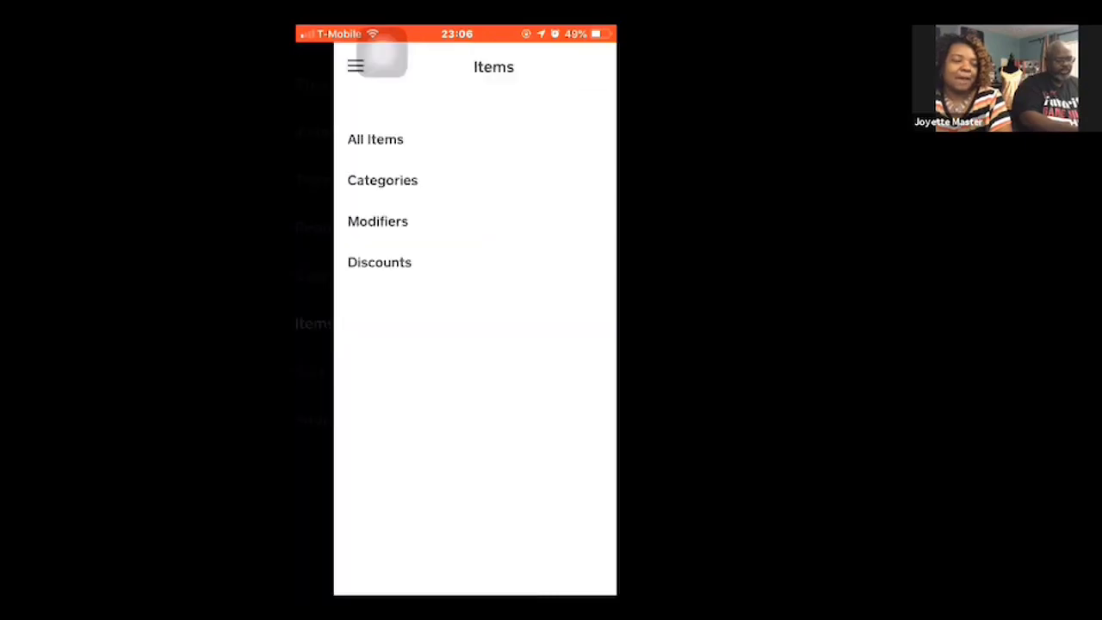
{"action": "left_click", "coordinate": [318, 66]}
{"action": "left_click", "coordinate": [357, 84]}
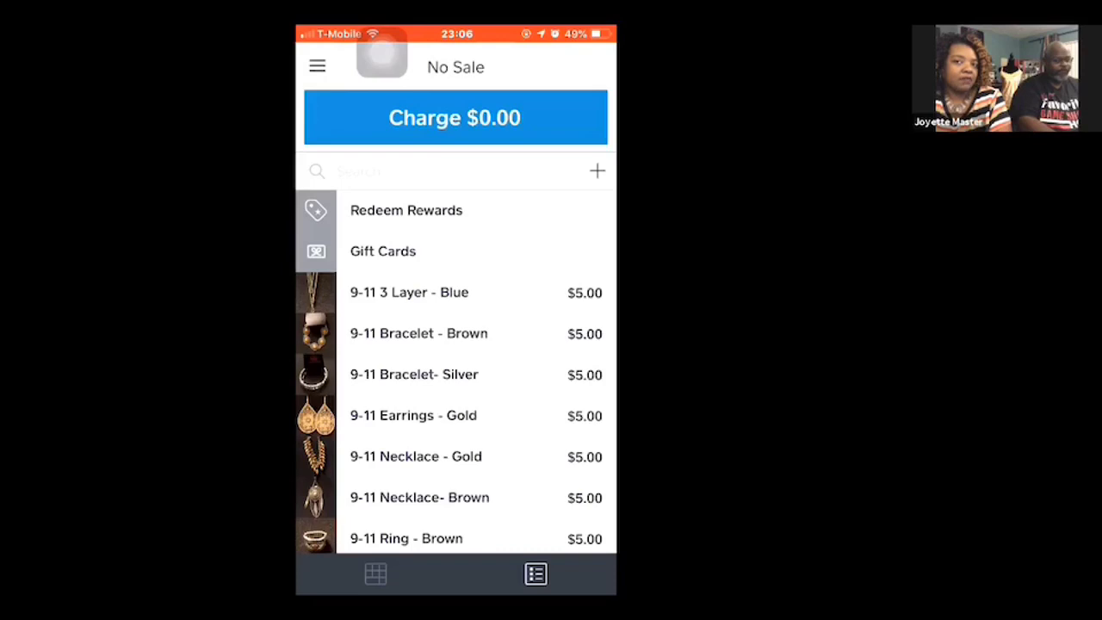
- Reopen Point of Sale from the home screen's Photography folder and display the full list of items
{"action": "key", "text": "Home"}
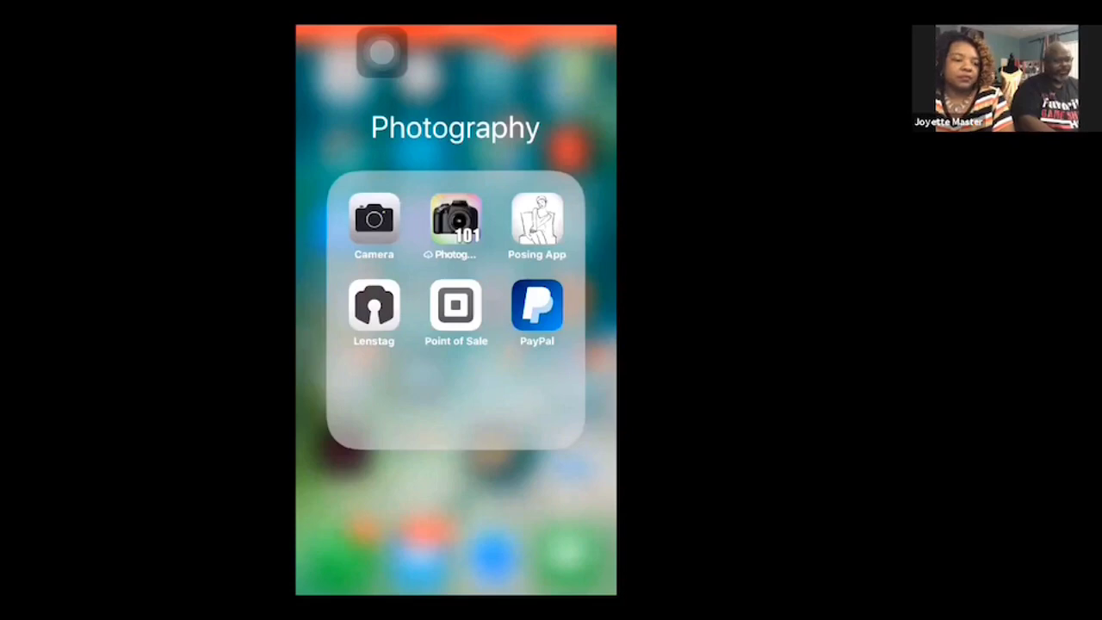
{"action": "left_click", "coordinate": [455, 306]}
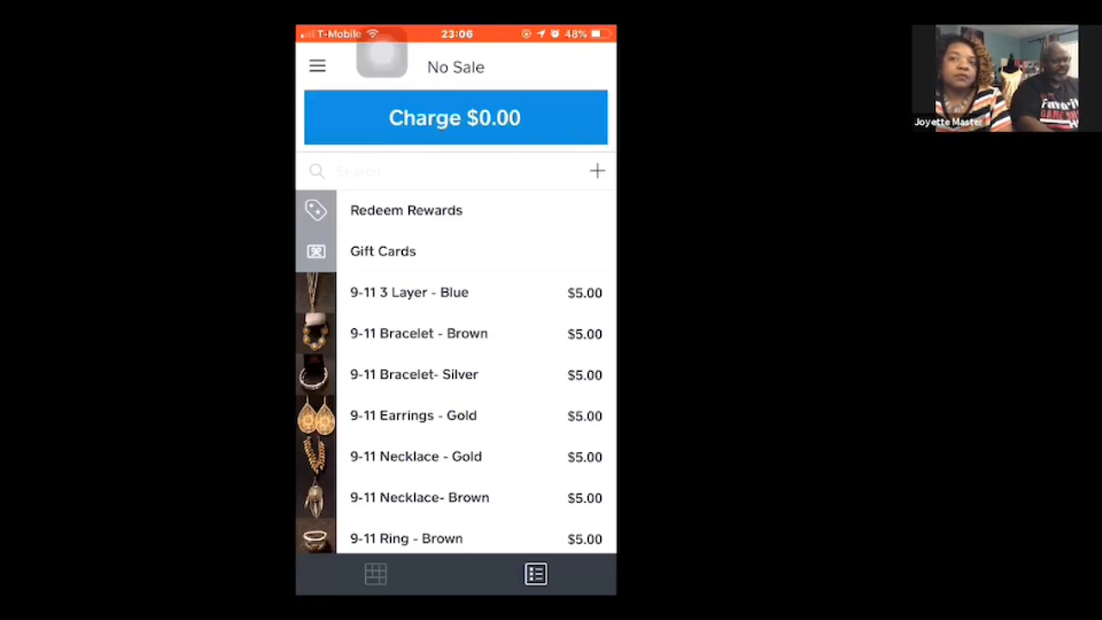
{"action": "left_click", "coordinate": [316, 66]}
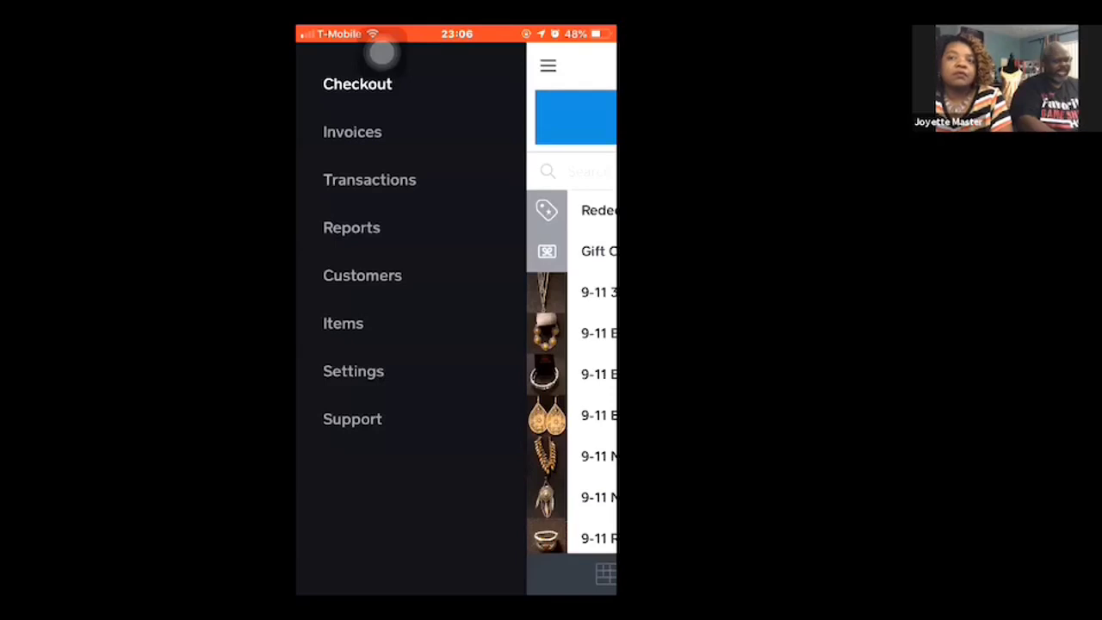
{"action": "left_click", "coordinate": [343, 323]}
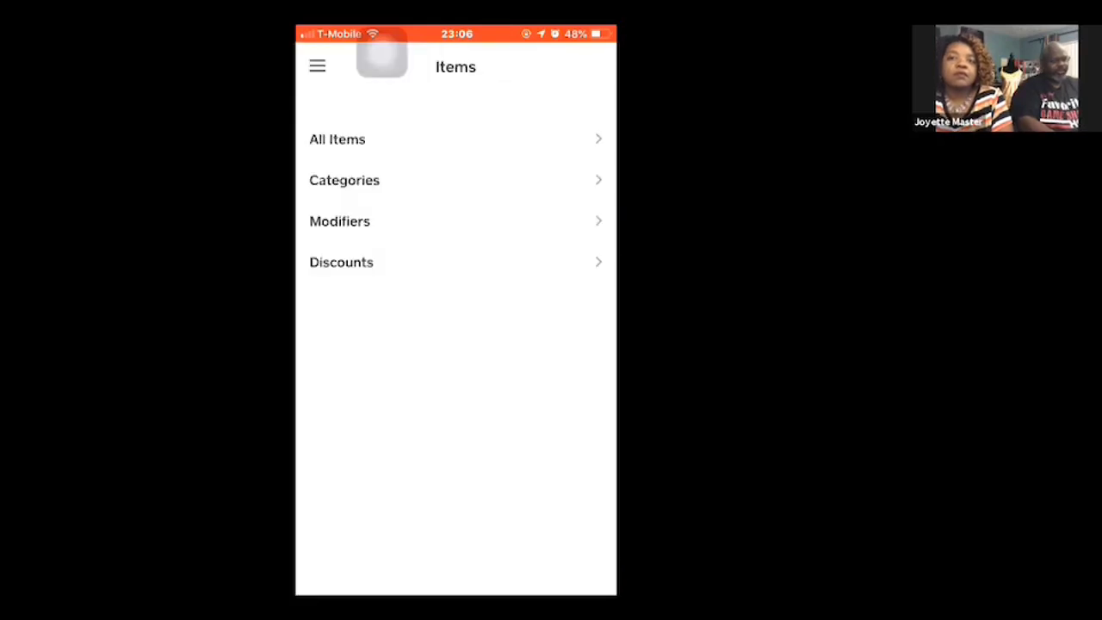
{"action": "left_click", "coordinate": [455, 139]}
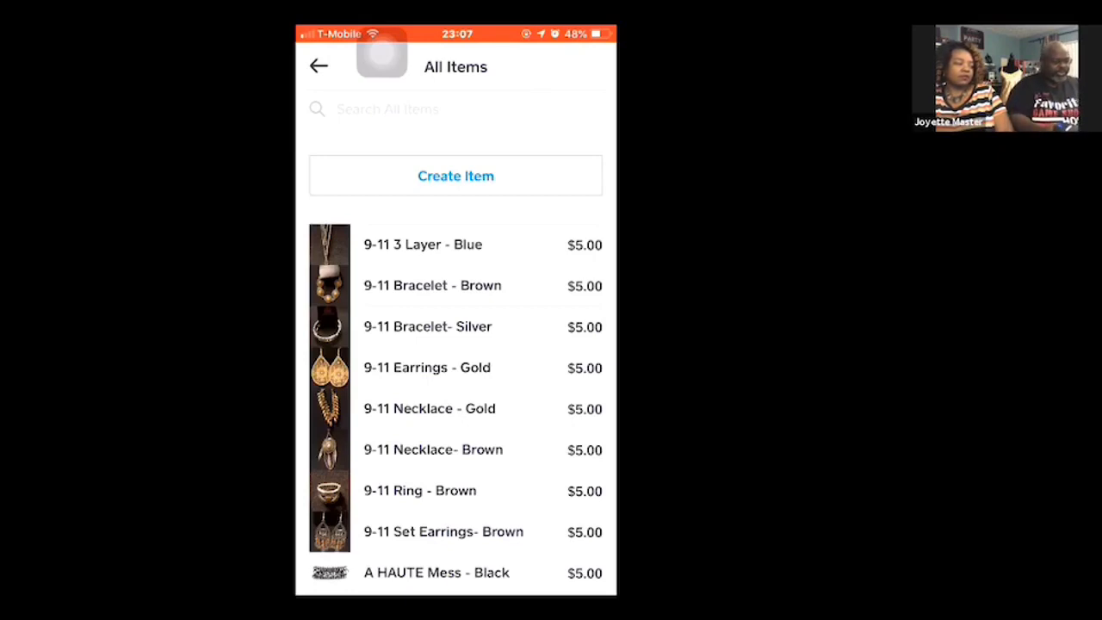
- Search all items for the product code P2RE-WTXX-178XX, and clear the search
{"action": "left_click", "coordinate": [388, 109]}
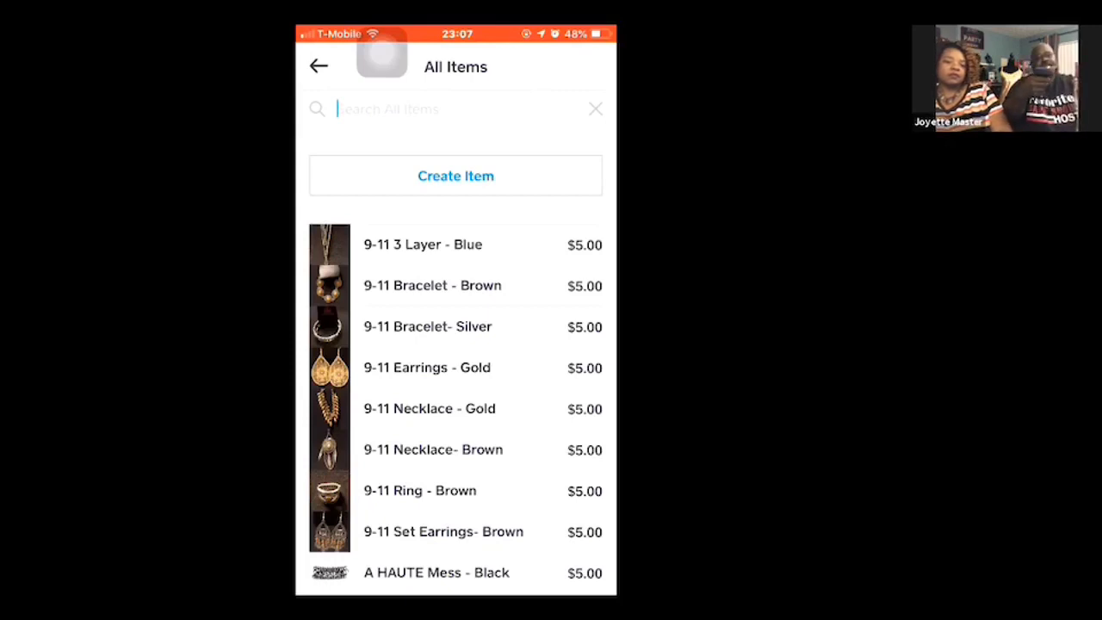
{"action": "type", "text": "P2RE-WTXX-178XX"}
{"action": "key", "text": "Return"}
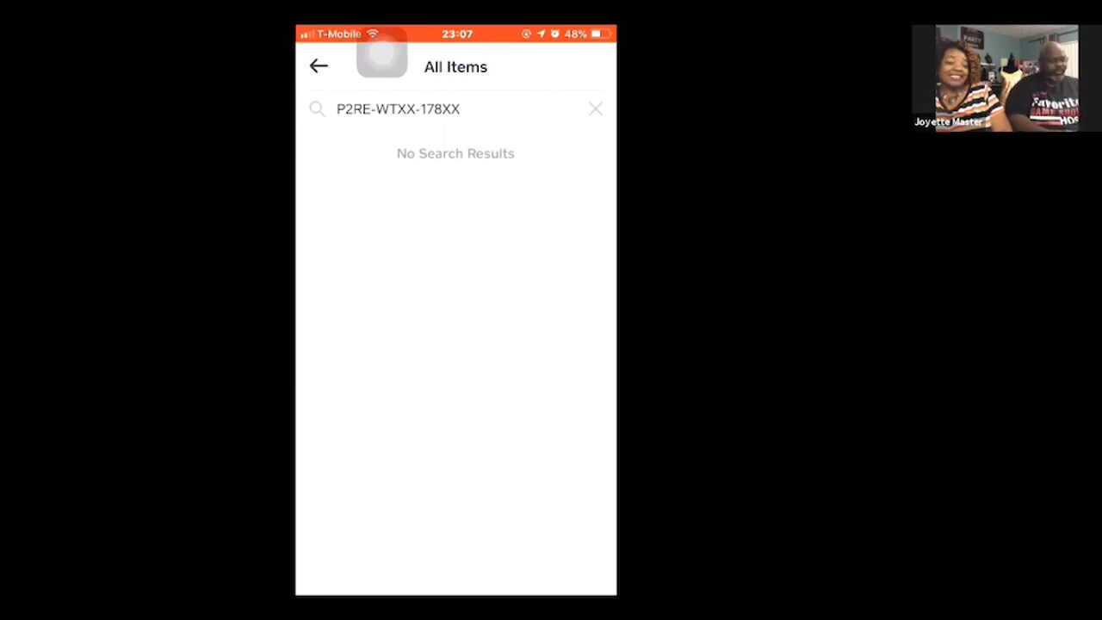
{"action": "left_click", "coordinate": [594, 108]}
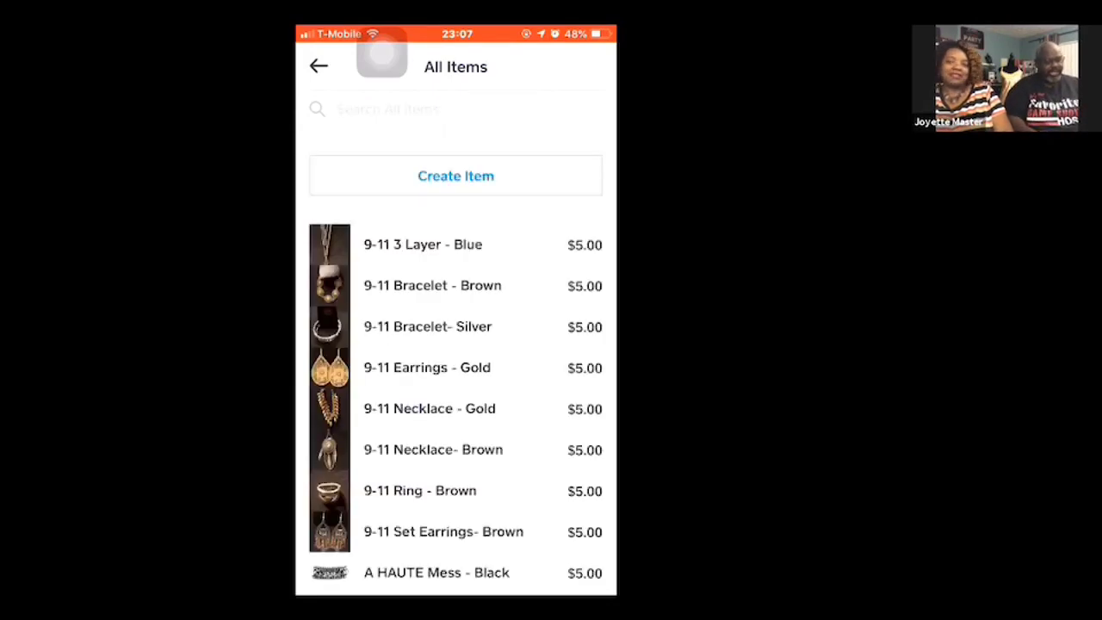
- Search all items for the product code P2SE-YWXX-113XX, and leave the item list
{"action": "left_click", "coordinate": [387, 109]}
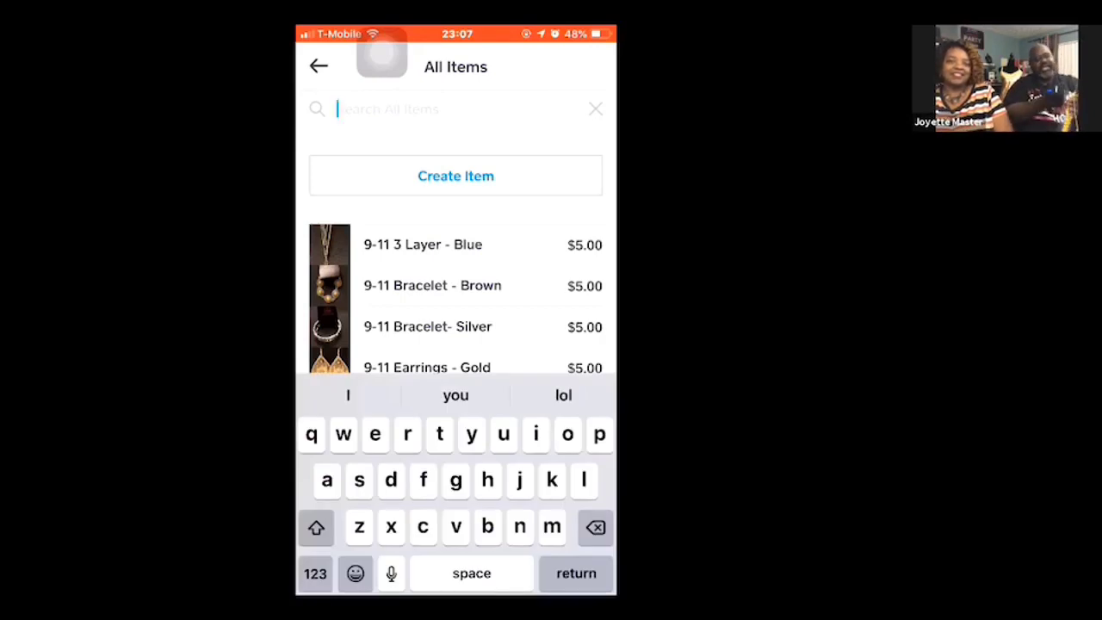
{"action": "type", "text": "P2SE-YWXX-113XX"}
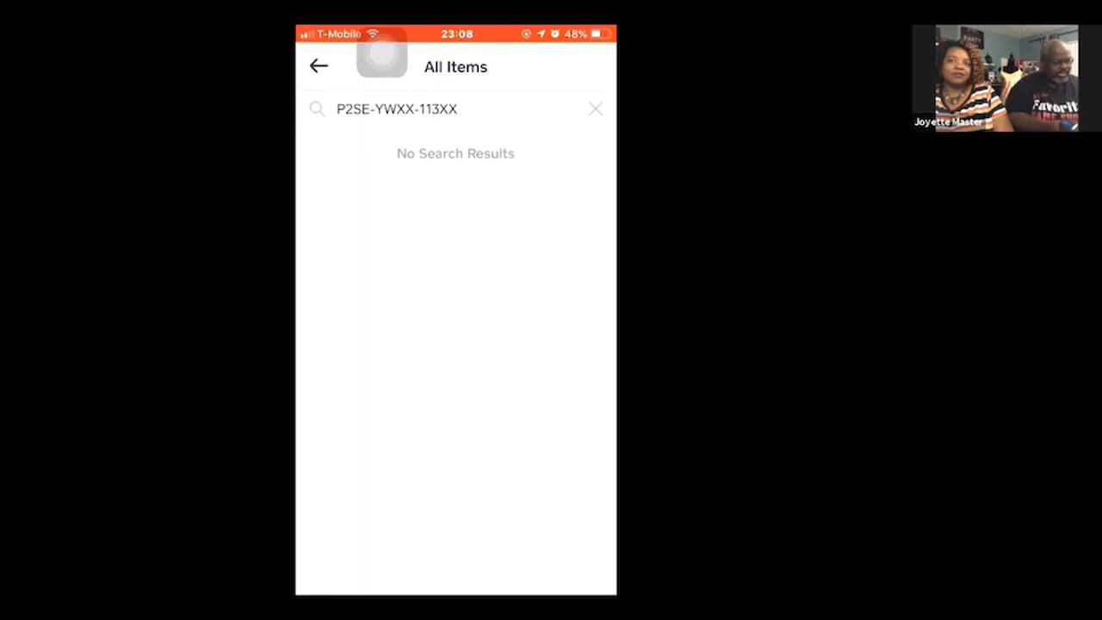
{"action": "left_click", "coordinate": [319, 66]}
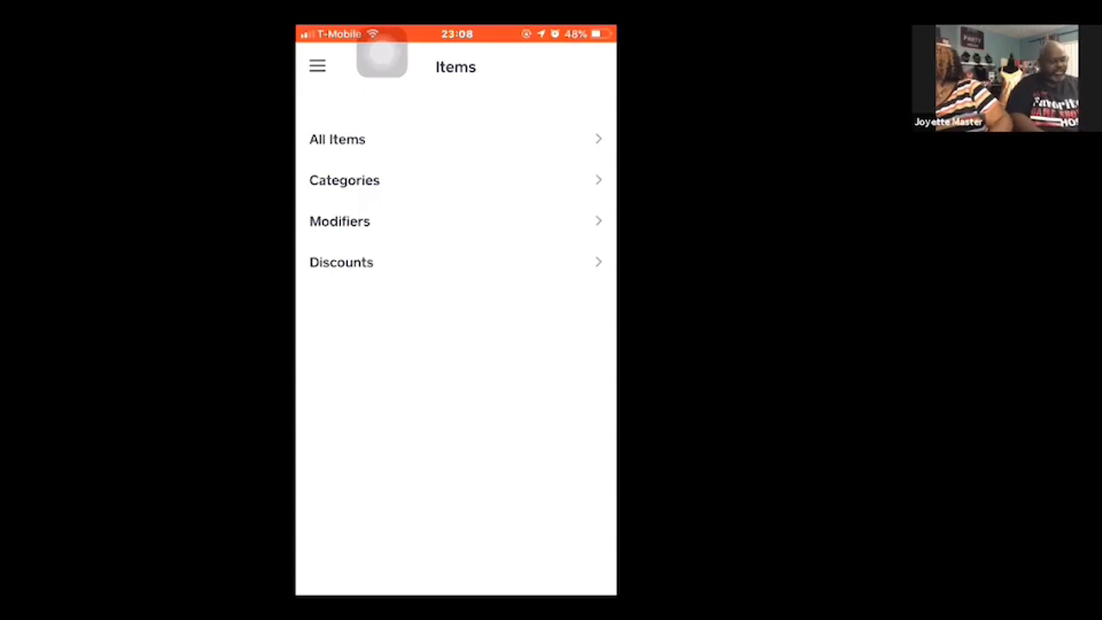
- Return to the full item list and search it for the product code P2SE-RDXX-174XX
{"action": "left_click", "coordinate": [381, 53]}
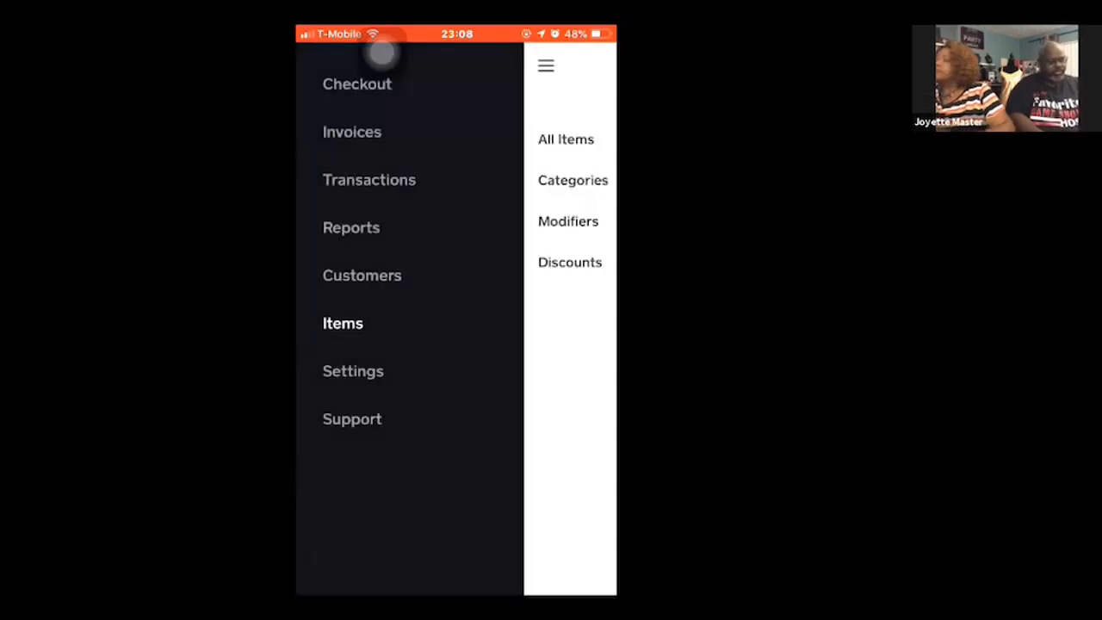
{"action": "left_click", "coordinate": [342, 324]}
{"action": "left_click", "coordinate": [456, 139]}
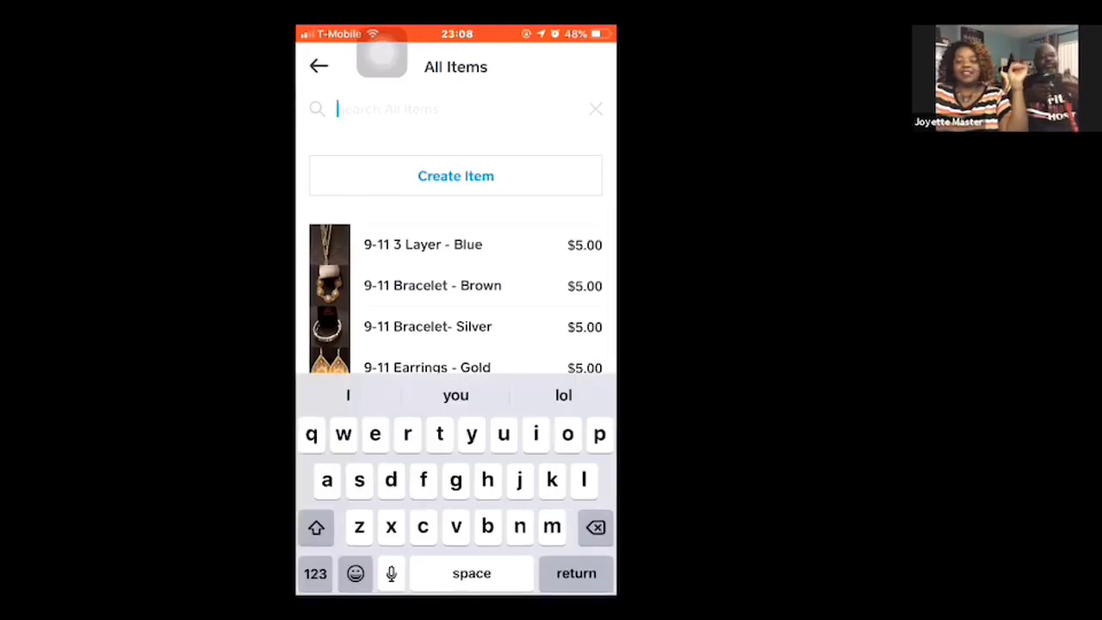
{"action": "type", "text": "P2SE-RDXX-174XX"}
{"action": "key", "text": "Return"}
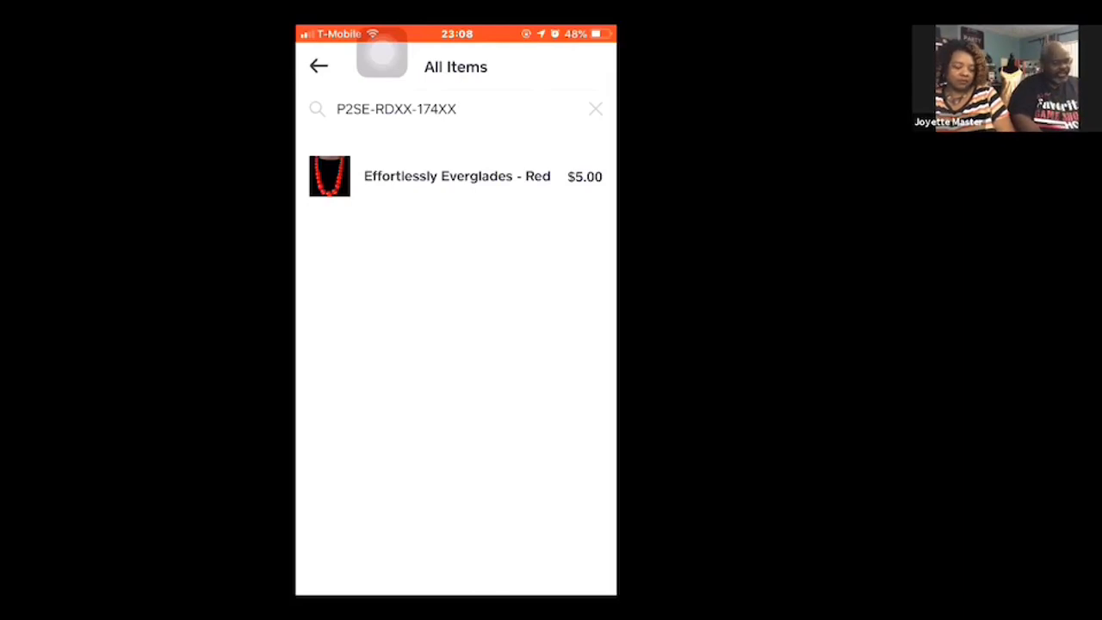
{"action": "left_click", "coordinate": [319, 66]}
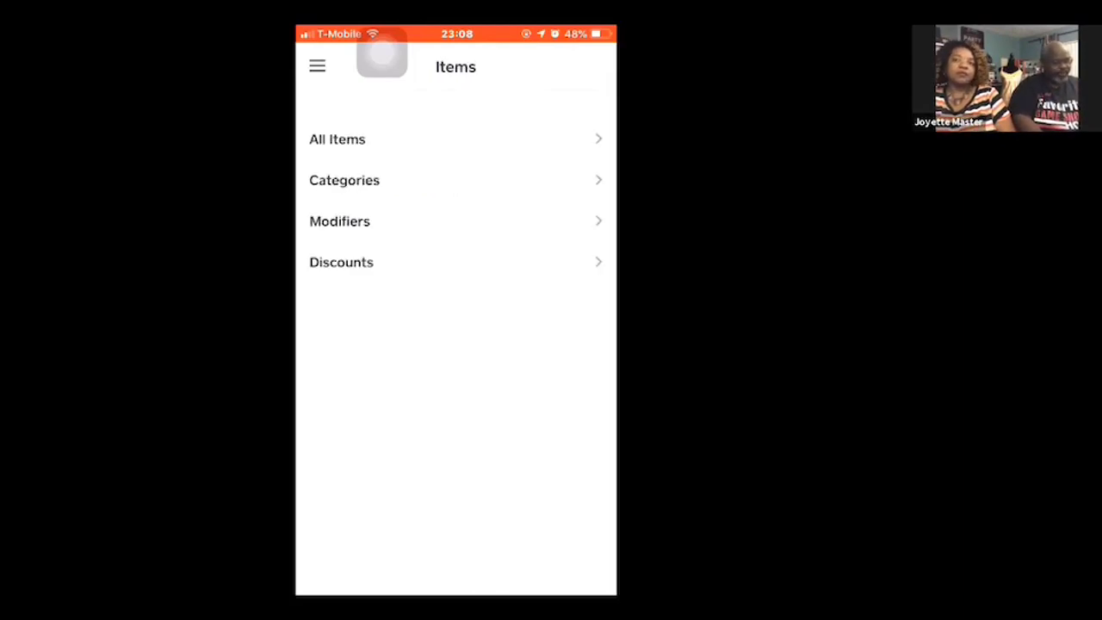
- Start creating a new item and browse all of the phone's photos for its tile image
{"action": "left_click", "coordinate": [454, 139]}
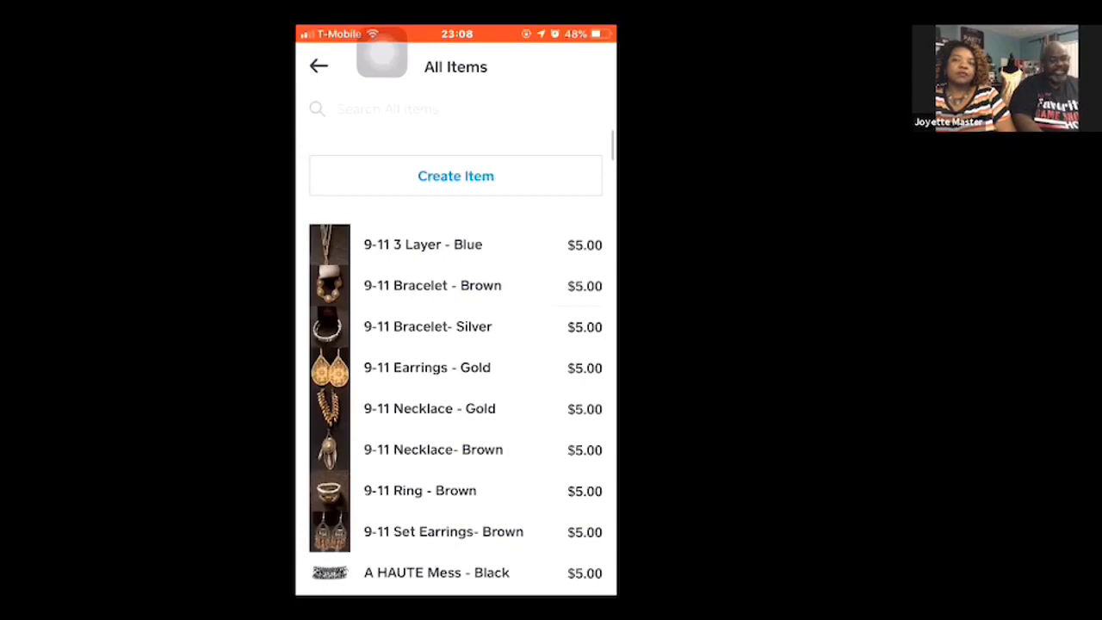
{"action": "left_click", "coordinate": [455, 175]}
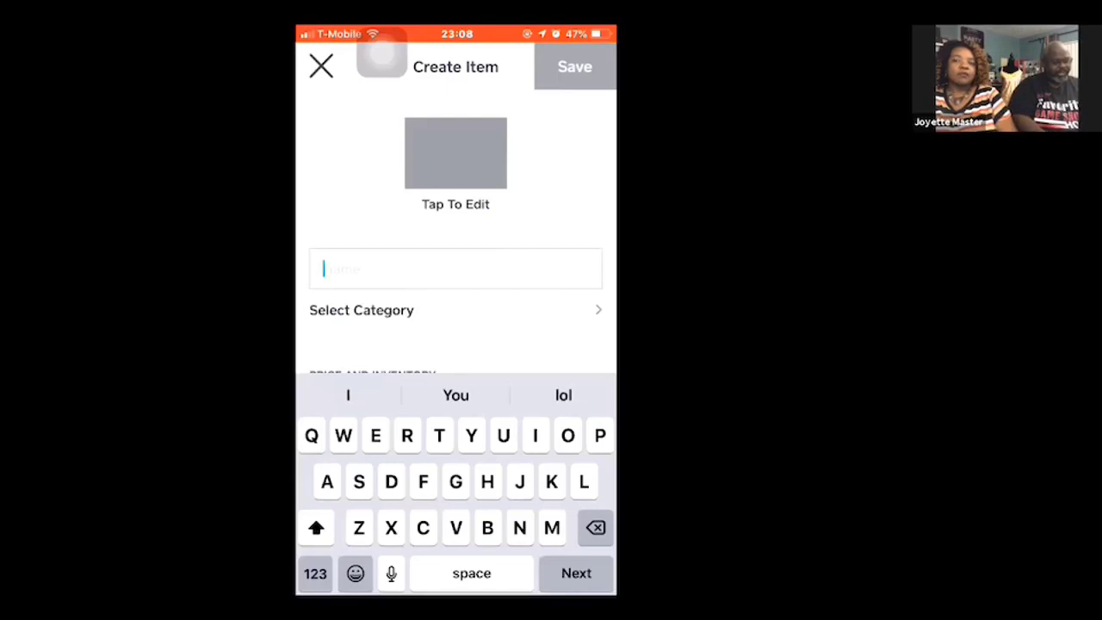
{"action": "left_click", "coordinate": [456, 153]}
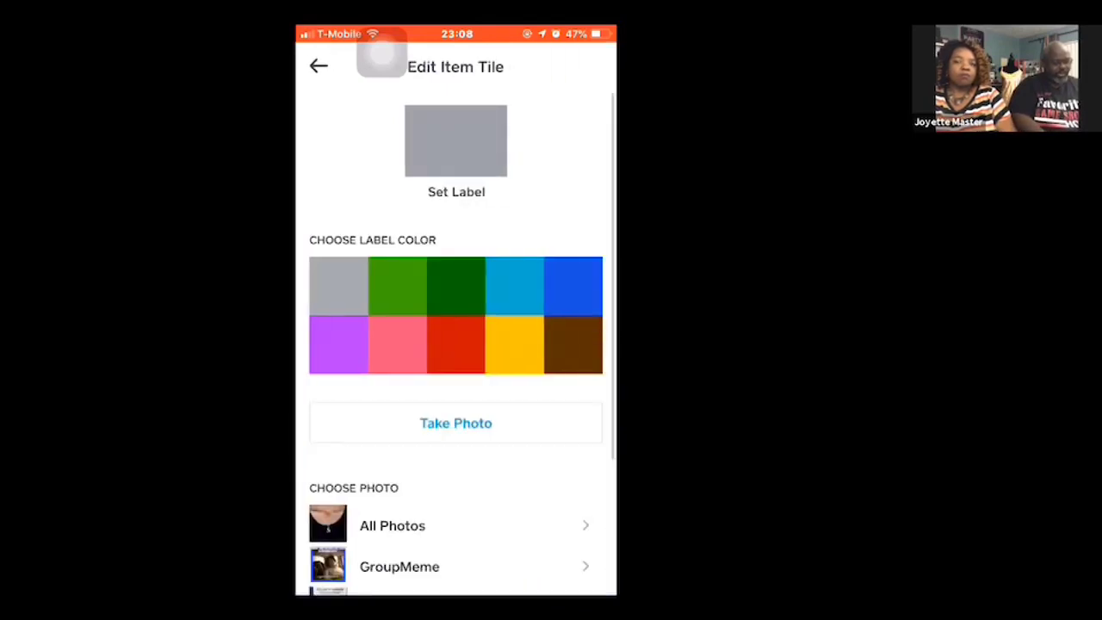
{"action": "scroll", "coordinate": [455, 344], "scroll_direction": "down", "scroll_amount": 1}
{"action": "scroll", "coordinate": [456, 344], "scroll_direction": "down", "scroll_amount": 2}
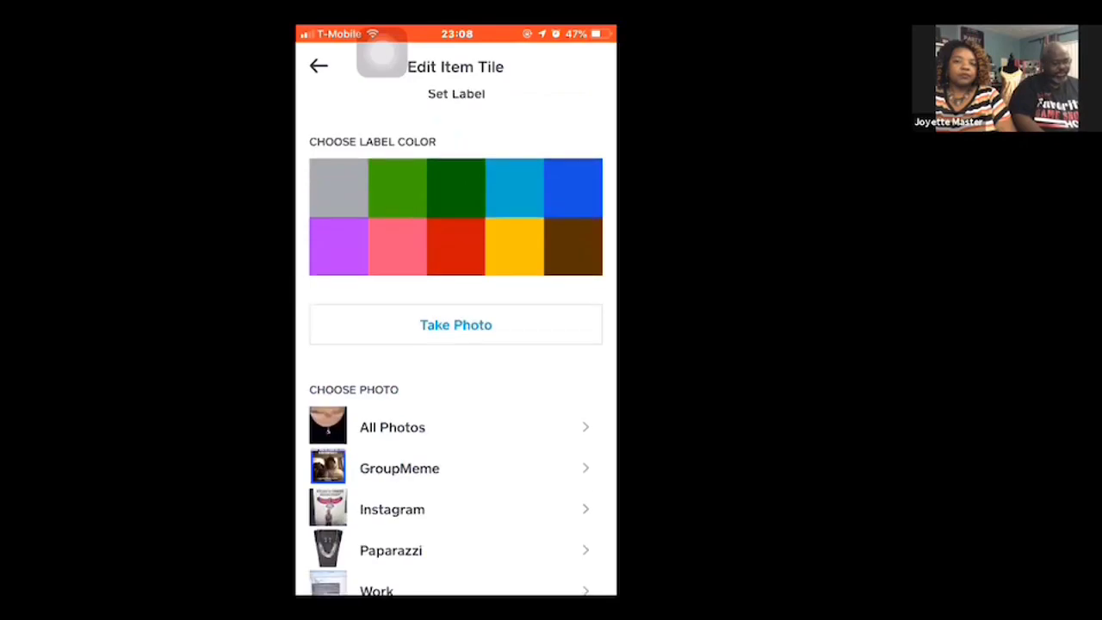
{"action": "left_click", "coordinate": [392, 427]}
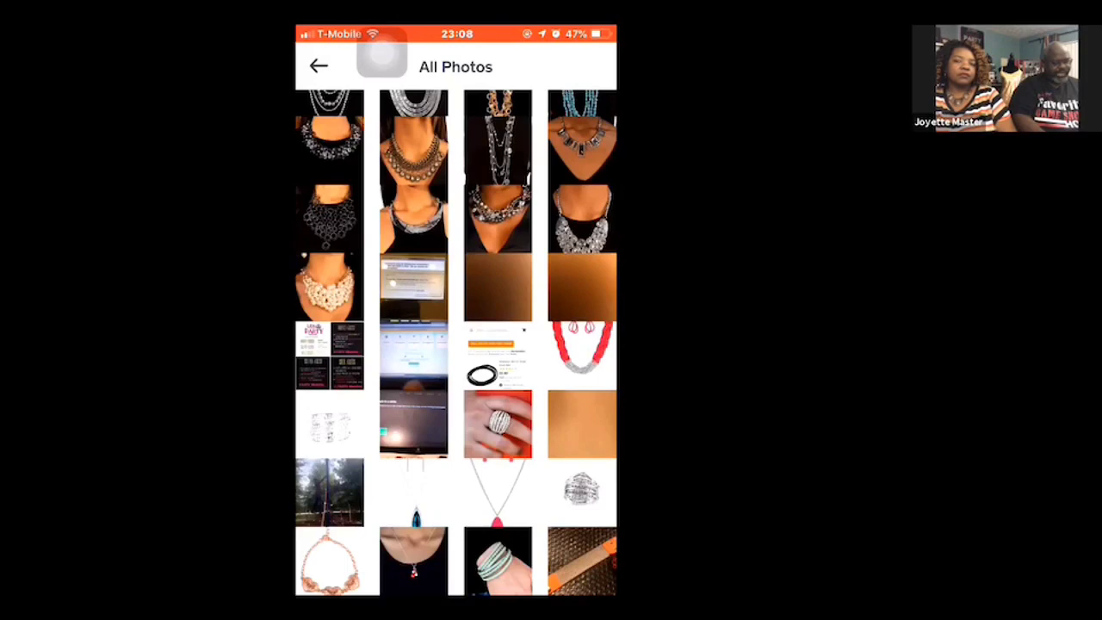
{"action": "scroll", "coordinate": [455, 345], "scroll_direction": "down", "scroll_amount": 1}
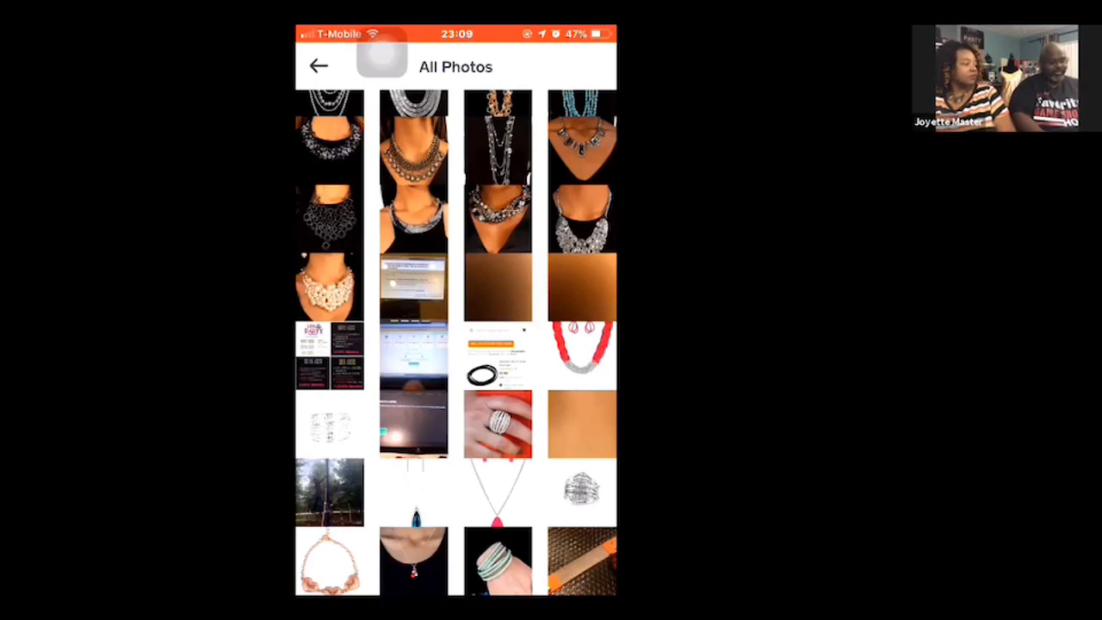
{"action": "left_click", "coordinate": [318, 66]}
- Leave Point of Sale, search the phone for "unz" and switch to the Unzip app
{"action": "left_click", "coordinate": [381, 52]}
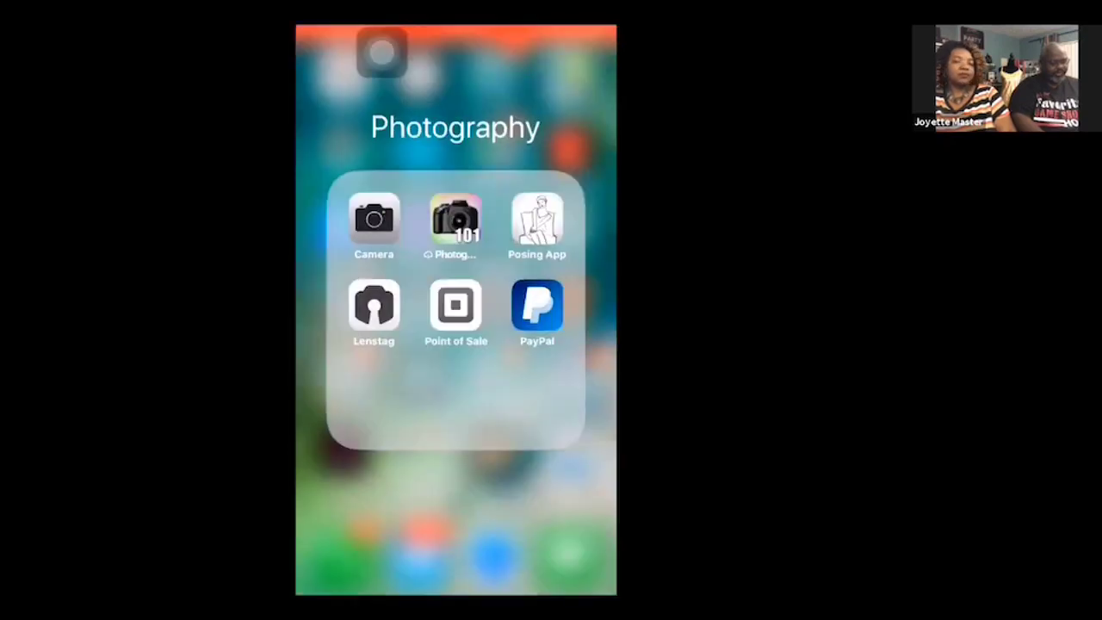
{"action": "left_click", "coordinate": [381, 52]}
{"action": "left_click_drag", "start_coordinate": [456, 258], "coordinate": [456, 413]}
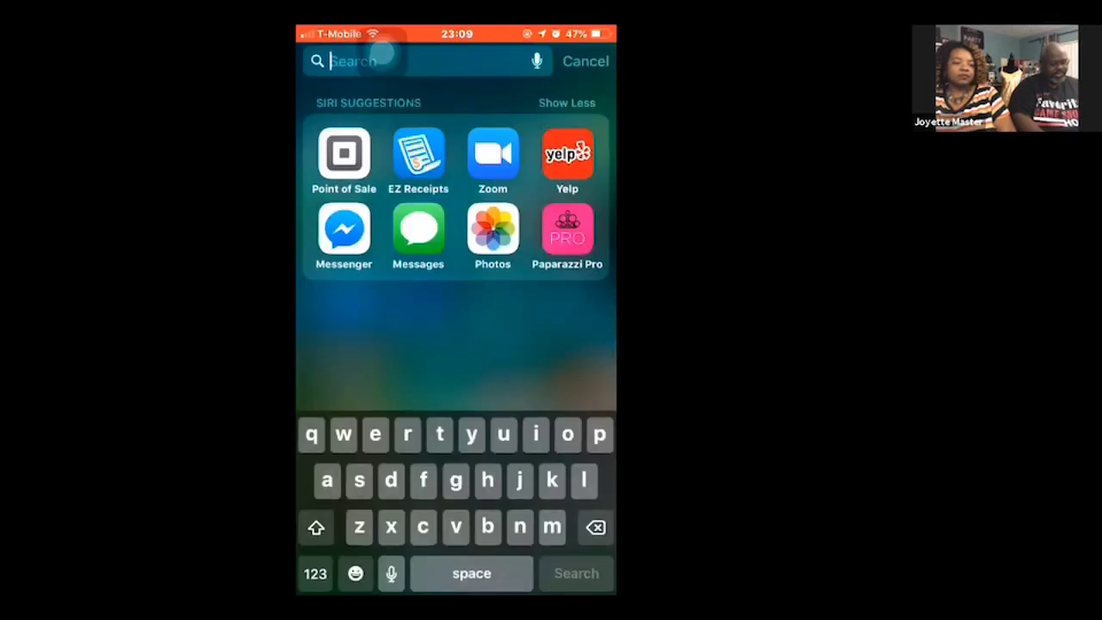
{"action": "type", "text": "unz"}
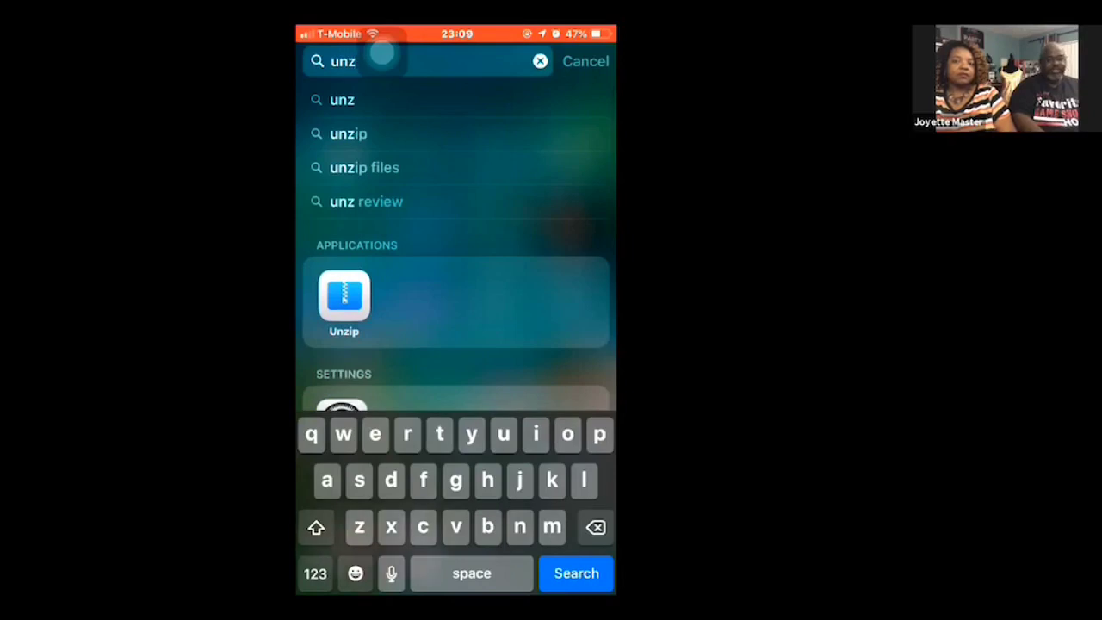
{"action": "left_click", "coordinate": [344, 296]}
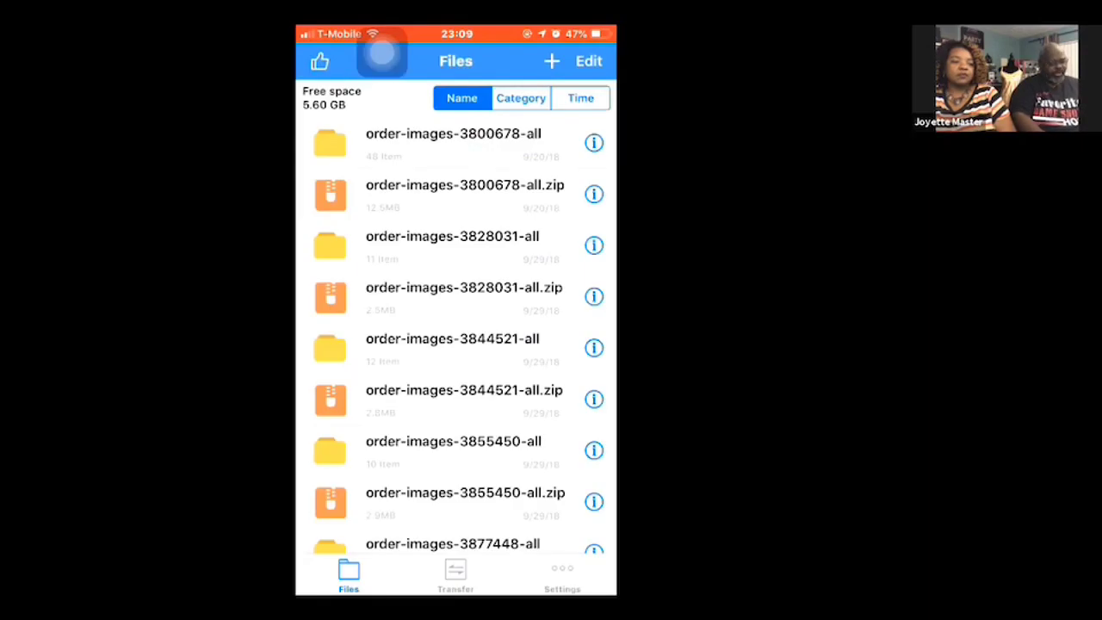
- Open the extracted order-images folder whose name ends in "all(1)" and dismiss the full-screen advertisement
{"action": "scroll", "coordinate": [455, 318], "scroll_direction": "down", "scroll_amount": 20}
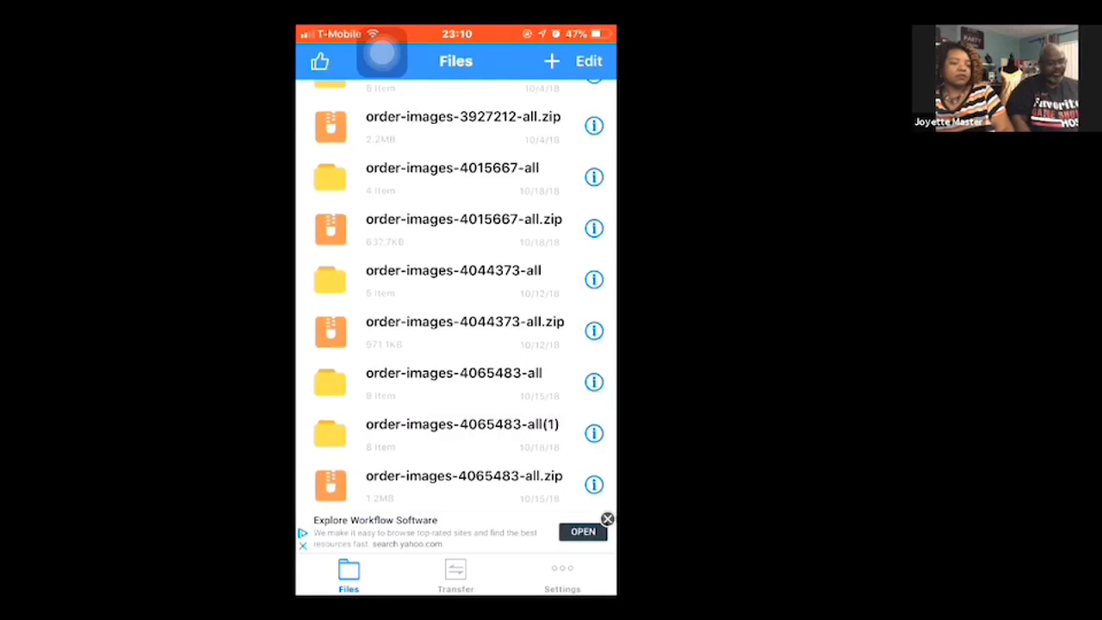
{"action": "left_click", "coordinate": [462, 433]}
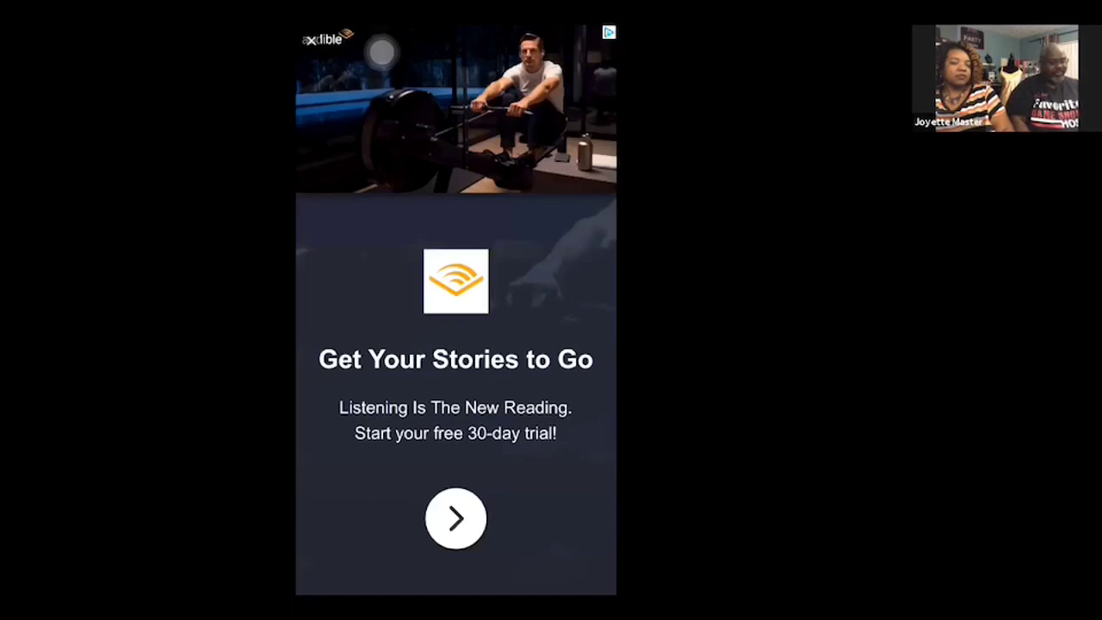
{"action": "left_click", "coordinate": [311, 40]}
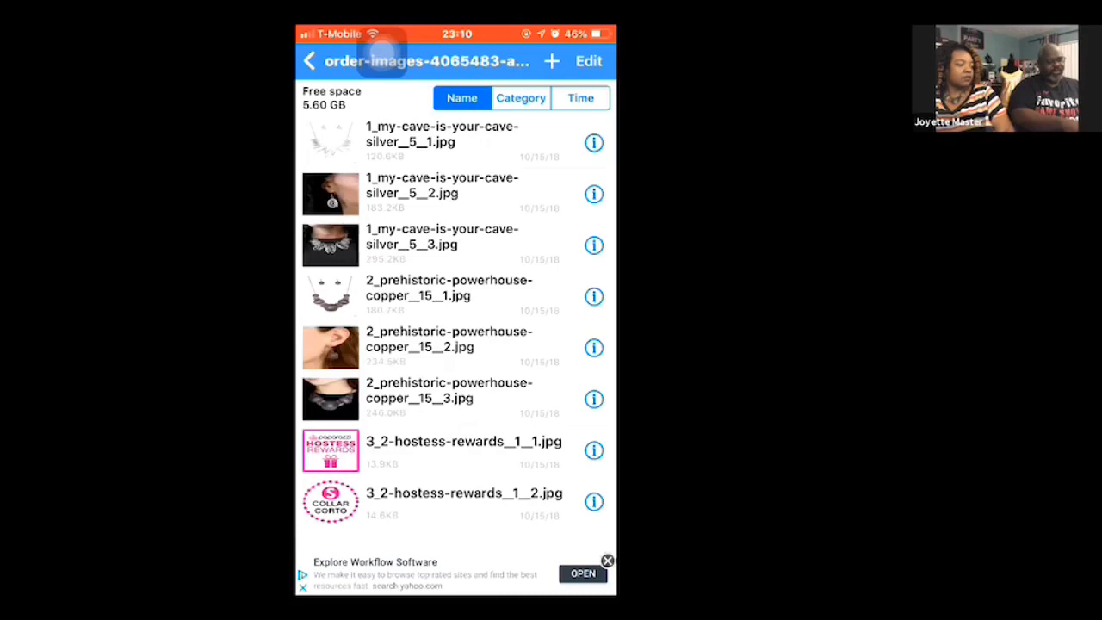
- Save the image 1_my-cave-is-your-cave-silver__5__3.jpg to the phone's photos and return to the order-images folder
{"action": "left_click", "coordinate": [455, 244]}
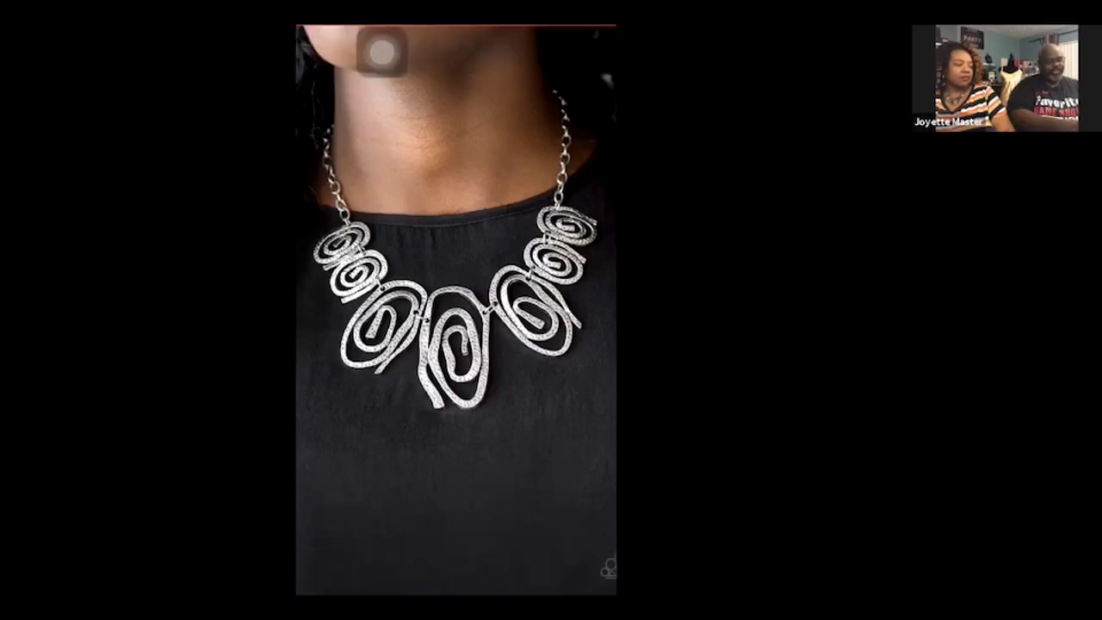
{"action": "left_click", "coordinate": [381, 51]}
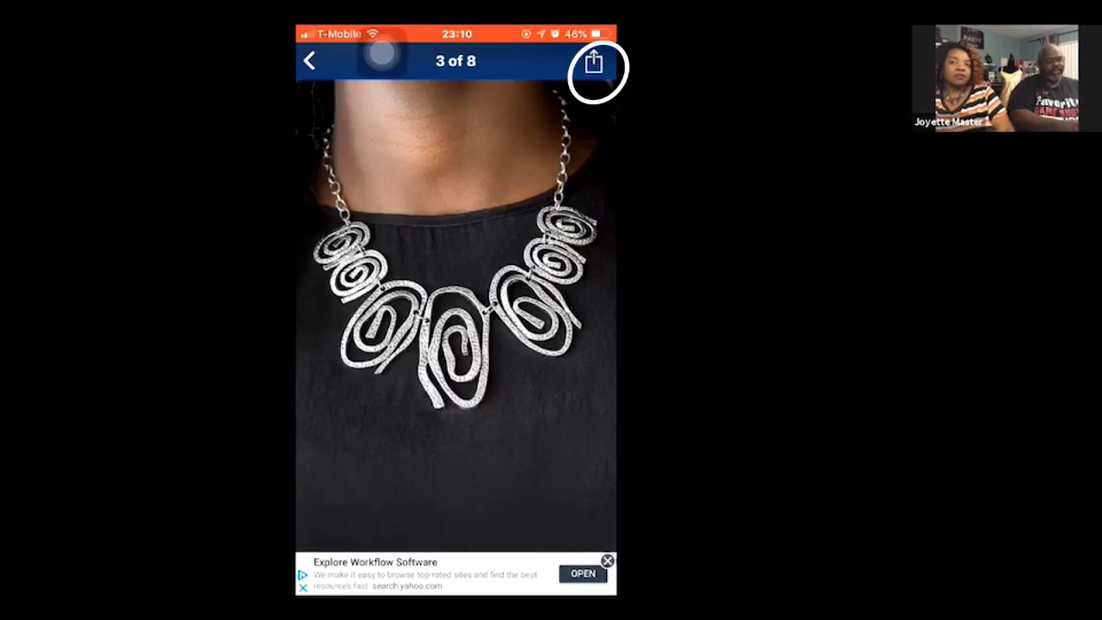
{"action": "left_click", "coordinate": [594, 61]}
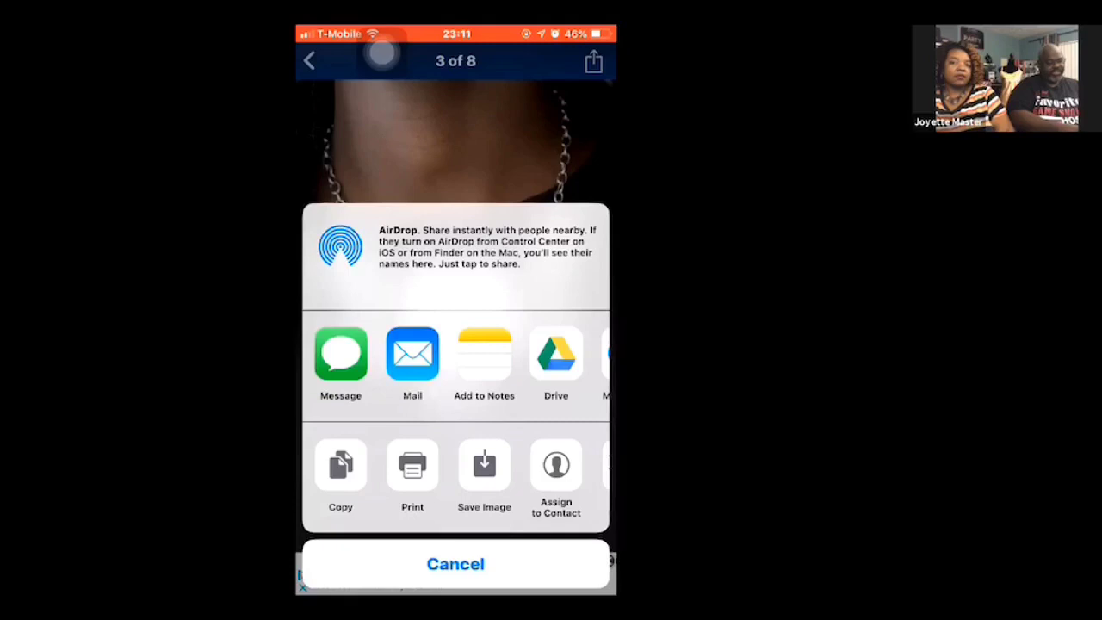
{"action": "left_click", "coordinate": [484, 465]}
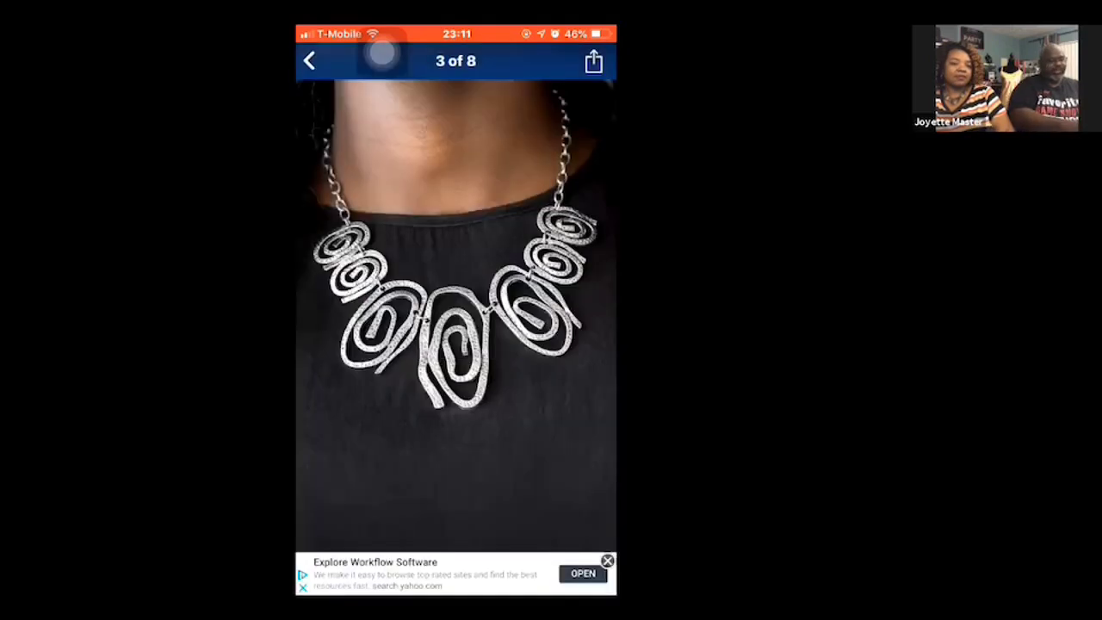
{"action": "left_click", "coordinate": [309, 60]}
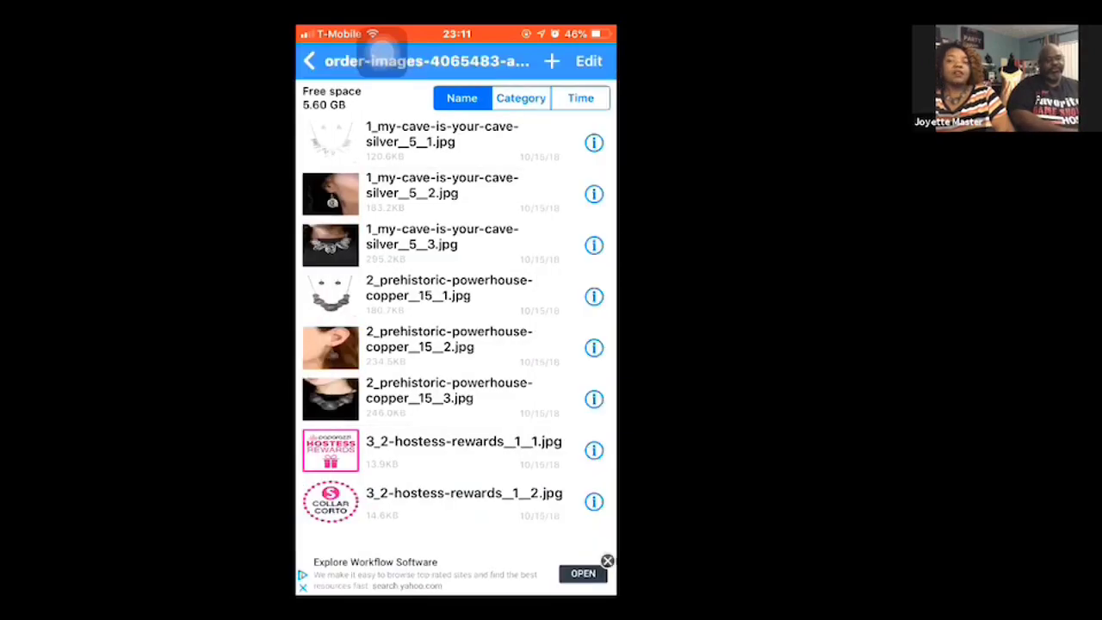
- Leave Unzip, check the newly saved necklace image through the Camera app's latest photo, and return to the home screen folder
{"action": "key", "text": "Home"}
{"action": "left_click", "coordinate": [490, 232]}
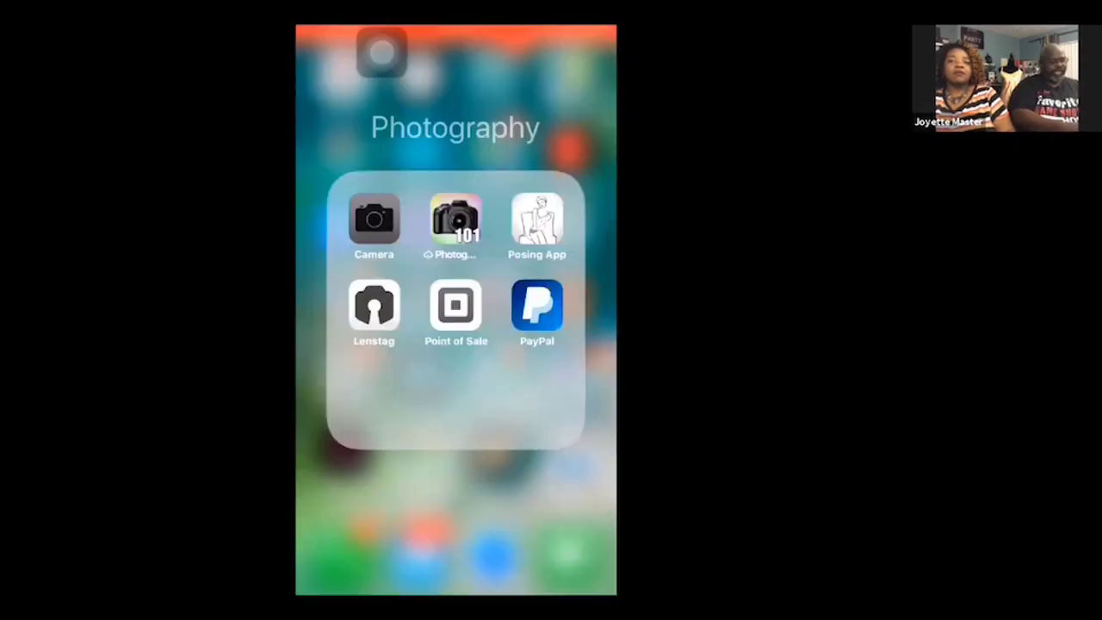
{"action": "left_click", "coordinate": [374, 218]}
{"action": "left_click", "coordinate": [328, 553]}
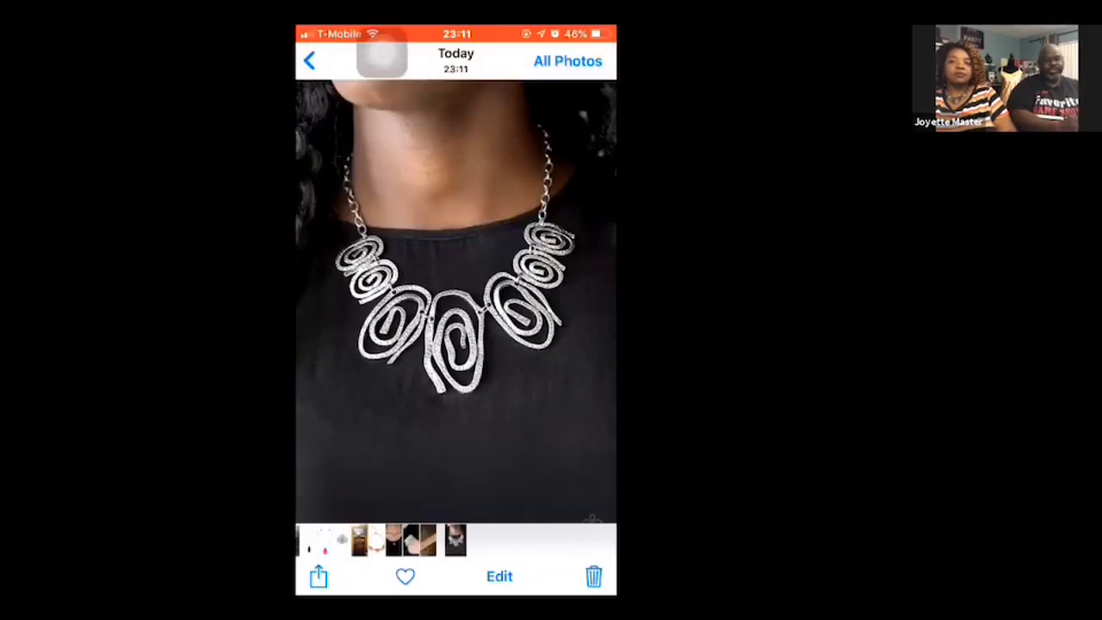
{"action": "left_click", "coordinate": [309, 60]}
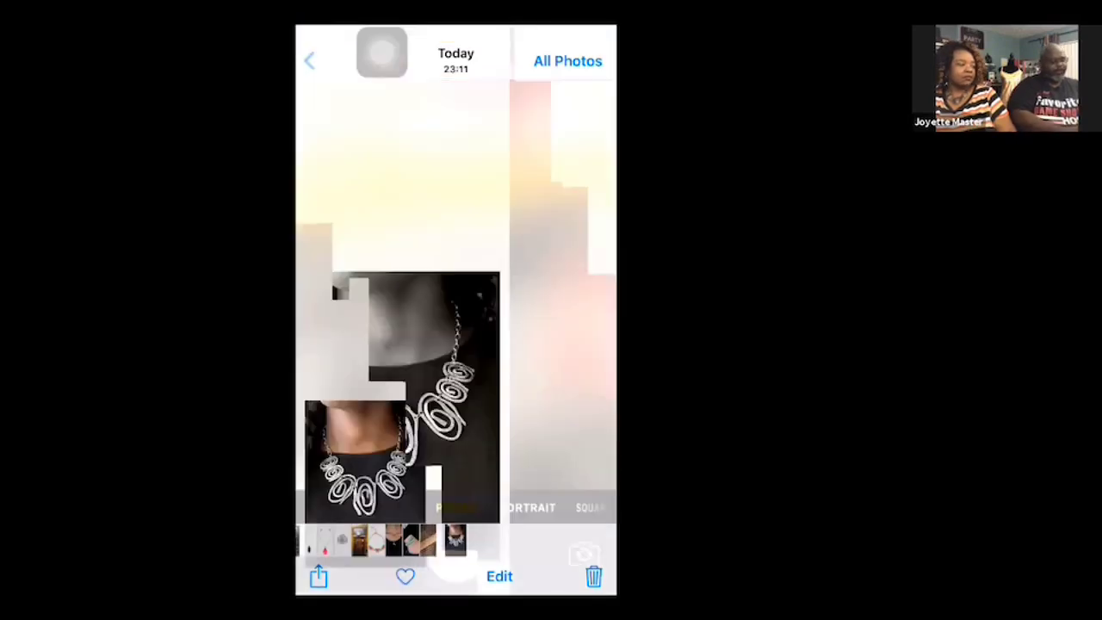
{"action": "key", "text": "Home"}
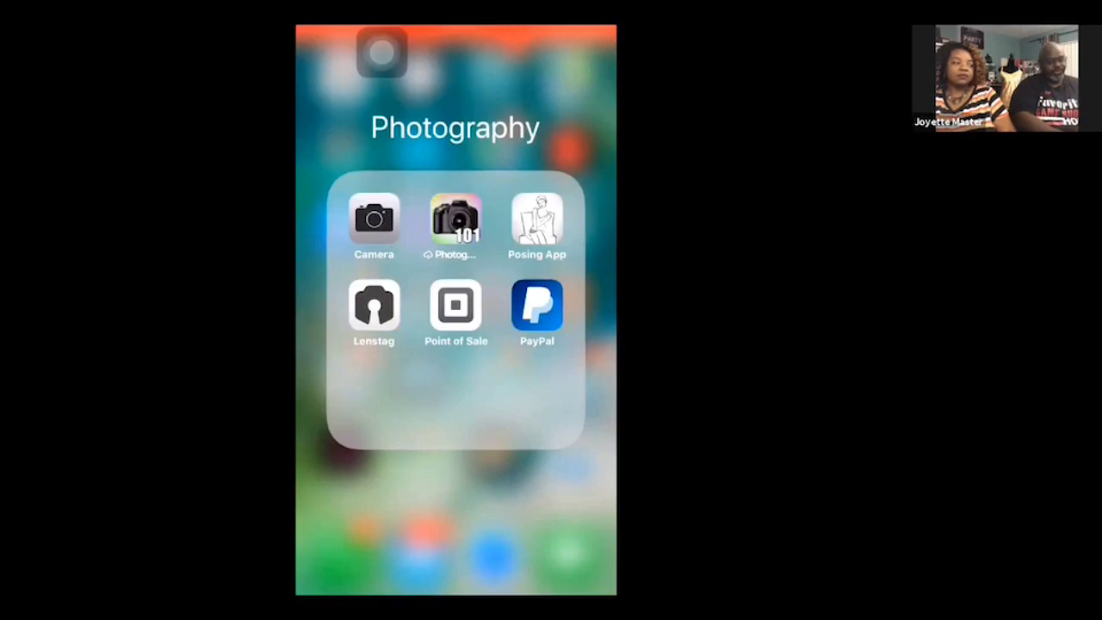
- Switch to Point of Sale, leave the item tile editor and discard the unfinished new item
{"action": "left_click", "coordinate": [455, 304]}
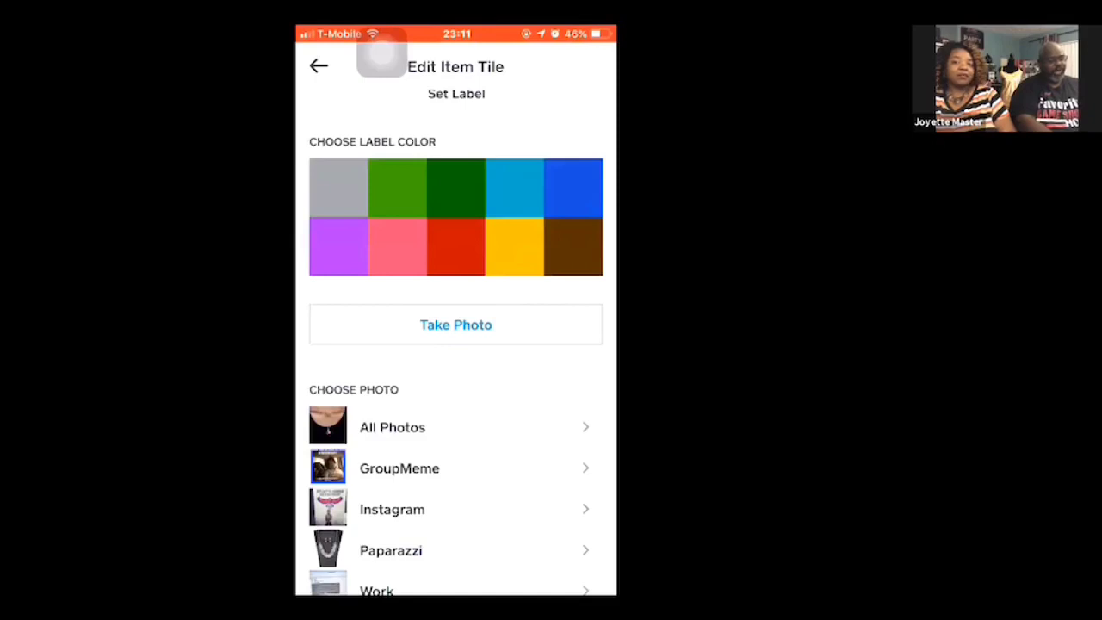
{"action": "left_click", "coordinate": [319, 67]}
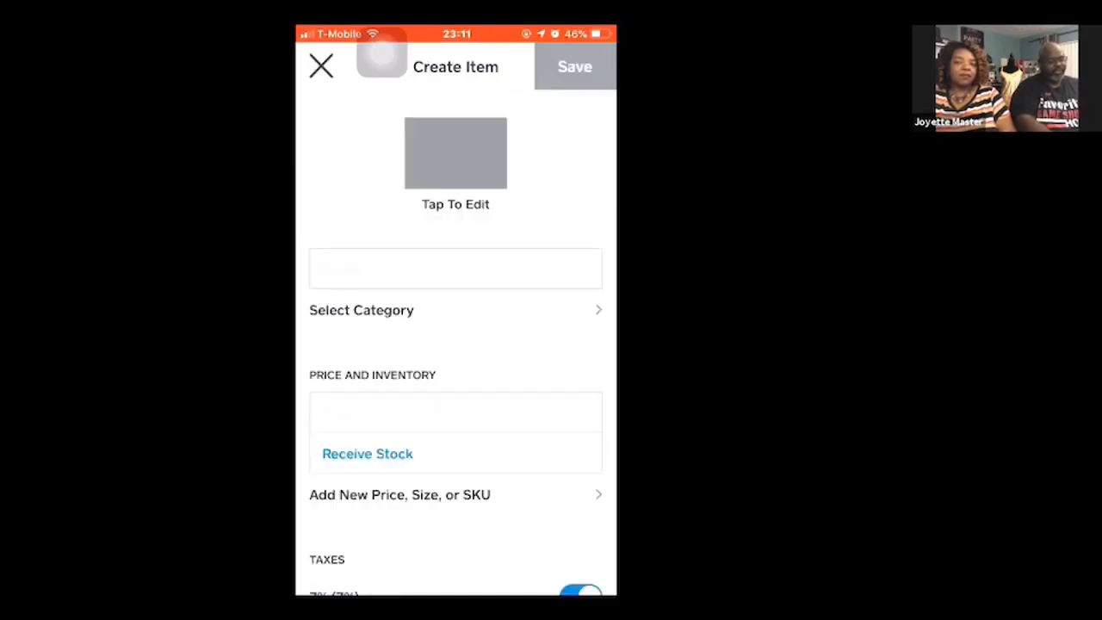
{"action": "left_click", "coordinate": [321, 67]}
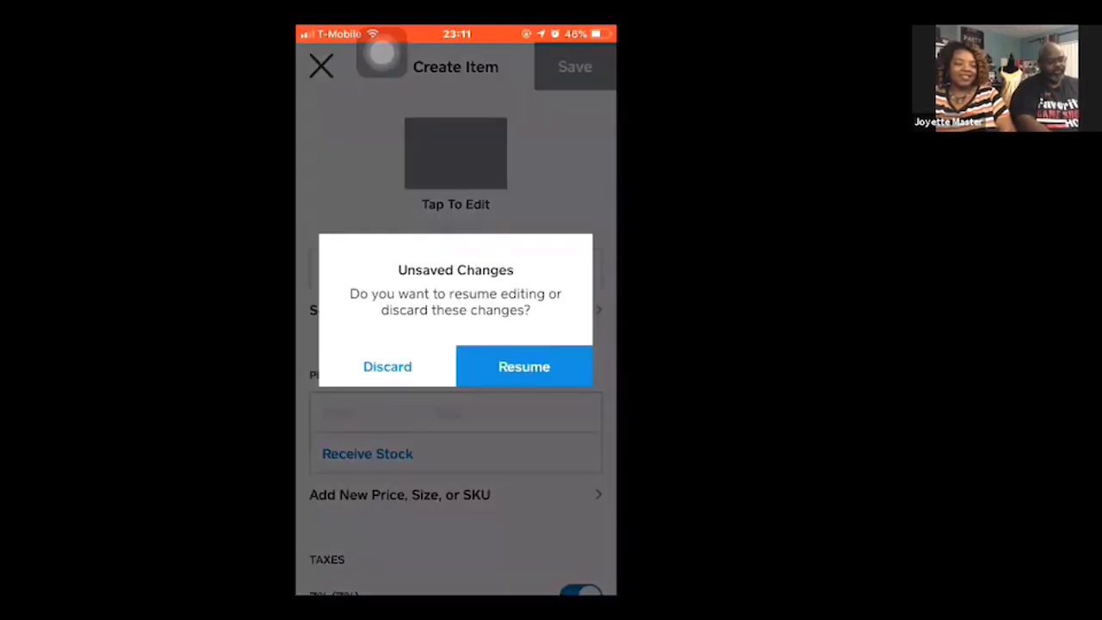
{"action": "left_click", "coordinate": [387, 366]}
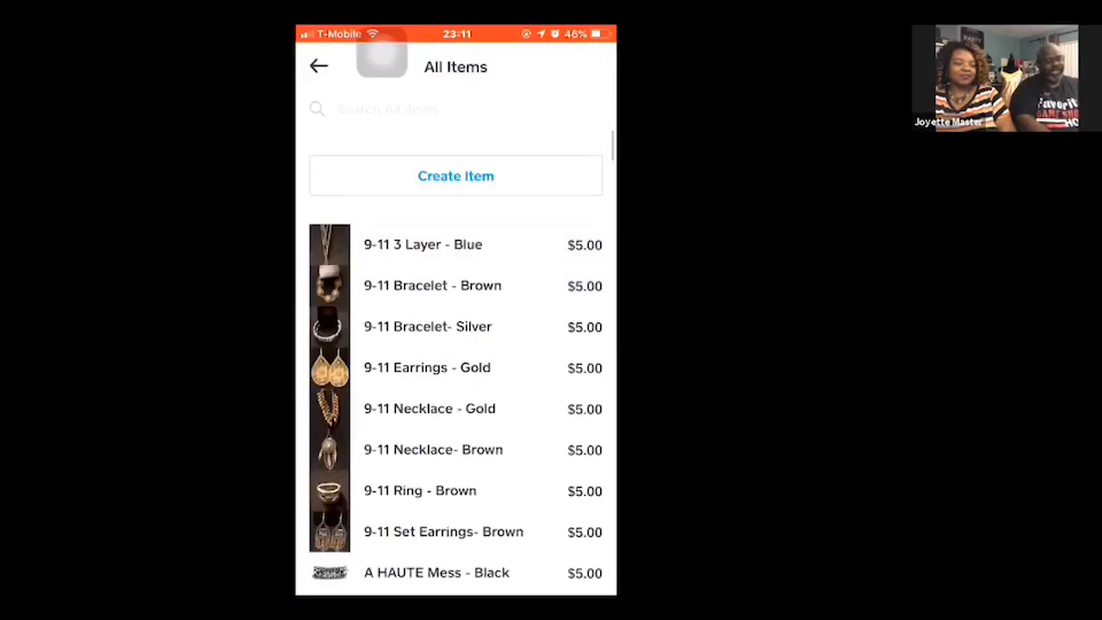
- Start creating a new item and choose the saved silver spiral necklace image from all photos for its tile
{"action": "left_click", "coordinate": [455, 176]}
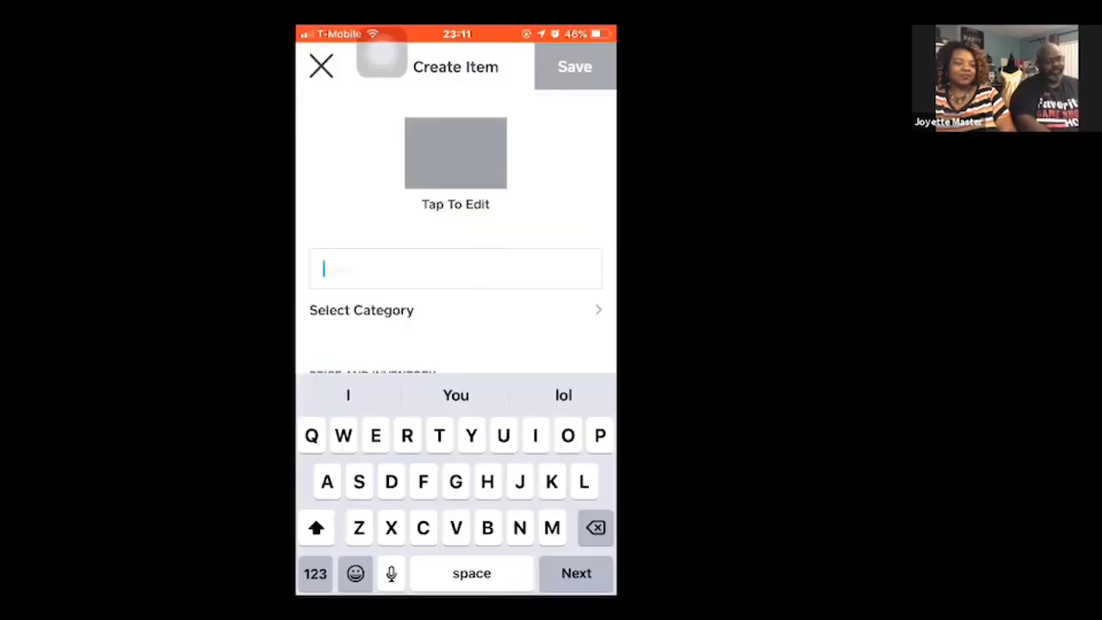
{"action": "left_click", "coordinate": [455, 153]}
{"action": "left_click", "coordinate": [393, 525]}
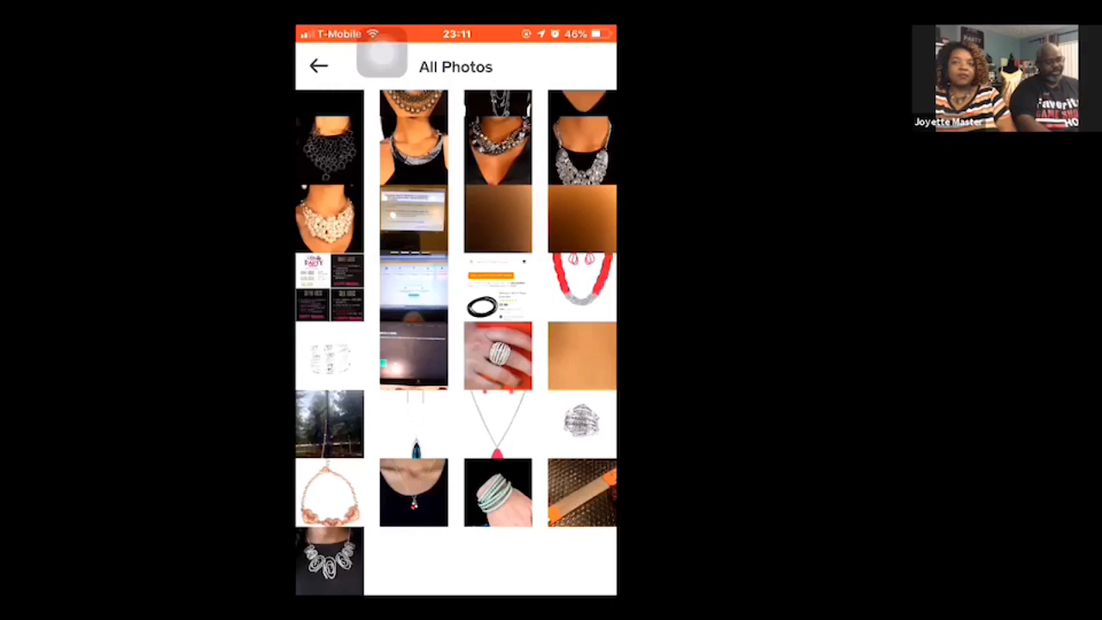
{"action": "left_click", "coordinate": [328, 561]}
- Zoom out and reposition the tile photo so the whole necklace fits the crop frame, and finish cropping
{"action": "scroll", "coordinate": [455, 317], "scroll_direction": "down", "scroll_amount": 3}
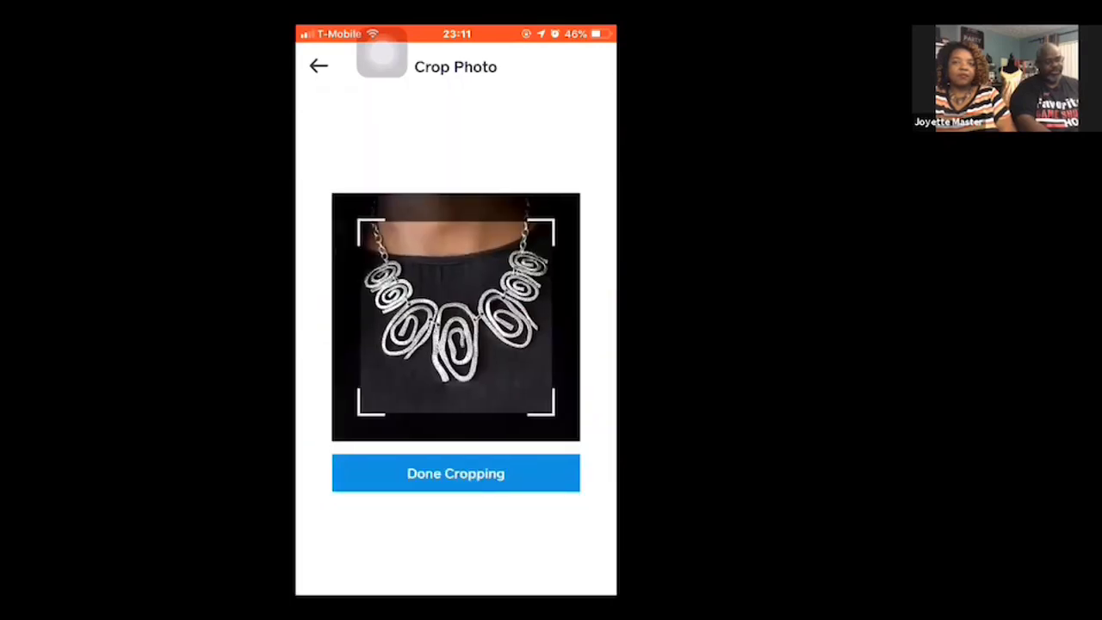
{"action": "scroll", "coordinate": [455, 316], "scroll_direction": "down", "scroll_amount": 2}
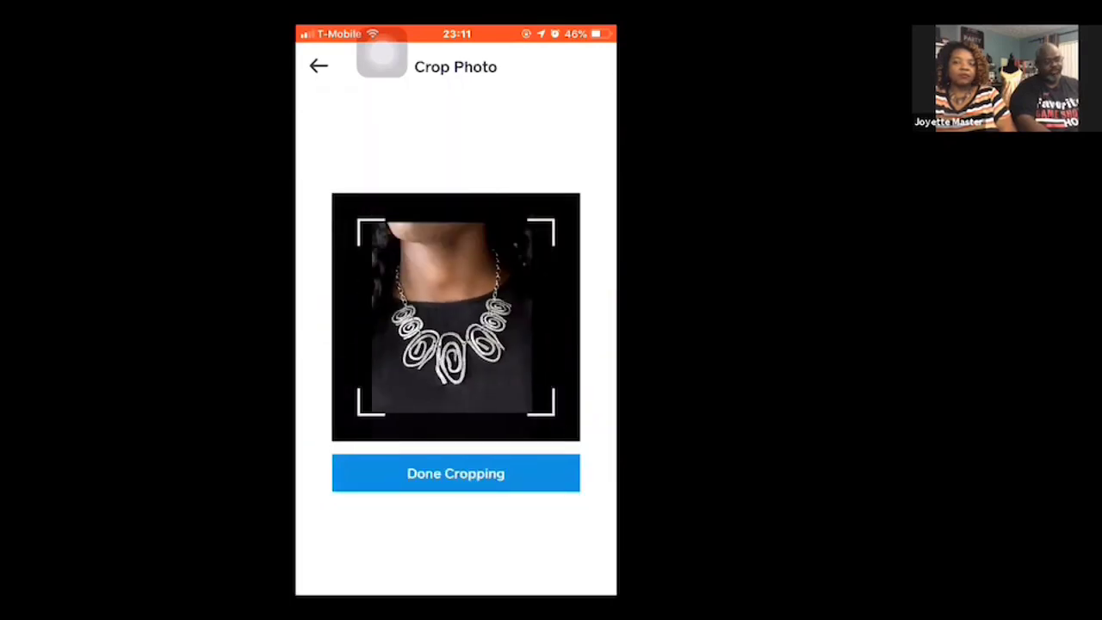
{"action": "left_click_drag", "start_coordinate": [455, 317], "coordinate": [456, 337]}
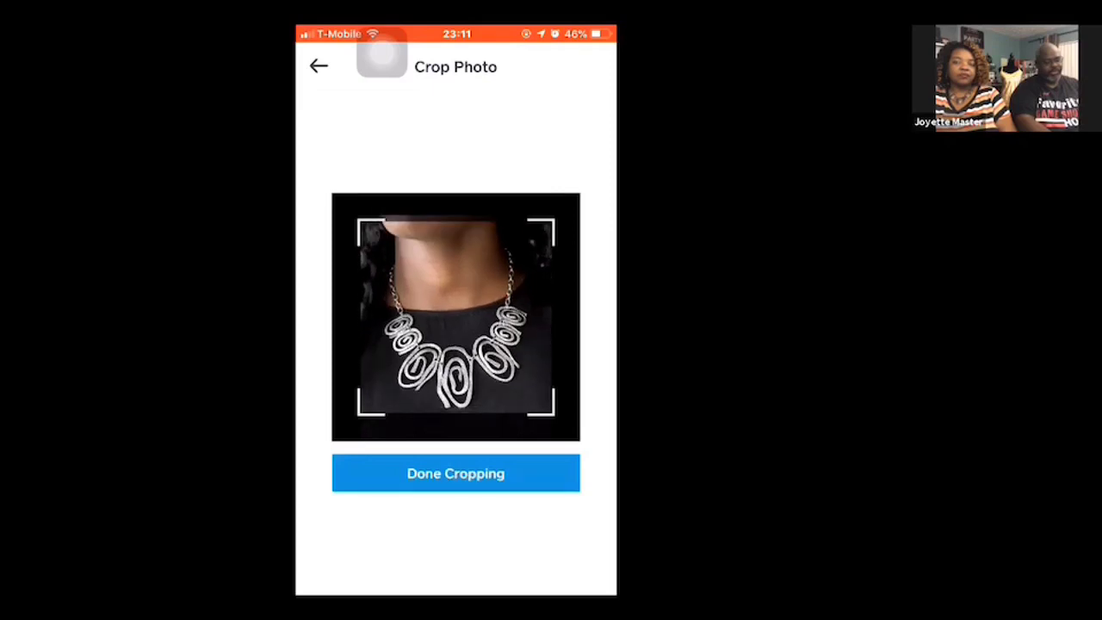
{"action": "left_click", "coordinate": [455, 473]}
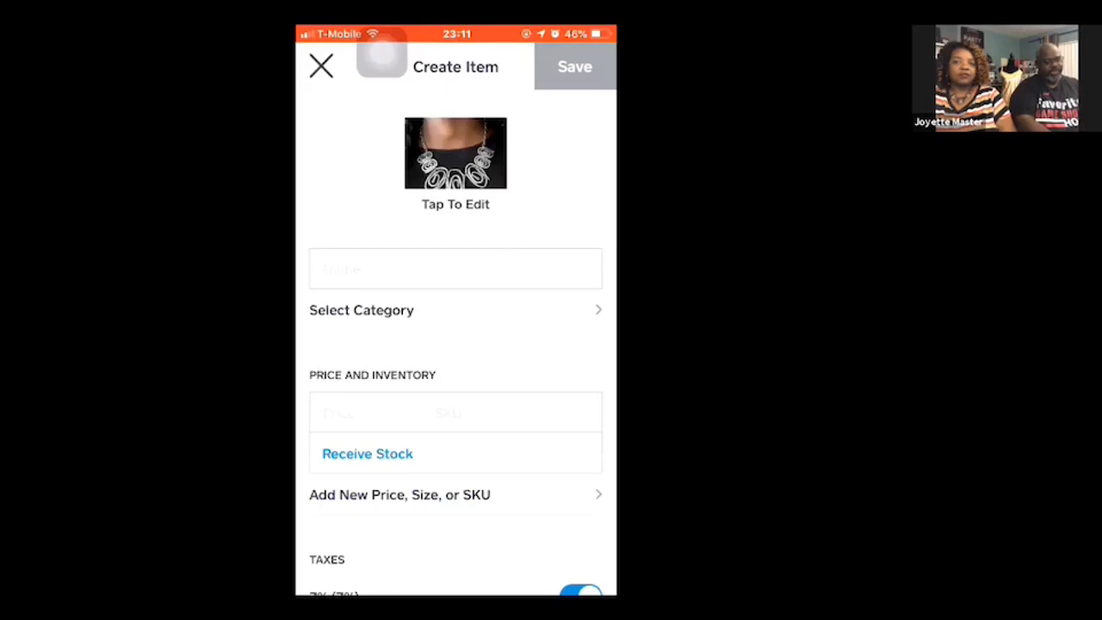
- Name the new item "Show Stopping Shimmer - White"
{"action": "left_click", "coordinate": [455, 269]}
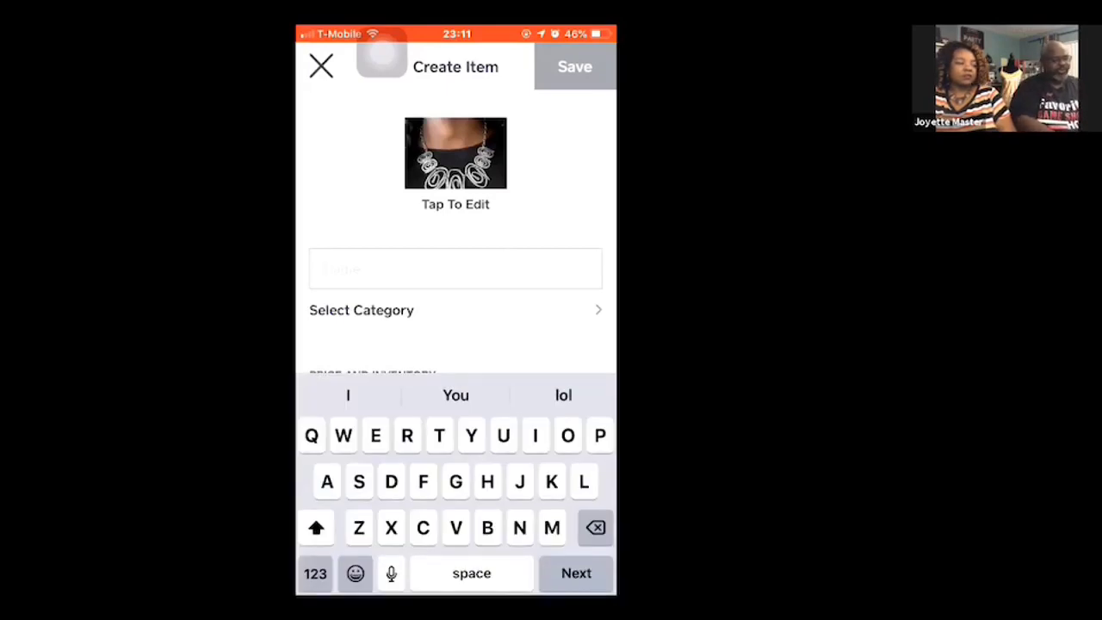
{"action": "type", "text": "Show"}
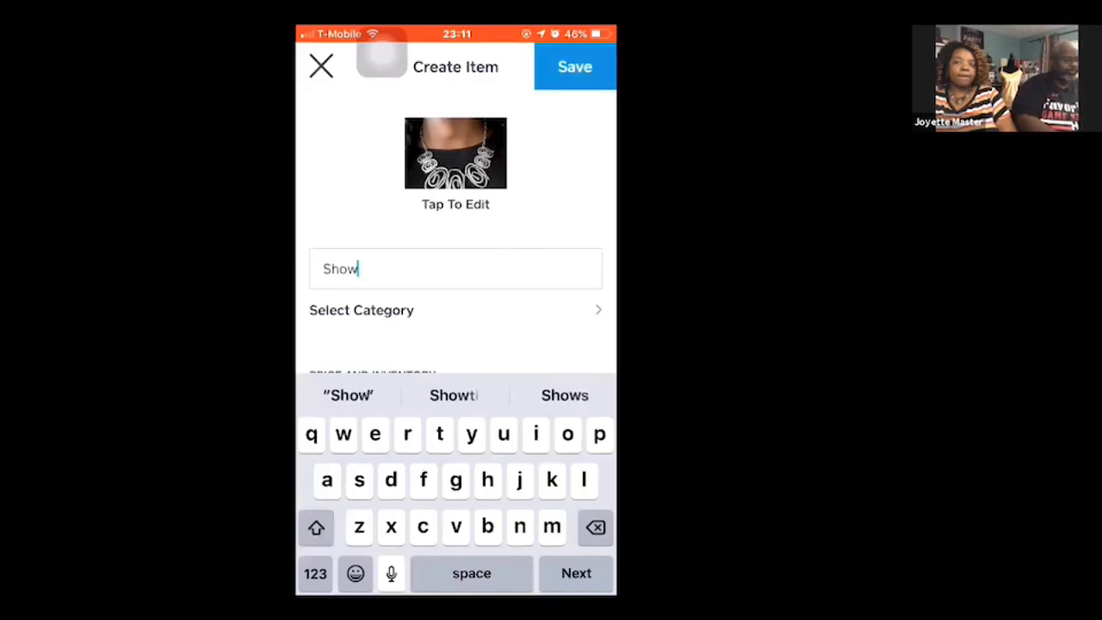
{"action": "type", "text": " Sto"}
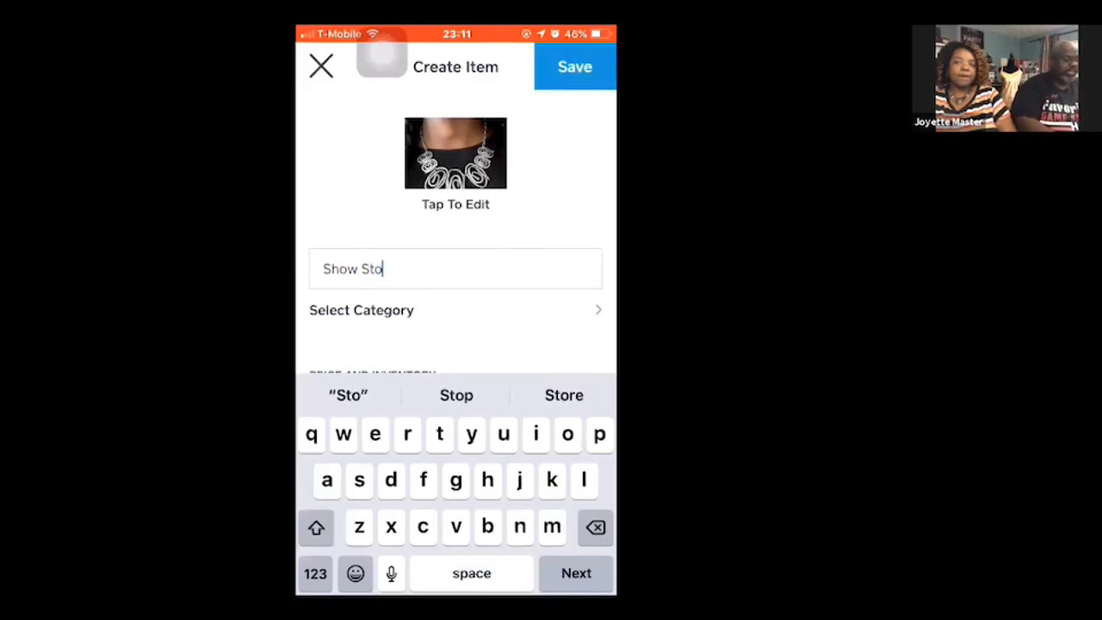
{"action": "type", "text": "pping "}
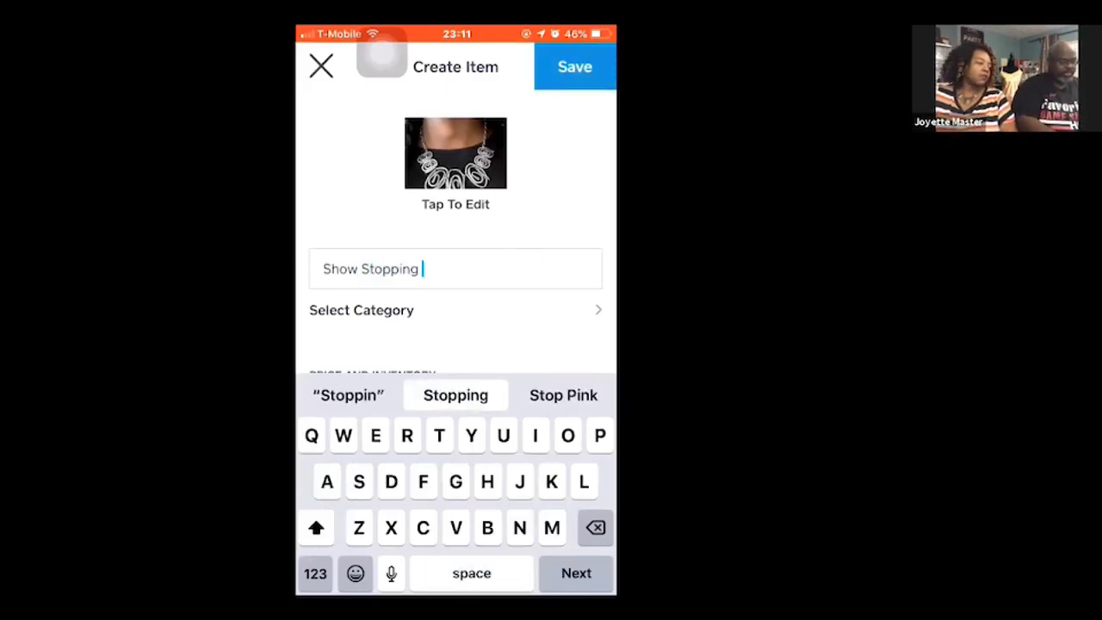
{"action": "type", "text": "Shimmer"}
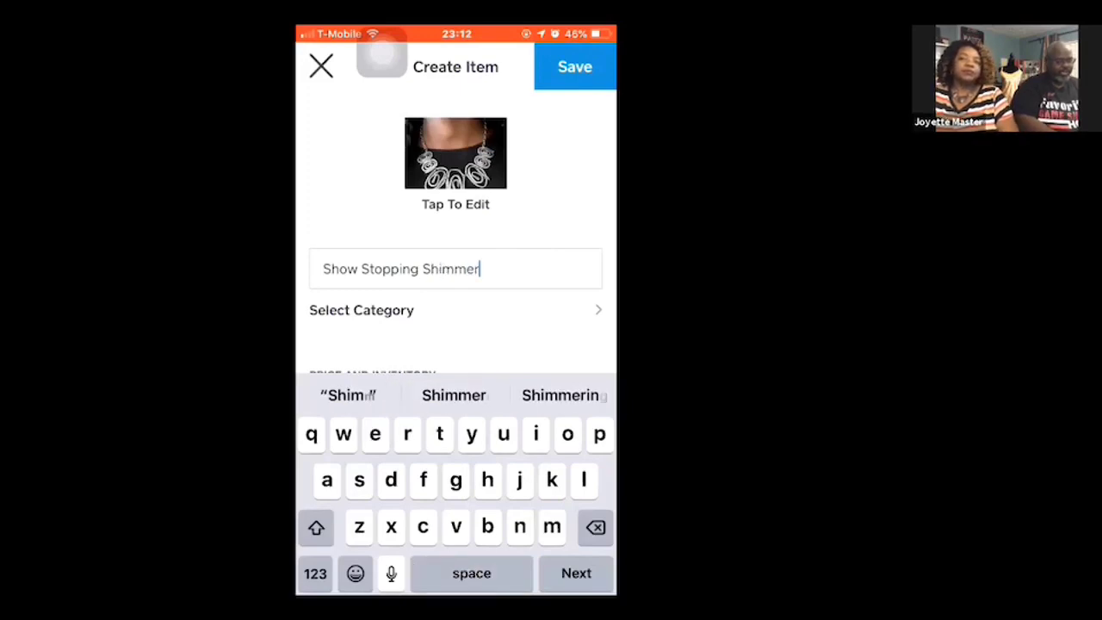
{"action": "type", "text": " - "}
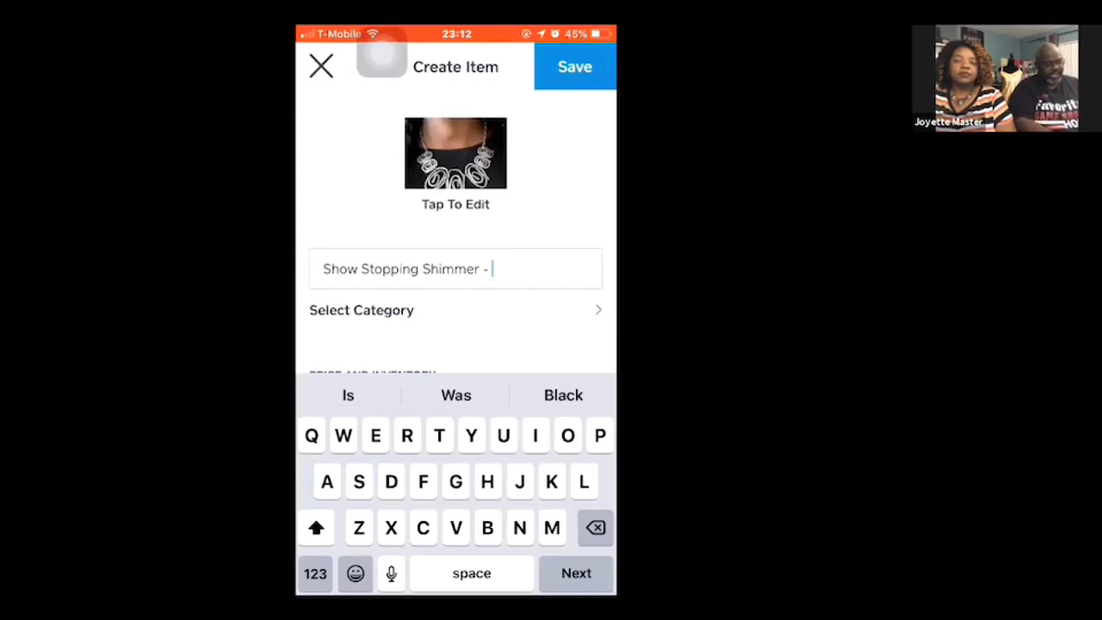
{"action": "type", "text": "White"}
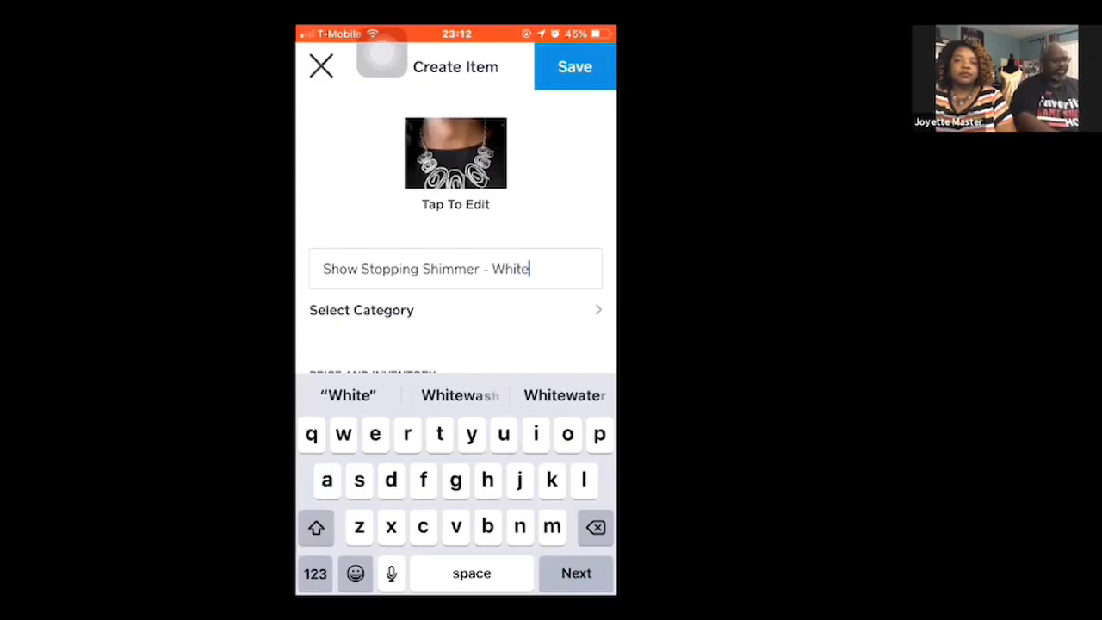
{"action": "key", "text": "BackSpace"}
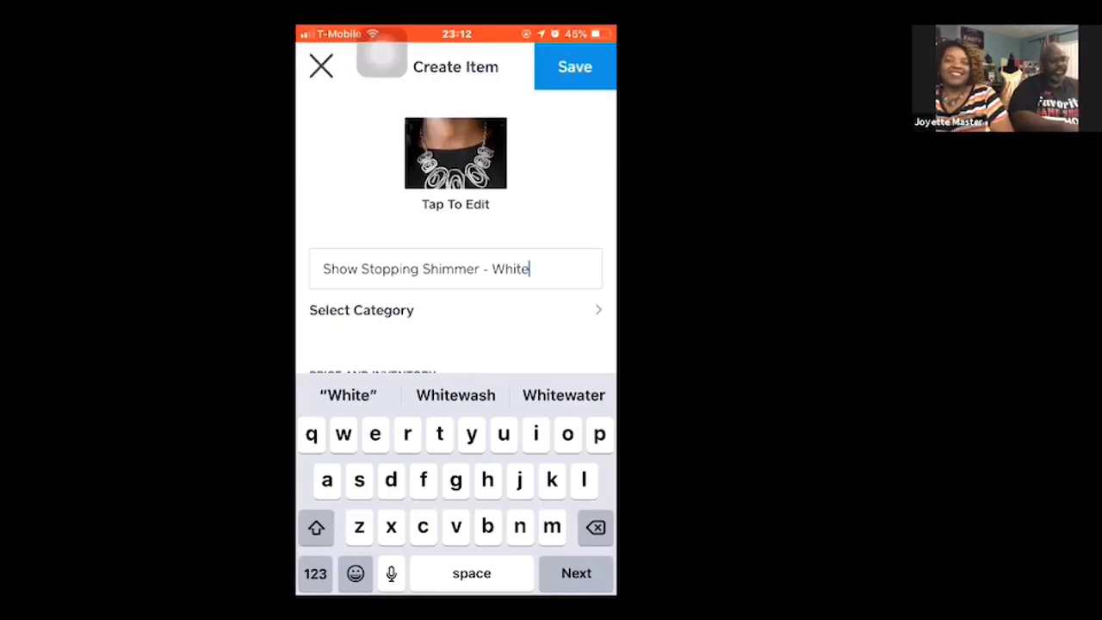
- Assign the new item to the Necklace category
{"action": "left_click", "coordinate": [361, 309]}
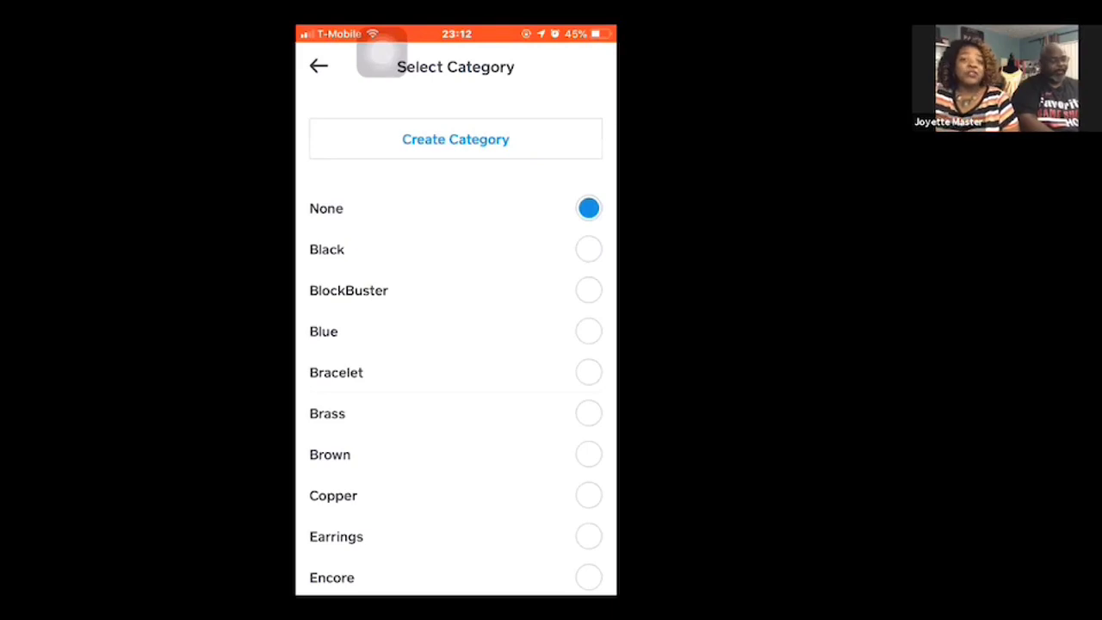
{"action": "scroll", "coordinate": [456, 344], "scroll_direction": "down", "scroll_amount": 2}
{"action": "scroll", "coordinate": [456, 344], "scroll_direction": "up", "scroll_amount": 1}
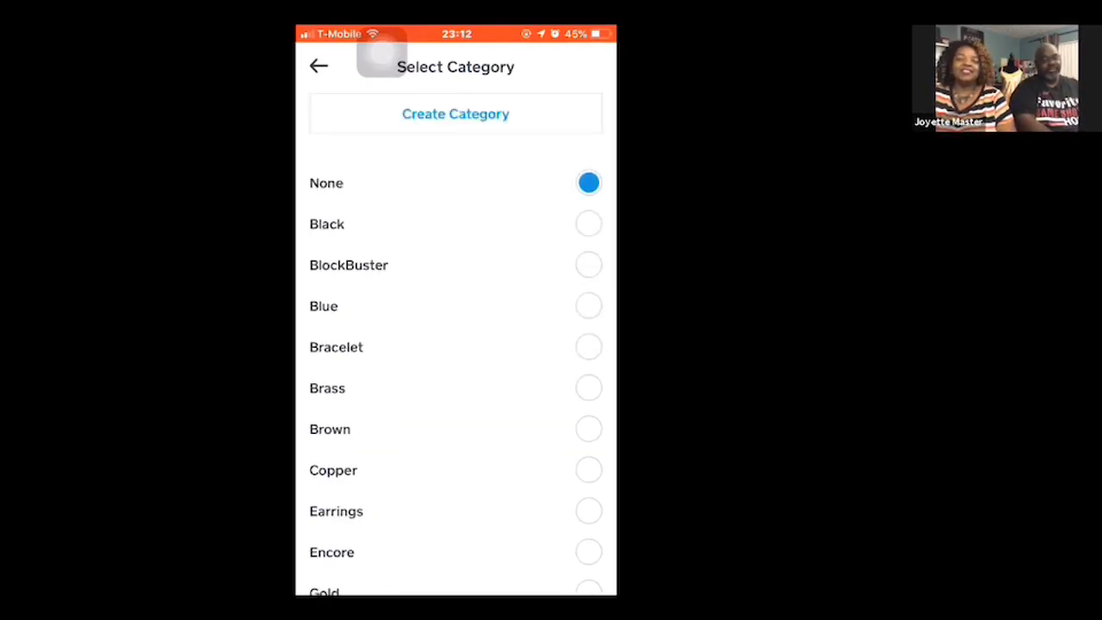
{"action": "scroll", "coordinate": [456, 344], "scroll_direction": "down", "scroll_amount": 10}
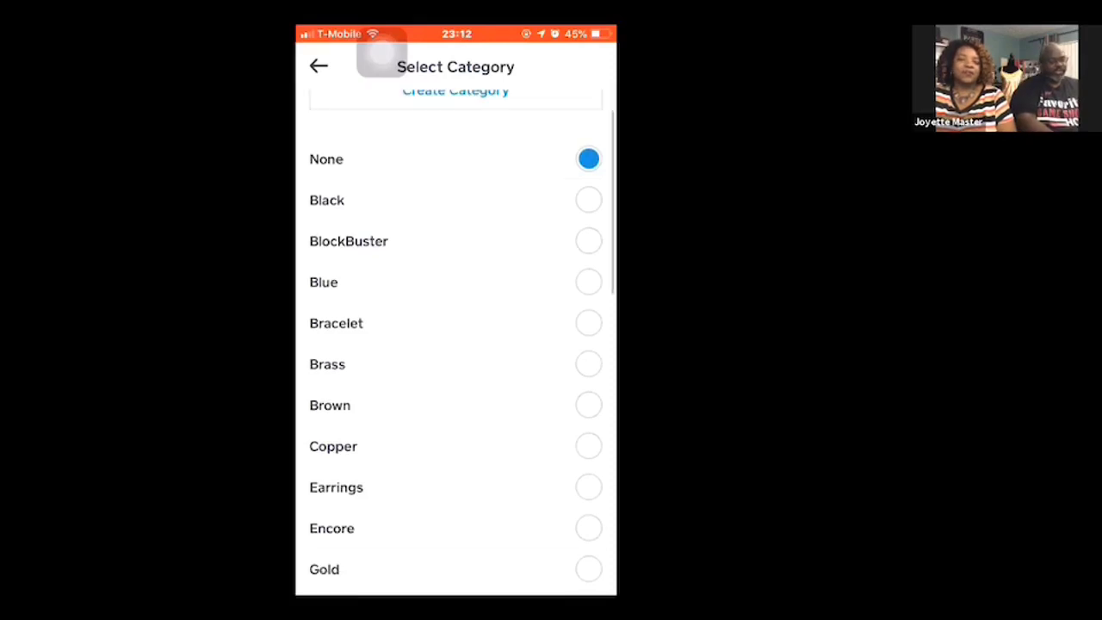
{"action": "left_click", "coordinate": [588, 363]}
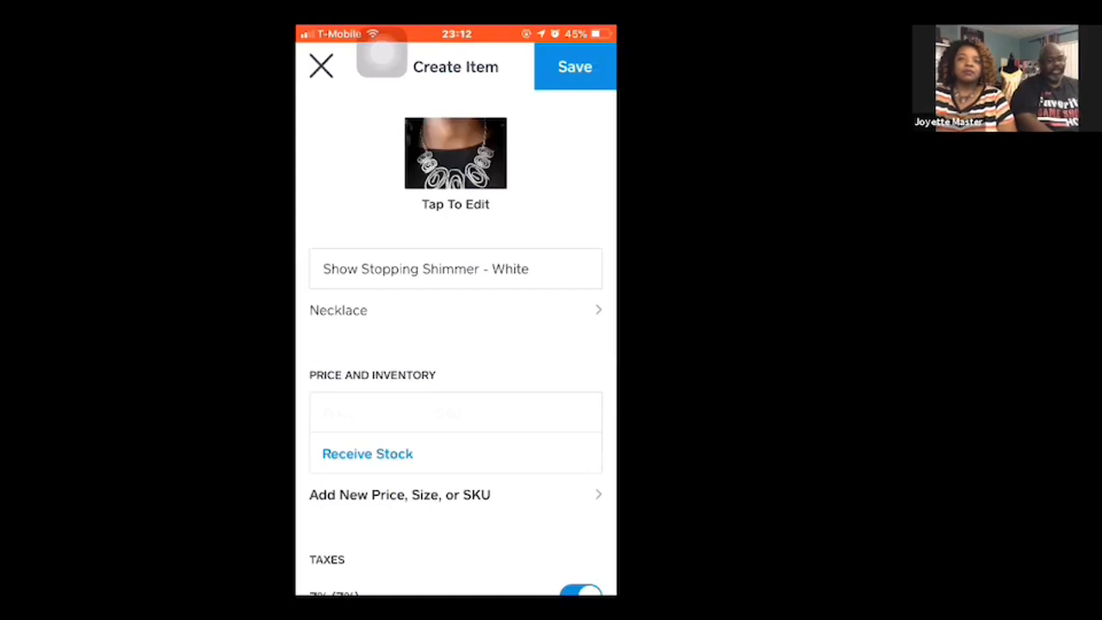
- Set the new item's price to $5.00
{"action": "left_click", "coordinate": [339, 413]}
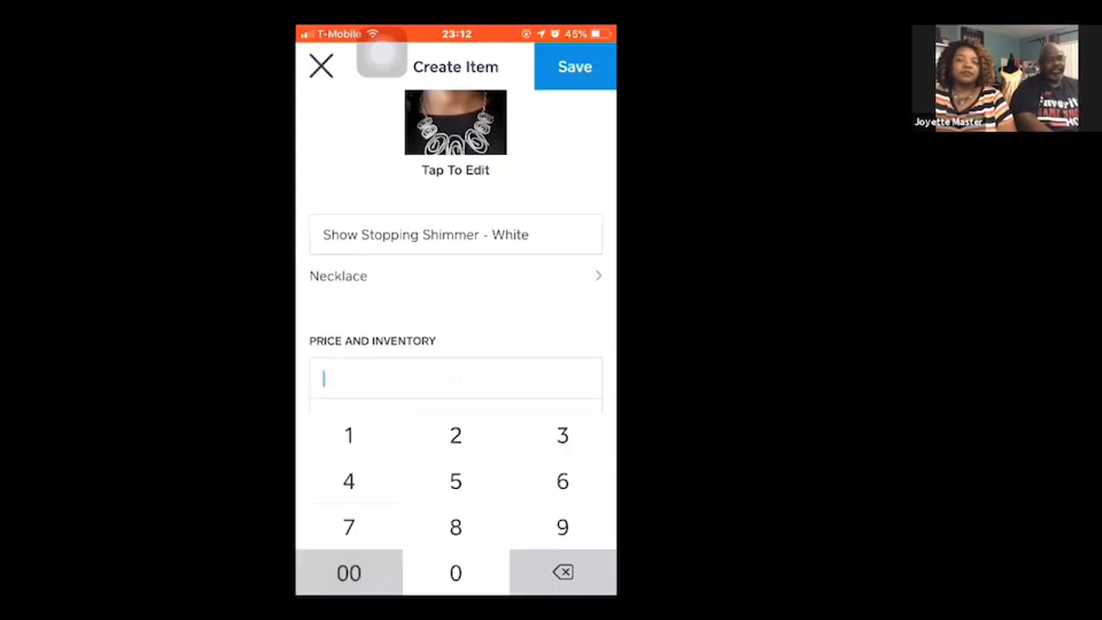
{"action": "type", "text": "500"}
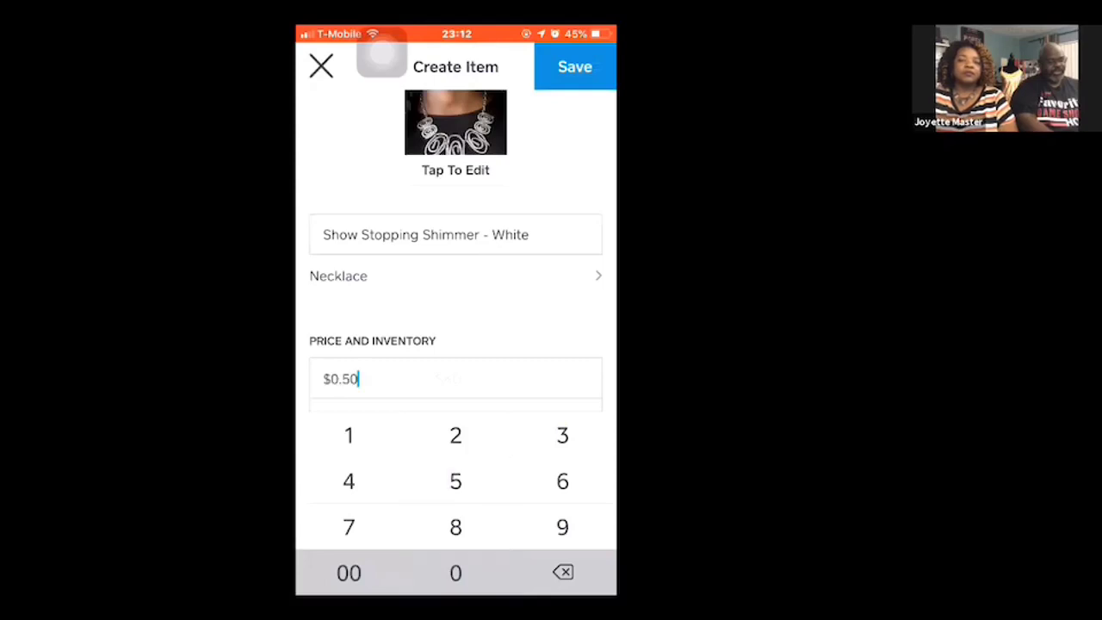
{"action": "scroll", "coordinate": [456, 319], "scroll_direction": "down", "scroll_amount": 1}
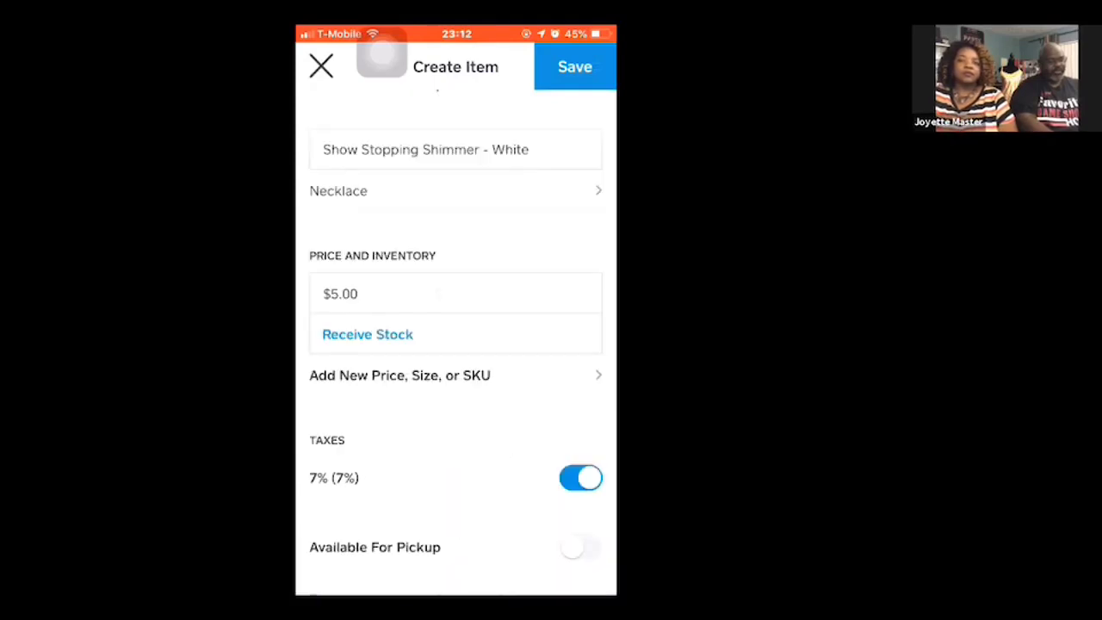
- Enter P2RE-WTXX-178XX as the new item's SKU
{"action": "left_click", "coordinate": [450, 294]}
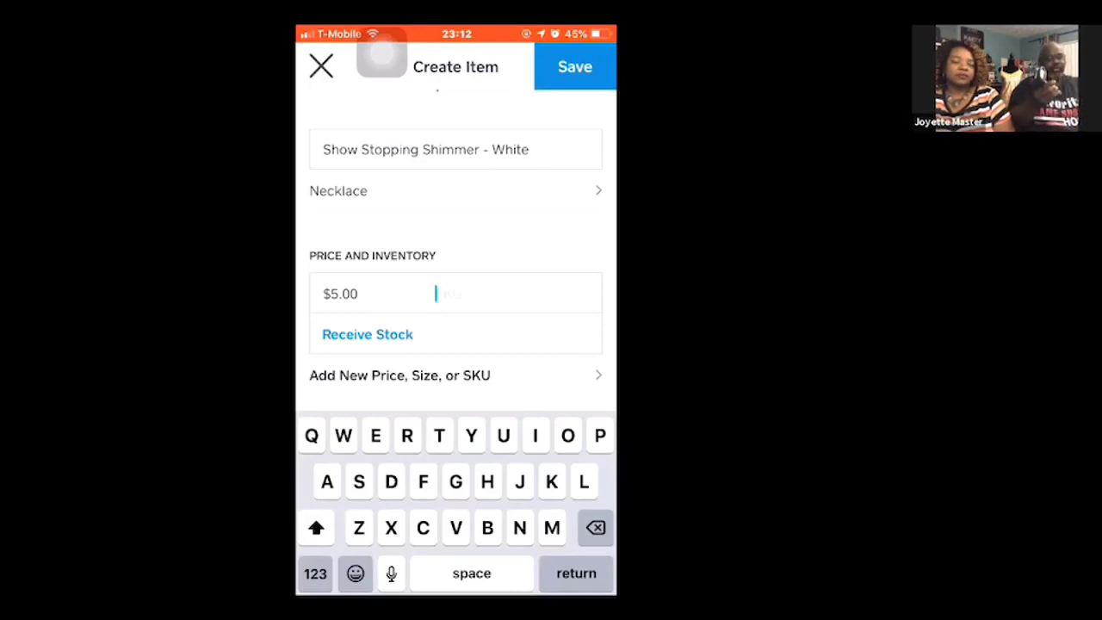
{"action": "key", "text": "Return"}
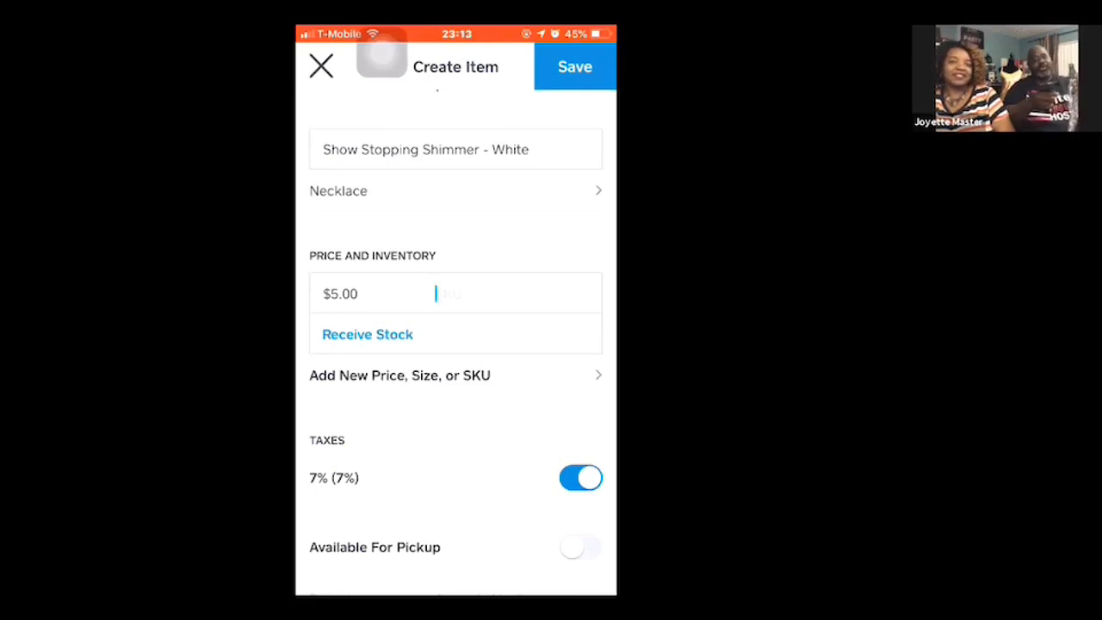
{"action": "type", "text": "P2RE-WTXX-178XX"}
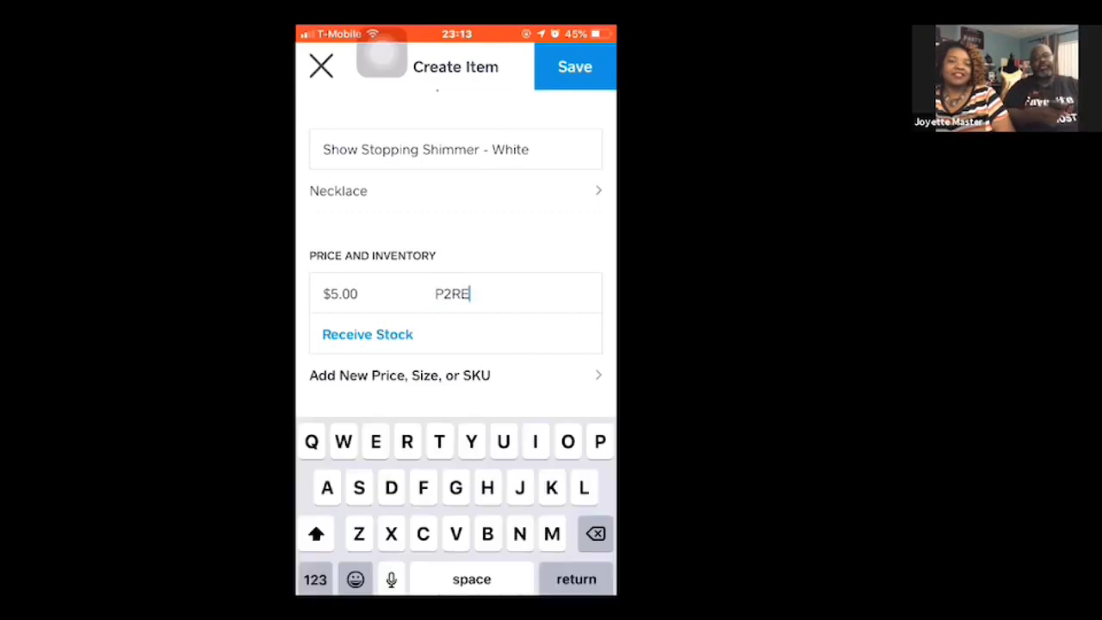
{"action": "key", "text": "Return"}
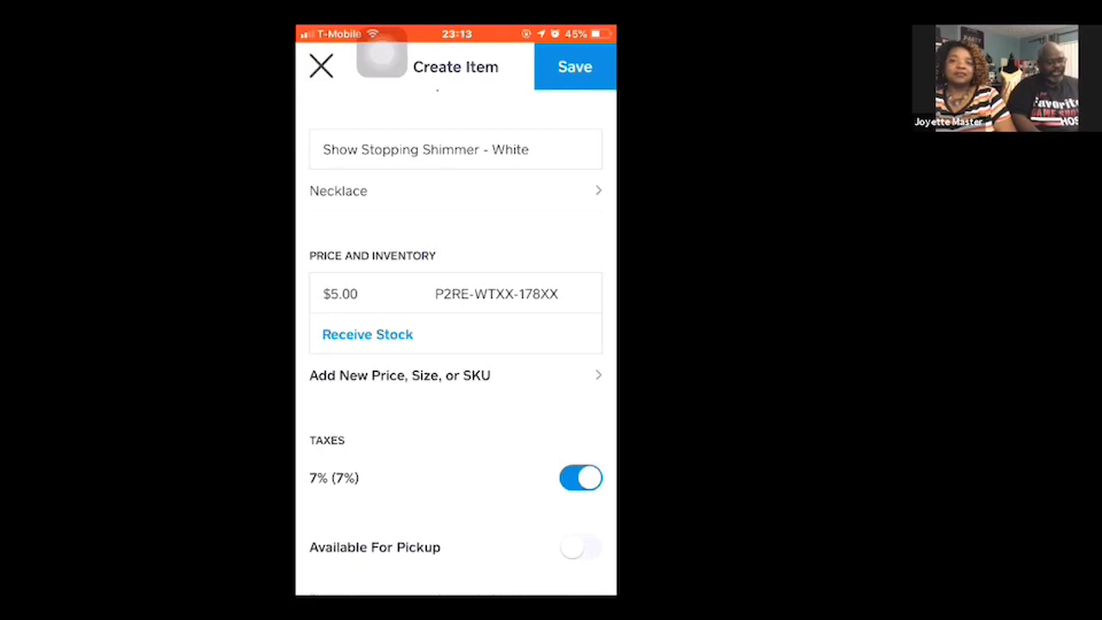
- Clear the item's SKU and replace it with P2SE-RDXX-174XX
{"action": "left_click", "coordinate": [555, 294]}
{"action": "key", "text": "BackSpace"}
{"action": "key", "text": "BackSpace"}
{"action": "key", "text": "BackSpace"}
{"action": "key", "text": "BackSpace"}
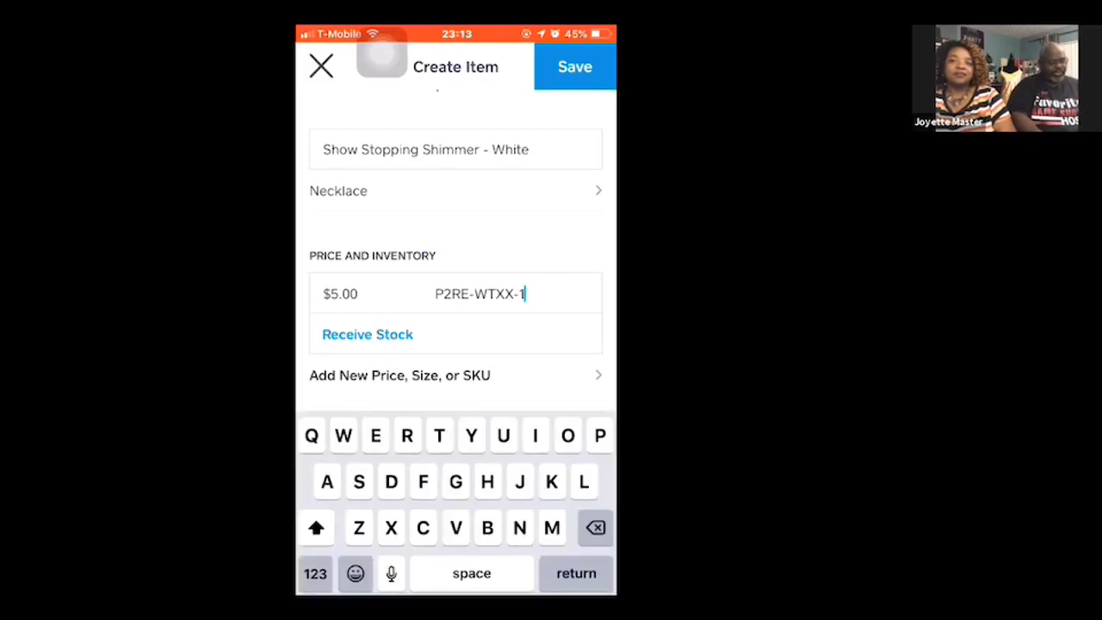
{"action": "key", "text": "BackSpace"}
{"action": "key", "text": "BackSpace"}
{"action": "key", "text": "BackSpace"}
{"action": "key", "text": "BackSpace"}
{"action": "key", "text": "BackSpace"}
{"action": "key", "text": "BackSpace"}
{"action": "key", "text": "BackSpace"}
{"action": "key", "text": "BackSpace"}
{"action": "key", "text": "BackSpace"}
{"action": "key", "text": "BackSpace"}
{"action": "key", "text": "BackSpace"}
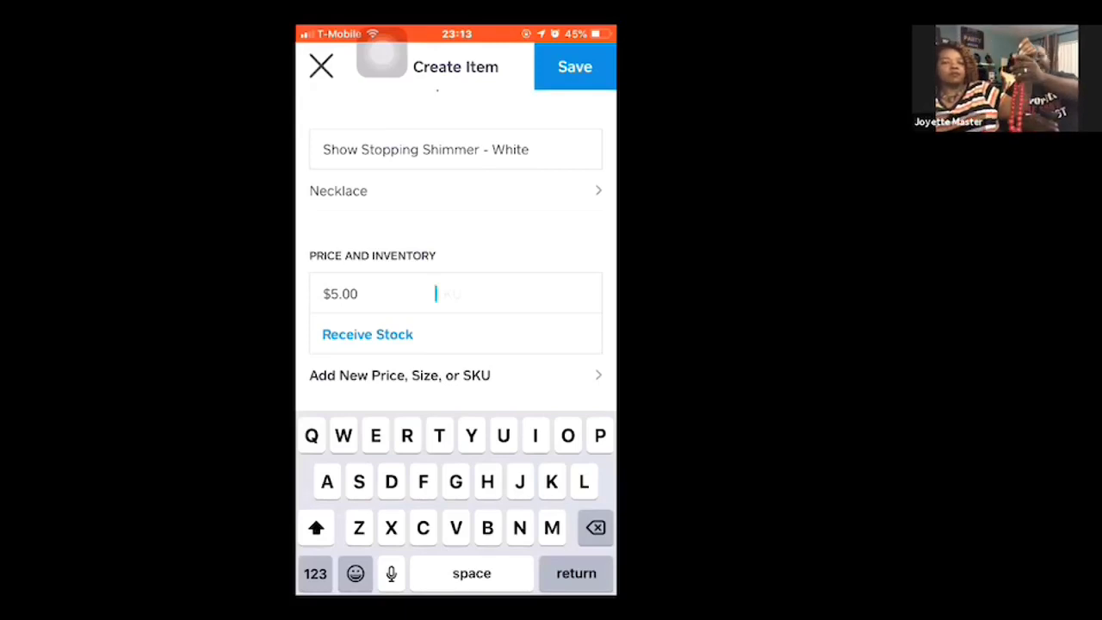
{"action": "type", "text": "P2SE-RD"}
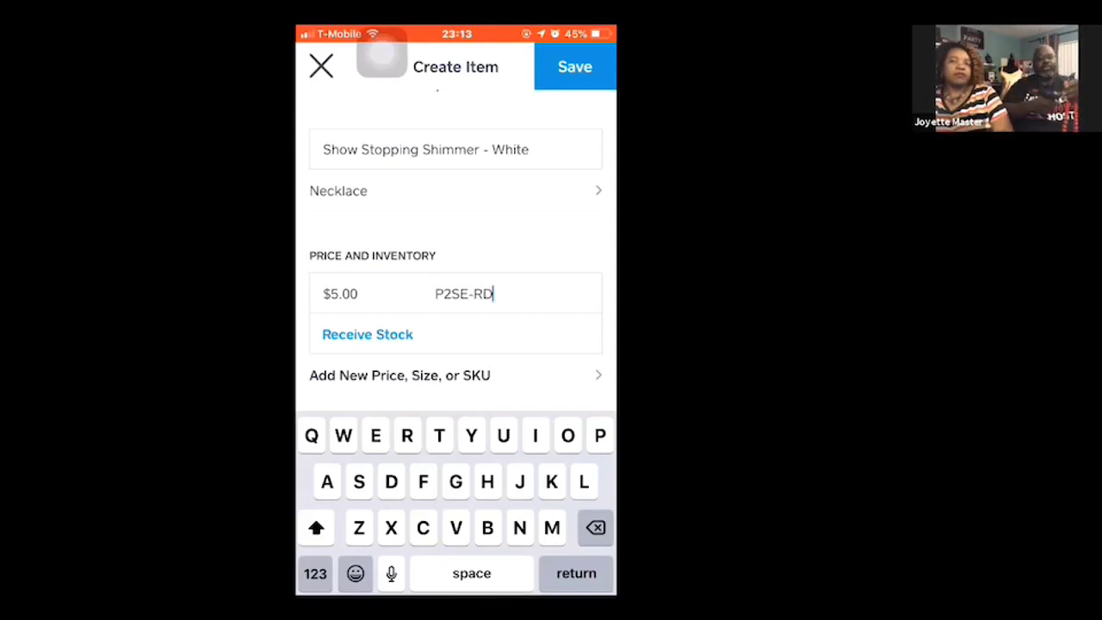
{"action": "type", "text": "XX-174XX"}
{"action": "key", "text": "Return"}
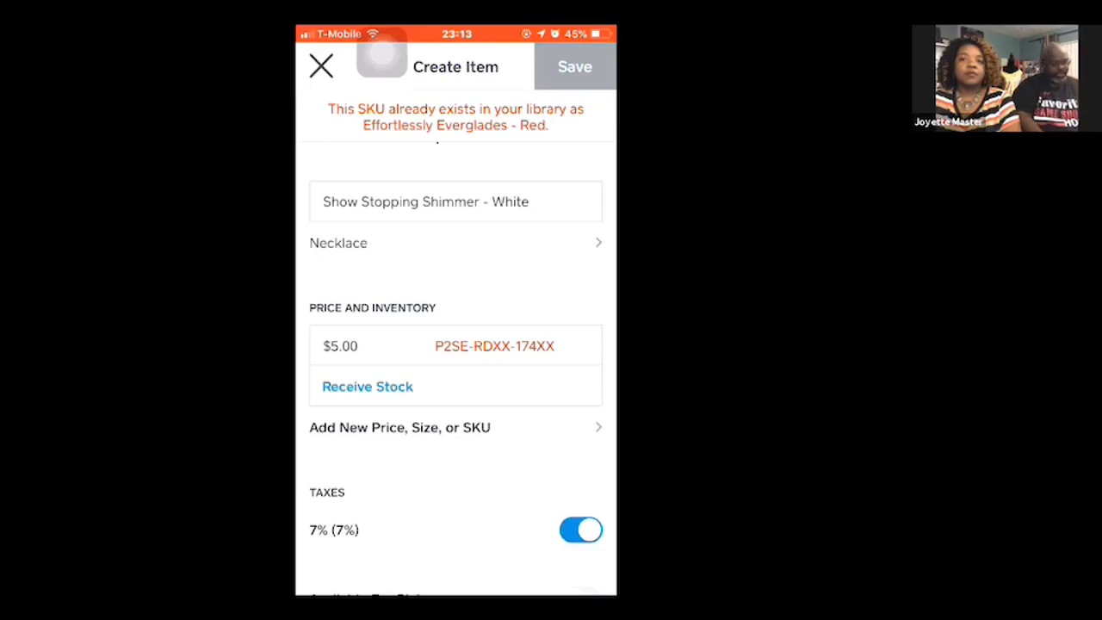
{"action": "left_click", "coordinate": [367, 386]}
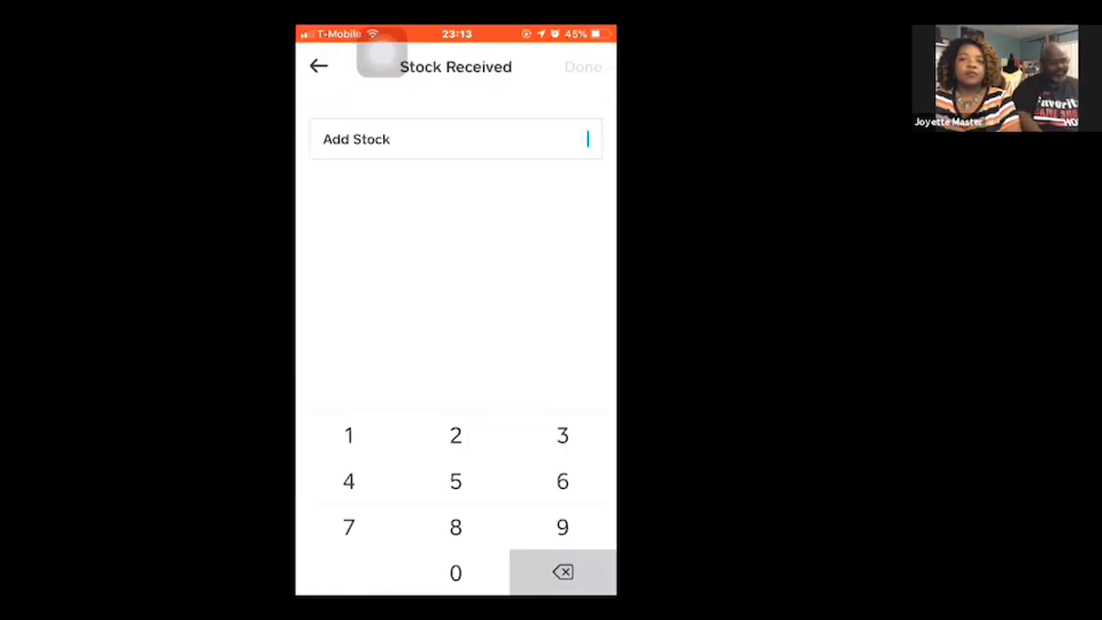
{"action": "left_click", "coordinate": [319, 66]}
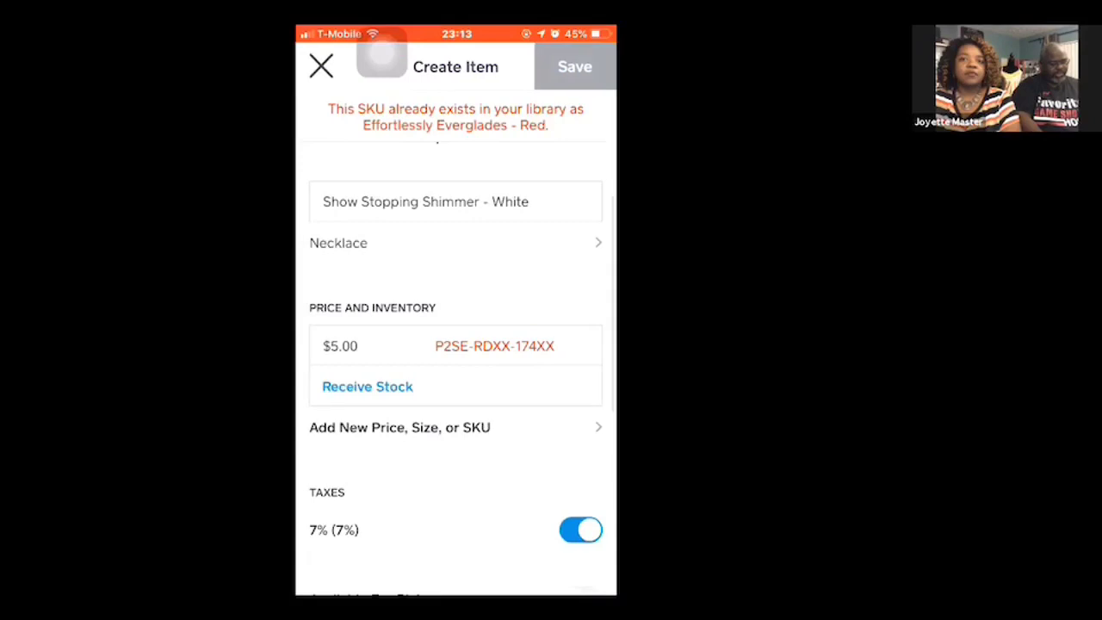
{"action": "left_click", "coordinate": [368, 386]}
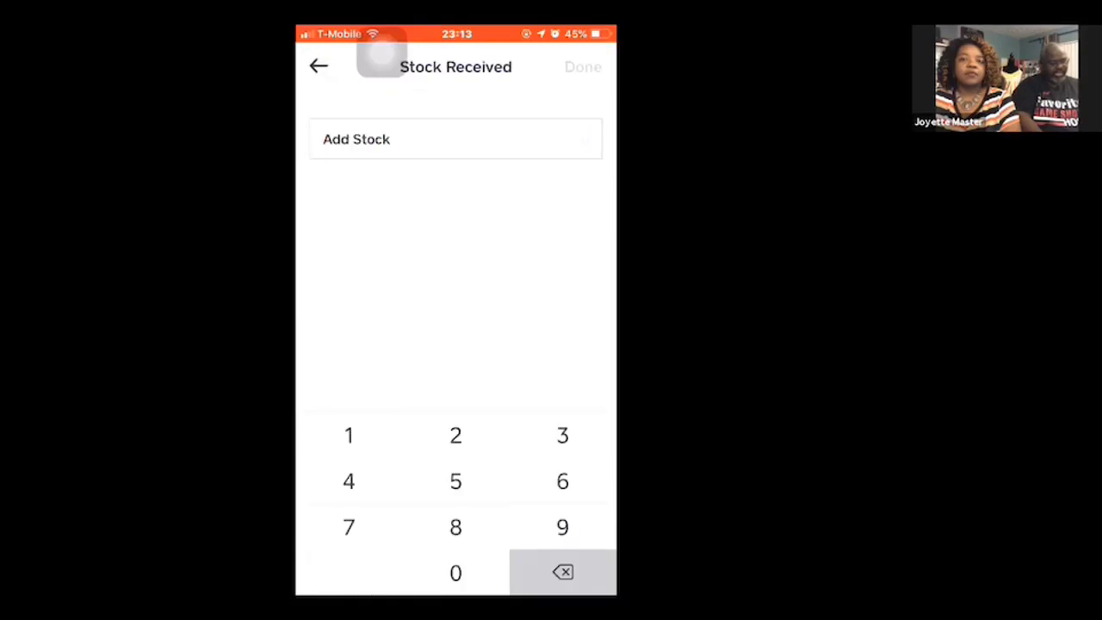
{"action": "left_click", "coordinate": [318, 66]}
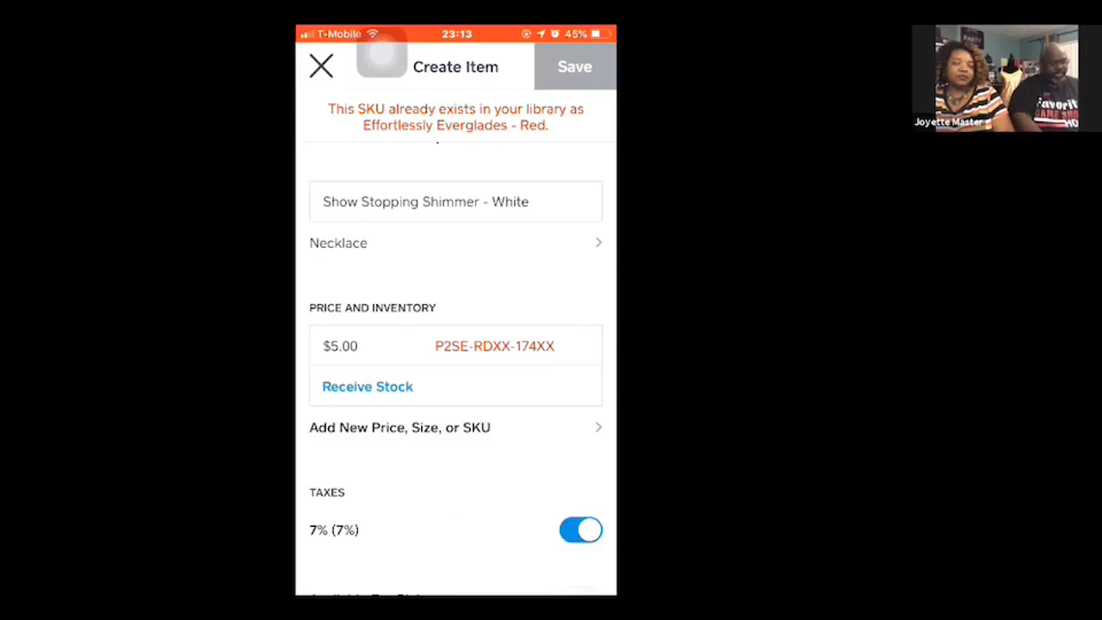
- Clear the duplicate SKU and set the item's SKU to P2RE-WTXX-178XX
{"action": "left_click", "coordinate": [551, 346]}
{"action": "key", "text": "BackSpace"}
{"action": "key", "text": "BackSpace"}
{"action": "key", "text": "BackSpace"}
{"action": "key", "text": "BackSpace"}
{"action": "key", "text": "BackSpace"}
{"action": "key", "text": "BackSpace"}
{"action": "key", "text": "BackSpace"}
{"action": "key", "text": "BackSpace"}
{"action": "key", "text": "BackSpace"}
{"action": "key", "text": "BackSpace"}
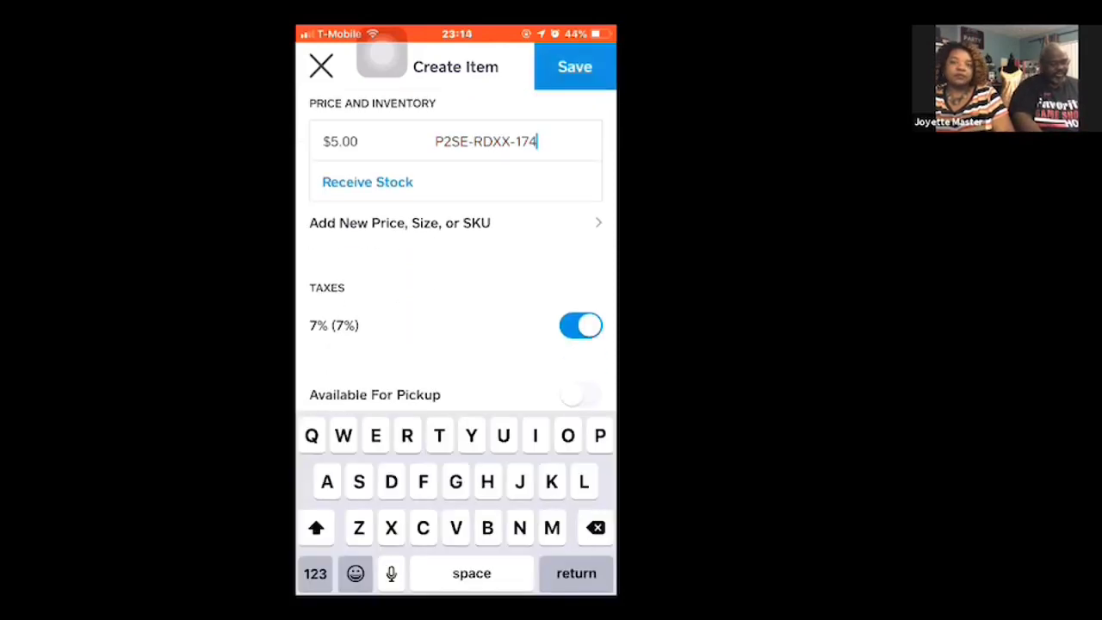
{"action": "key", "text": "BackSpace"}
{"action": "key", "text": "BackSpace"}
{"action": "key", "text": "BackSpace"}
{"action": "key", "text": "BackSpace"}
{"action": "key", "text": "BackSpace"}
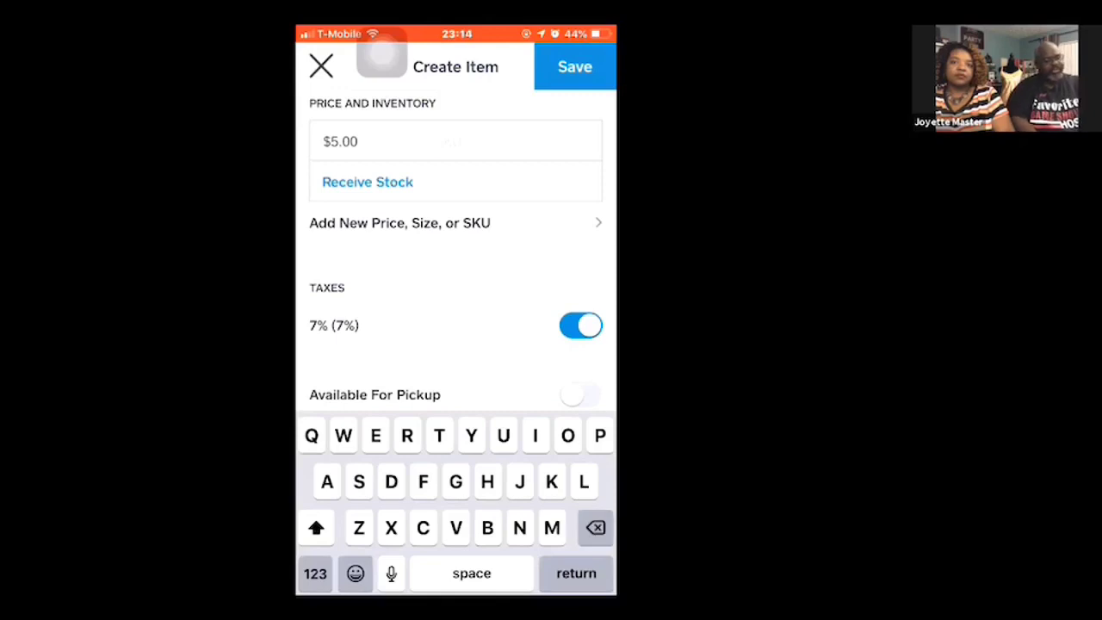
{"action": "type", "text": "P2RE-WTXX-178XX"}
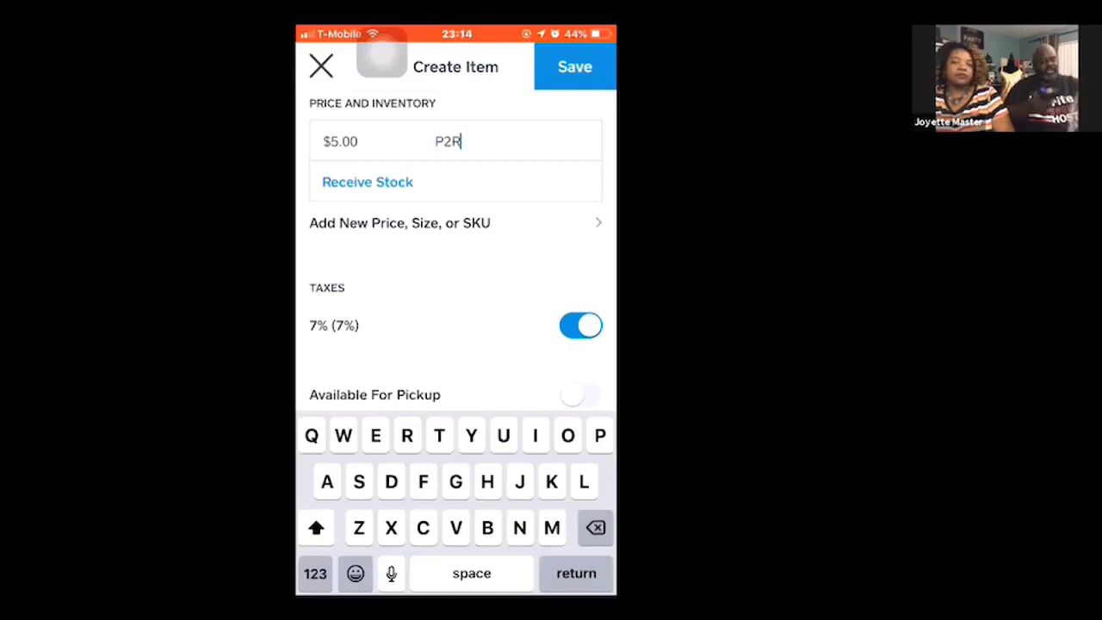
{"action": "key", "text": "Return"}
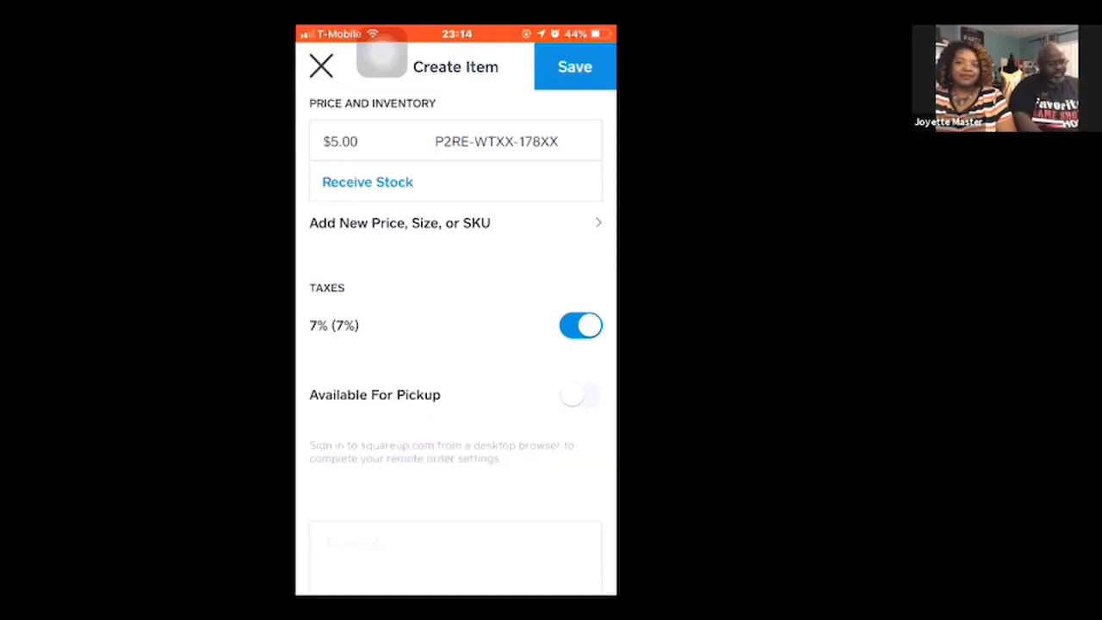
- Record 5 units of received stock for the new item
{"action": "left_click", "coordinate": [368, 182]}
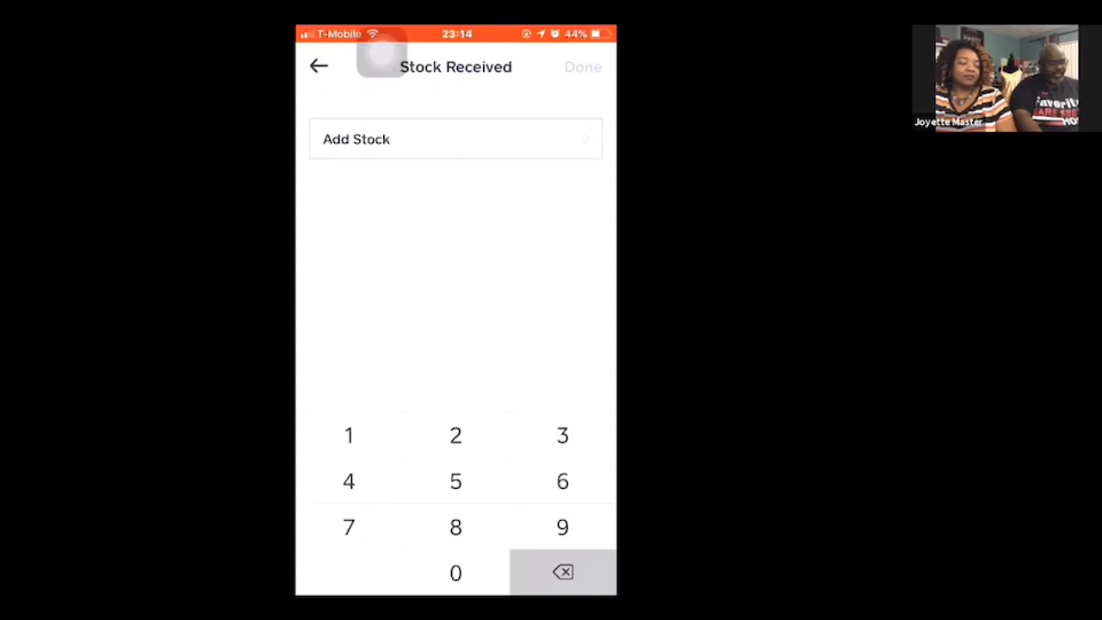
{"action": "type", "text": "5"}
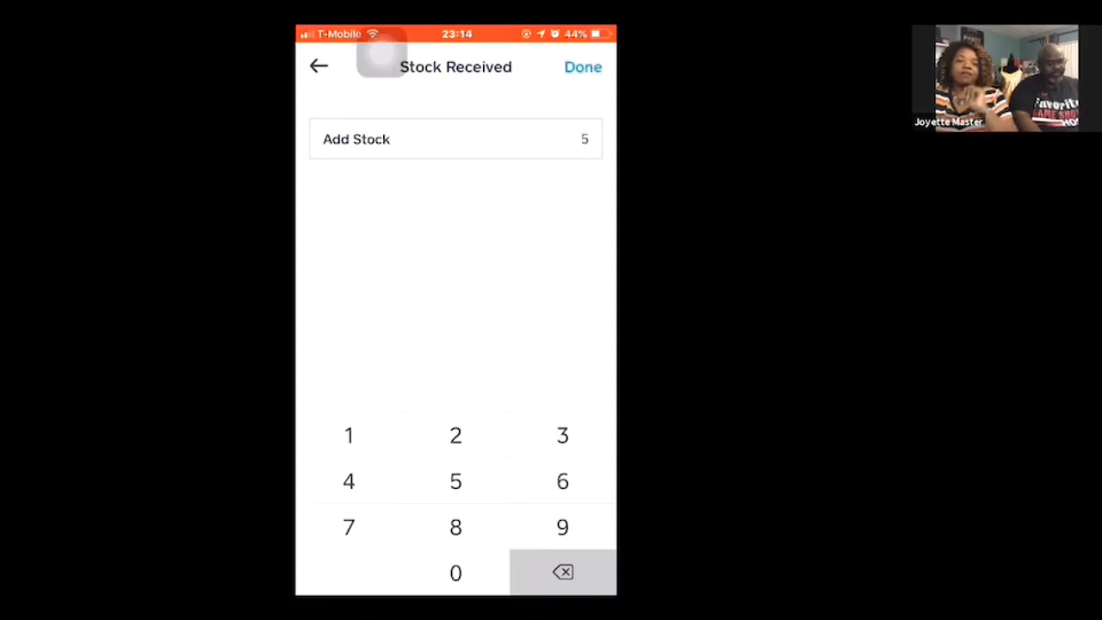
{"action": "left_click", "coordinate": [583, 66]}
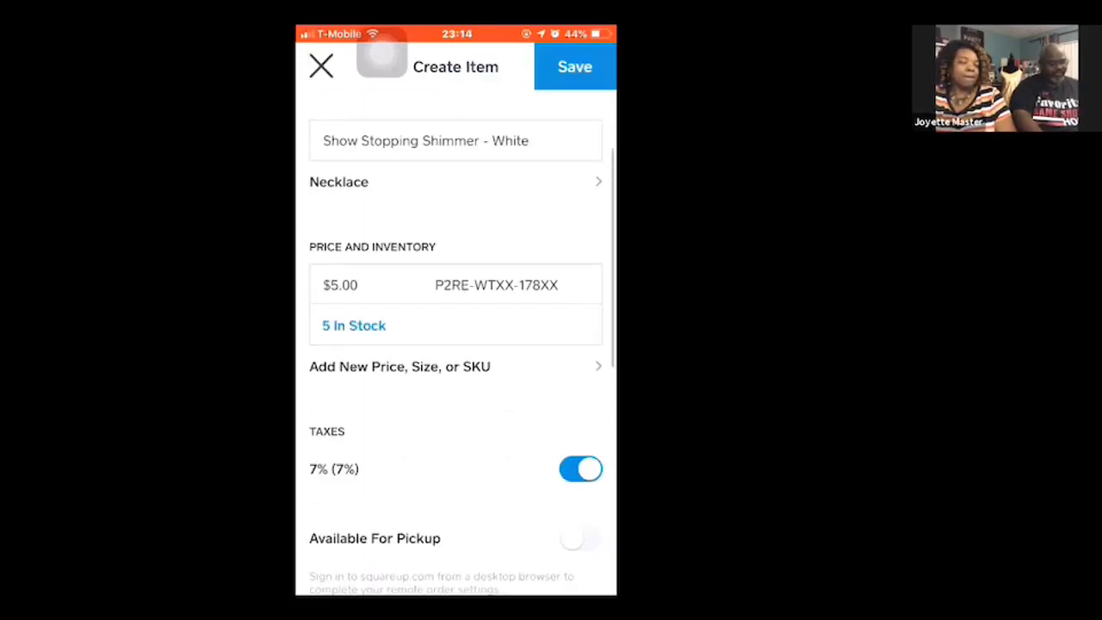
- Make the item available for pickup, review its details and save it to the library
{"action": "scroll", "coordinate": [456, 344], "scroll_direction": "down", "scroll_amount": 3}
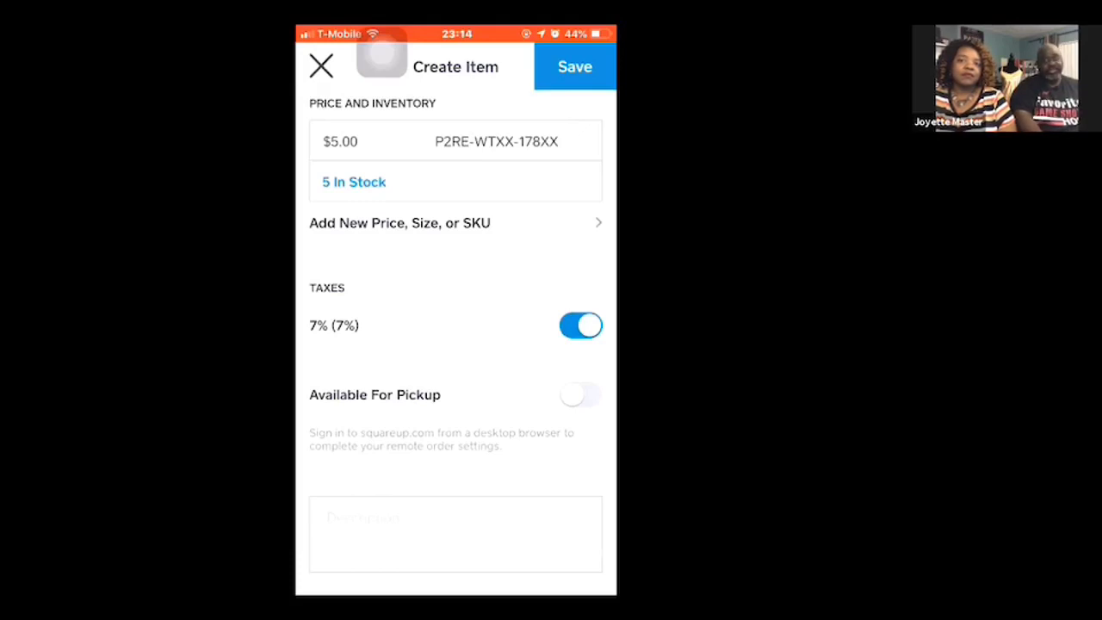
{"action": "left_click", "coordinate": [581, 394]}
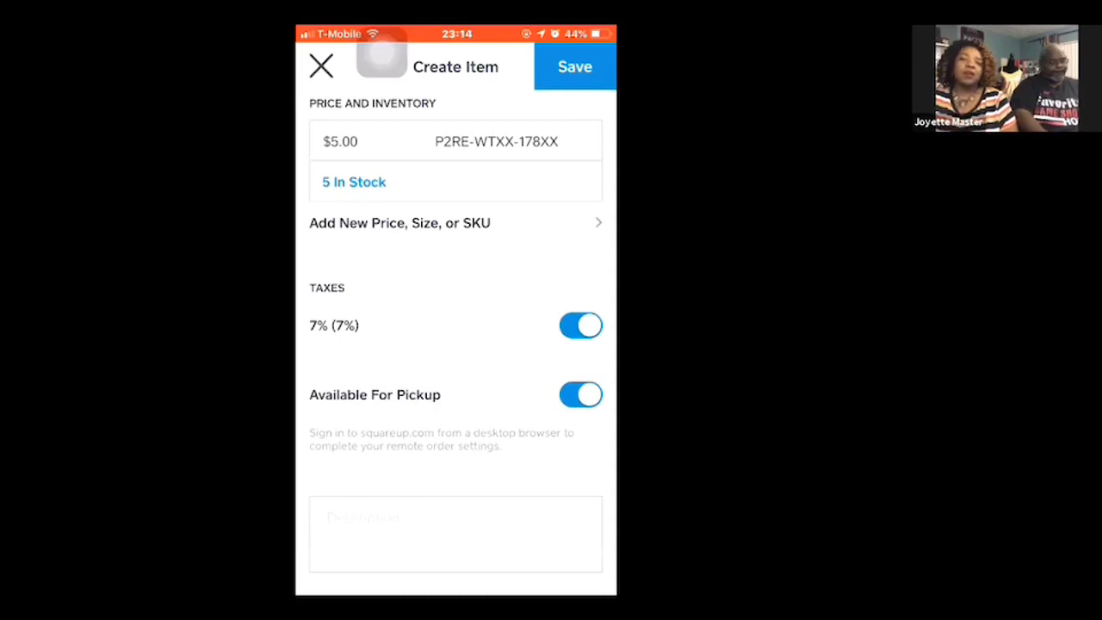
{"action": "scroll", "coordinate": [456, 344], "scroll_direction": "down", "scroll_amount": 1}
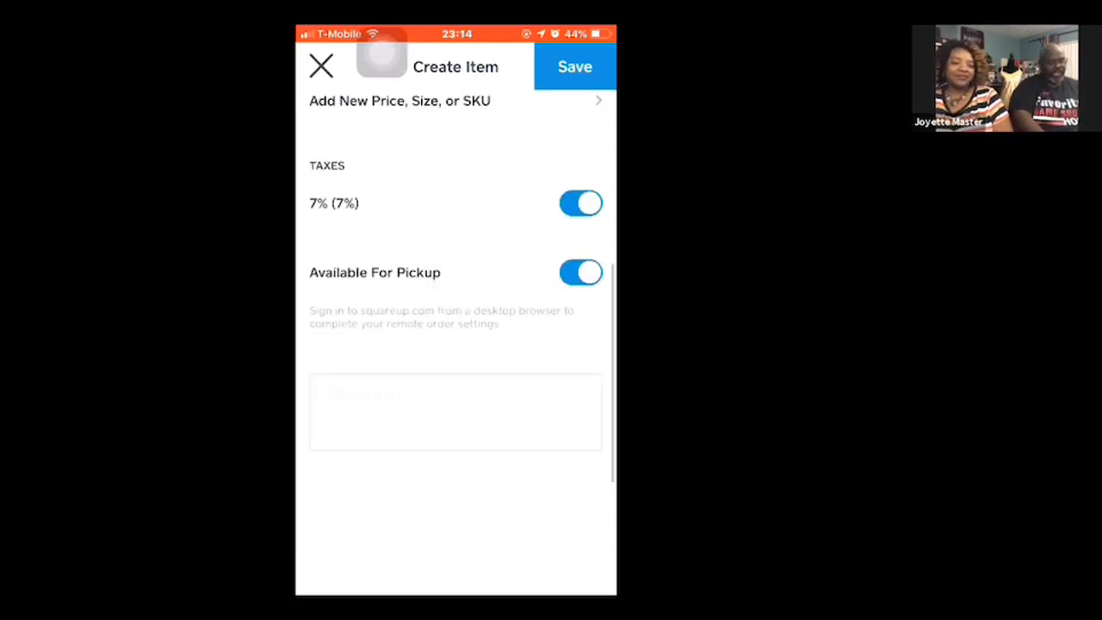
{"action": "scroll", "coordinate": [456, 344], "scroll_direction": "up", "scroll_amount": 5}
{"action": "scroll", "coordinate": [456, 345], "scroll_direction": "down", "scroll_amount": 3}
{"action": "scroll", "coordinate": [456, 344], "scroll_direction": "up", "scroll_amount": 3}
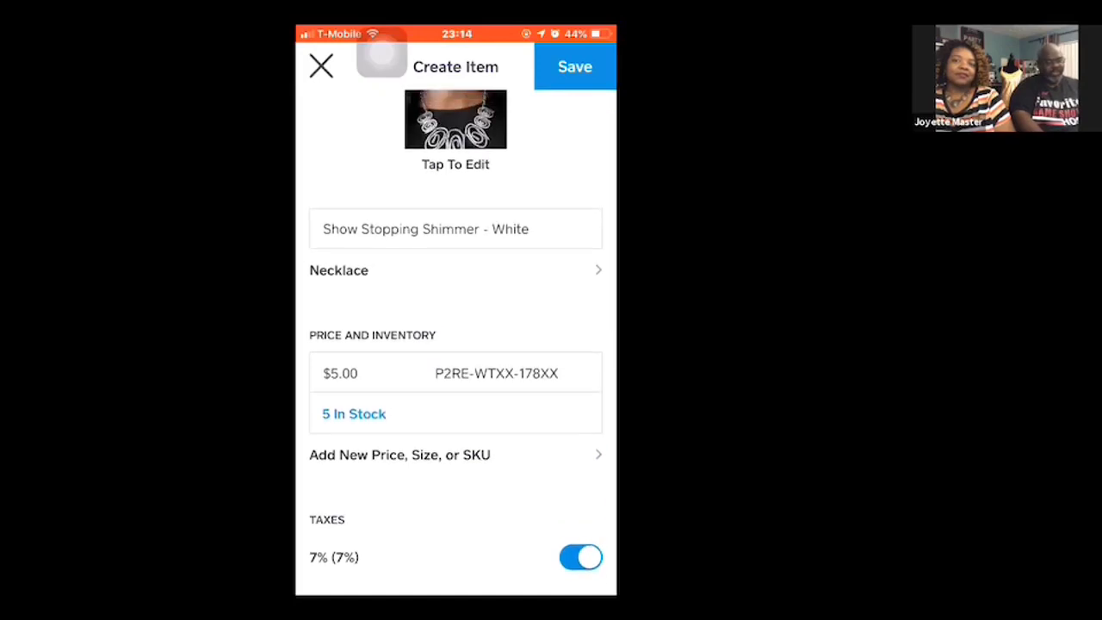
{"action": "left_click", "coordinate": [574, 66]}
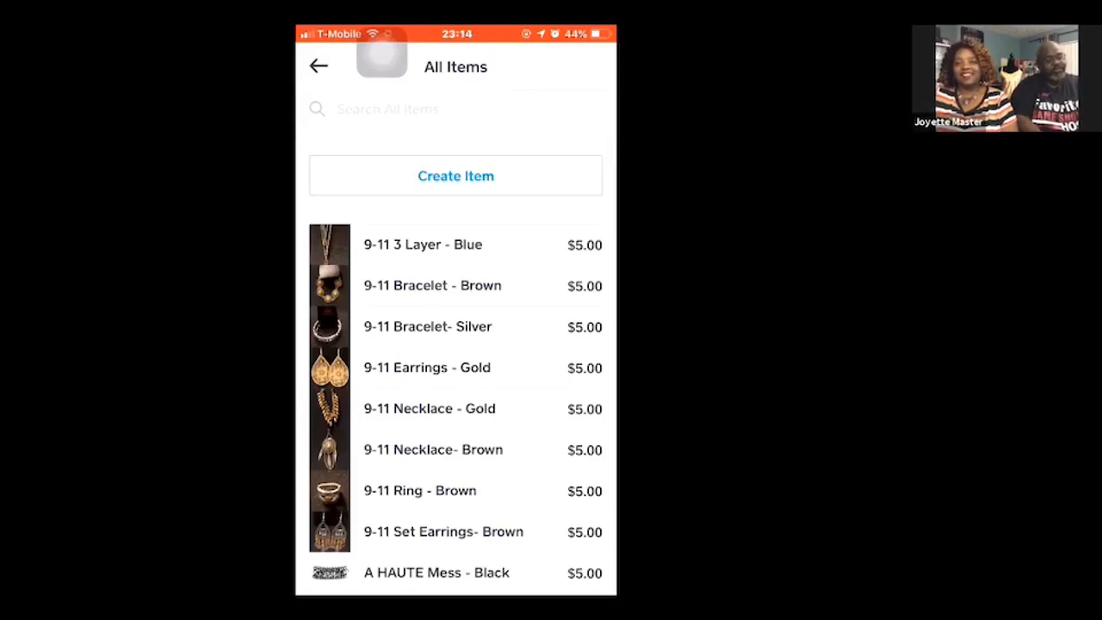
- Search all items for SKU P2RE-WTXX-178XX and open the matching necklace for editing
{"action": "left_click", "coordinate": [387, 109]}
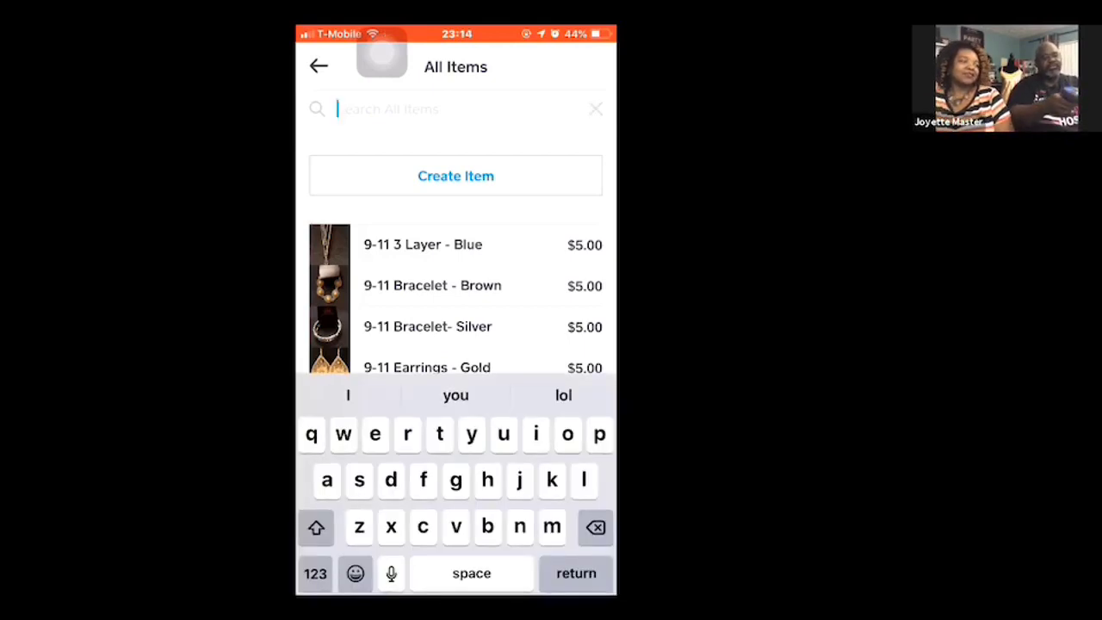
{"action": "type", "text": "P2RE-WTXX-178XX"}
{"action": "key", "text": "Return"}
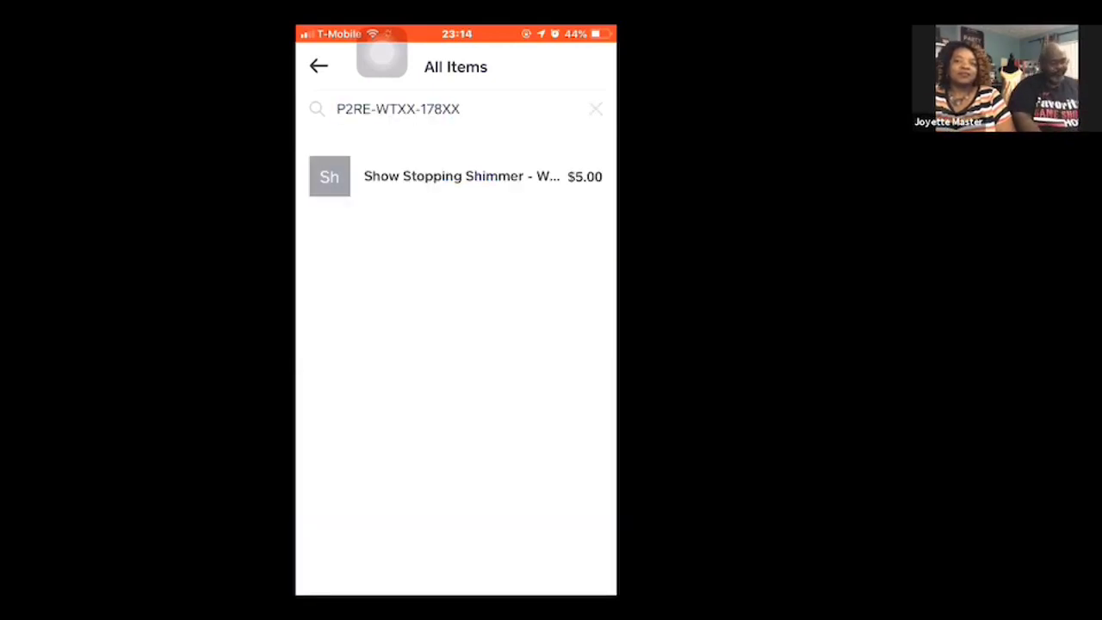
{"action": "left_click", "coordinate": [456, 176]}
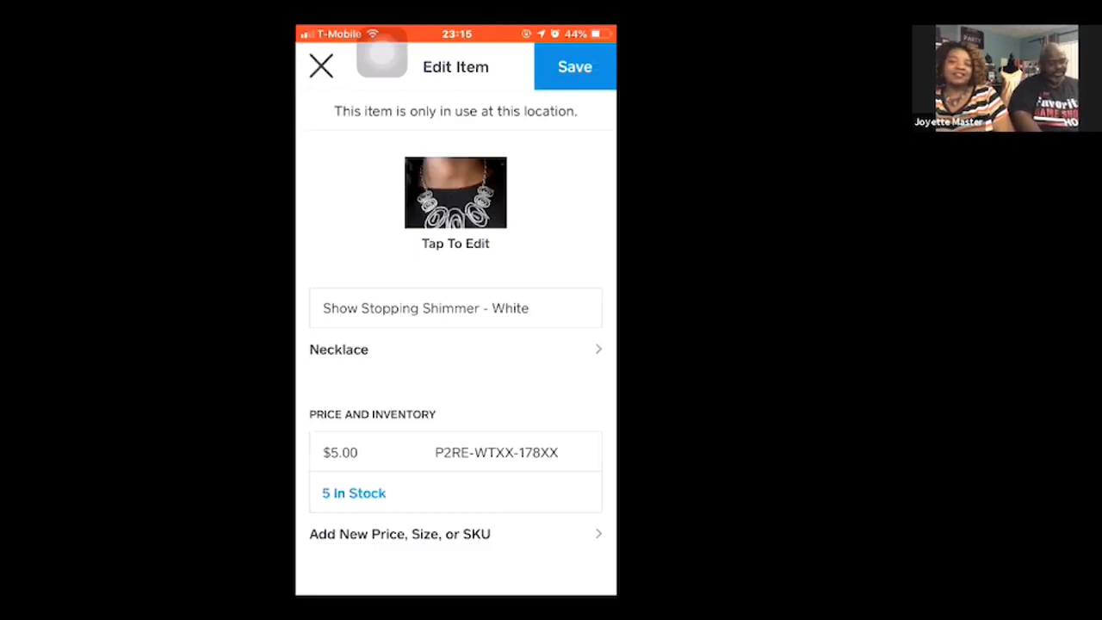
- Adjust the necklace's inventory by adding 5 units as stock received, and save the adjustment
{"action": "scroll", "coordinate": [456, 345], "scroll_direction": "down", "scroll_amount": 2}
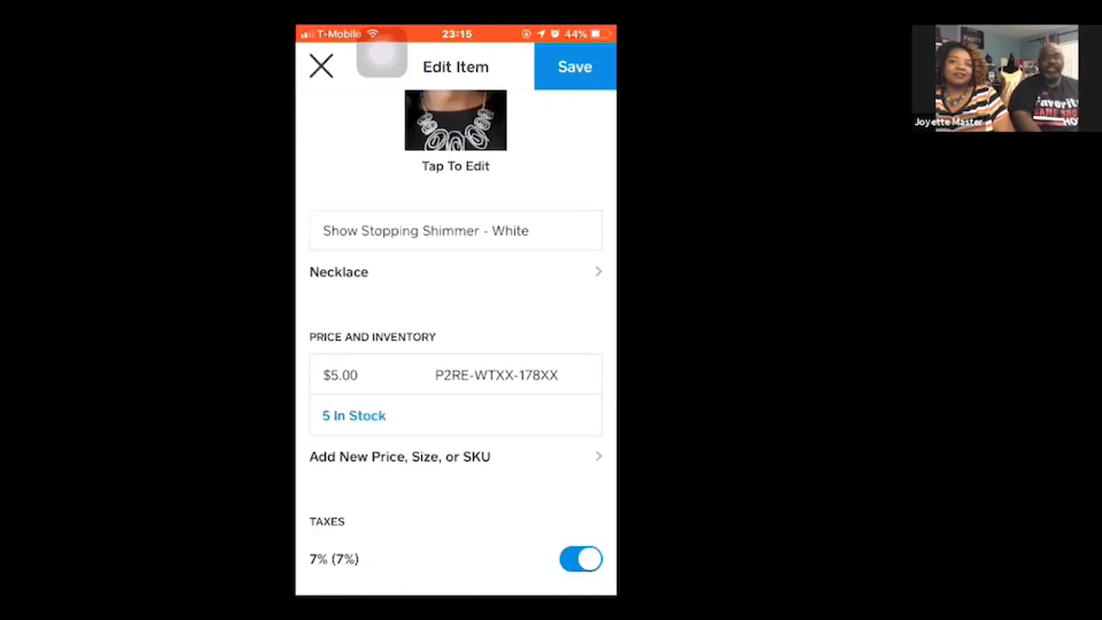
{"action": "left_click", "coordinate": [354, 415]}
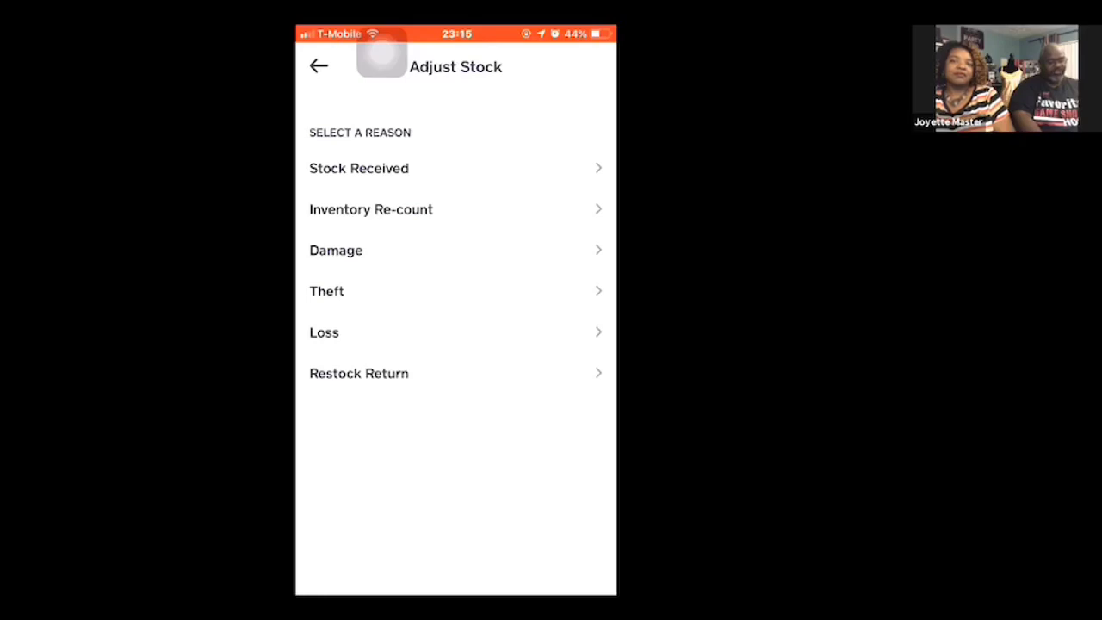
{"action": "left_click", "coordinate": [359, 169]}
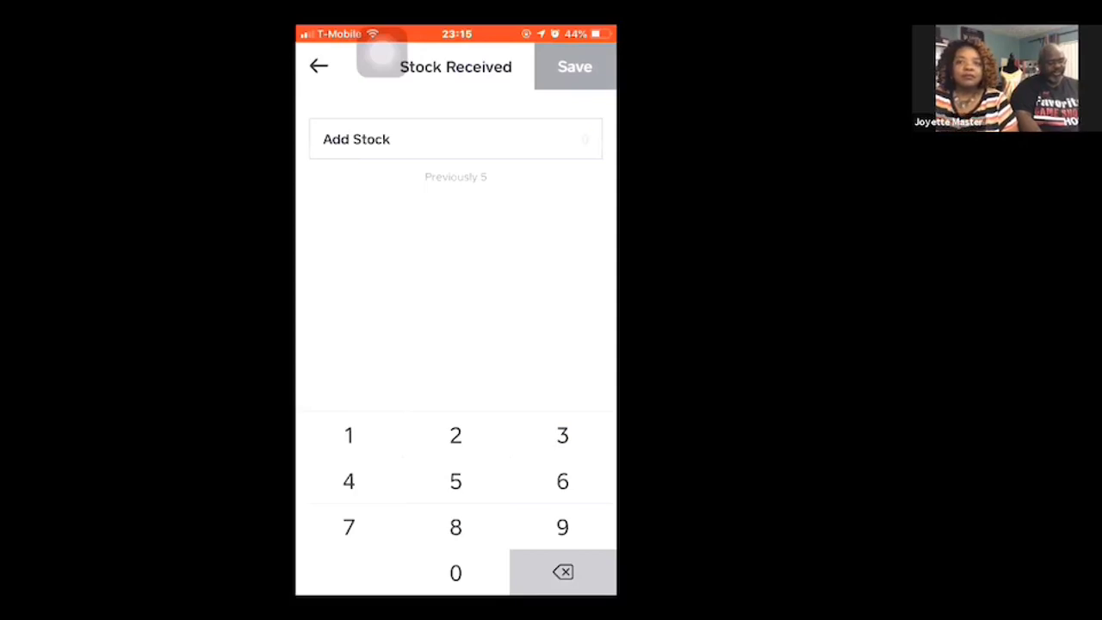
{"action": "type", "text": "5"}
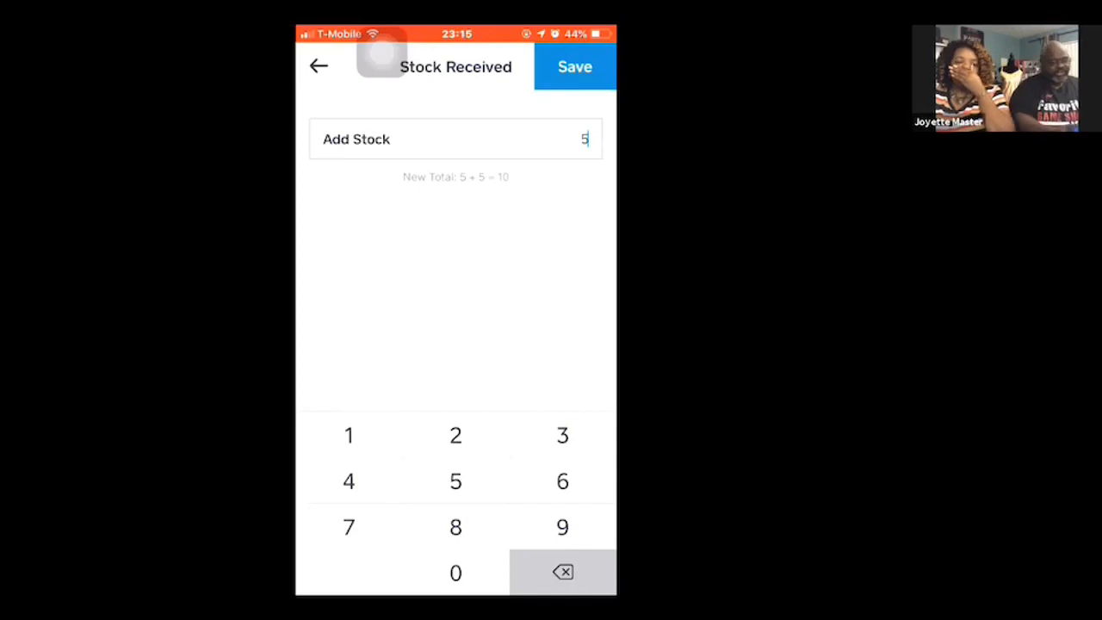
{"action": "left_click", "coordinate": [574, 66]}
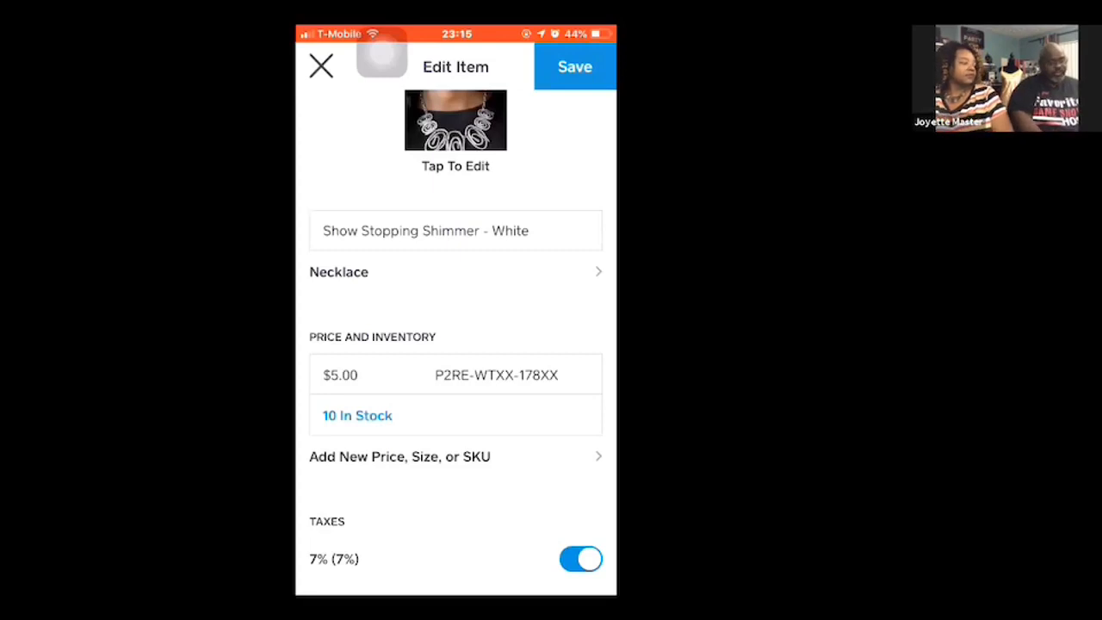
- Reopen the Show Stopping Shimmer - White necklace, delete it from this location, and return to the Items overview
{"action": "scroll", "coordinate": [455, 345], "scroll_direction": "down", "scroll_amount": 3}
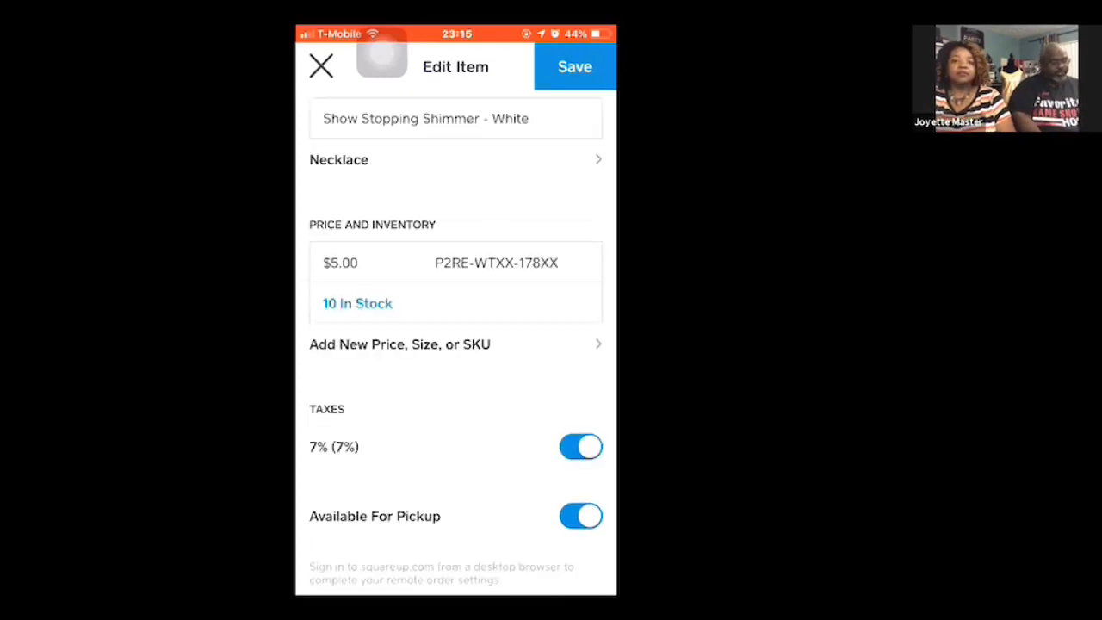
{"action": "left_click", "coordinate": [321, 66]}
{"action": "left_click", "coordinate": [456, 176]}
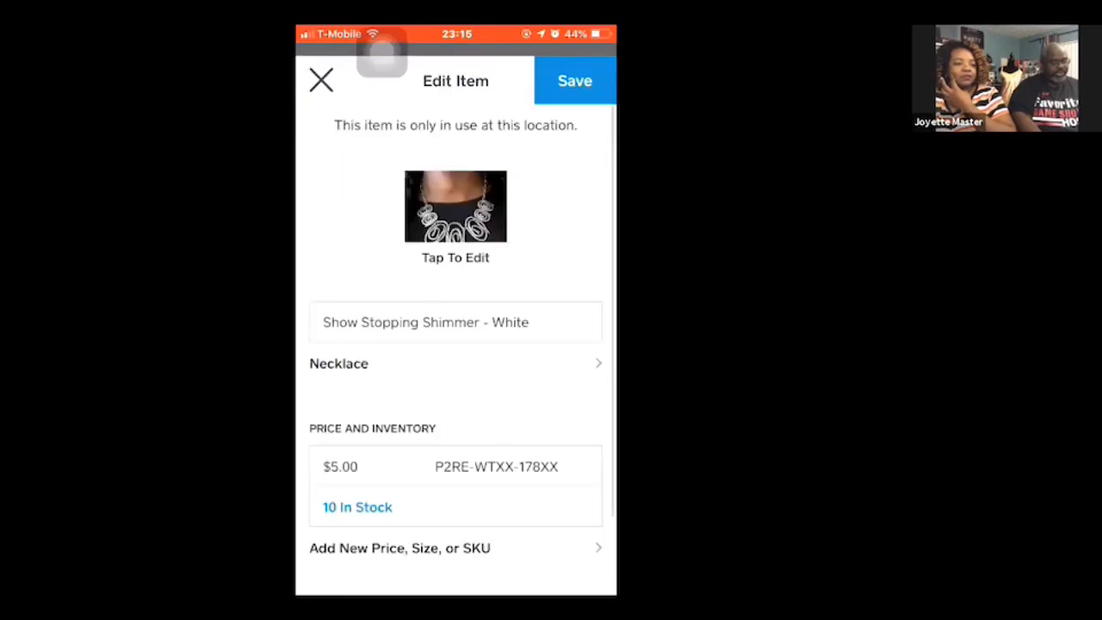
{"action": "scroll", "coordinate": [456, 345], "scroll_direction": "down", "scroll_amount": 5}
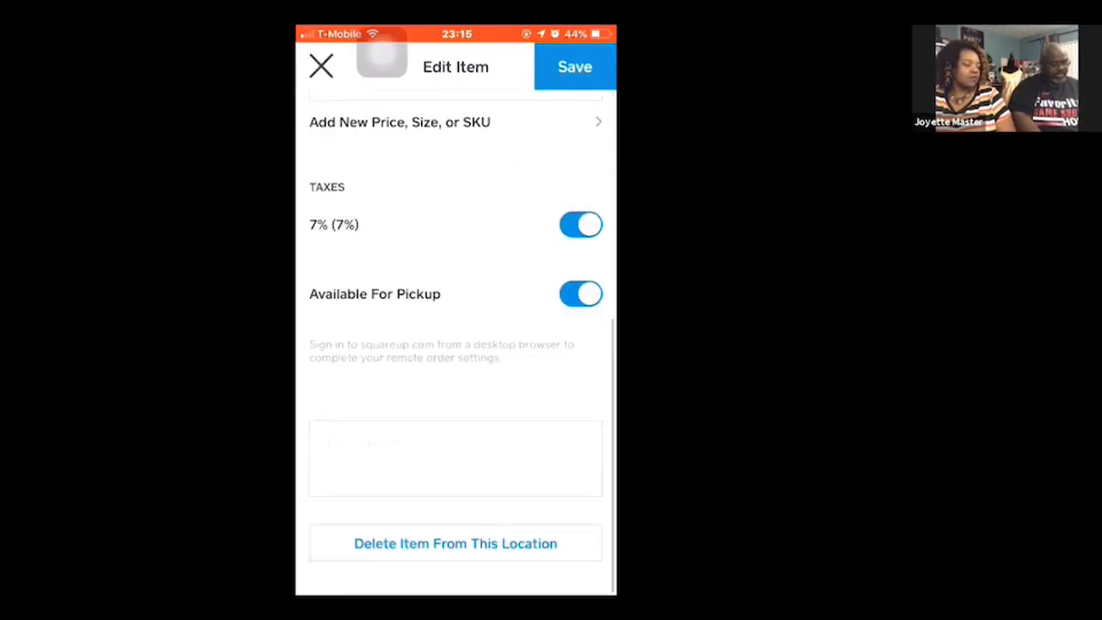
{"action": "left_click", "coordinate": [455, 546]}
{"action": "left_click", "coordinate": [455, 545]}
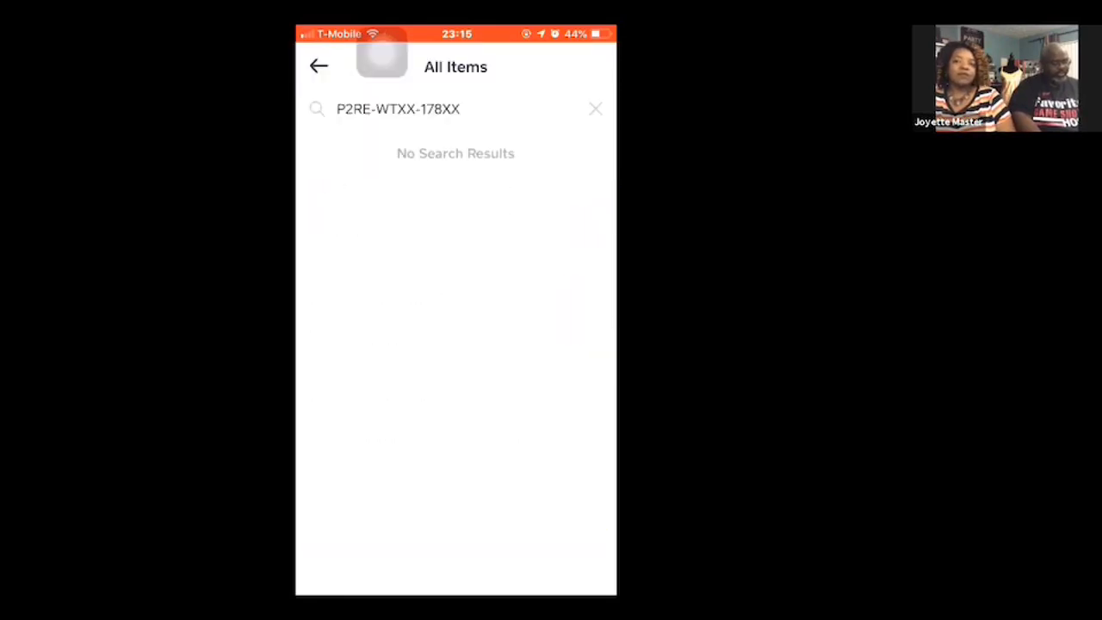
{"action": "left_click", "coordinate": [318, 66]}
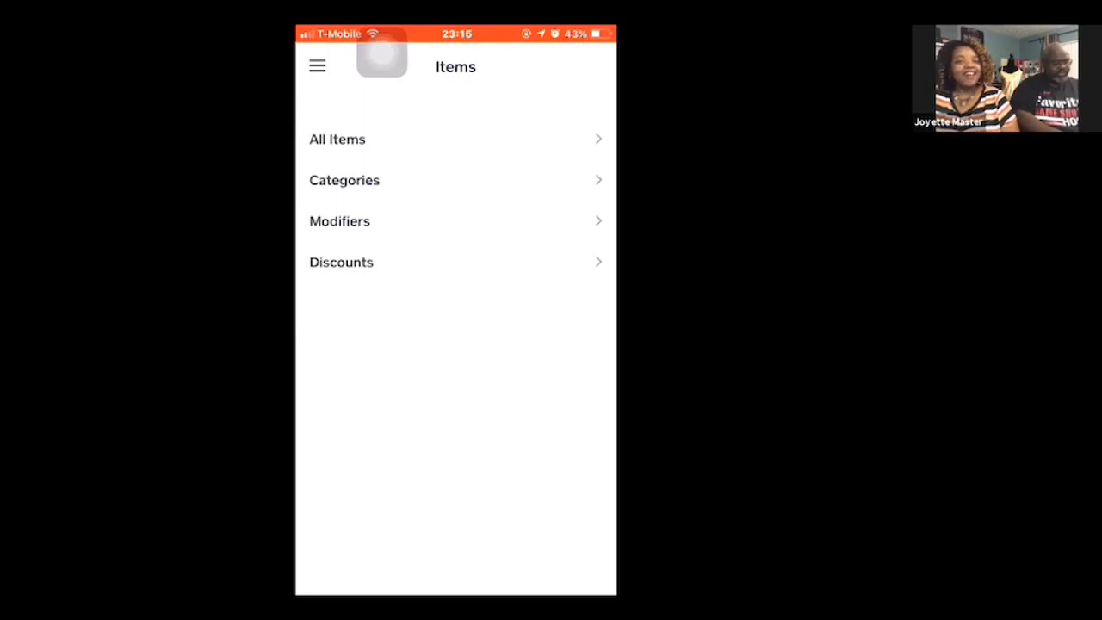
- Stop the Zoom screen broadcast on the phone
{"action": "left_click_drag", "start_coordinate": [456, 592], "coordinate": [456, 344]}
{"action": "left_click", "coordinate": [564, 398]}
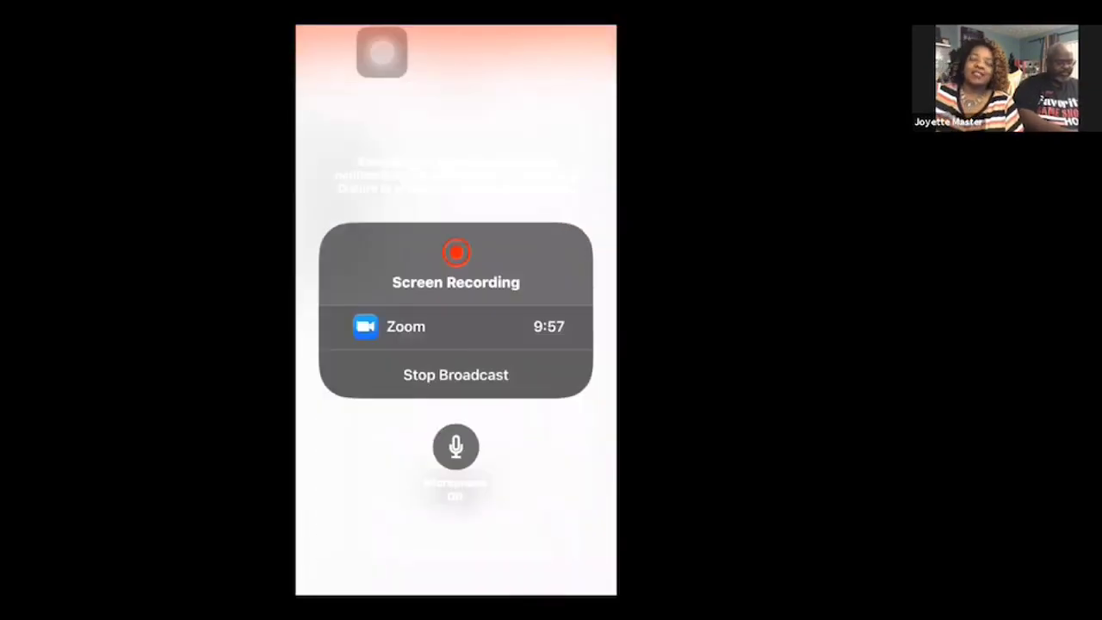
{"action": "left_click", "coordinate": [455, 374]}
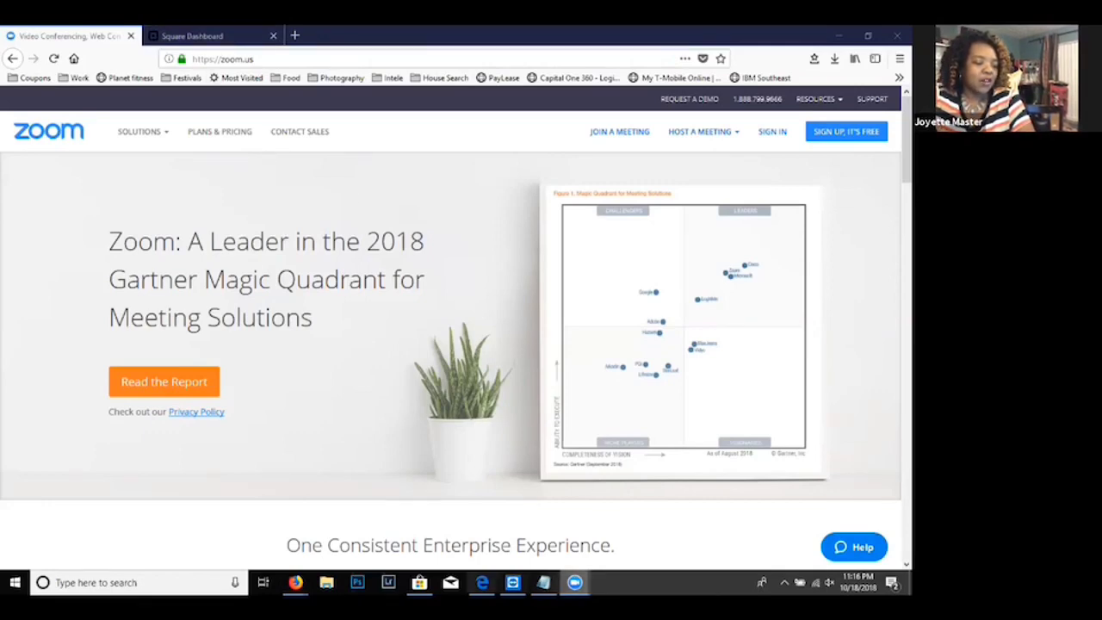
- Switch to the Firefox window showing the Paparazzi order history on the computer and maximize it
{"action": "mouse_move", "coordinate": [482, 582]}
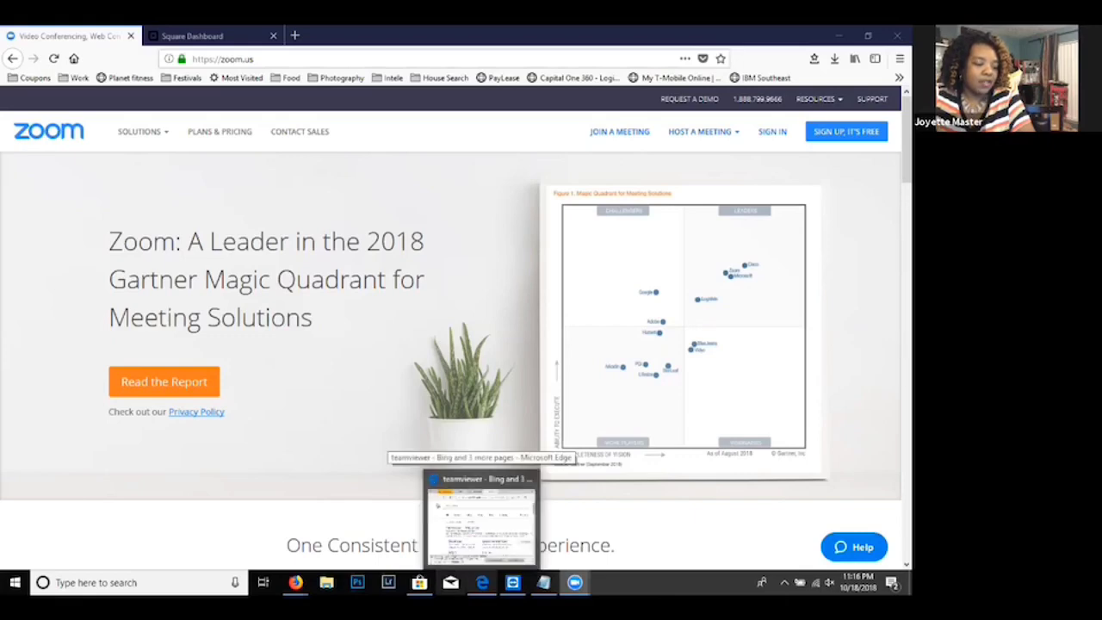
{"action": "mouse_move", "coordinate": [295, 582]}
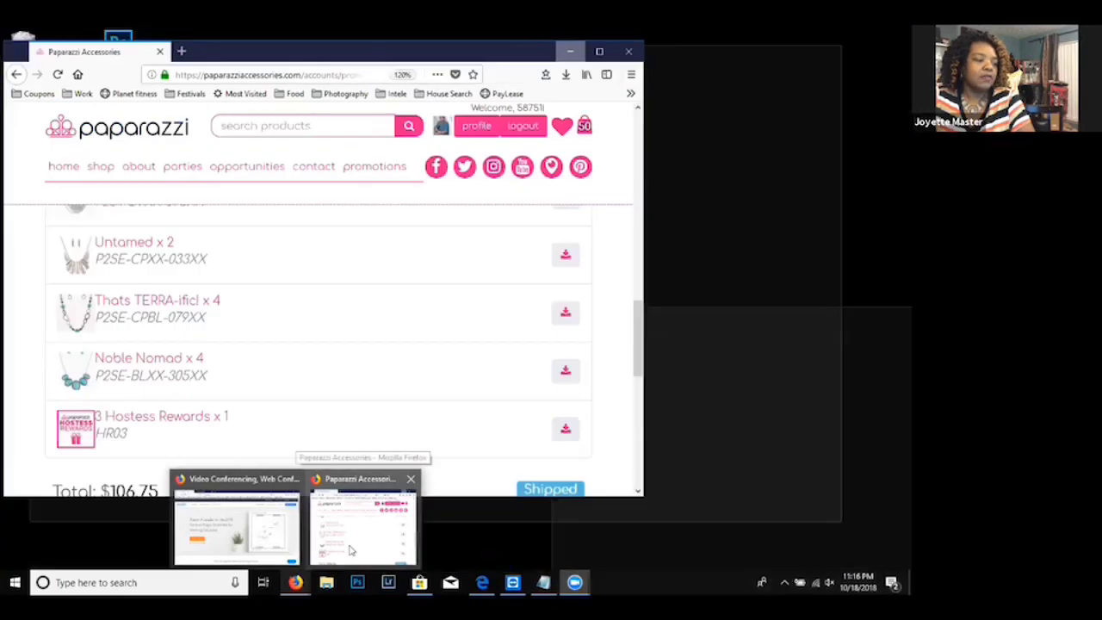
{"action": "left_click", "coordinate": [351, 551]}
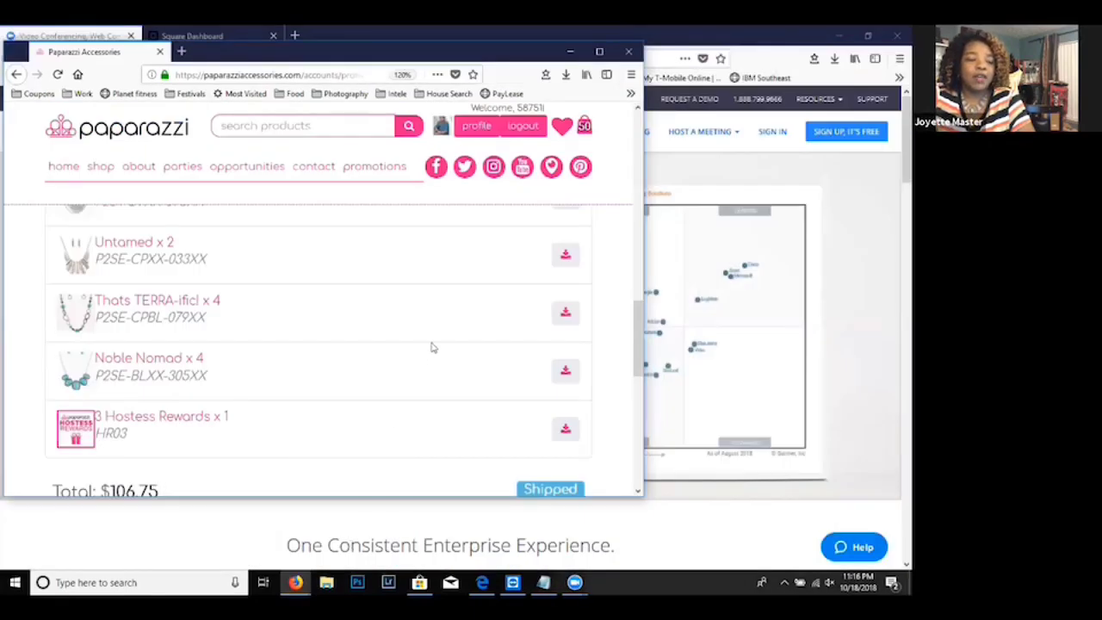
{"action": "left_click", "coordinate": [600, 53]}
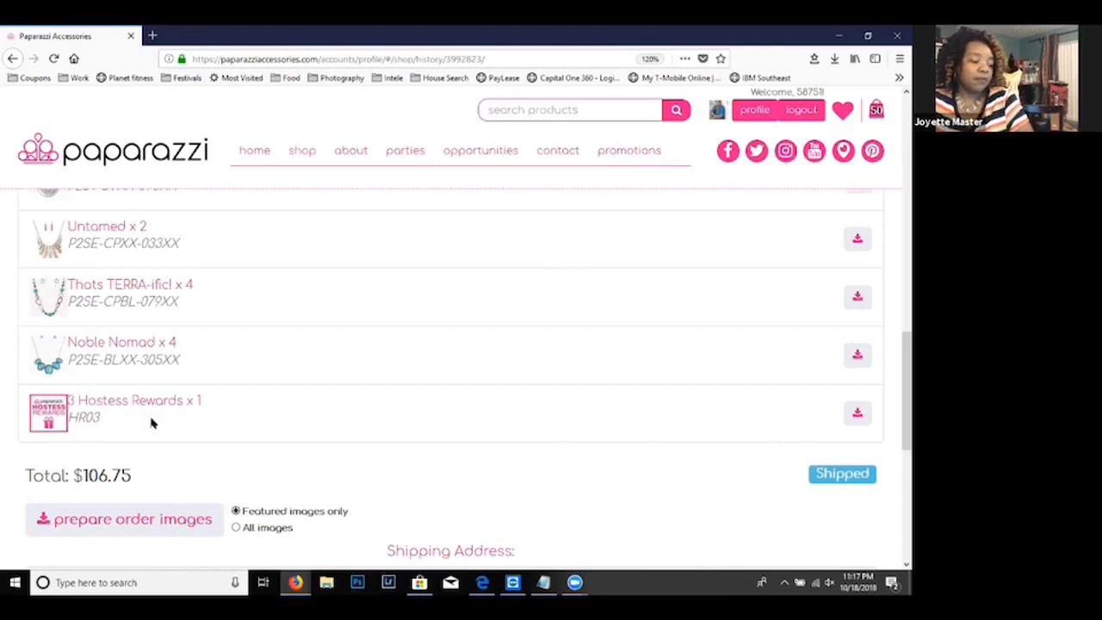
- Choose all images for the Paparazzi order and save their zip archive to the computer
{"action": "left_click", "coordinate": [235, 527]}
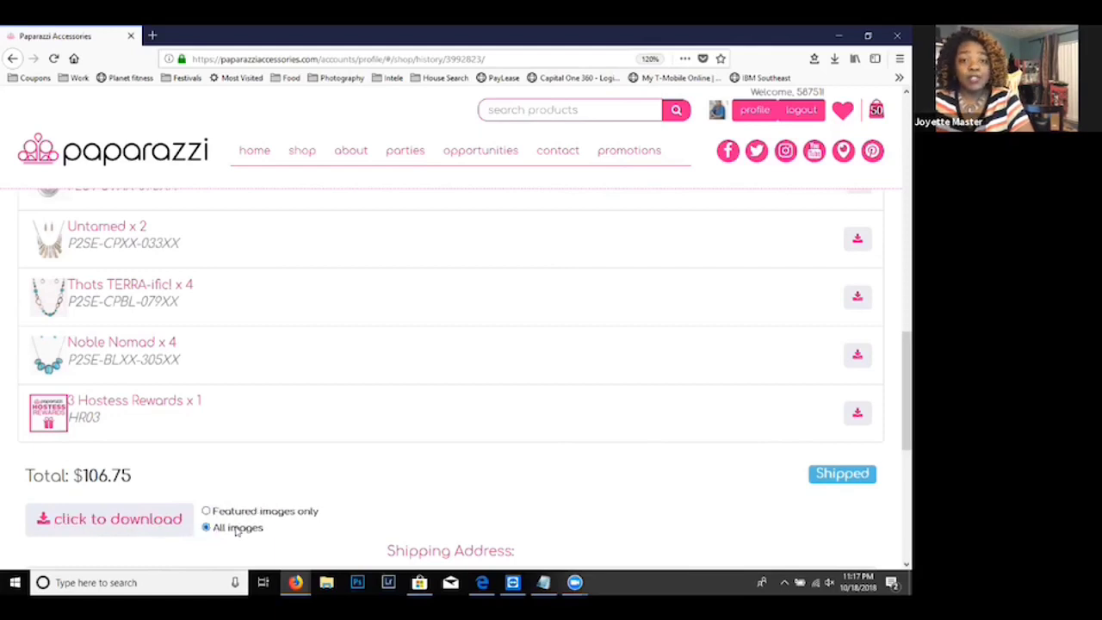
{"action": "left_click", "coordinate": [94, 519]}
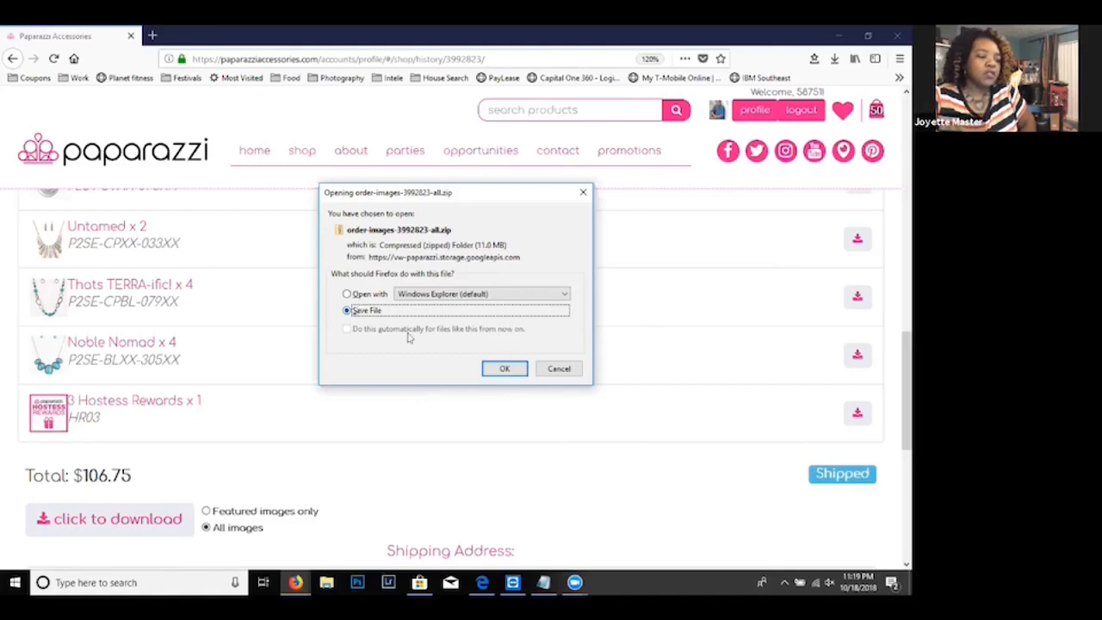
{"action": "left_click", "coordinate": [504, 368]}
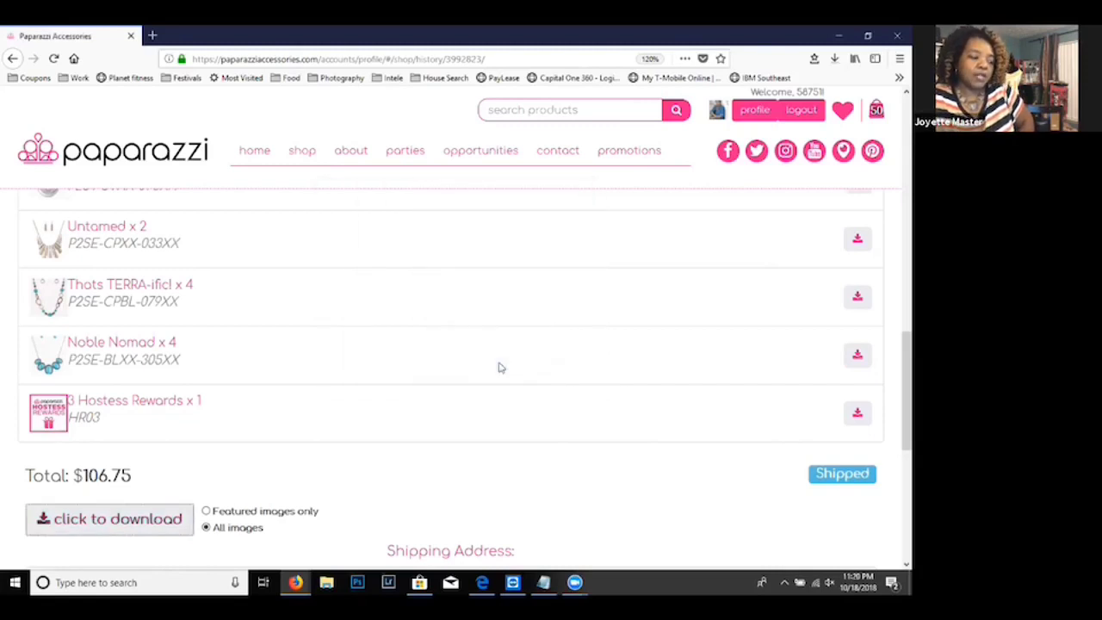
- Open the completed order images zip from the browser's downloads and start extracting all its files
{"action": "left_click", "coordinate": [833, 60]}
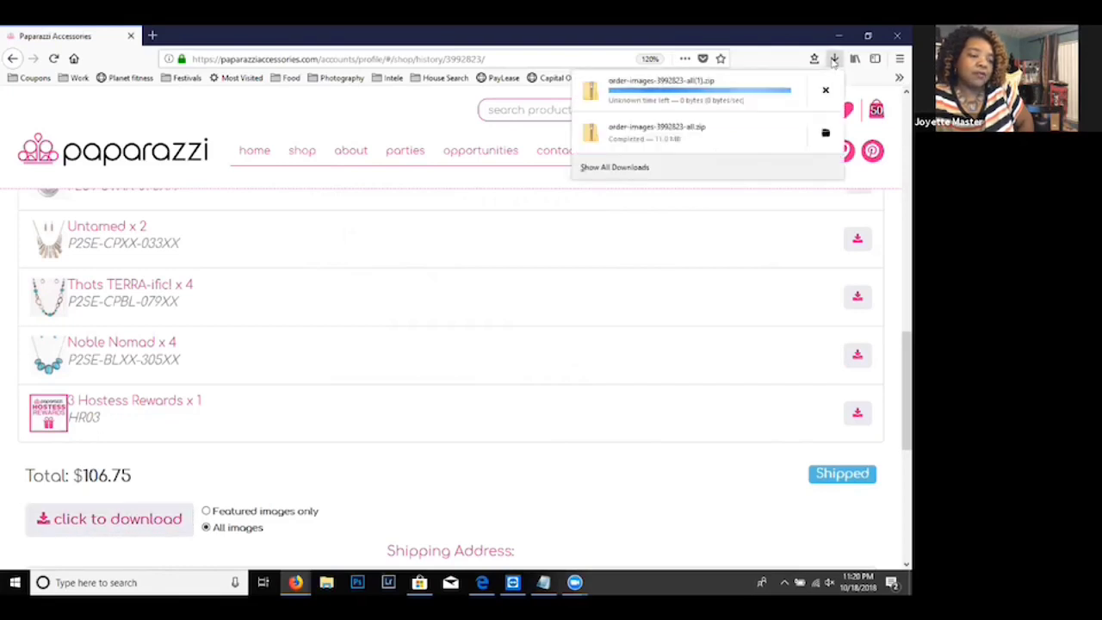
{"action": "left_click", "coordinate": [684, 131]}
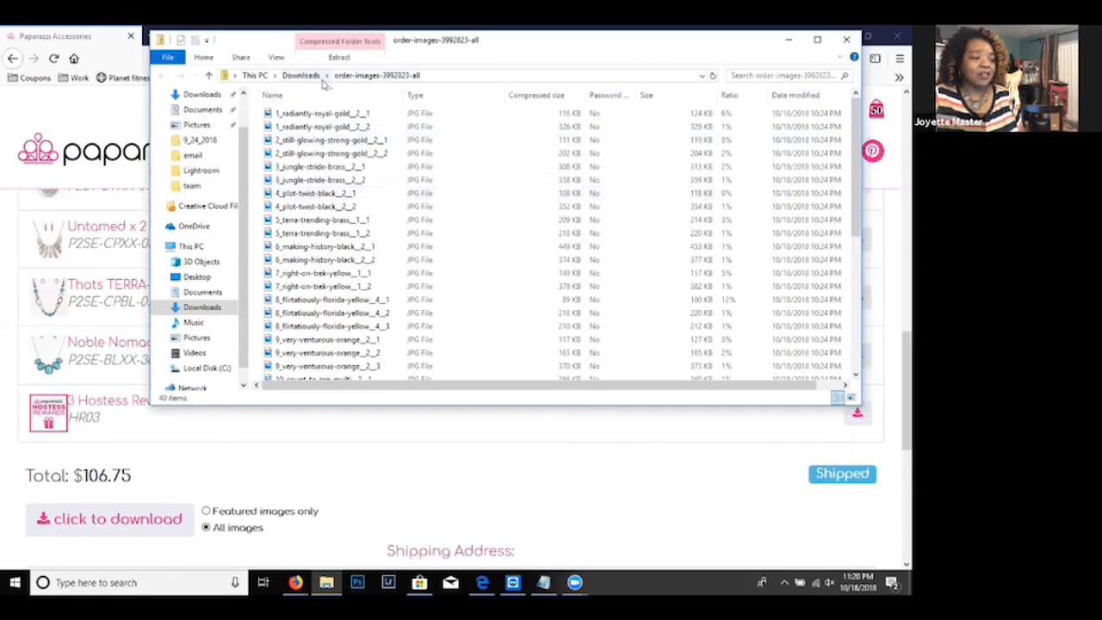
{"action": "left_click", "coordinate": [339, 57]}
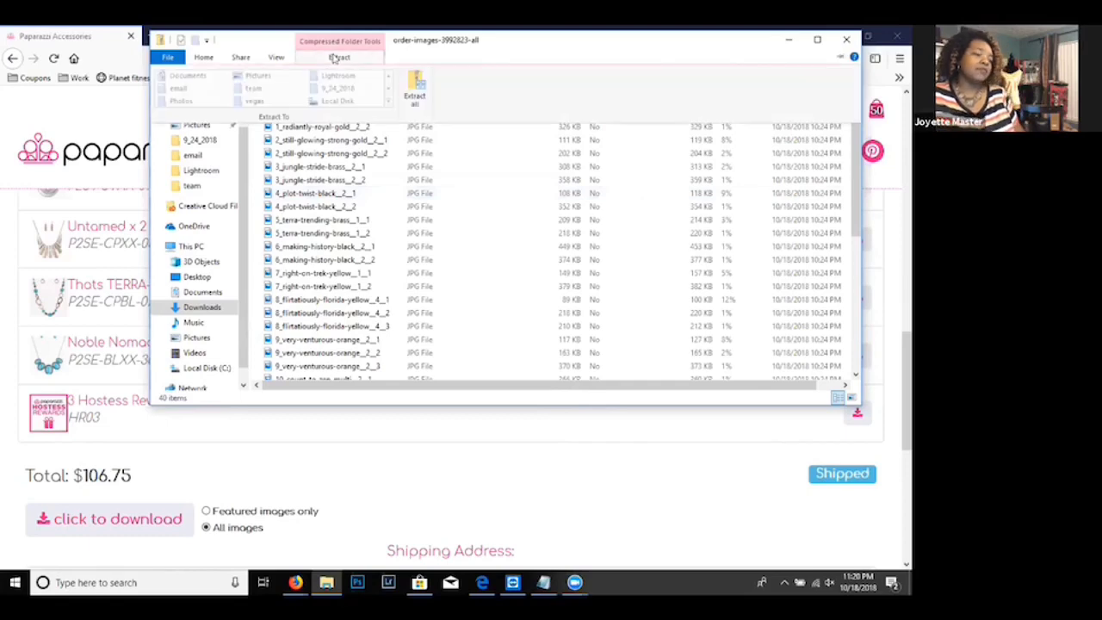
{"action": "left_click", "coordinate": [416, 97]}
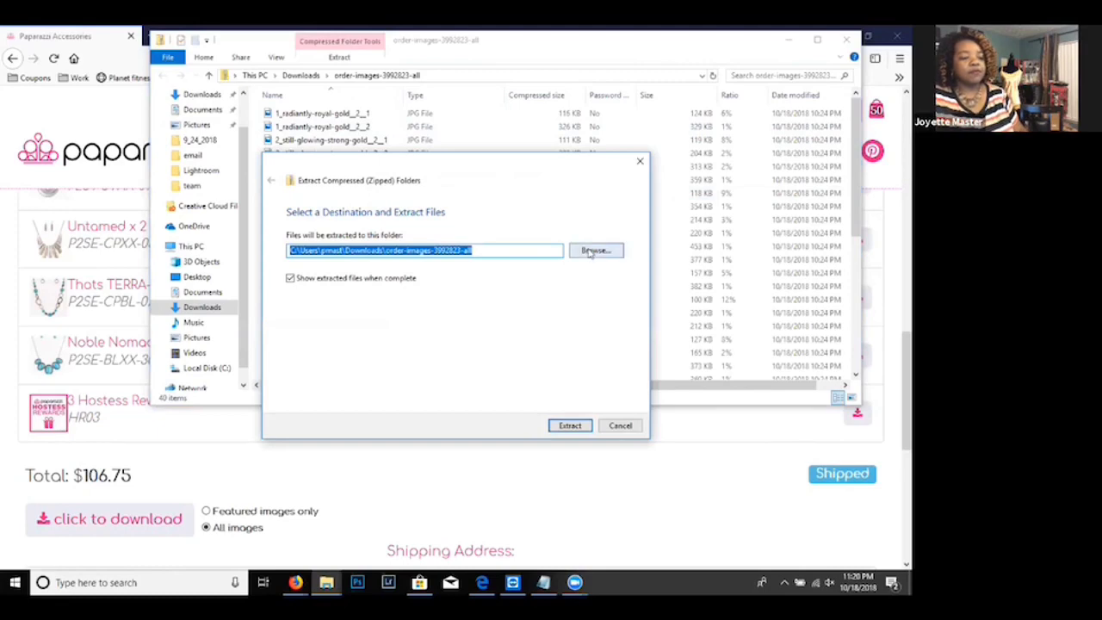
- Create a folder named 10_18_2018 inside Documents > 2018 oRDERS while choosing the extraction destination
{"action": "left_click", "coordinate": [592, 250]}
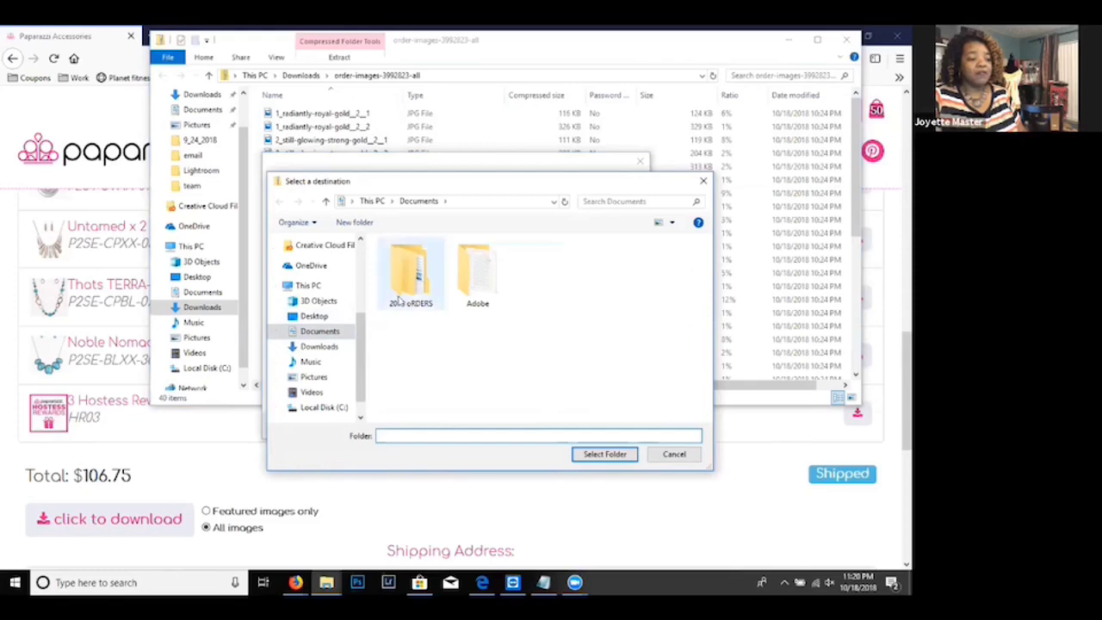
{"action": "mouse_move", "coordinate": [396, 303]}
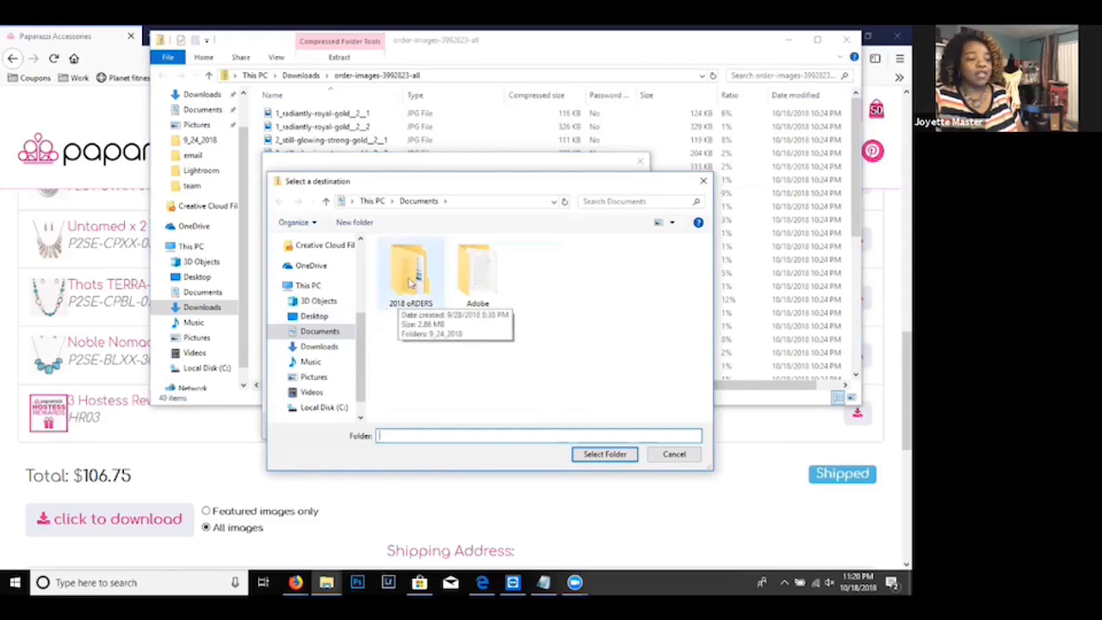
{"action": "double_click", "coordinate": [410, 282]}
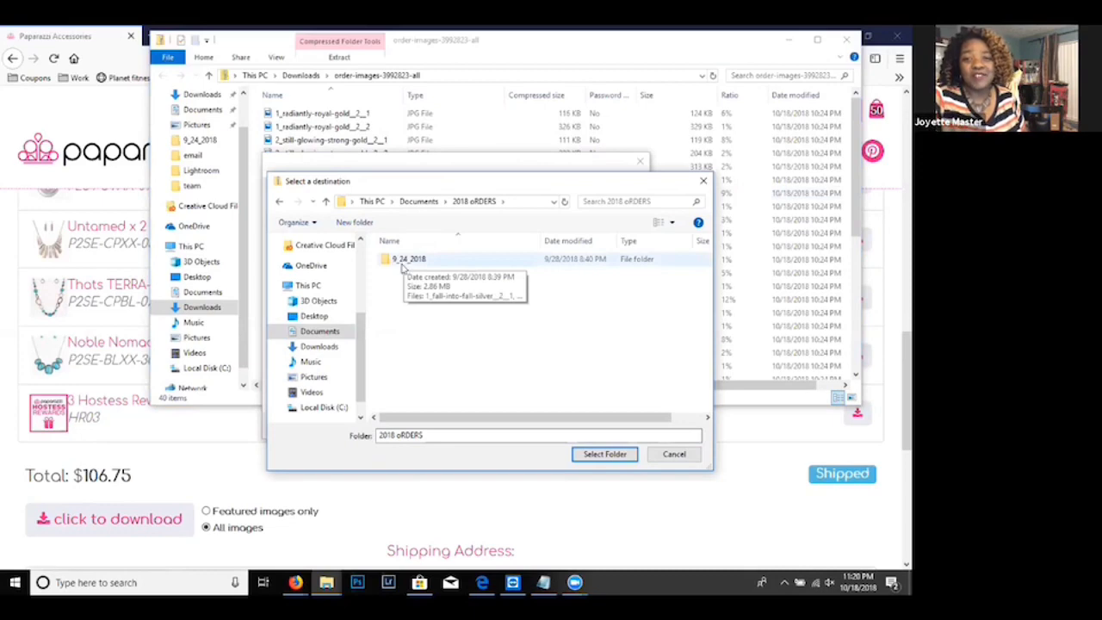
{"action": "left_click", "coordinate": [341, 222]}
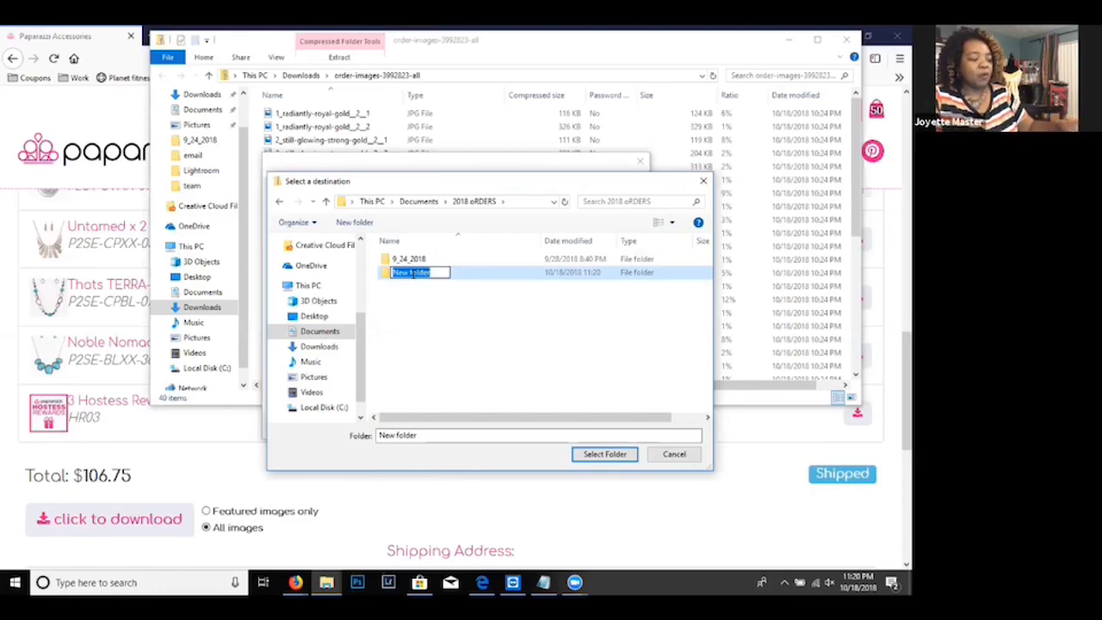
{"action": "type", "text": "10"}
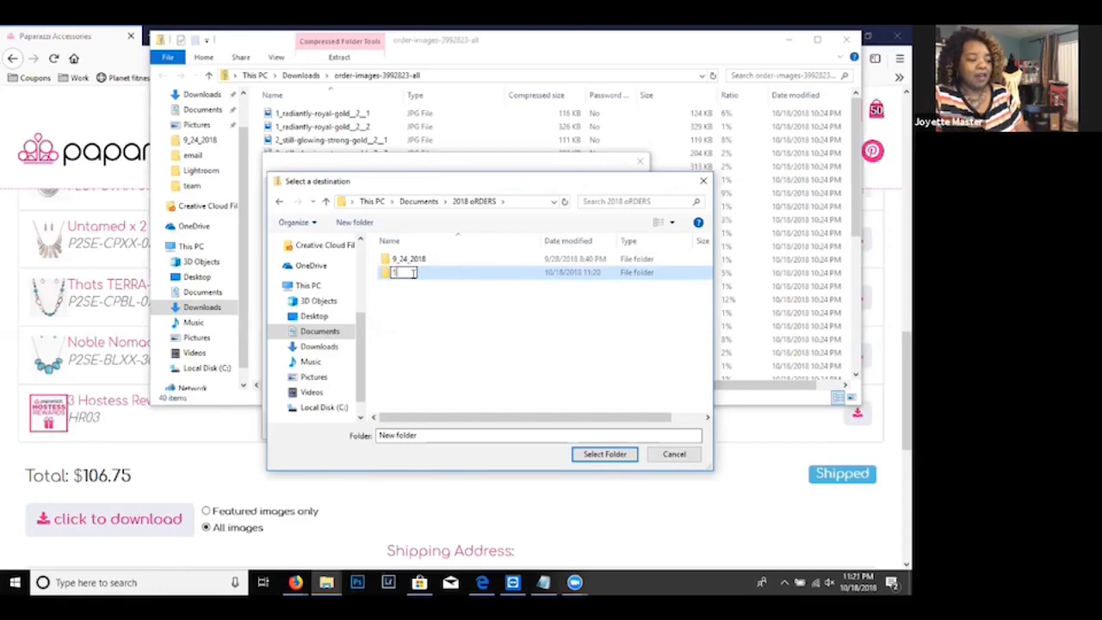
{"action": "type", "text": "_"}
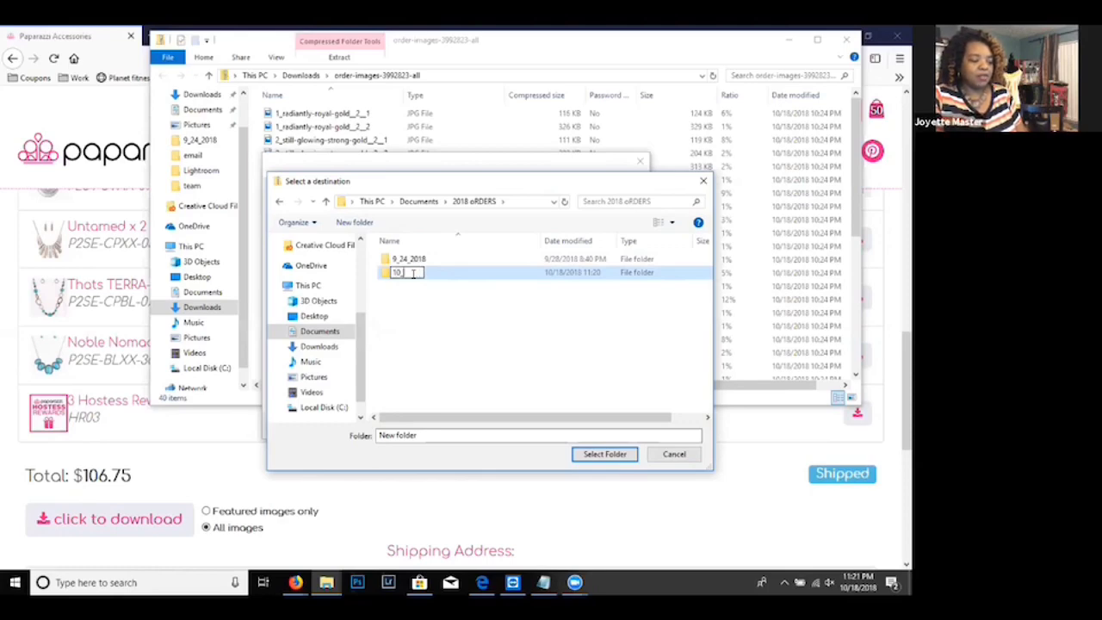
{"action": "type", "text": "1"}
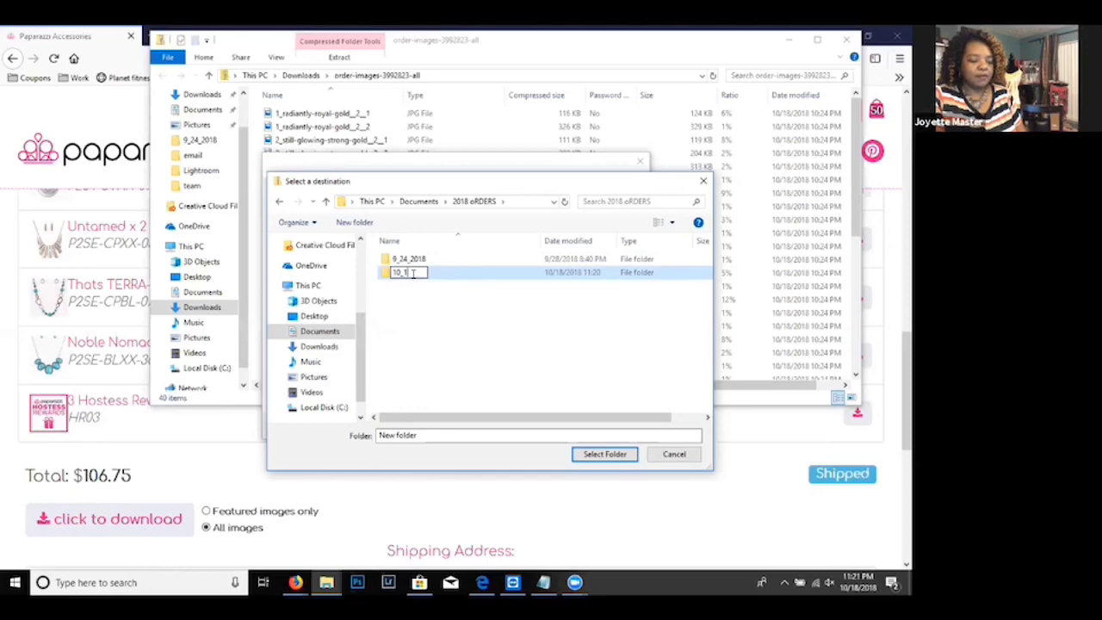
{"action": "type", "text": "8"}
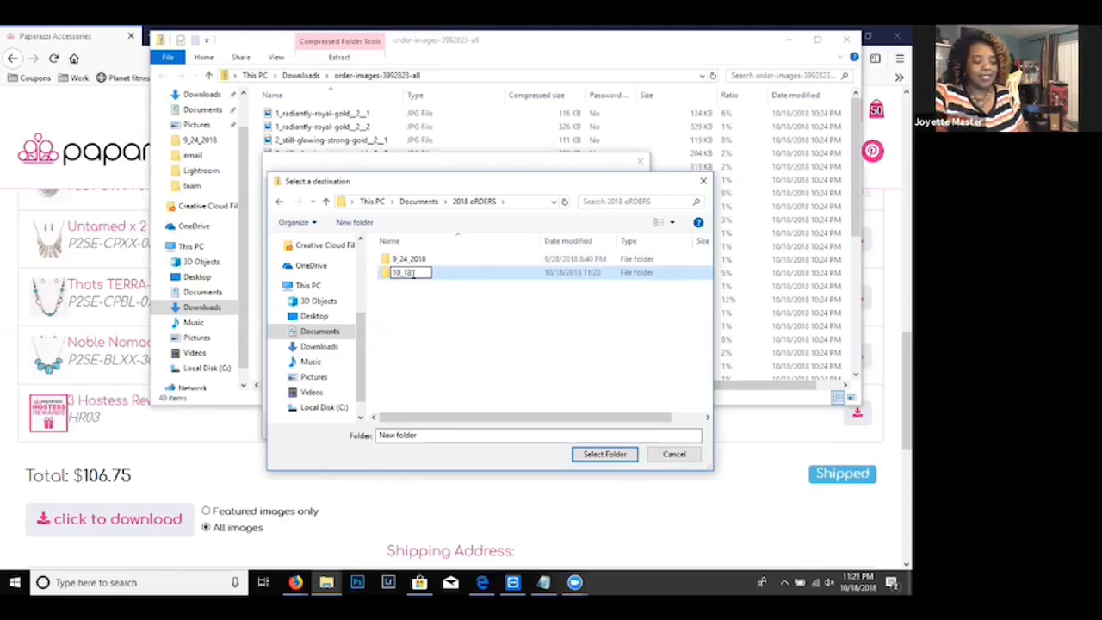
{"action": "type", "text": "_2018"}
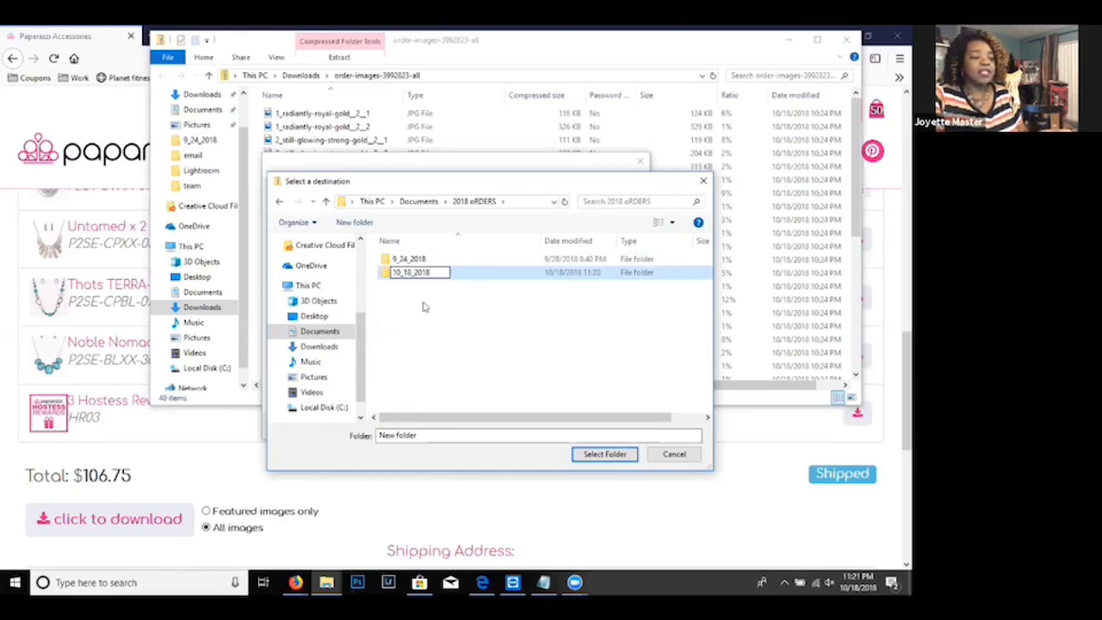
{"action": "left_click", "coordinate": [422, 308]}
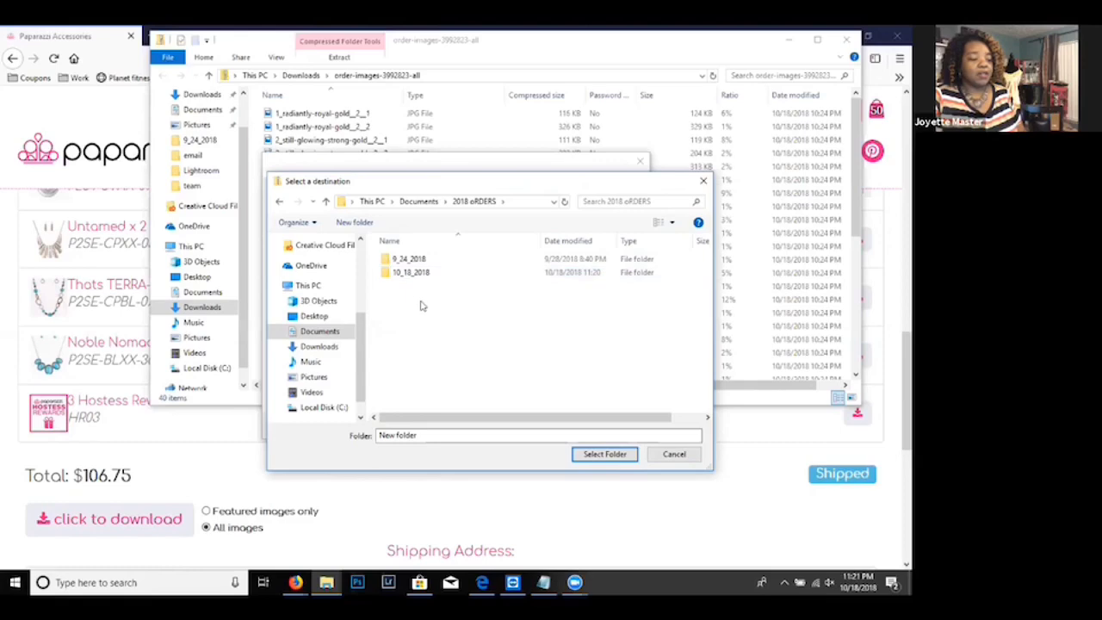
- Select the 10_18_2018 folder as the destination and extract the order images into it
{"action": "left_click", "coordinate": [385, 274]}
{"action": "double_click", "coordinate": [385, 274]}
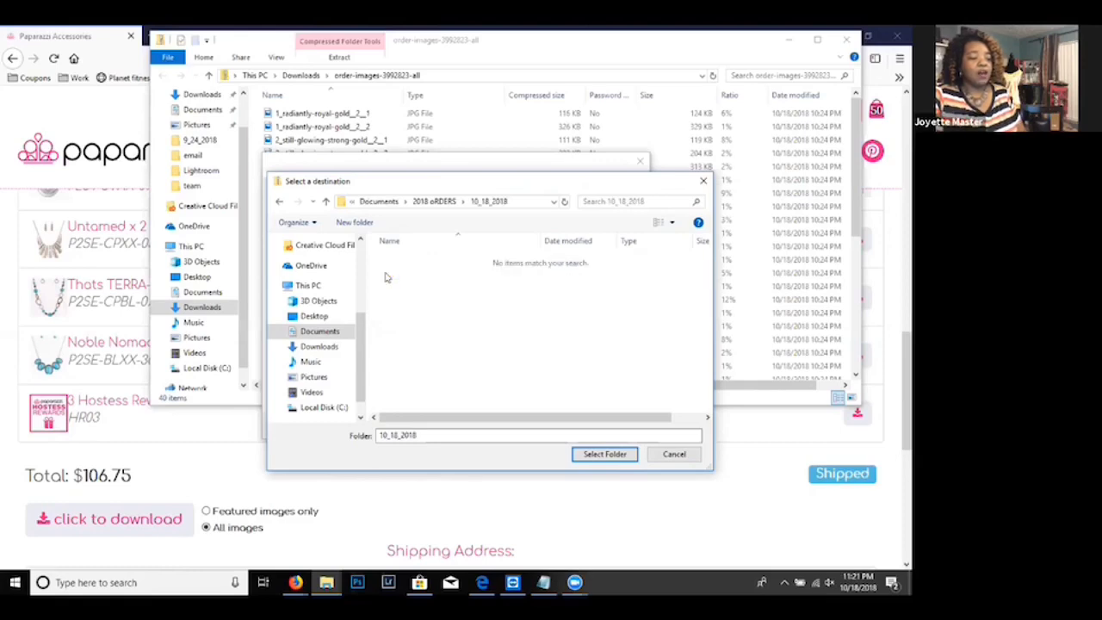
{"action": "left_click", "coordinate": [603, 456]}
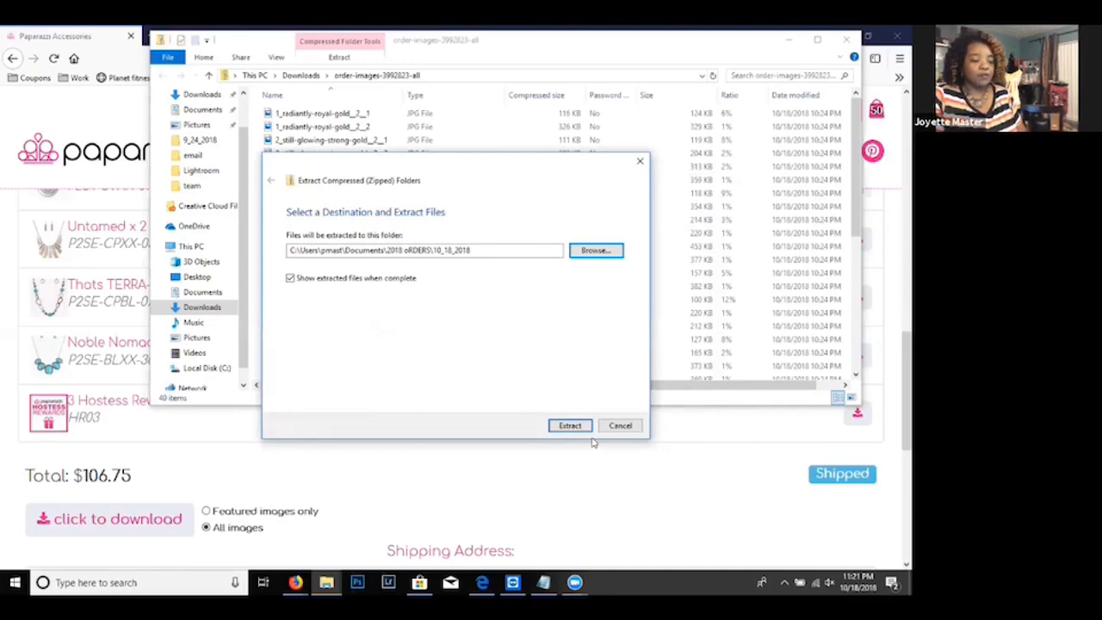
{"action": "left_click", "coordinate": [570, 426]}
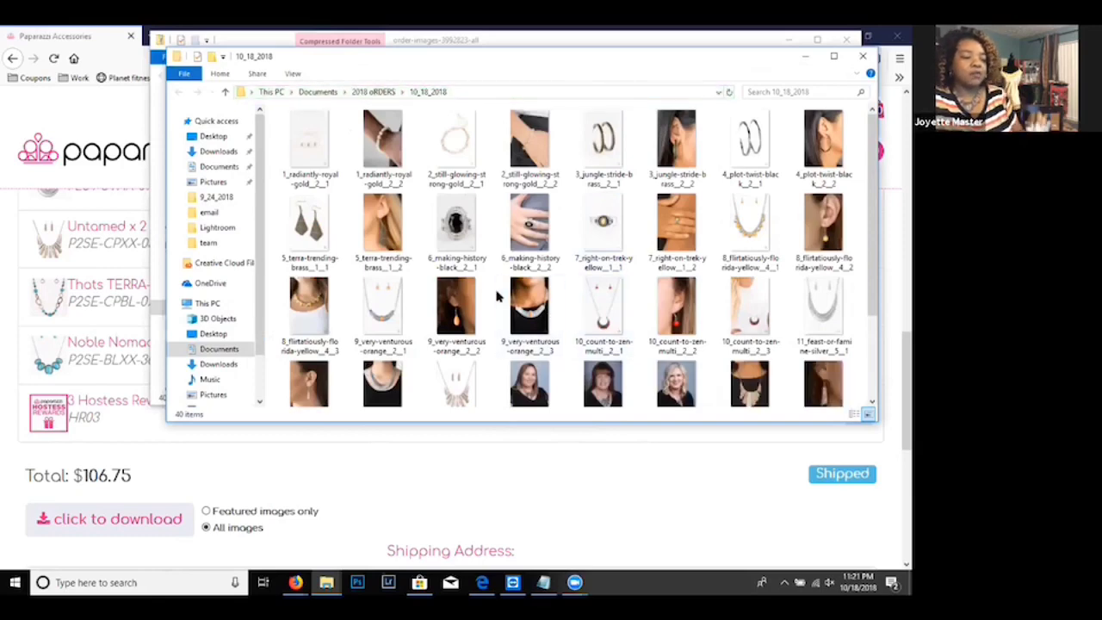
- Close both File Explorer windows, minimize the Paparazzi window, and switch to the Square Dashboard in the other Firefox window
{"action": "left_click", "coordinate": [854, 59]}
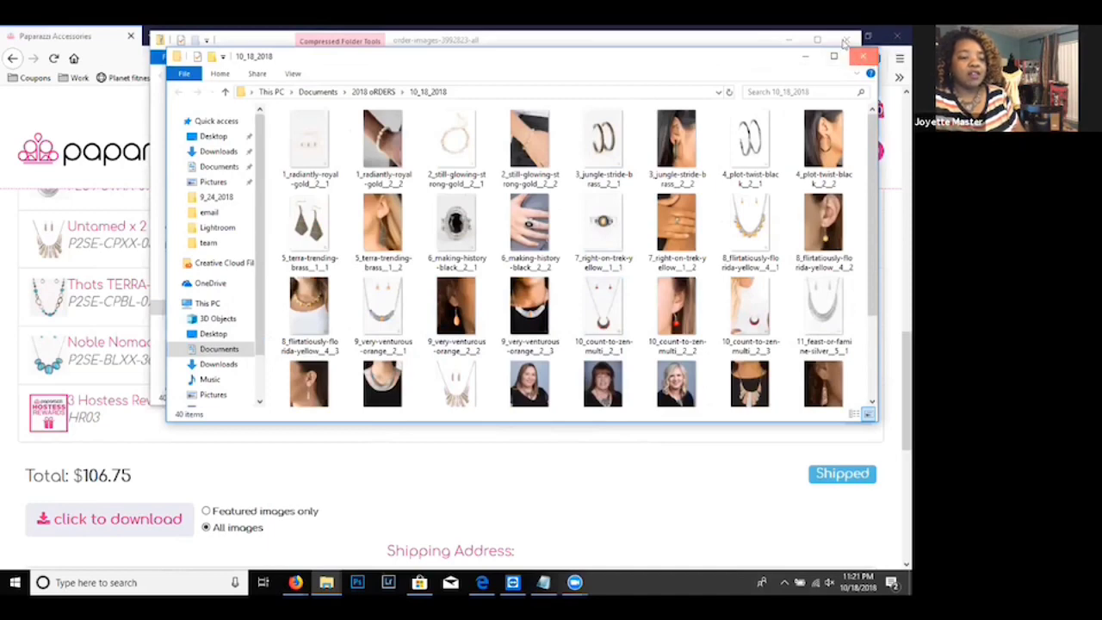
{"action": "left_click", "coordinate": [844, 43]}
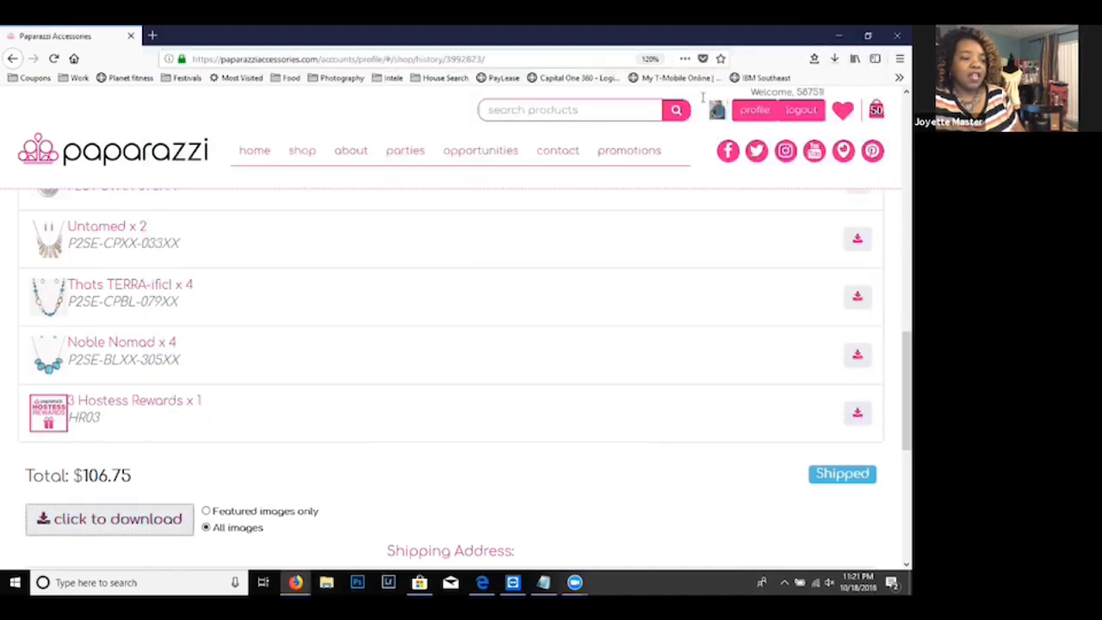
{"action": "left_click", "coordinate": [836, 38]}
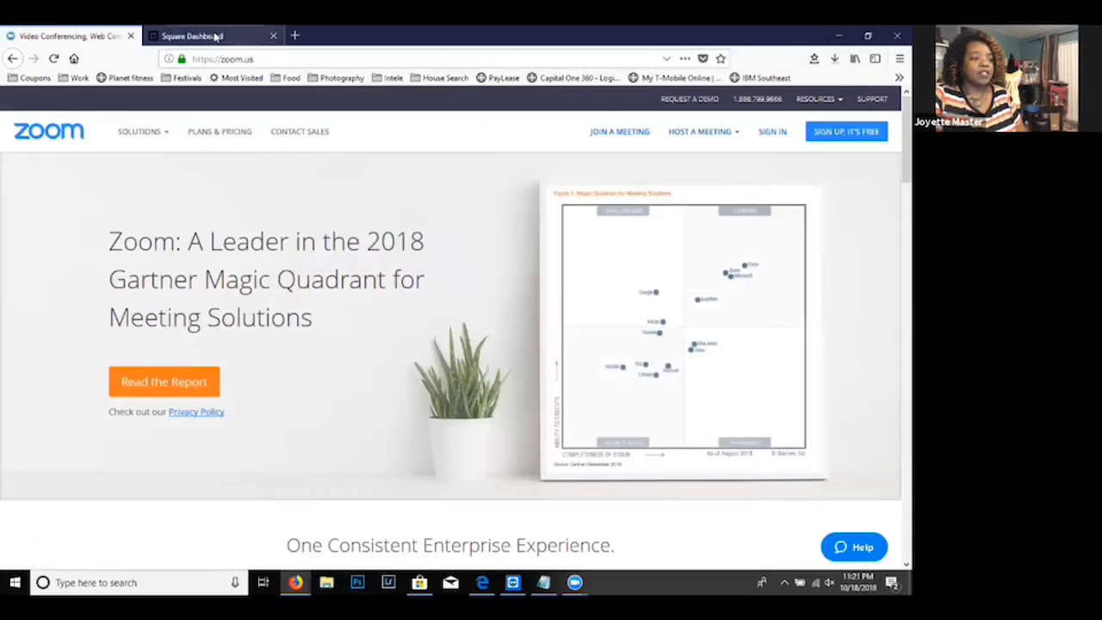
{"action": "left_click", "coordinate": [215, 36]}
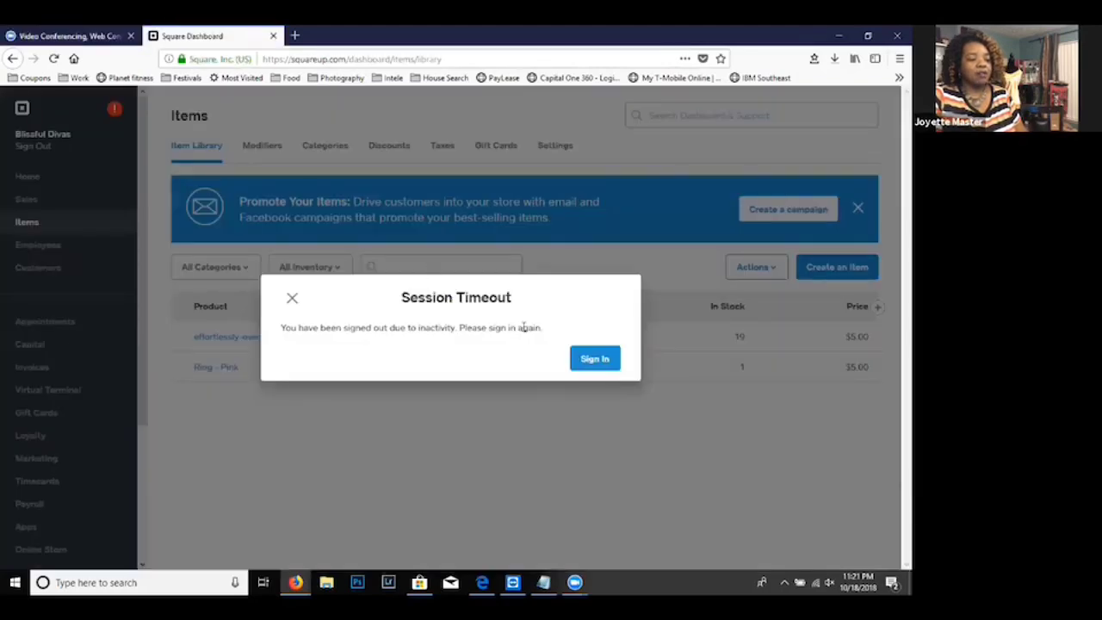
- Sign back in to the Square account with the saved login, filling in the account e-mail and password
{"action": "left_click", "coordinate": [592, 360]}
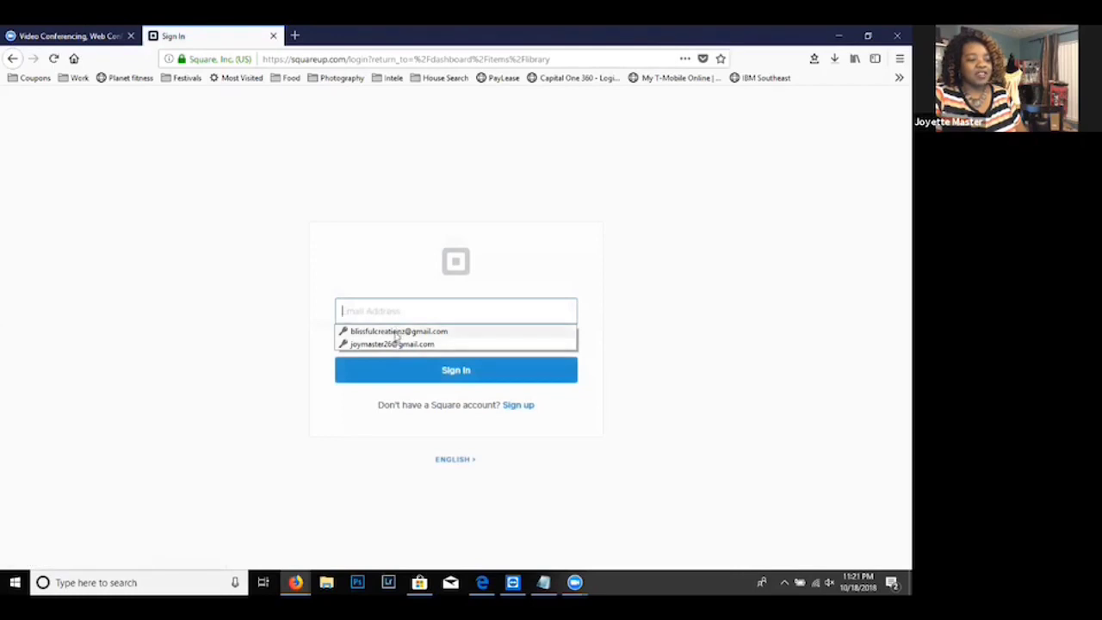
{"action": "left_click", "coordinate": [399, 344]}
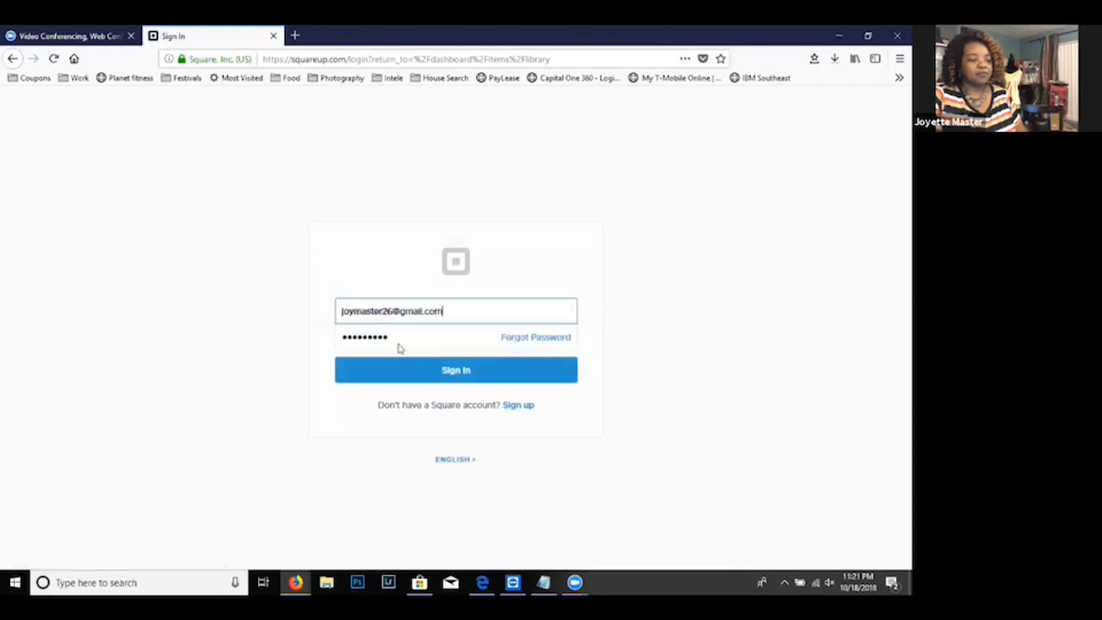
{"action": "left_click", "coordinate": [437, 368]}
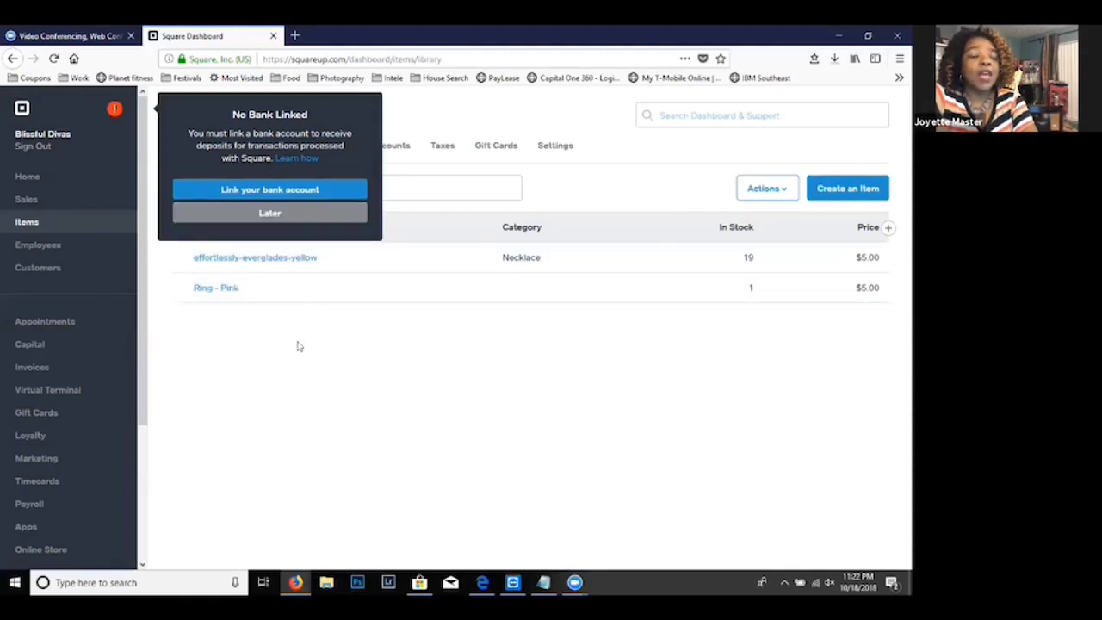
- Dismiss the bank account linking prompt by postponing it
{"action": "left_click", "coordinate": [303, 215]}
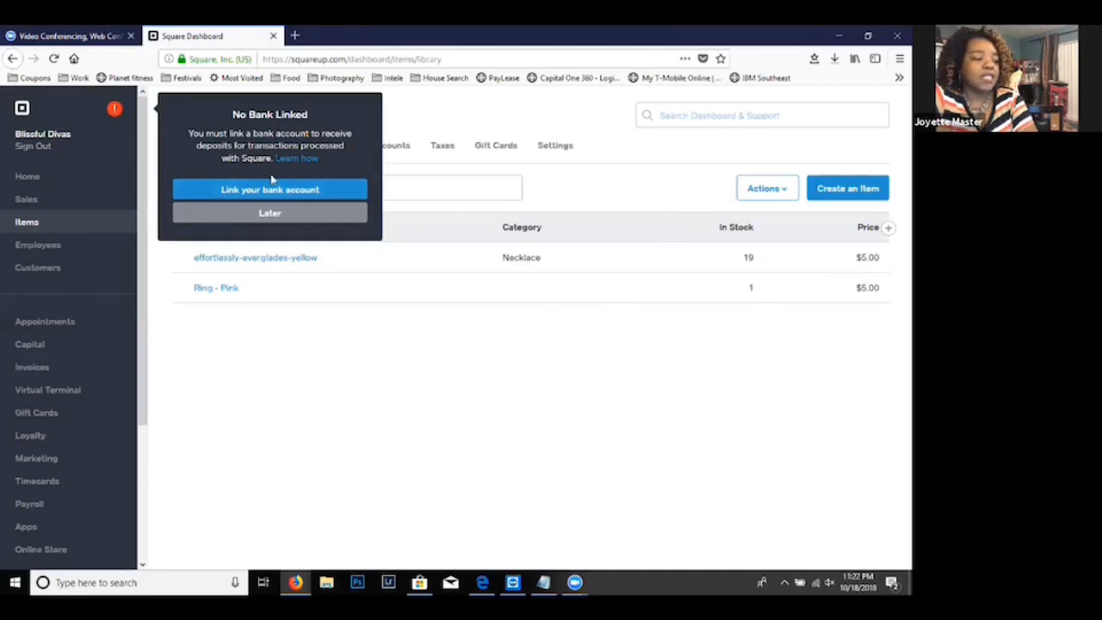
{"action": "left_click", "coordinate": [270, 216]}
{"action": "left_click", "coordinate": [277, 222]}
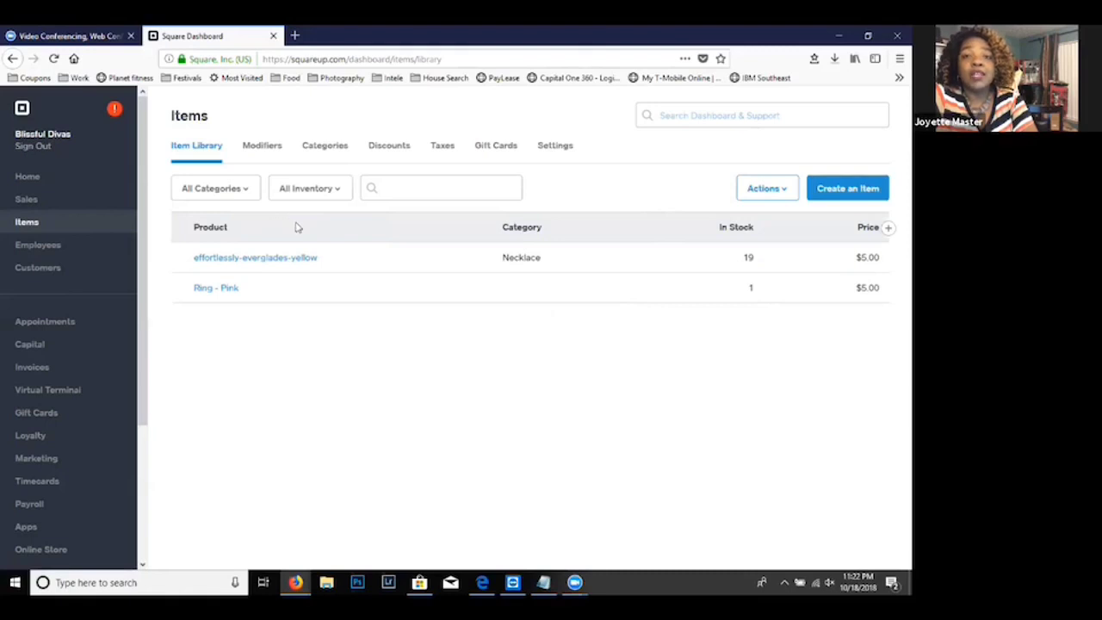
- View the dashboard home page, return to the item library and start creating a new item
{"action": "left_click", "coordinate": [34, 179]}
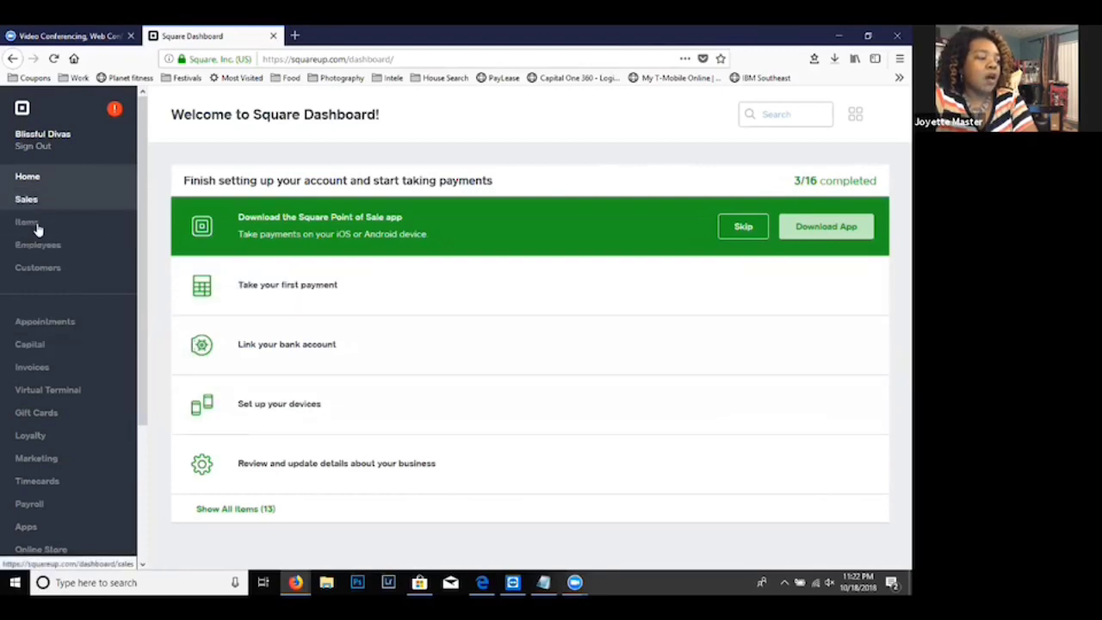
{"action": "left_click", "coordinate": [37, 228]}
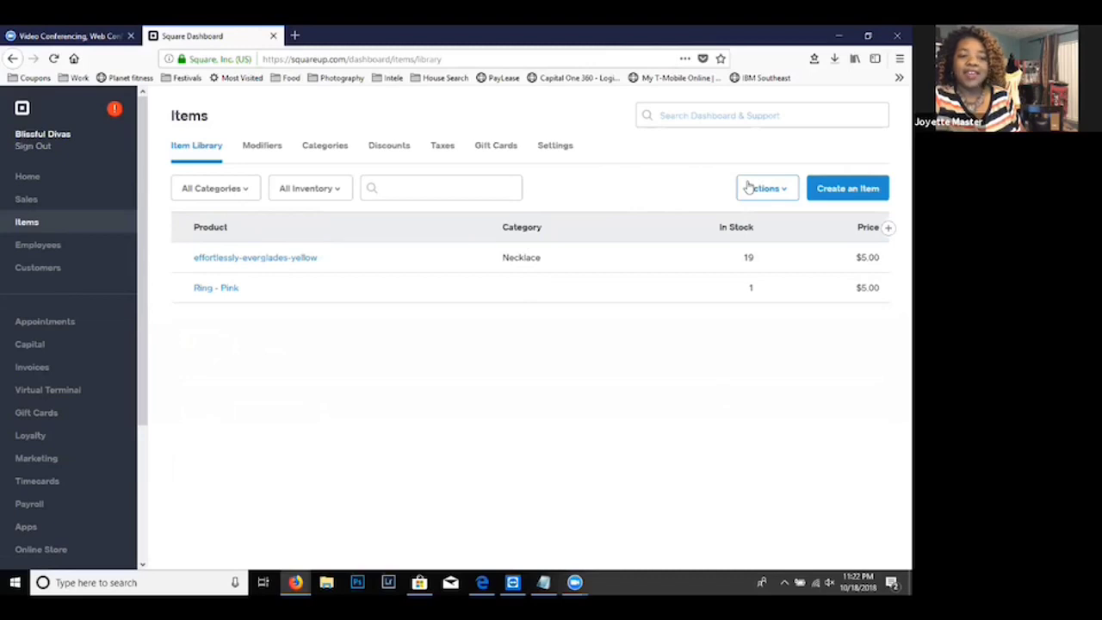
{"action": "left_click", "coordinate": [851, 196]}
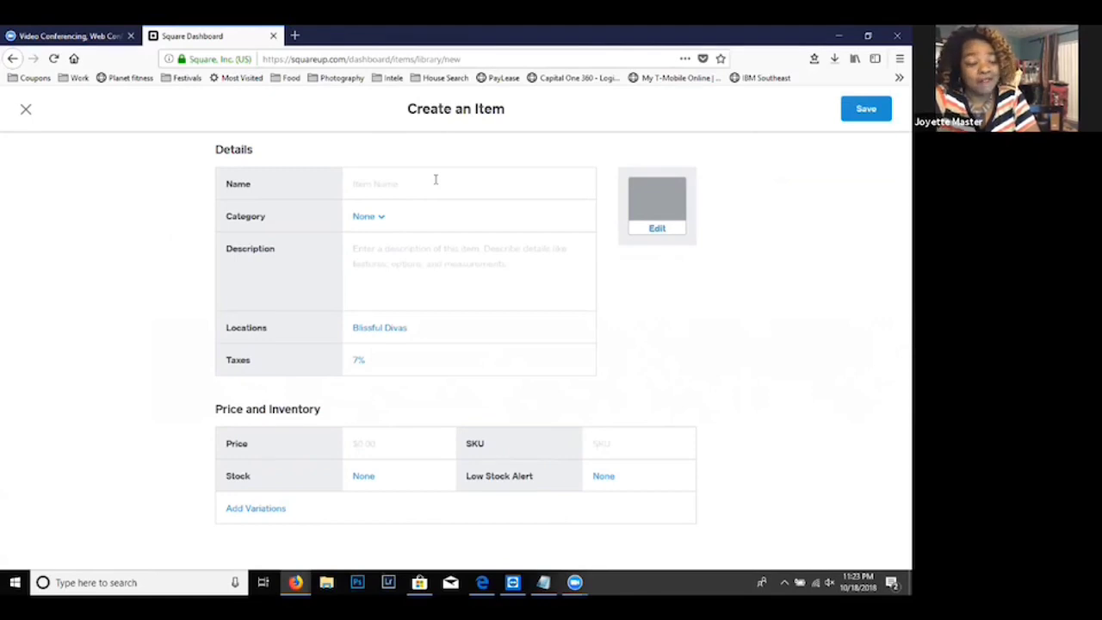
- Begin adding an image to the new item and browse to the 10_18_2018 folder inside 2018 oRDERS
{"action": "left_click", "coordinate": [659, 228]}
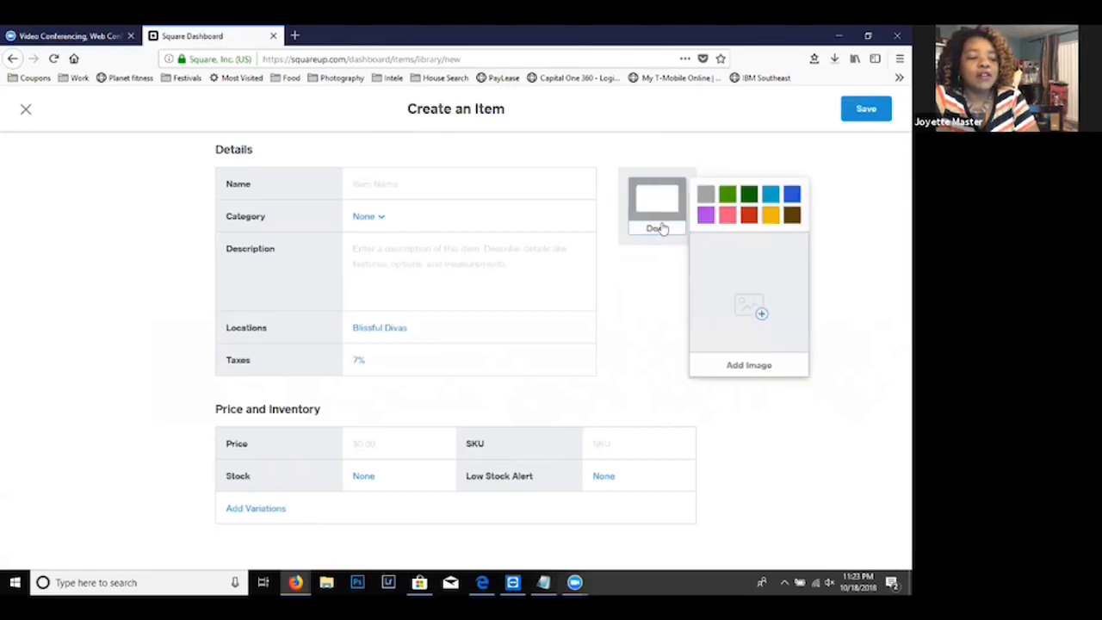
{"action": "left_click", "coordinate": [732, 366]}
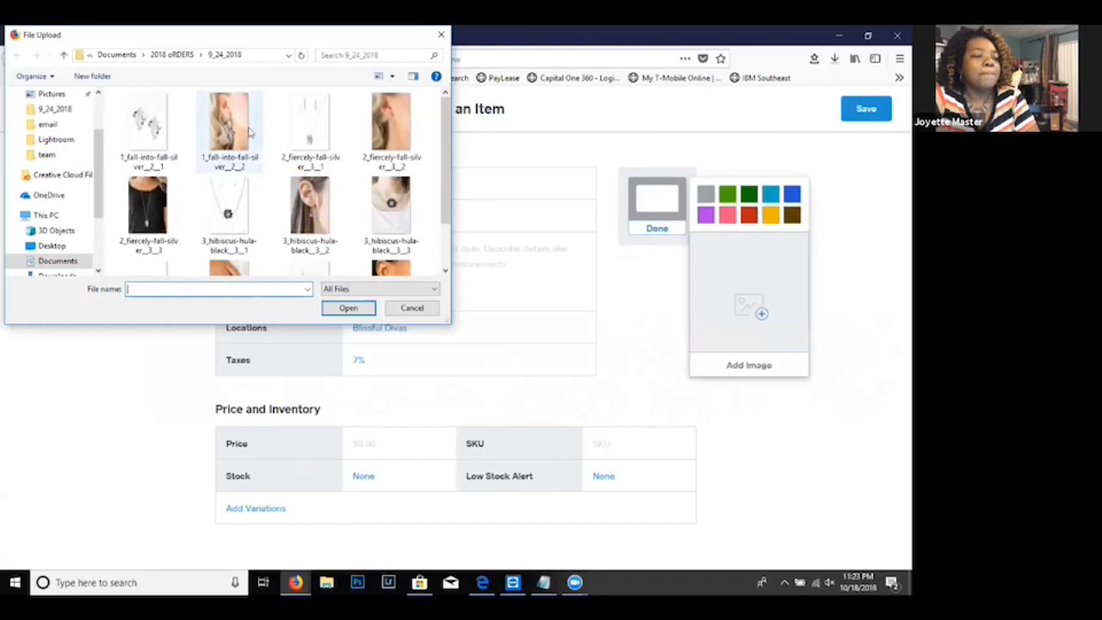
{"action": "left_click", "coordinate": [168, 55]}
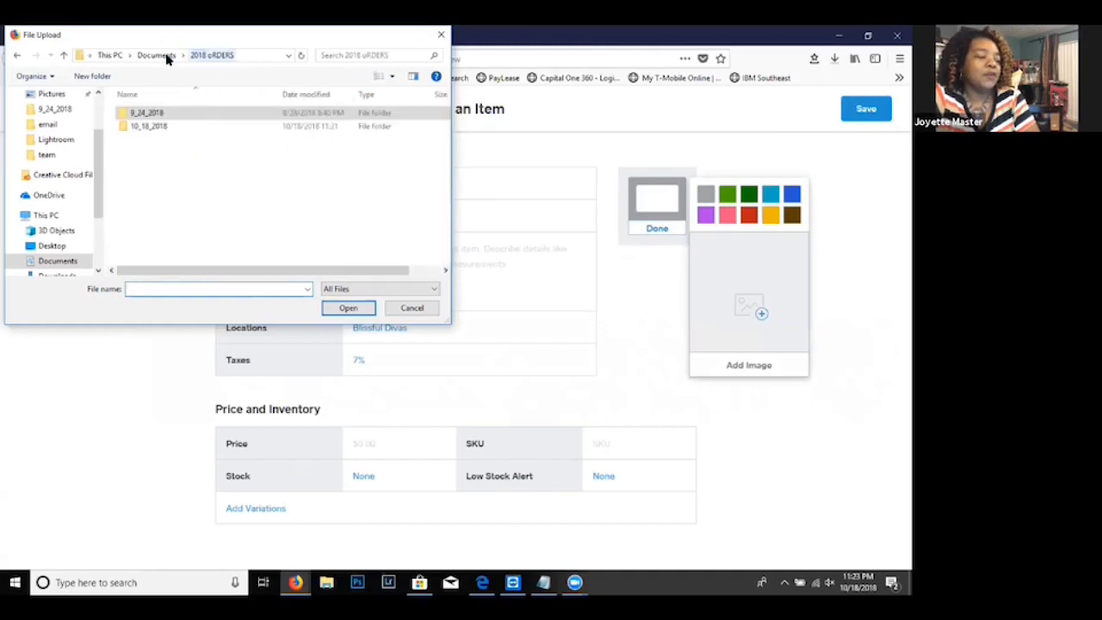
{"action": "double_click", "coordinate": [147, 127]}
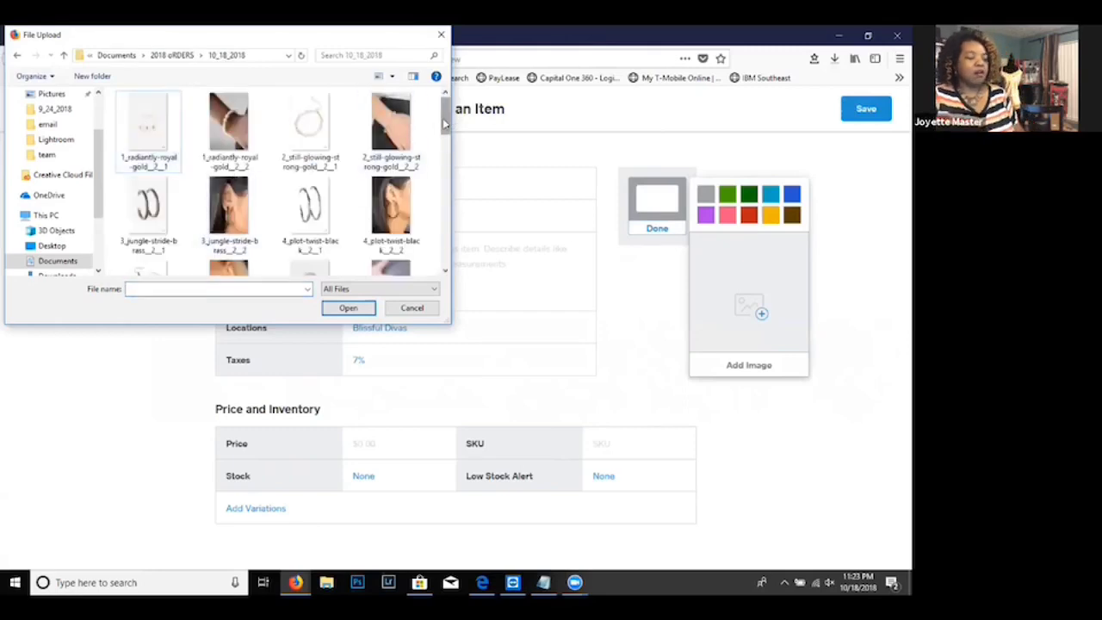
- Copy the file name of the 12_untamed__2__5 necklace image and upload that image as the item's picture
{"action": "left_click_drag", "start_coordinate": [444, 124], "coordinate": [445, 235]}
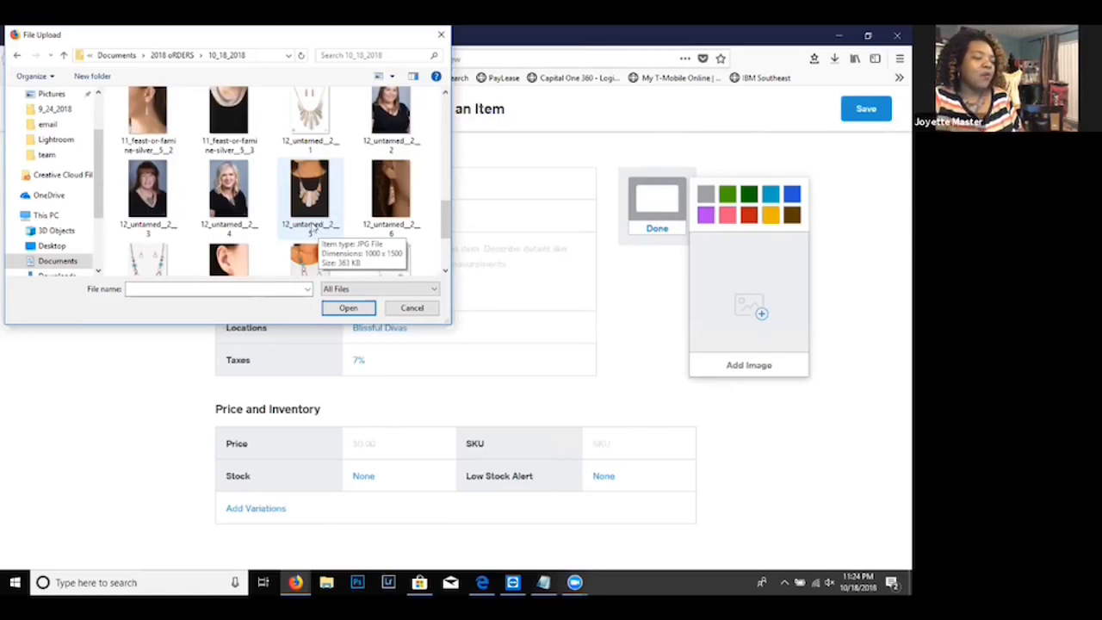
{"action": "left_click", "coordinate": [313, 227]}
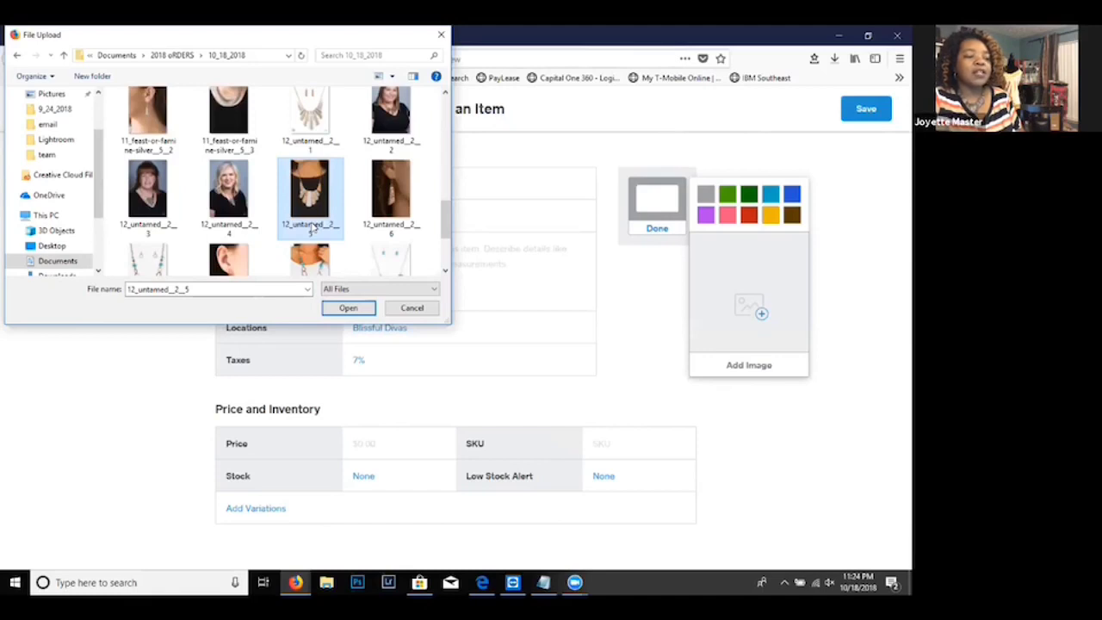
{"action": "left_click", "coordinate": [313, 226]}
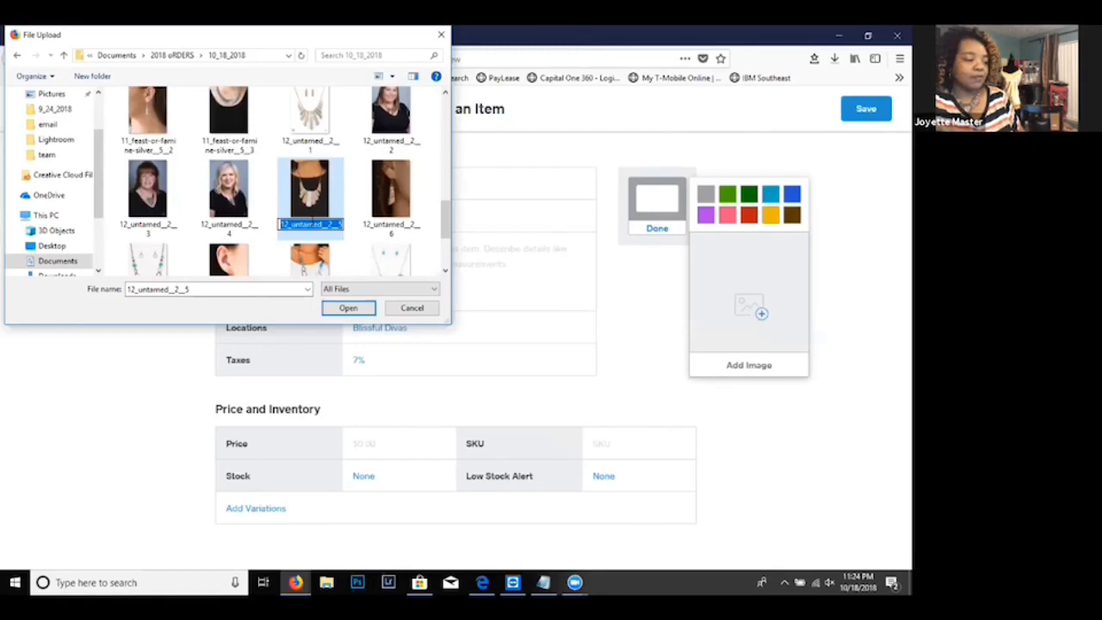
{"action": "right_click", "coordinate": [313, 225]}
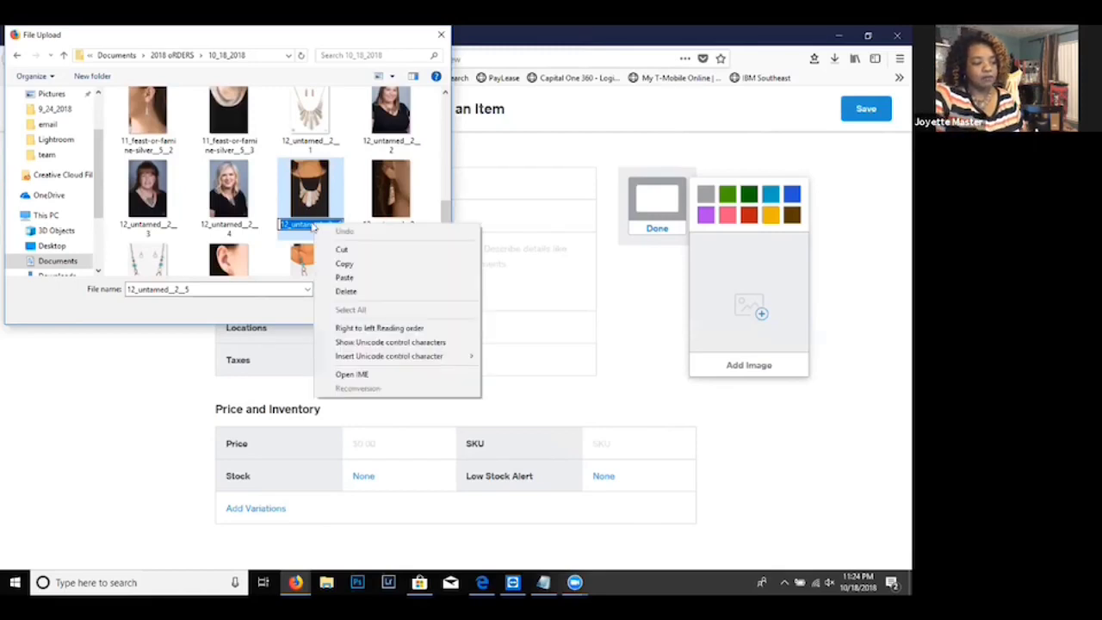
{"action": "left_click", "coordinate": [341, 264]}
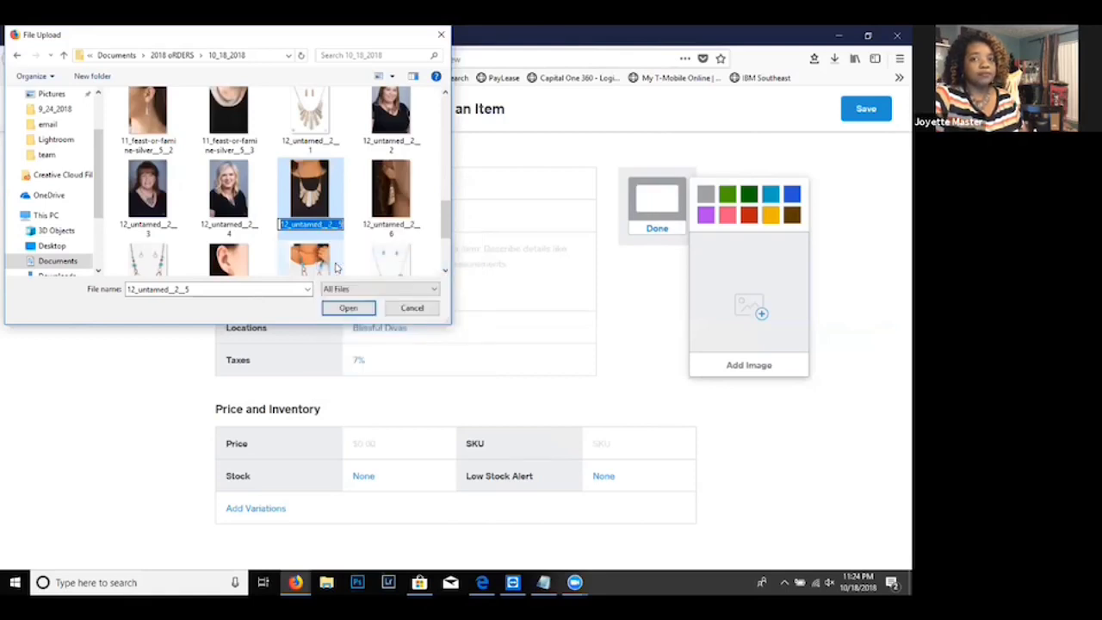
{"action": "left_click", "coordinate": [309, 198]}
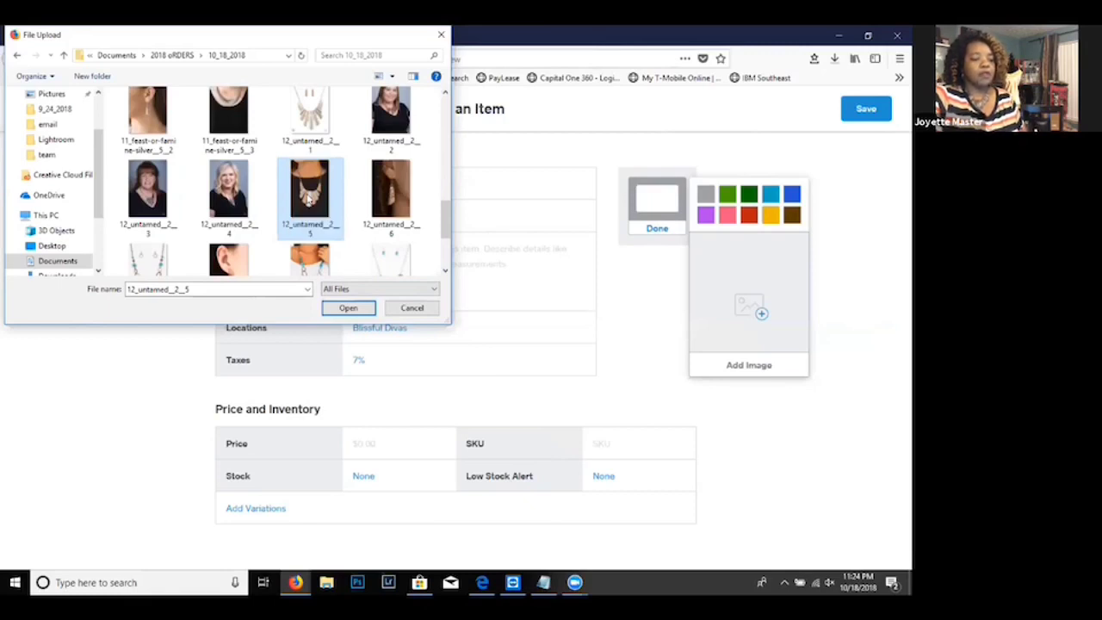
{"action": "double_click", "coordinate": [309, 197]}
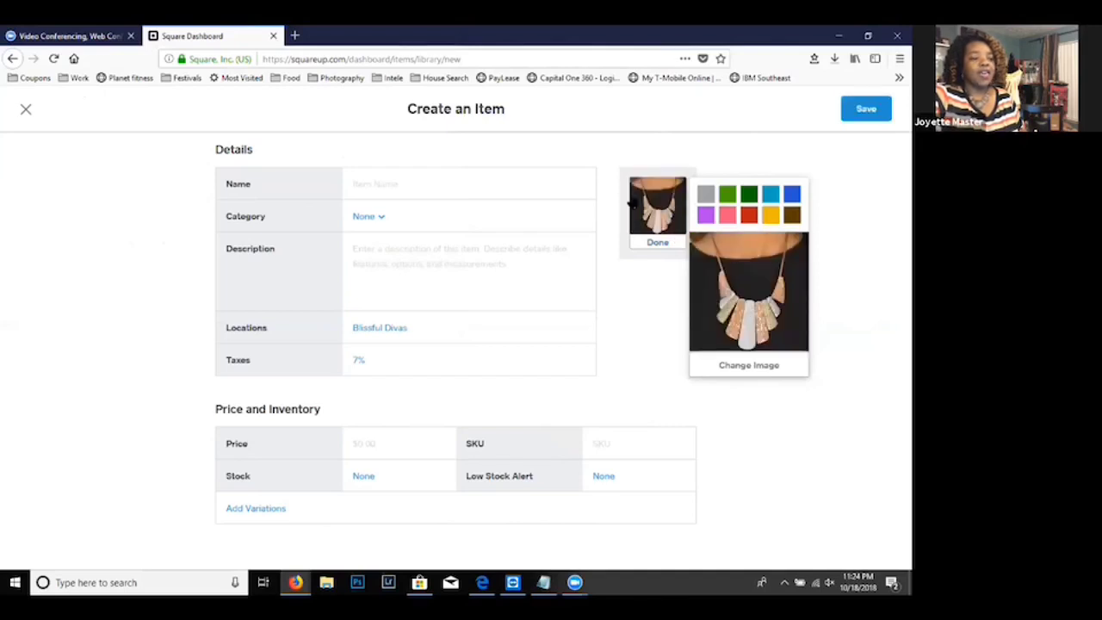
- Paste the copied file name as the item name and trim it to "untamed"
{"action": "left_click", "coordinate": [401, 182]}
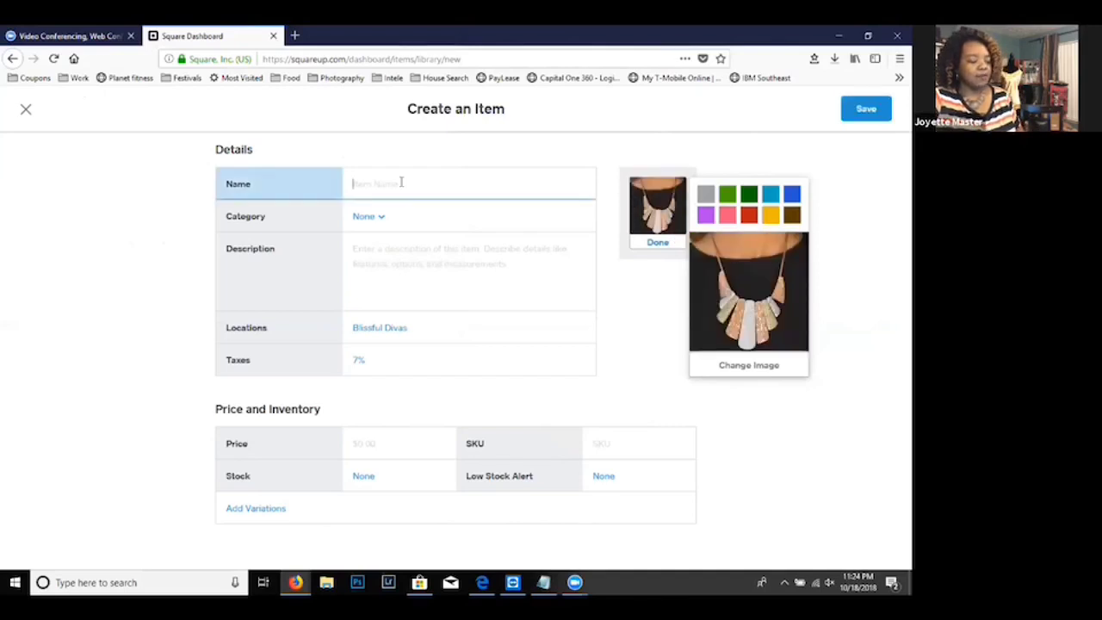
{"action": "right_click", "coordinate": [401, 182]}
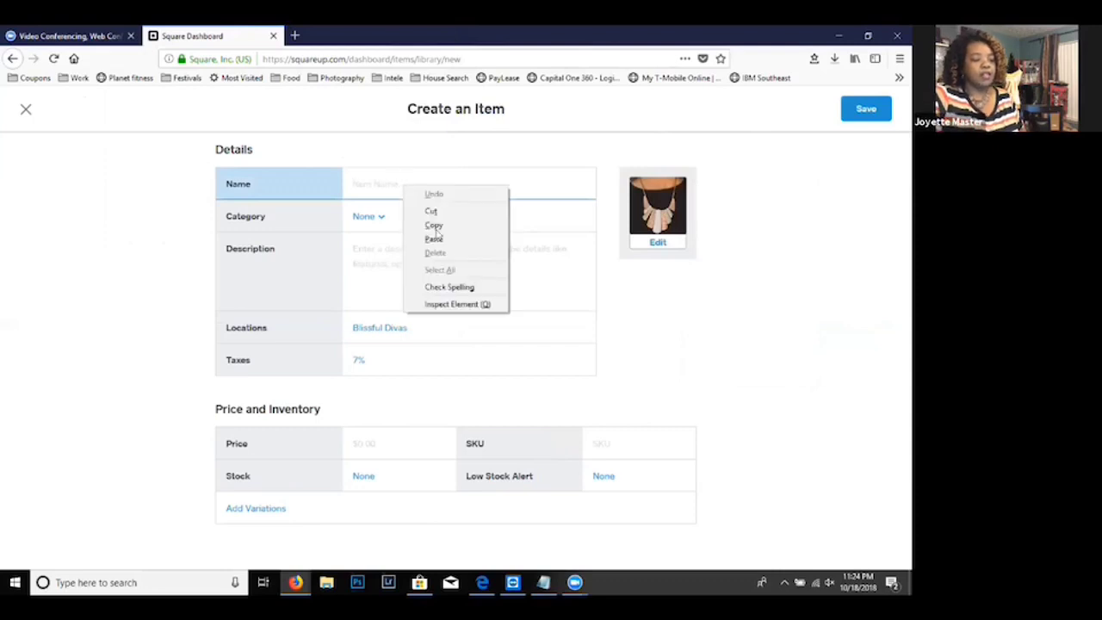
{"action": "left_click", "coordinate": [441, 241]}
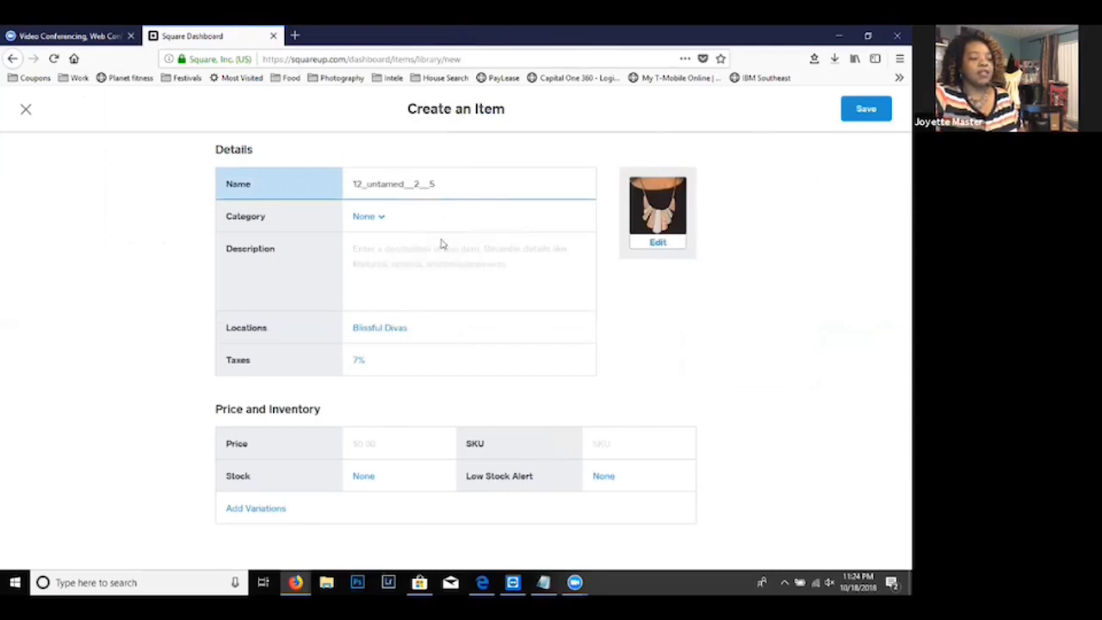
{"action": "key", "text": "BackSpace"}
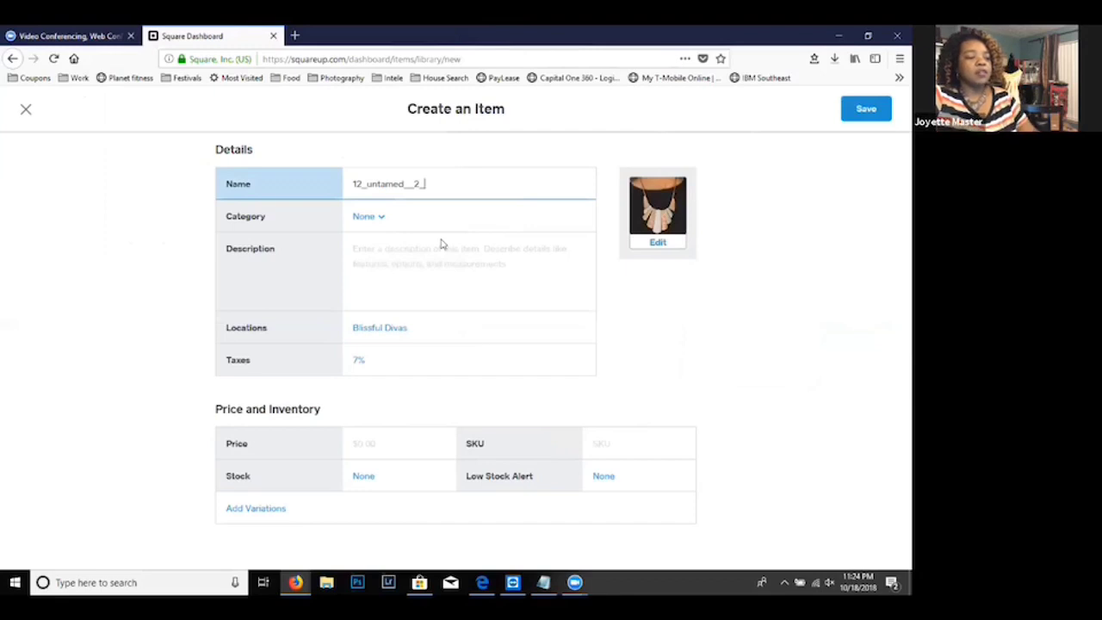
{"action": "key", "text": "BackSpace"}
{"action": "key", "text": "BackSpace"}
{"action": "key", "text": "BackSpace"}
{"action": "key", "text": "BackSpace"}
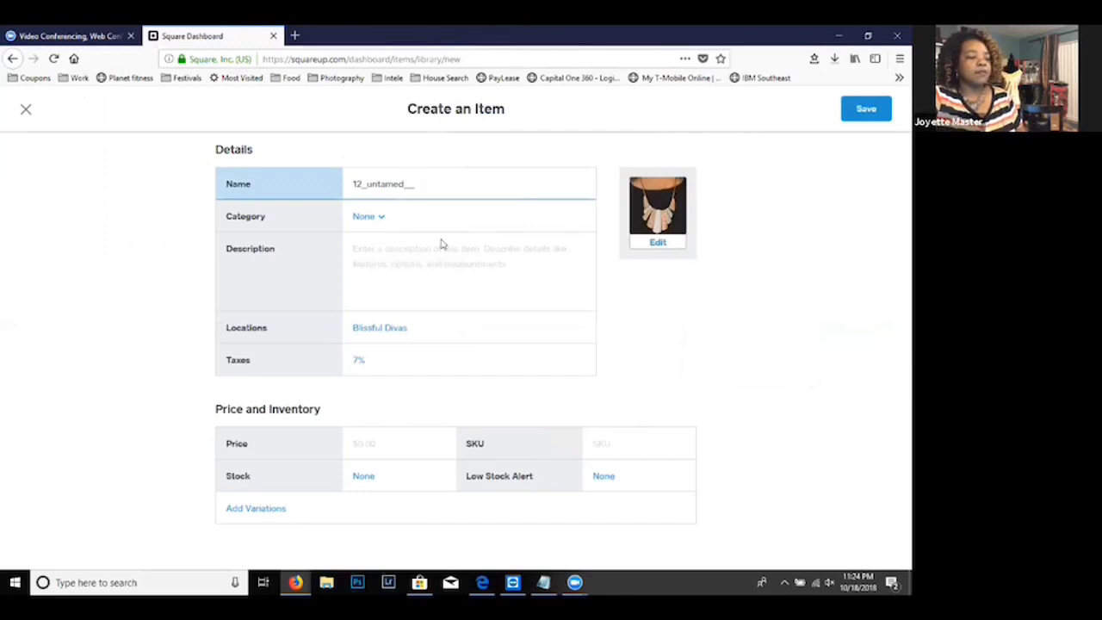
{"action": "left_click", "coordinate": [365, 183]}
{"action": "key", "text": "BackSpace"}
{"action": "key", "text": "BackSpace"}
{"action": "key", "text": "BackSpace"}
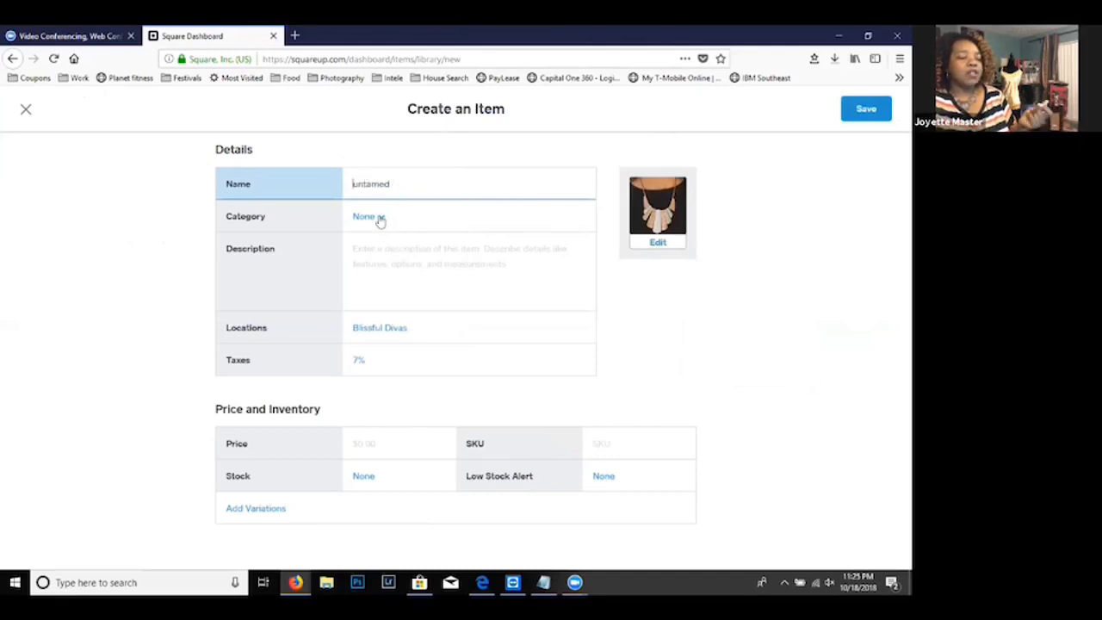
- Assign the item to the Necklace category and set its price to $5.00
{"action": "left_click", "coordinate": [380, 220]}
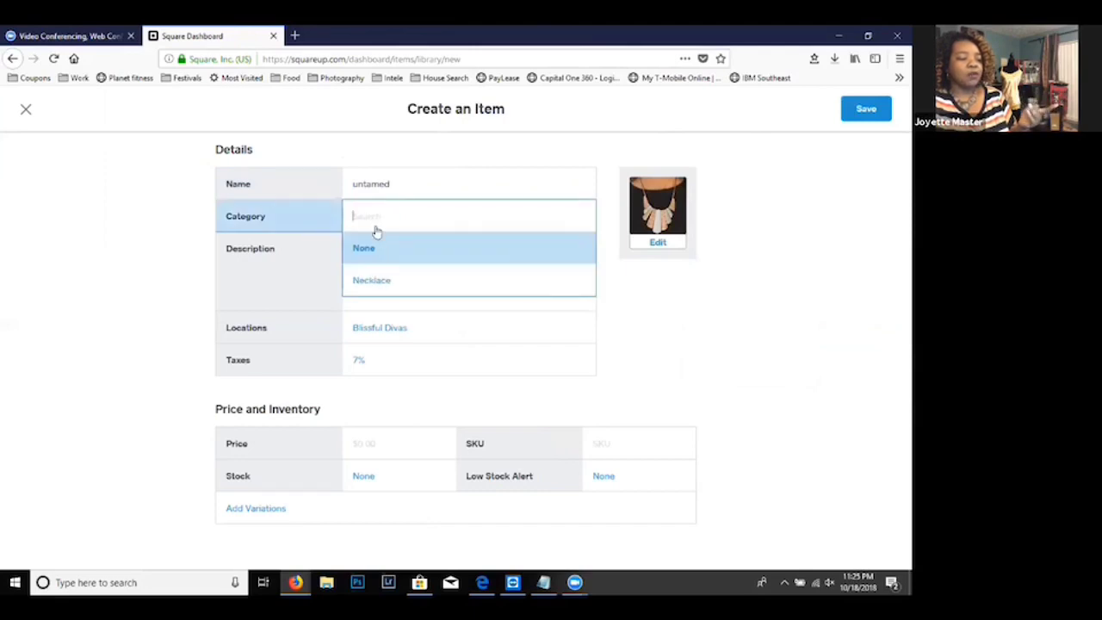
{"action": "left_click", "coordinate": [385, 279]}
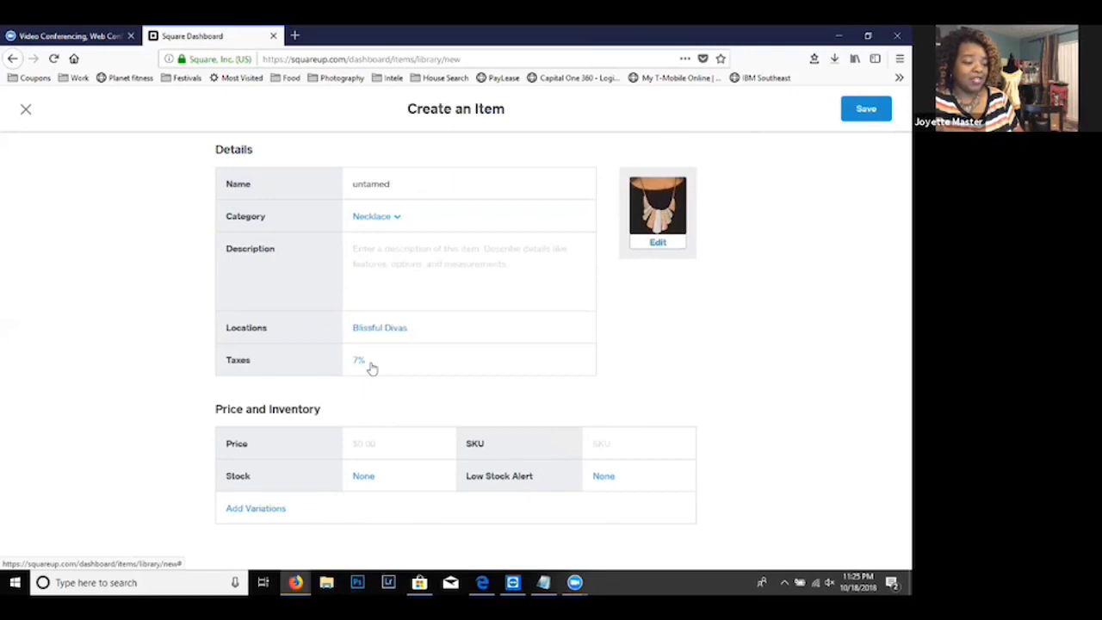
{"action": "left_click", "coordinate": [367, 441]}
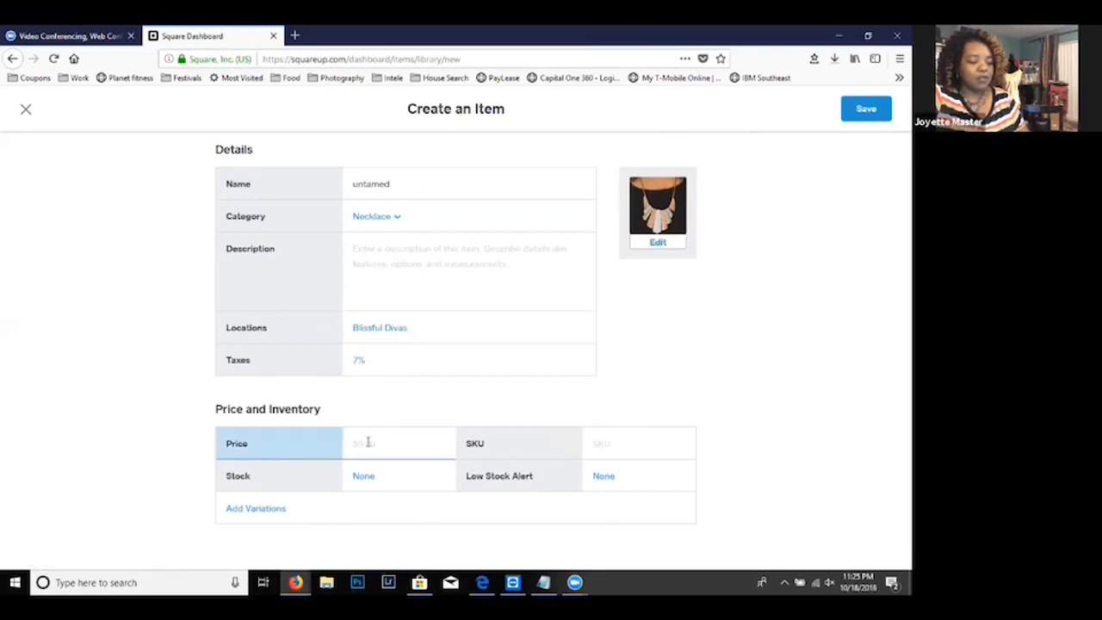
{"action": "type", "text": "500"}
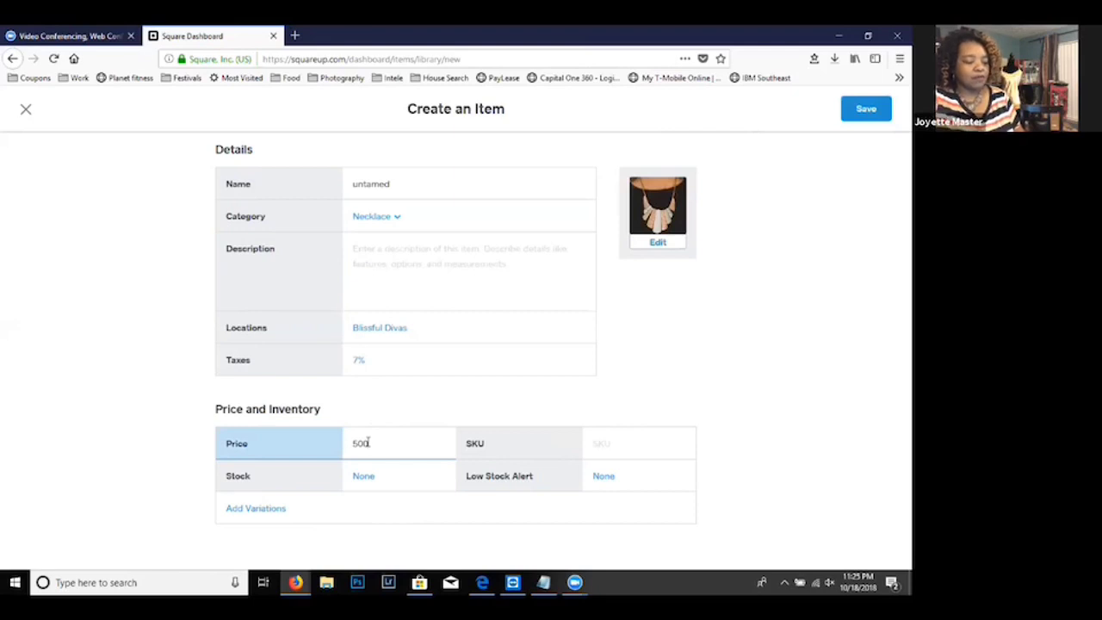
{"action": "key", "text": "BackSpace"}
{"action": "key", "text": "BackSpace"}
{"action": "type", "text": ".00"}
{"action": "key", "text": "Tab"}
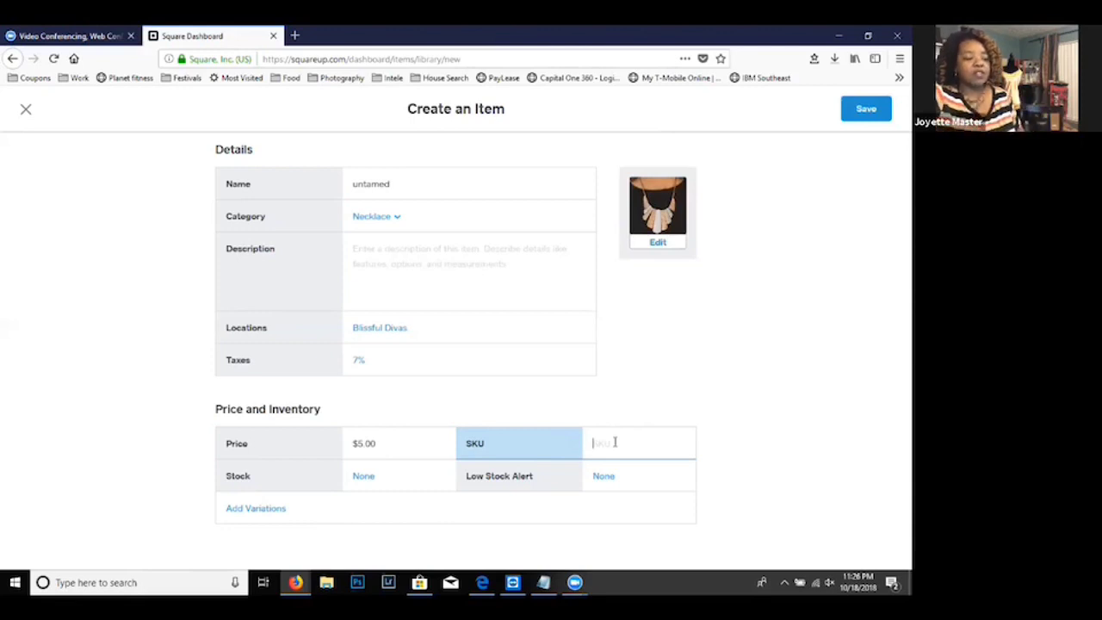
- Turn on stock tracking for the untamed necklace and add 2 units with Stock Received as the reason
{"action": "left_click", "coordinate": [355, 482]}
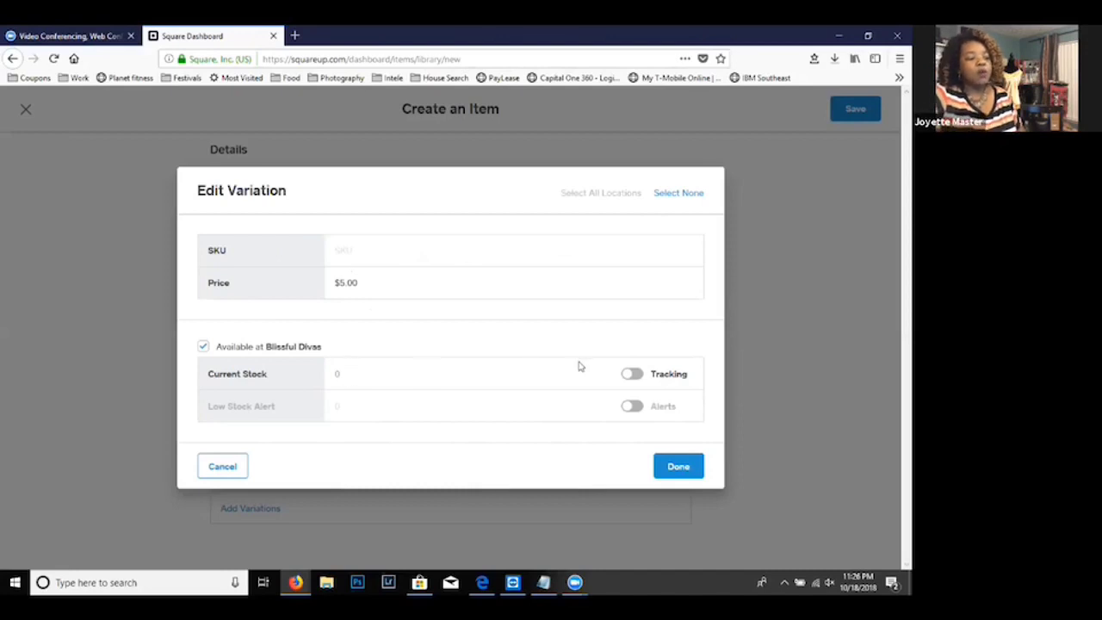
{"action": "left_click", "coordinate": [633, 375]}
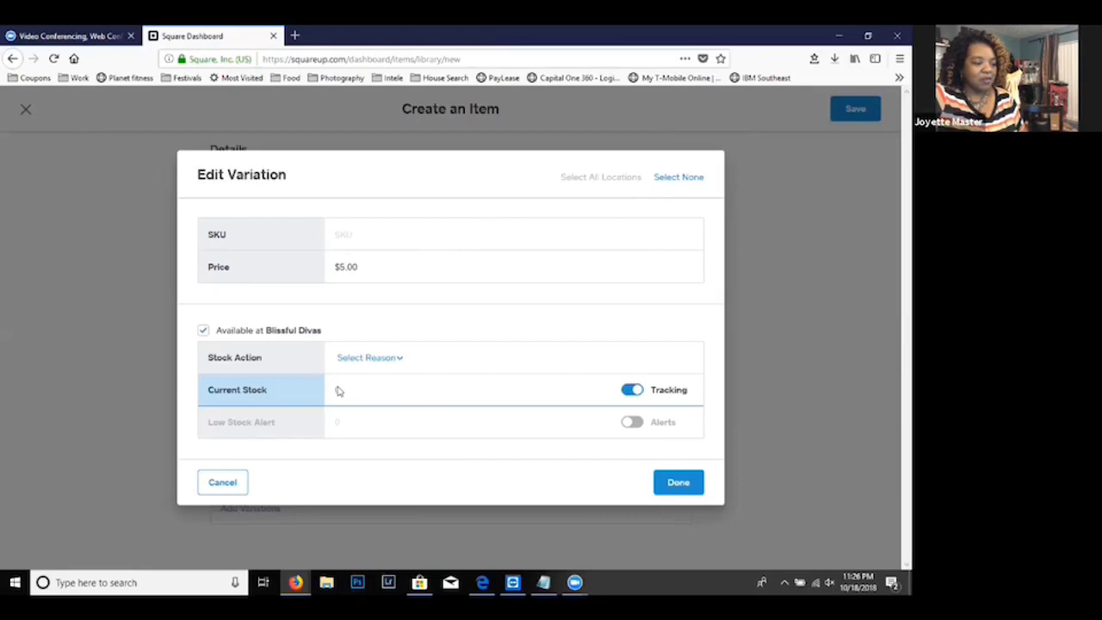
{"action": "left_click", "coordinate": [376, 361]}
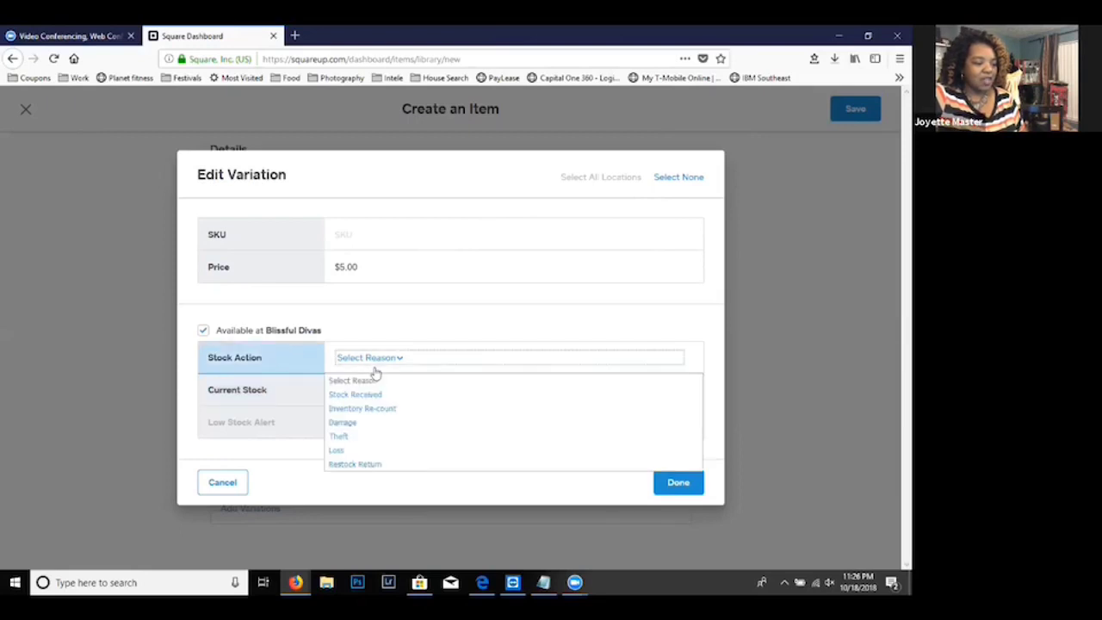
{"action": "left_click", "coordinate": [376, 395]}
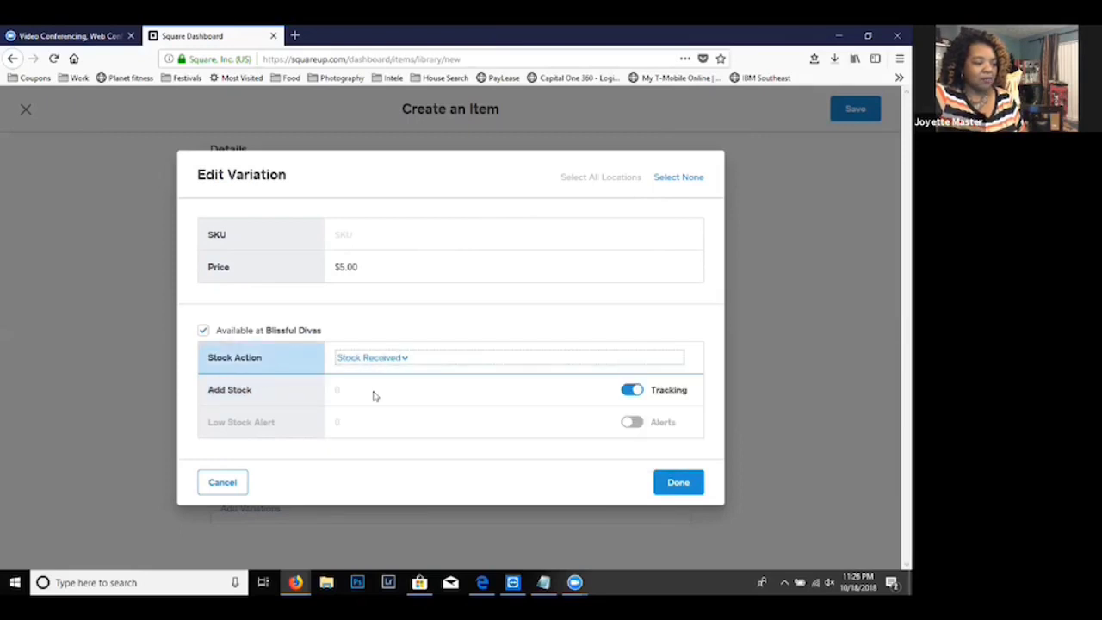
{"action": "left_click", "coordinate": [363, 387]}
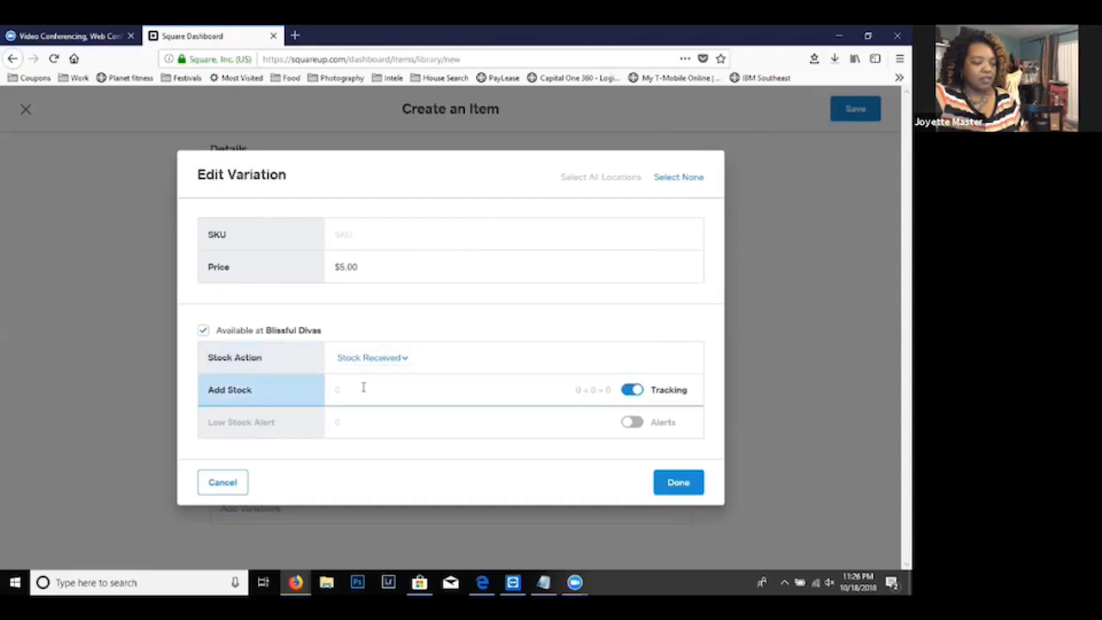
{"action": "type", "text": "2"}
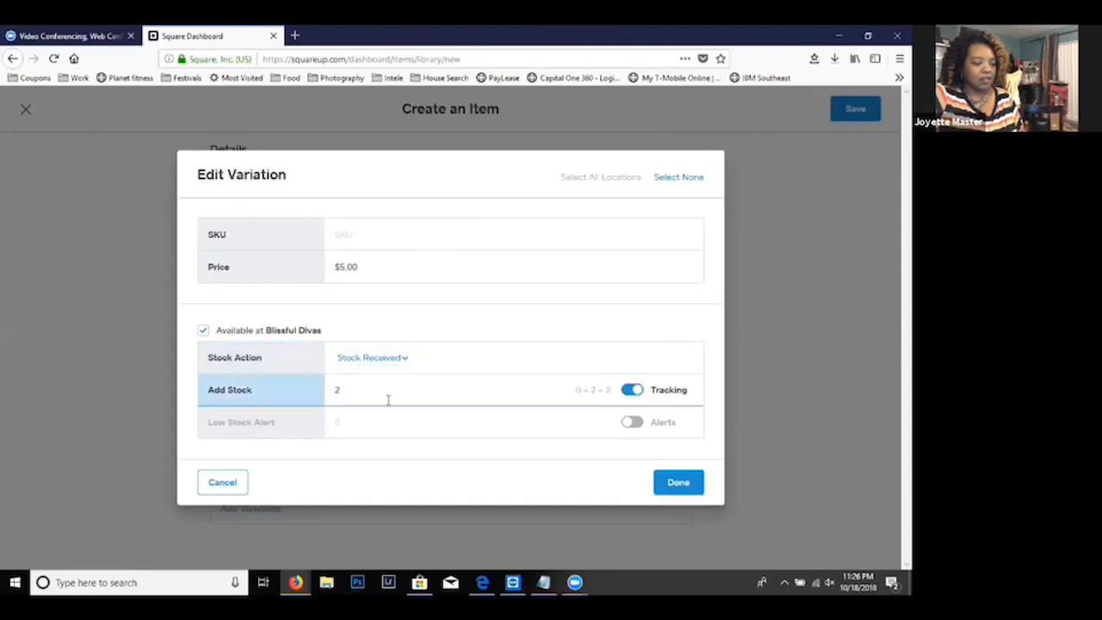
- Enable the low stock alert at 1 and apply the stock settings to the item
{"action": "left_click", "coordinate": [631, 423]}
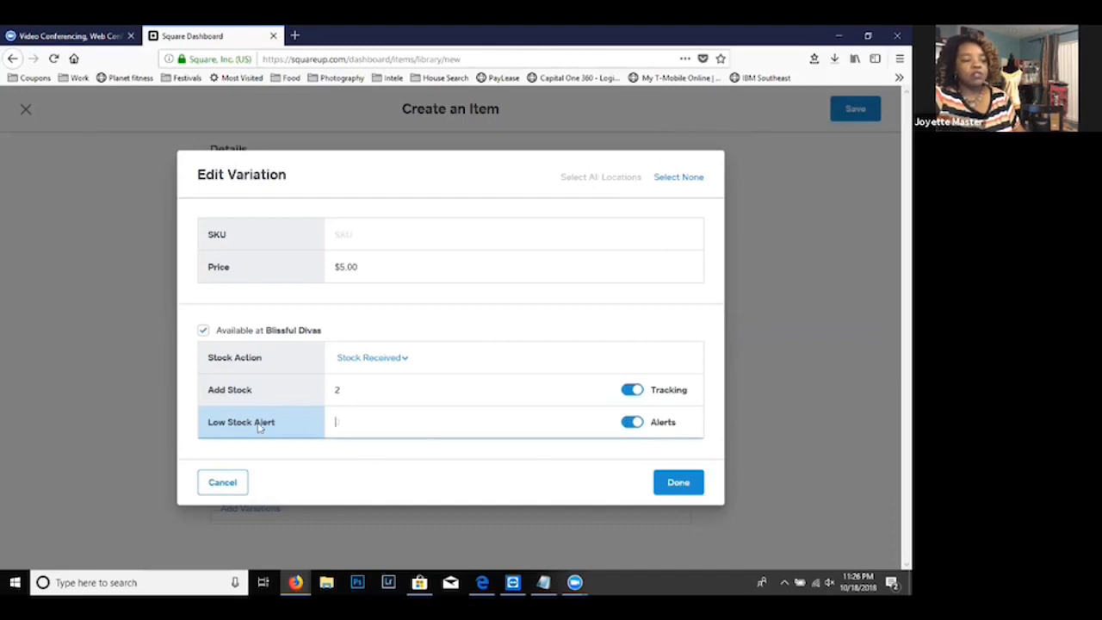
{"action": "type", "text": "1"}
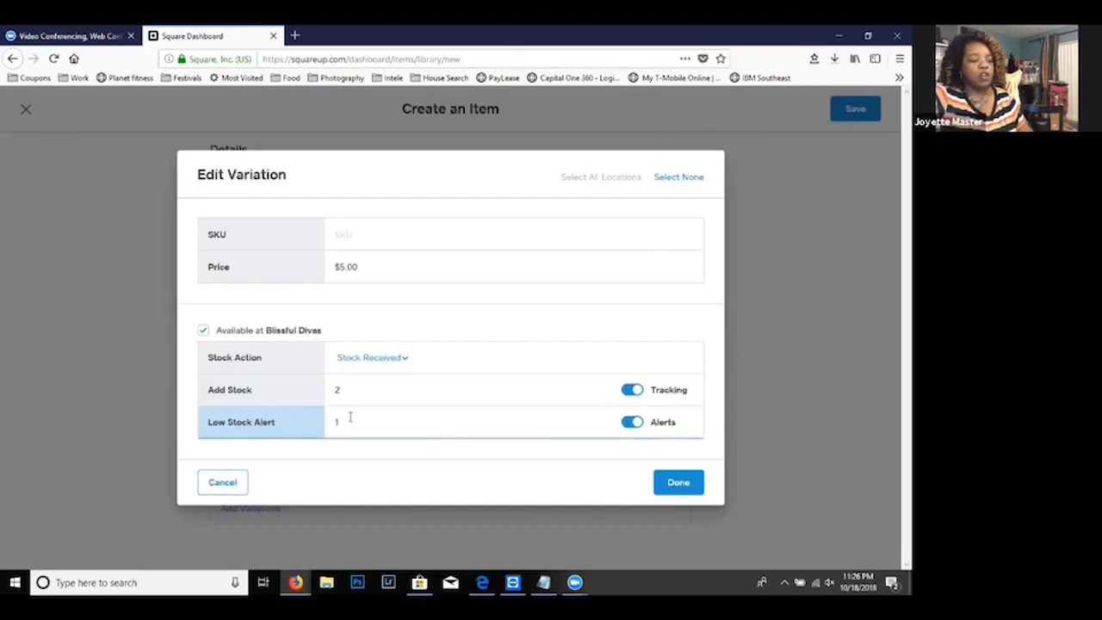
{"action": "left_click", "coordinate": [676, 482]}
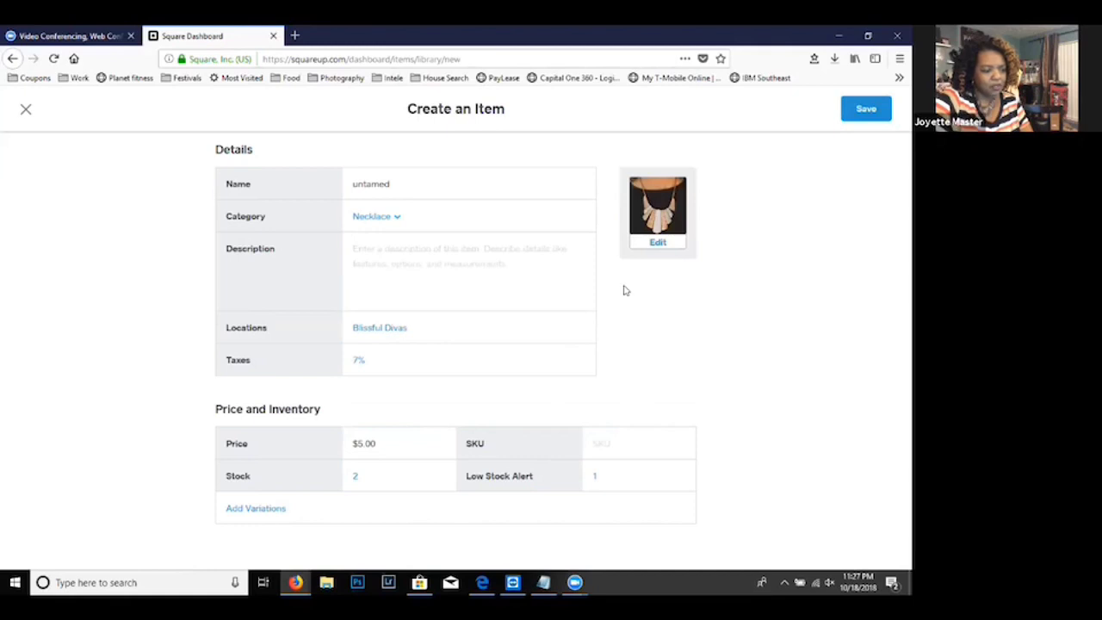
- Check the enlarged picture of the untamed necklace and save the new item
{"action": "left_click", "coordinate": [657, 241]}
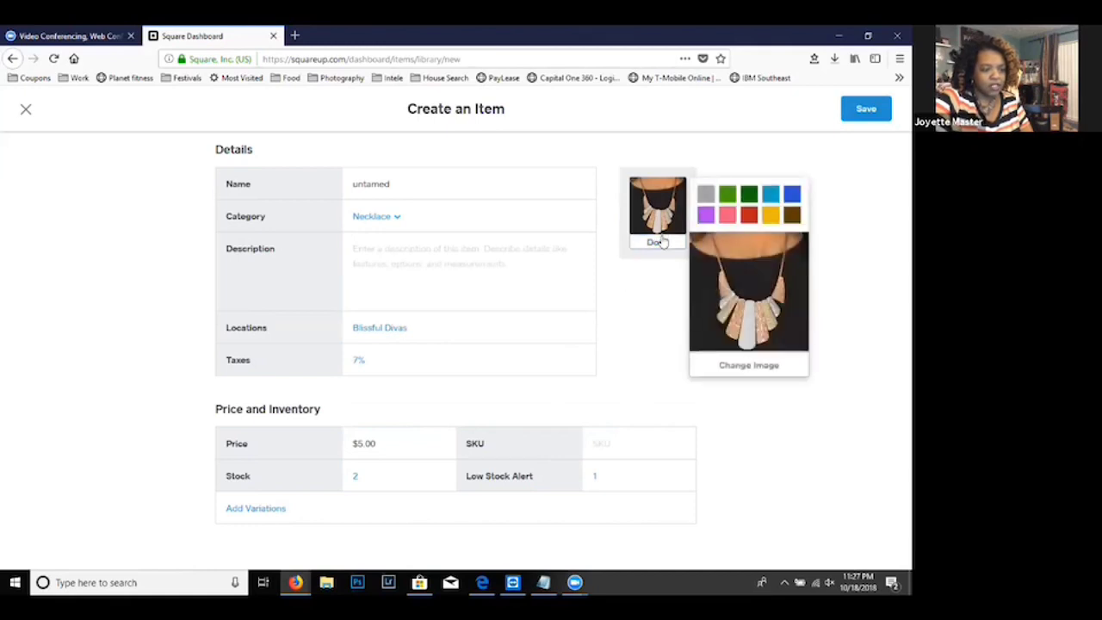
{"action": "left_click", "coordinate": [654, 306]}
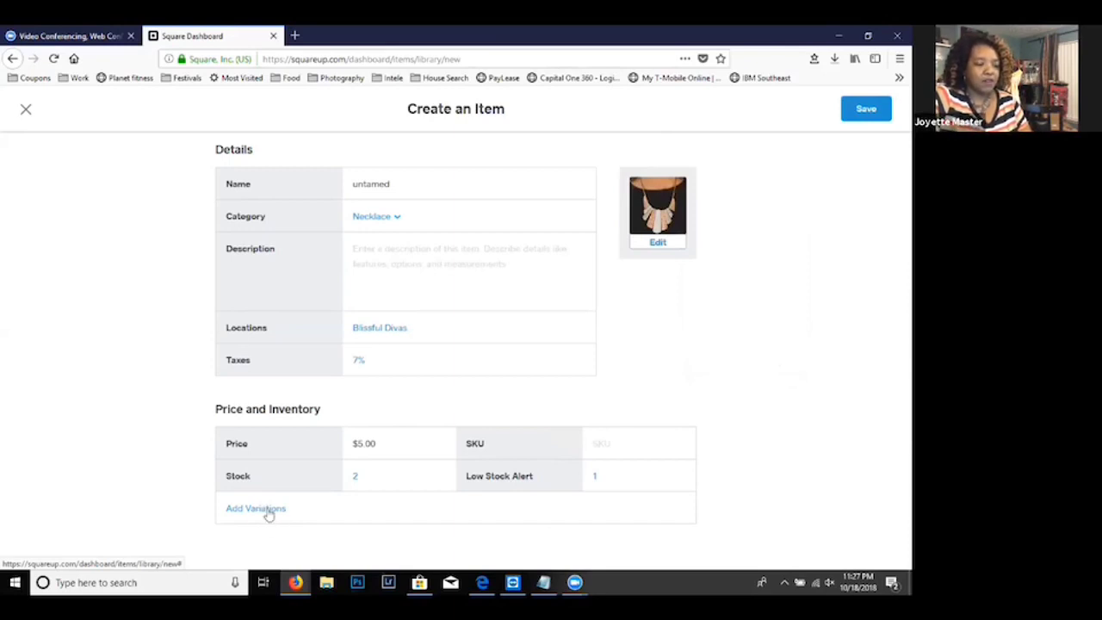
{"action": "left_click", "coordinate": [865, 109]}
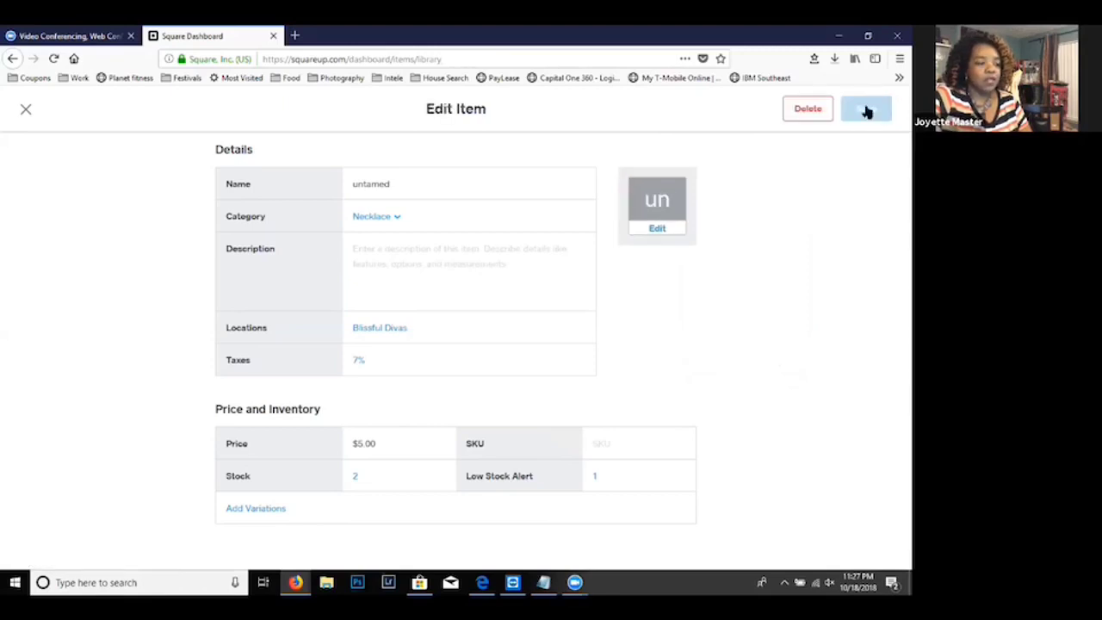
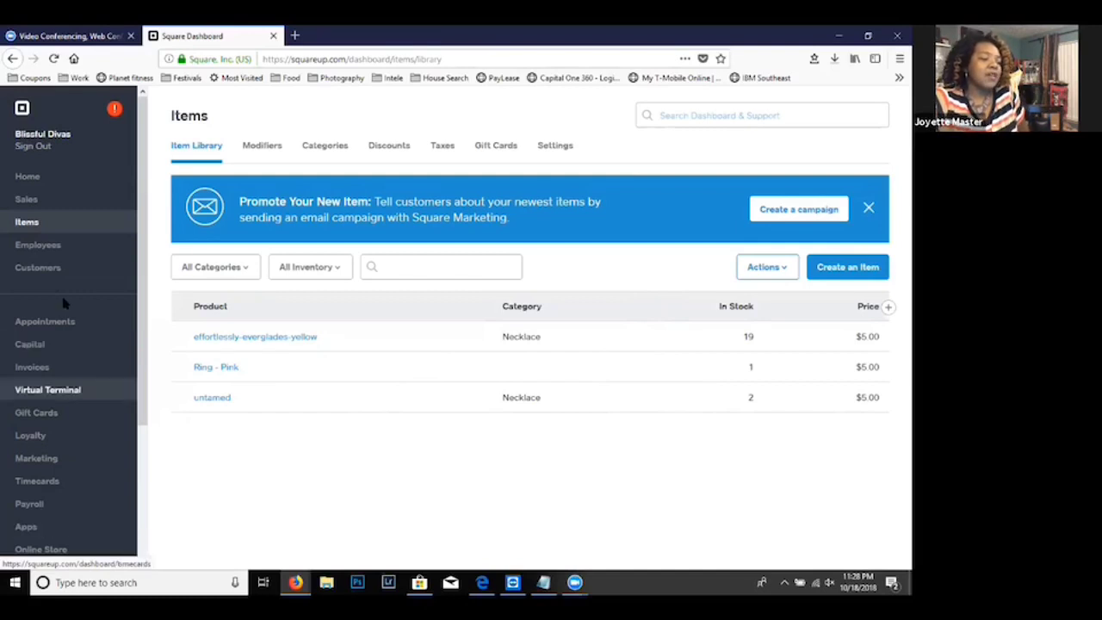
- Open the Online Store for the Blissful Divas location and launch its Store Editor
{"action": "left_click", "coordinate": [32, 184]}
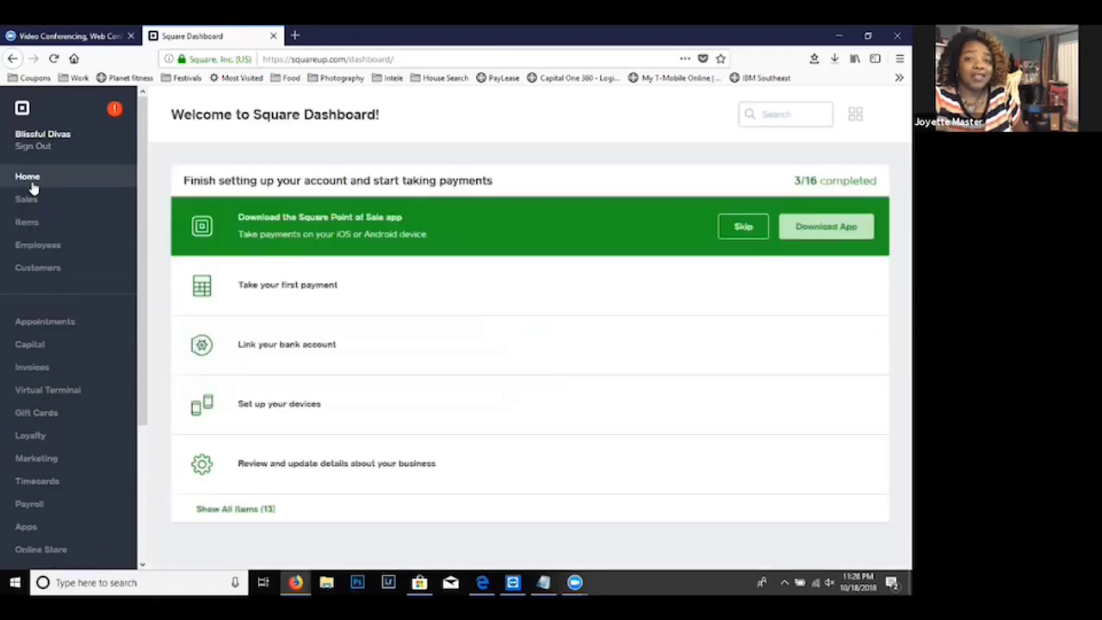
{"action": "left_click", "coordinate": [60, 549]}
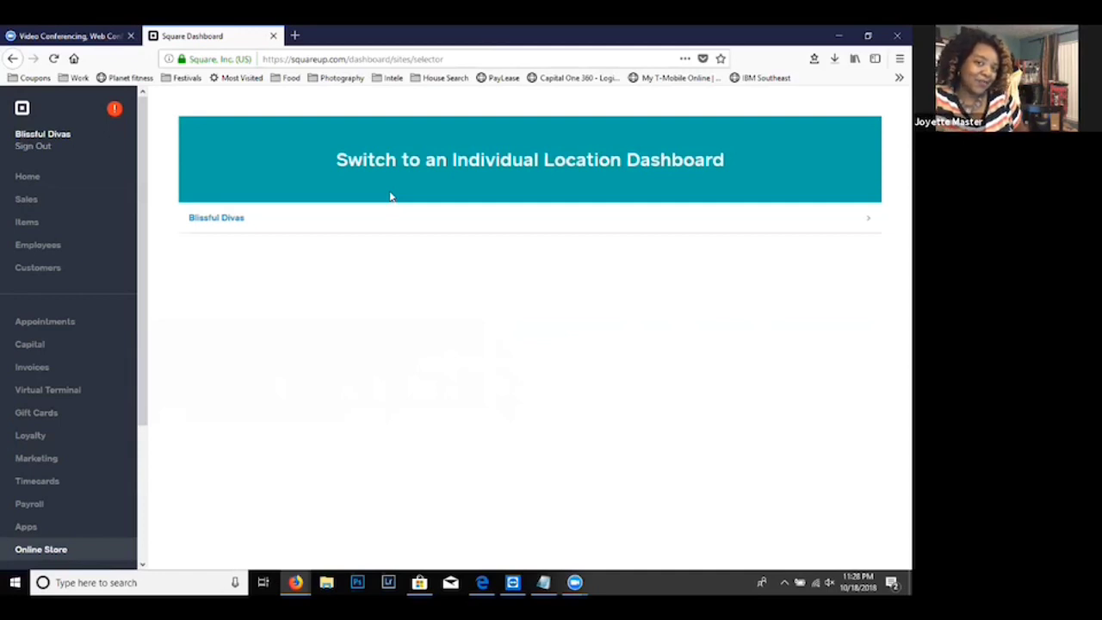
{"action": "left_click", "coordinate": [218, 218]}
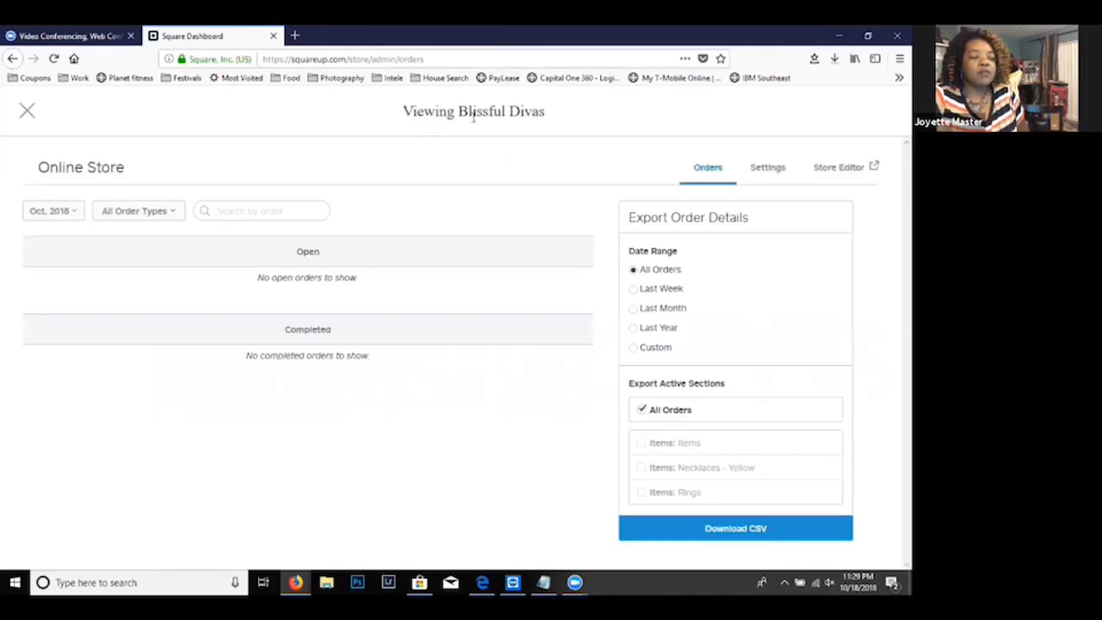
{"action": "left_click", "coordinate": [820, 169]}
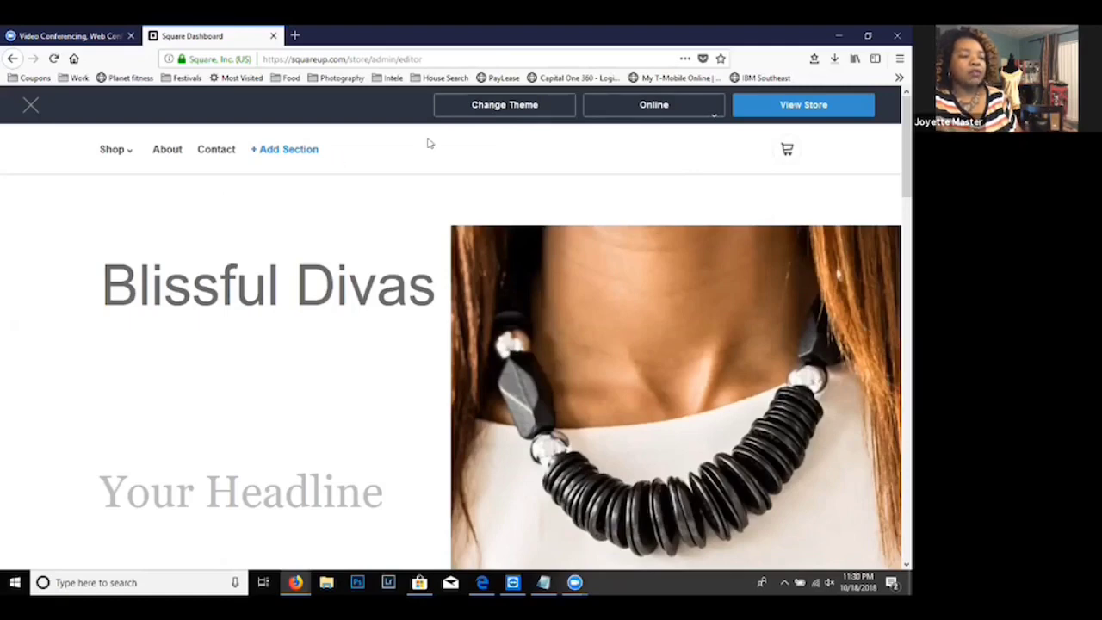
- Review the available store themes and keep Roebling as the selected theme
{"action": "left_click", "coordinate": [505, 104]}
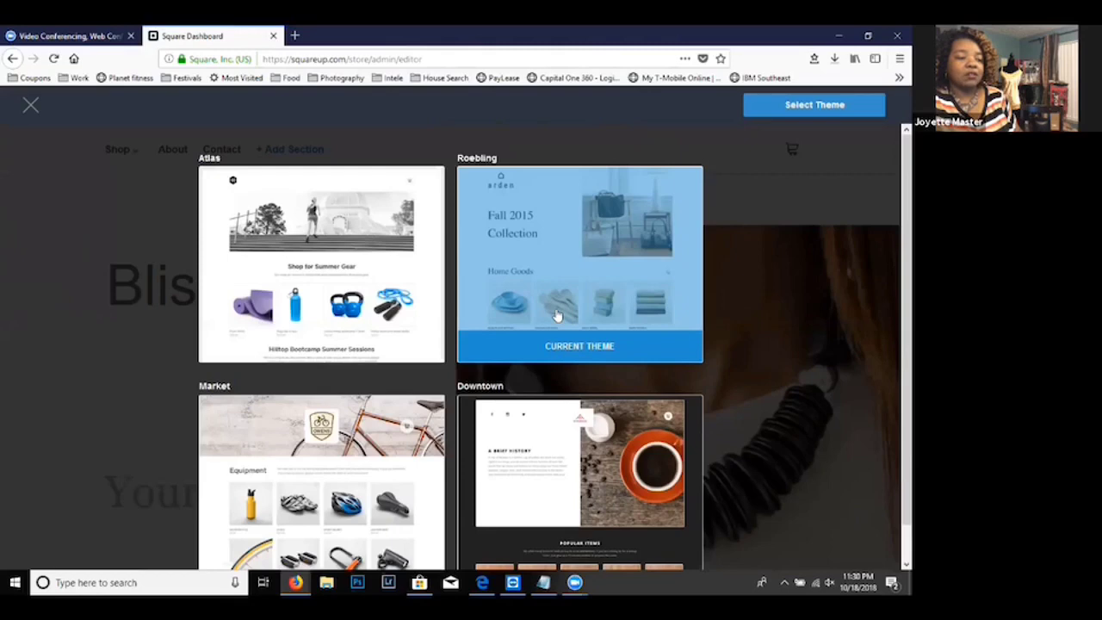
{"action": "left_click", "coordinate": [832, 104]}
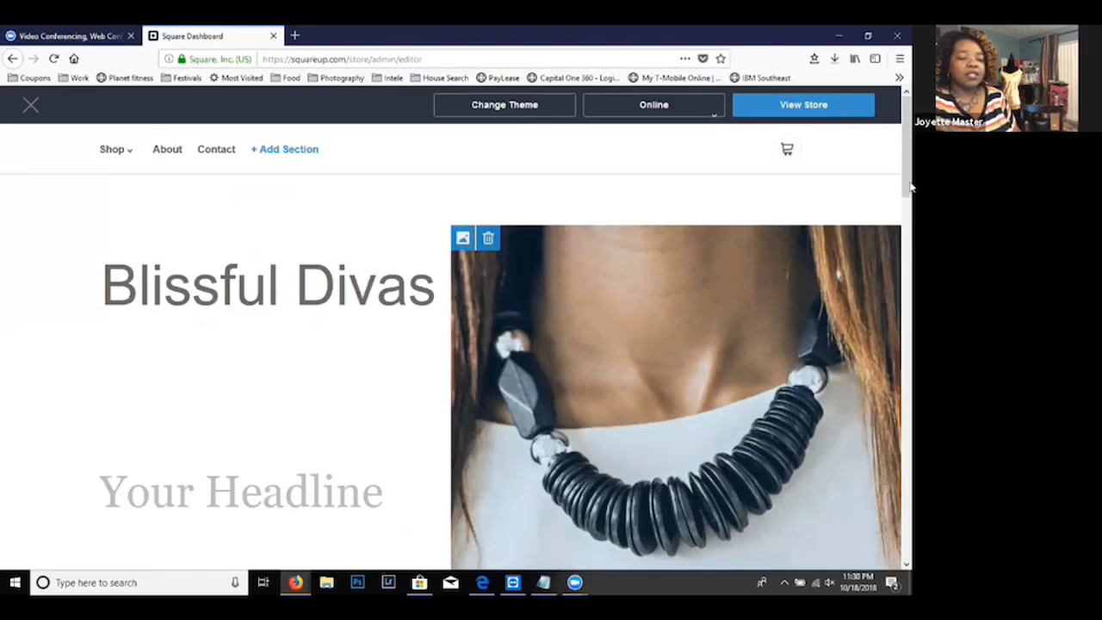
{"action": "left_click_drag", "start_coordinate": [910, 187], "coordinate": [912, 210]}
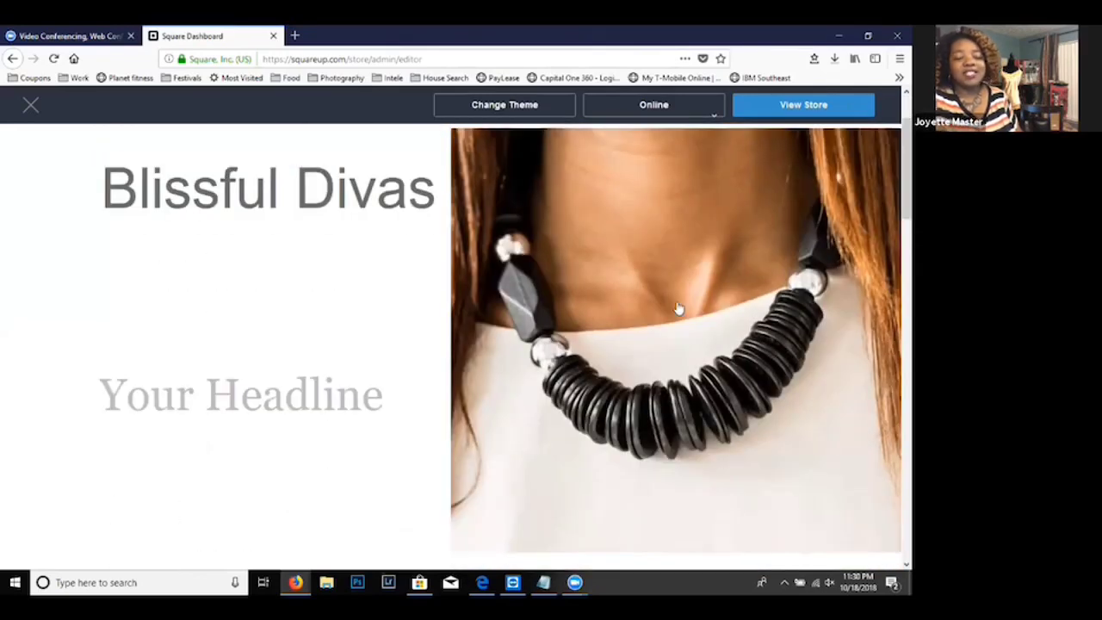
{"action": "mouse_move", "coordinate": [676, 292]}
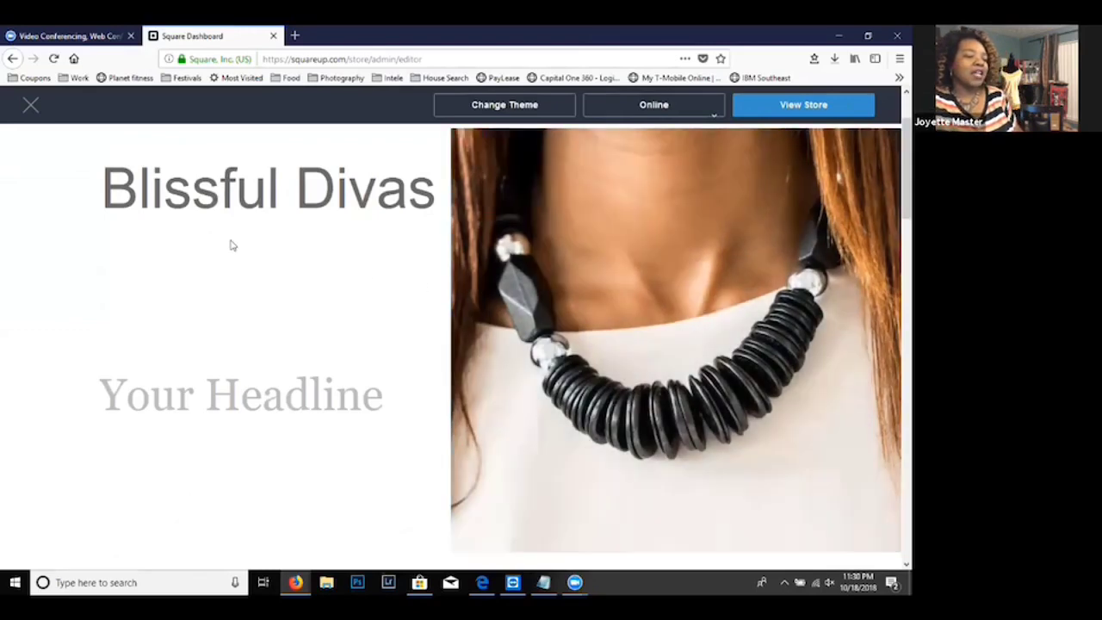
{"action": "mouse_move", "coordinate": [295, 197]}
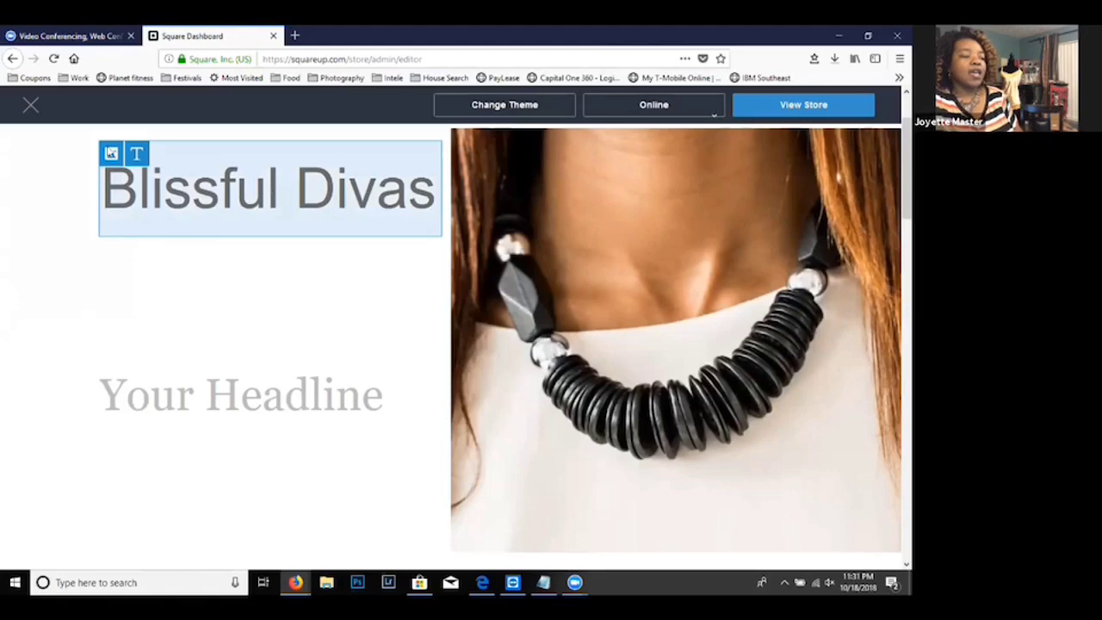
{"action": "left_click", "coordinate": [109, 155]}
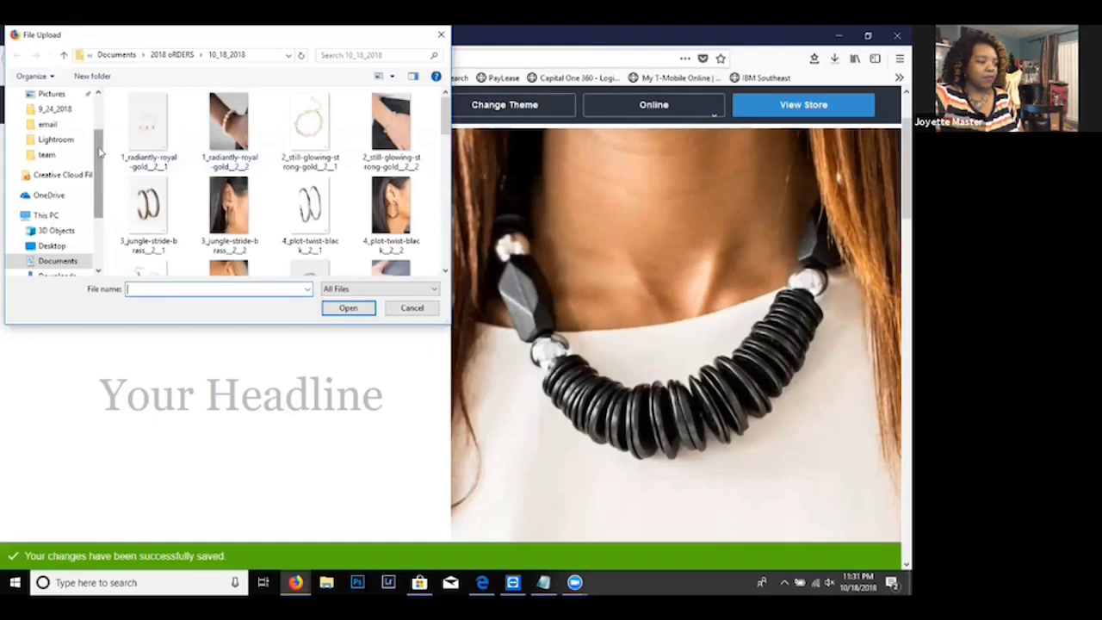
{"action": "scroll", "coordinate": [100, 159], "scroll_direction": "down", "scroll_amount": 2}
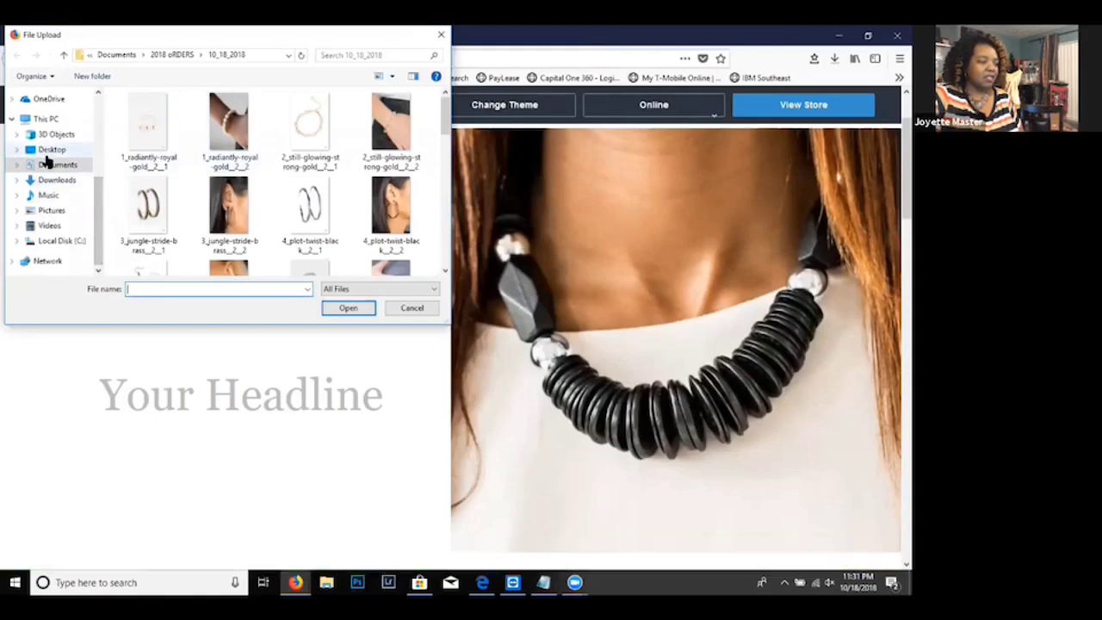
{"action": "left_click", "coordinate": [52, 211]}
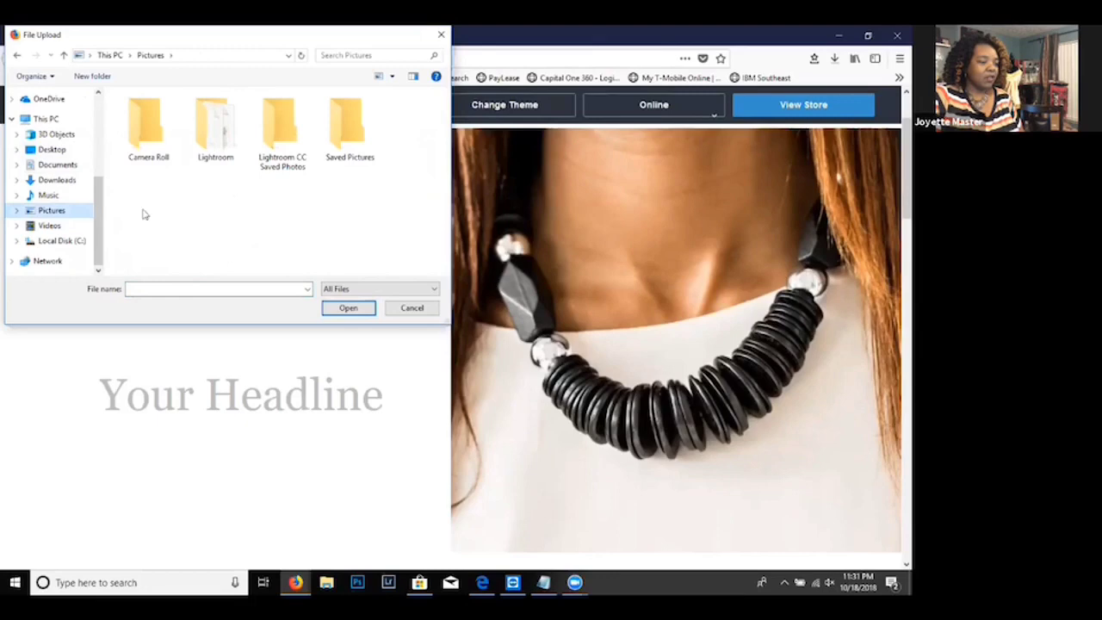
{"action": "left_click", "coordinate": [47, 167]}
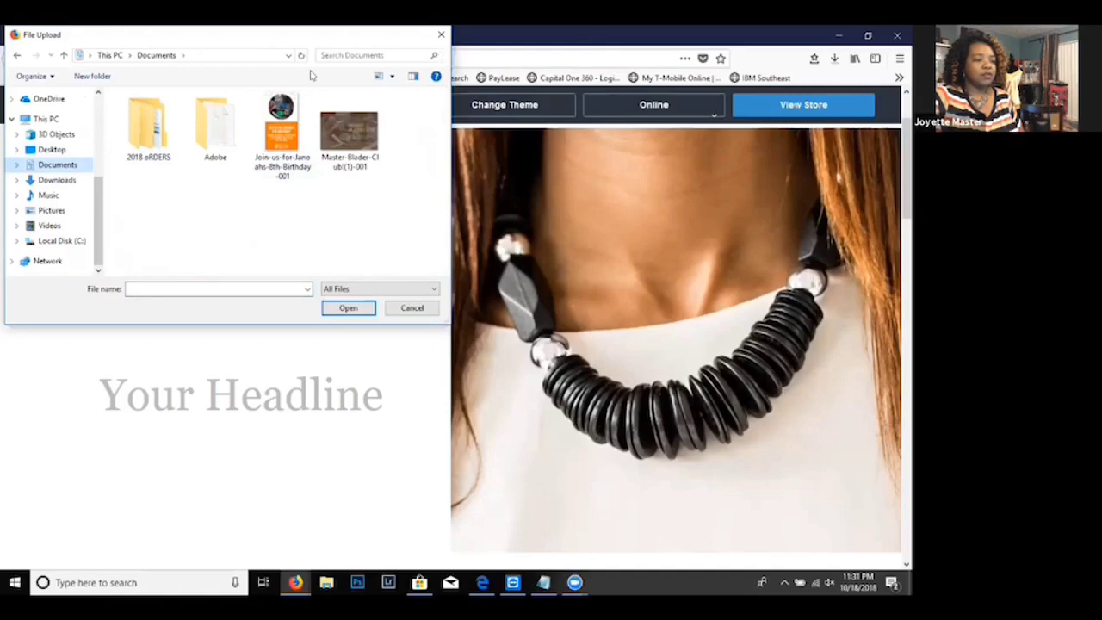
{"action": "left_click_drag", "start_coordinate": [281, 34], "coordinate": [283, 85]}
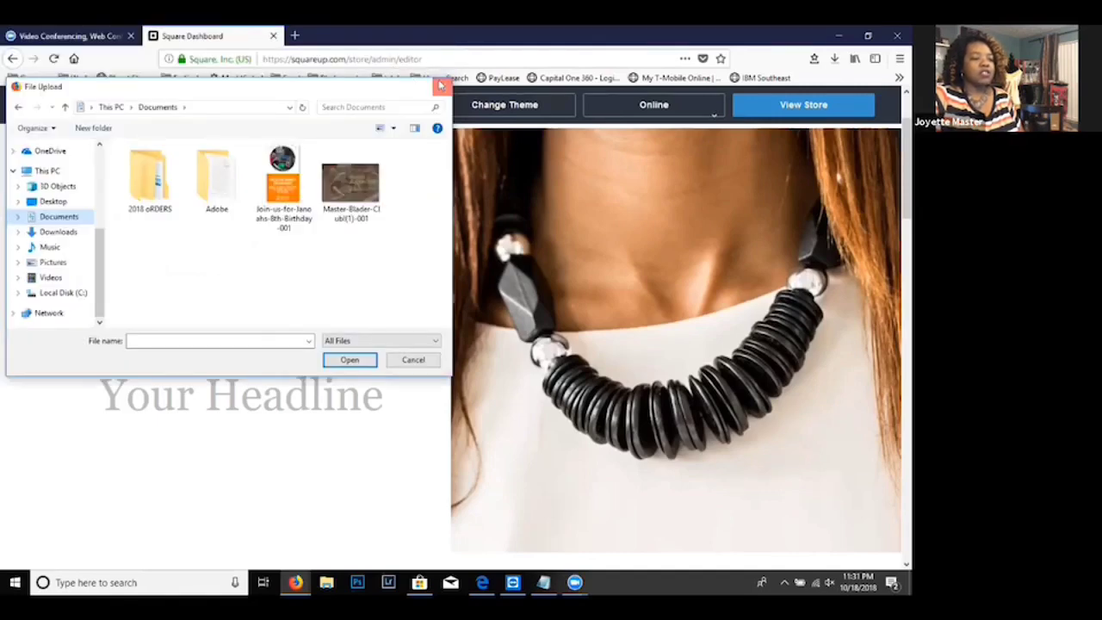
{"action": "left_click", "coordinate": [440, 85]}
{"action": "mouse_move", "coordinate": [192, 170]}
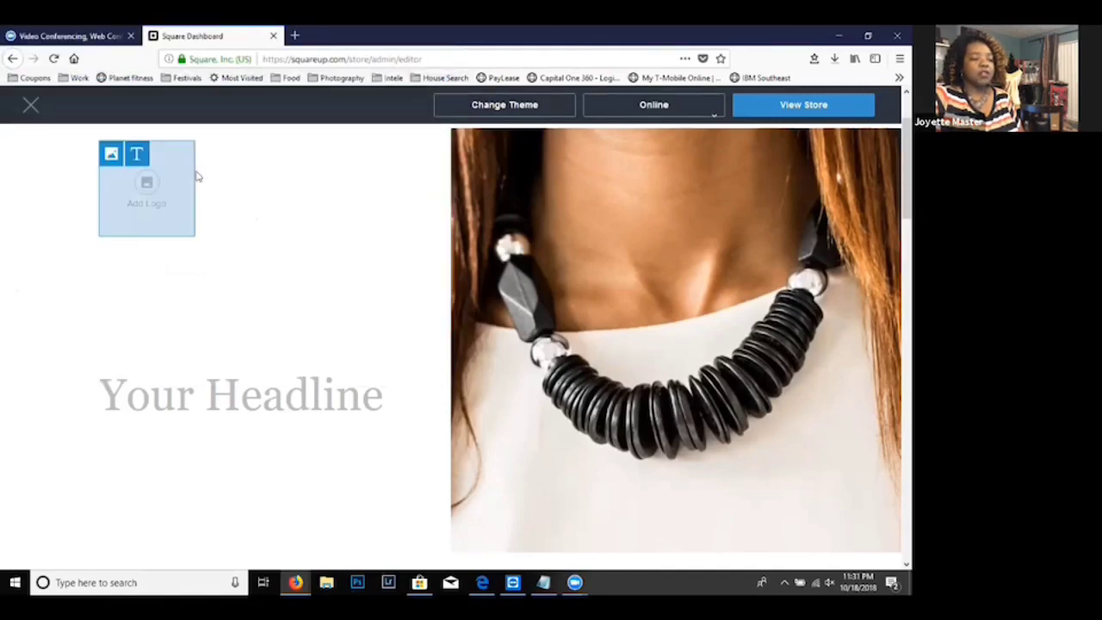
{"action": "left_click", "coordinate": [139, 159]}
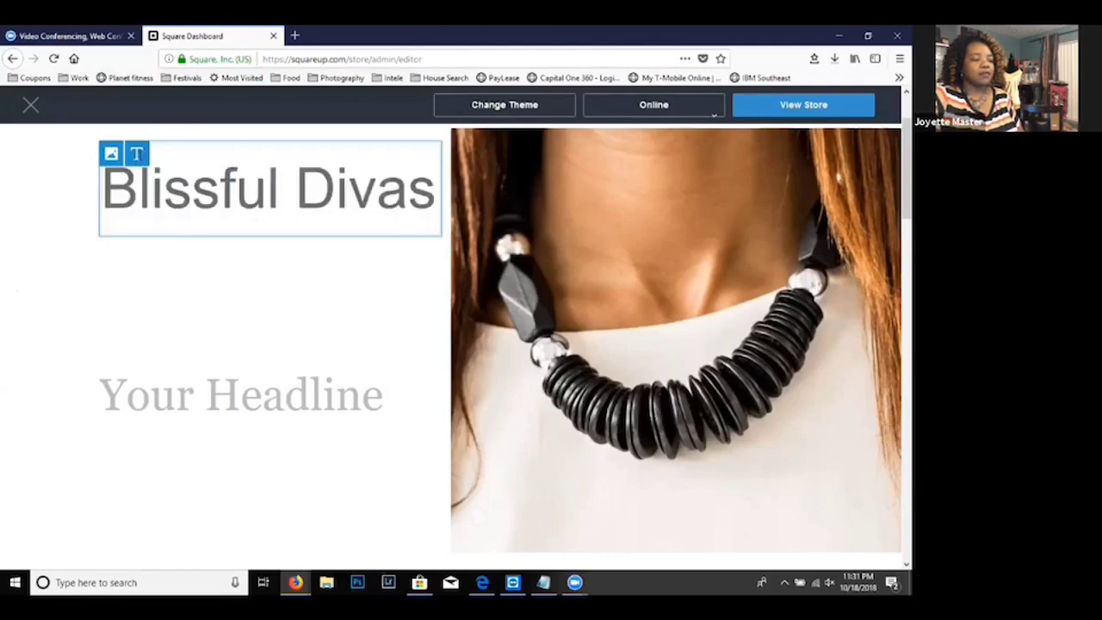
- Switch to the Paparazzi site, find the "$5 Habit" section on its home page and select the "Paparazzi Accessories are always fabulous" paragraph for copying
{"action": "left_click", "coordinate": [196, 393]}
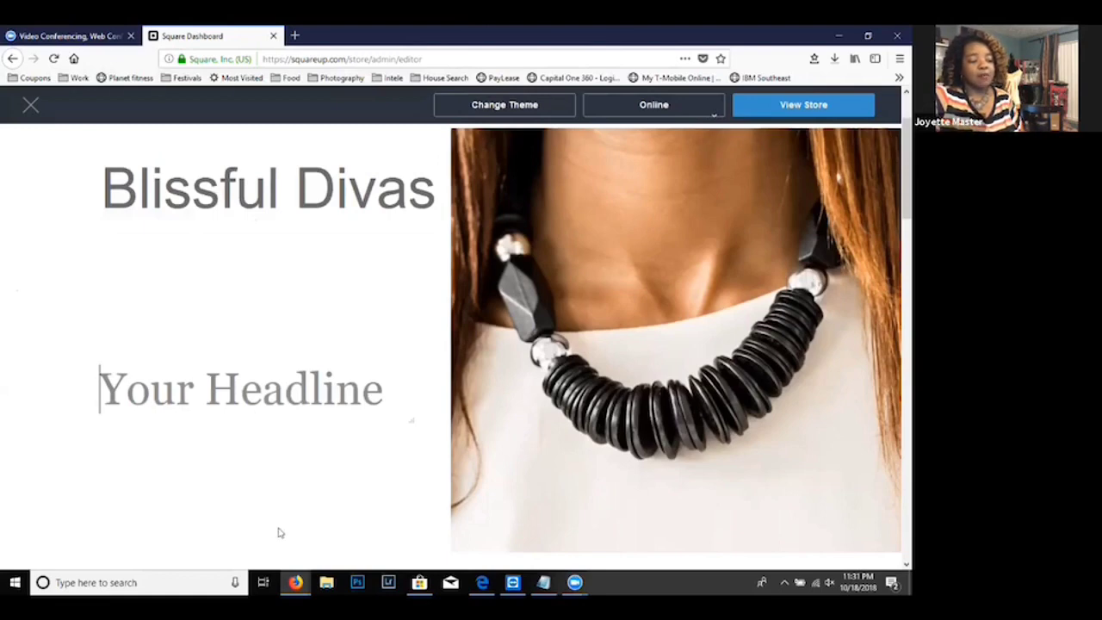
{"action": "left_click", "coordinate": [295, 582]}
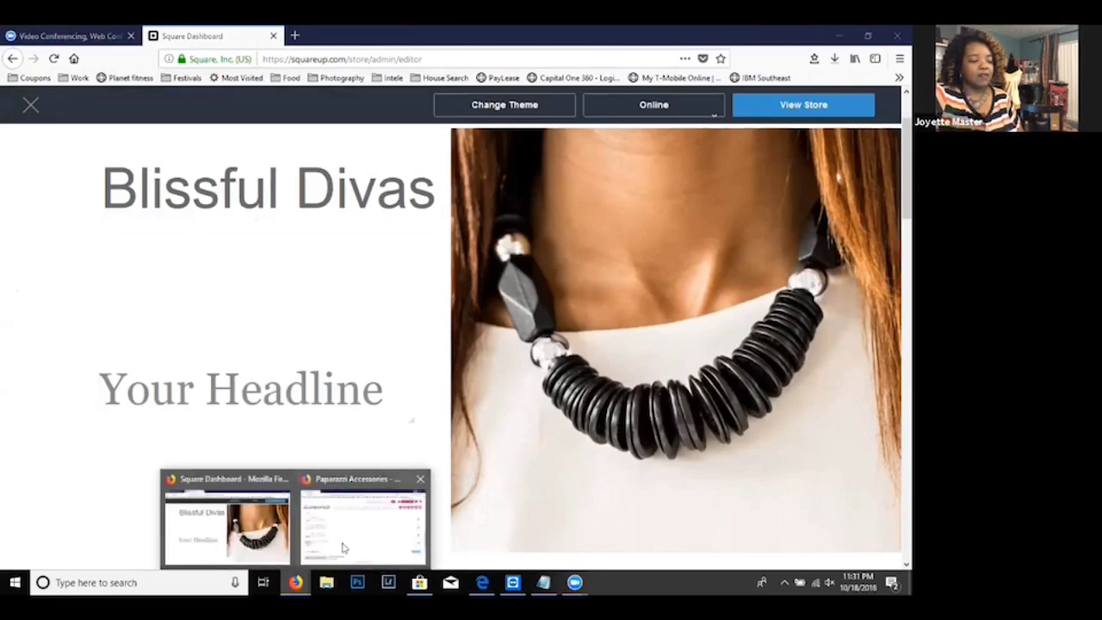
{"action": "left_click", "coordinate": [343, 548]}
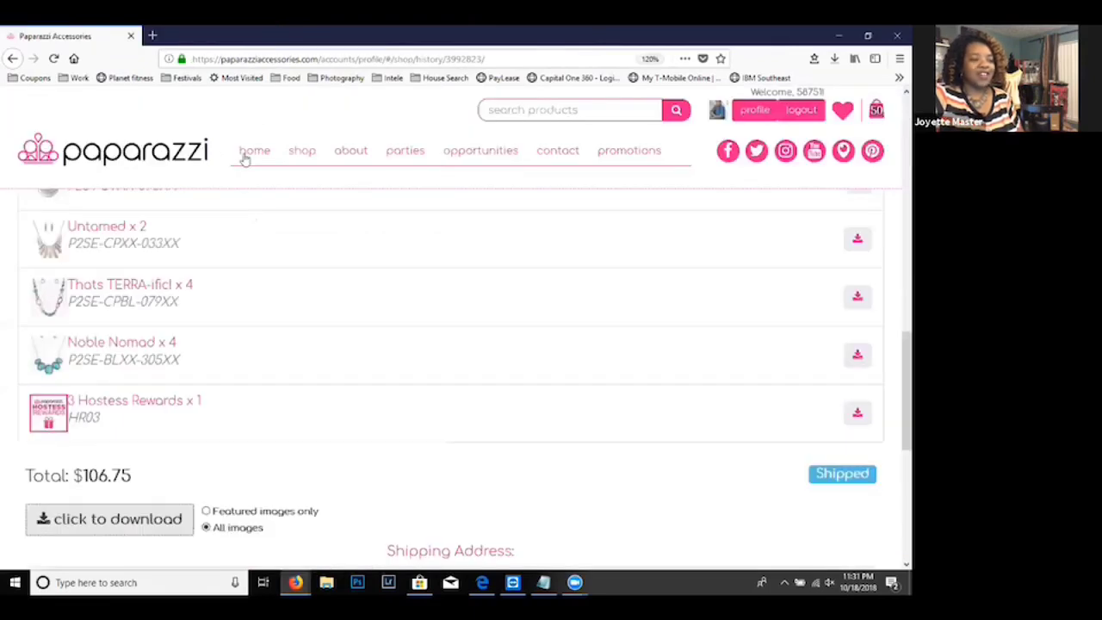
{"action": "left_click", "coordinate": [251, 152]}
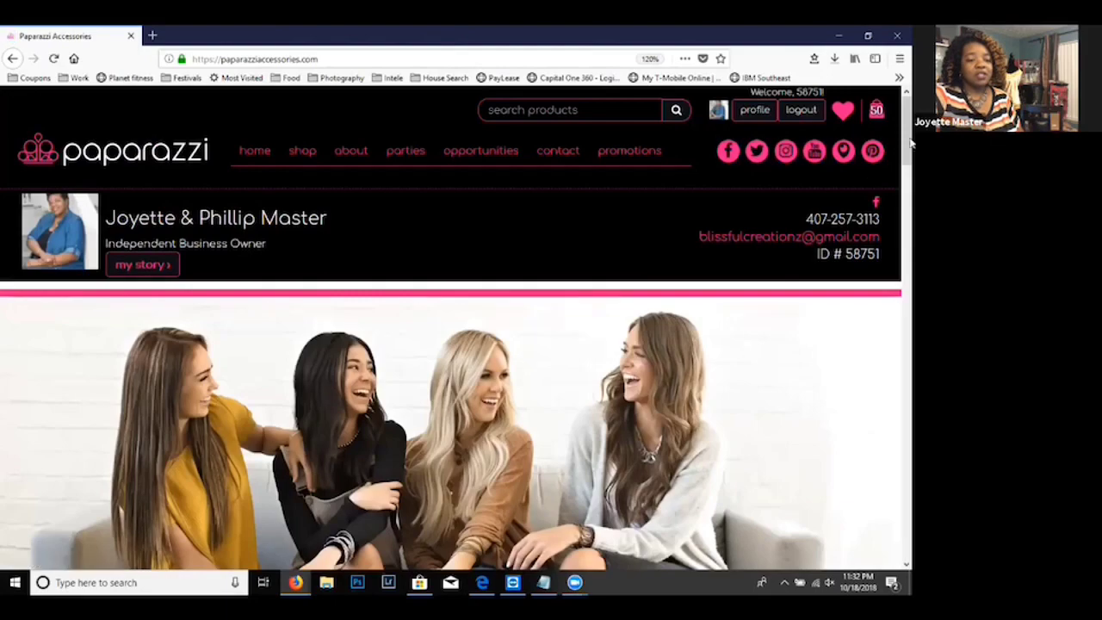
{"action": "left_click", "coordinate": [909, 225]}
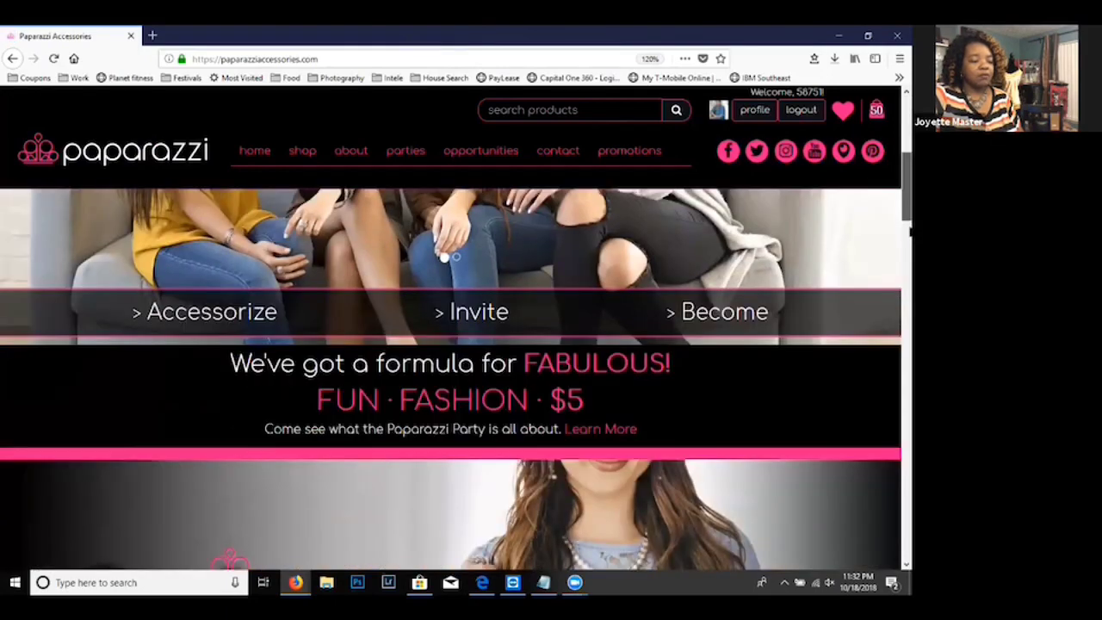
{"action": "left_click", "coordinate": [909, 299]}
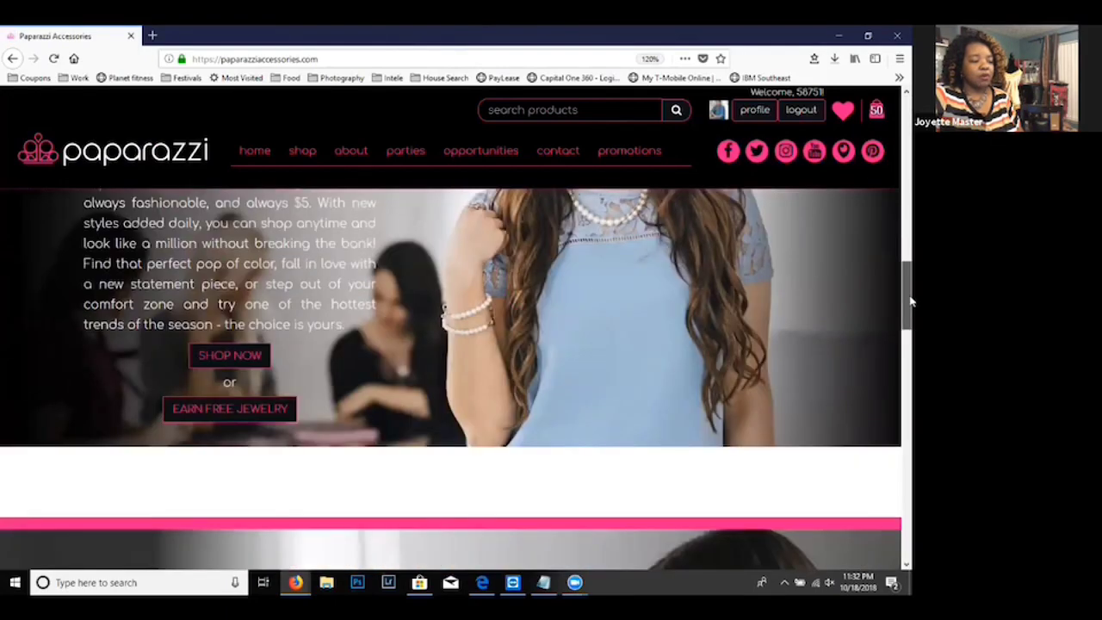
{"action": "left_click_drag", "start_coordinate": [911, 295], "coordinate": [910, 292]}
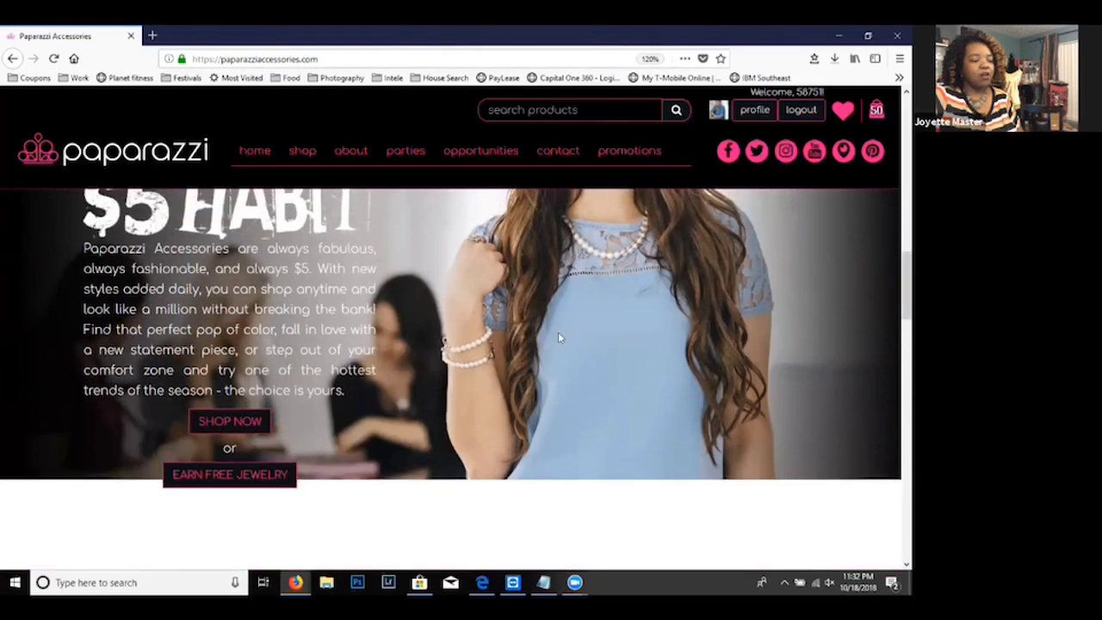
{"action": "left_click_drag", "start_coordinate": [345, 391], "coordinate": [83, 249]}
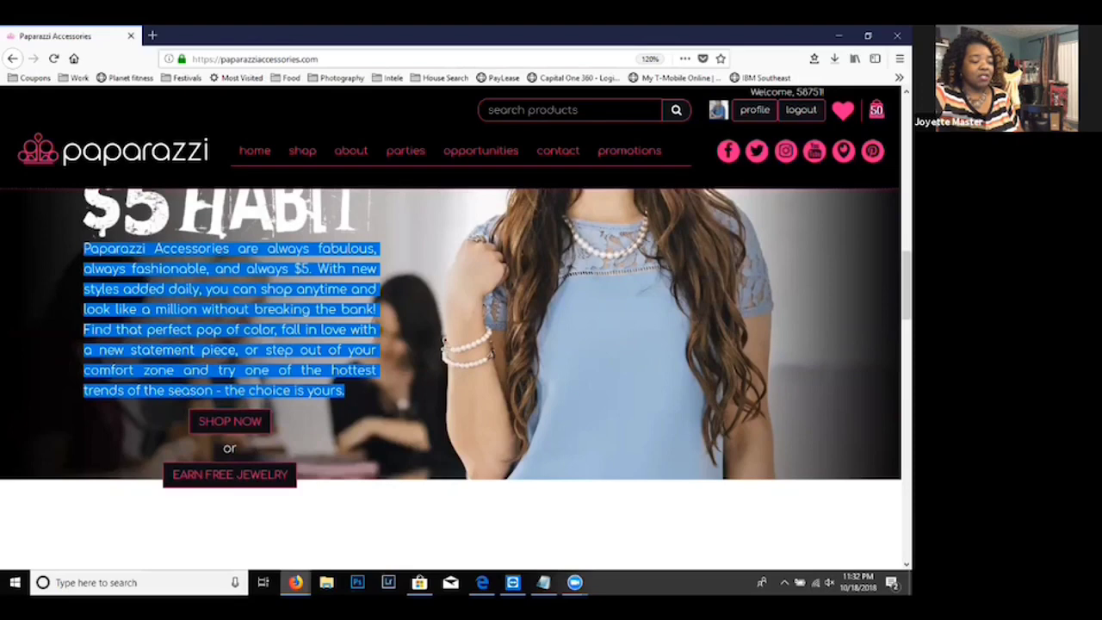
- Return to the Square store editor and try to paste the Paparazzi paragraph into the headline placeholder
{"action": "mouse_move", "coordinate": [296, 584]}
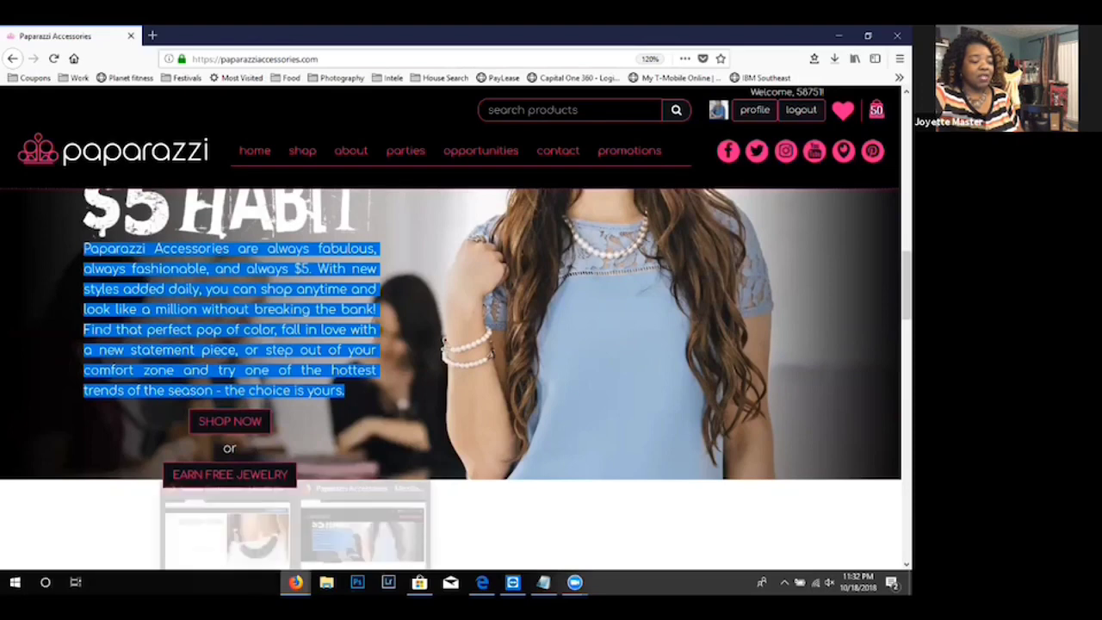
{"action": "left_click", "coordinate": [269, 536]}
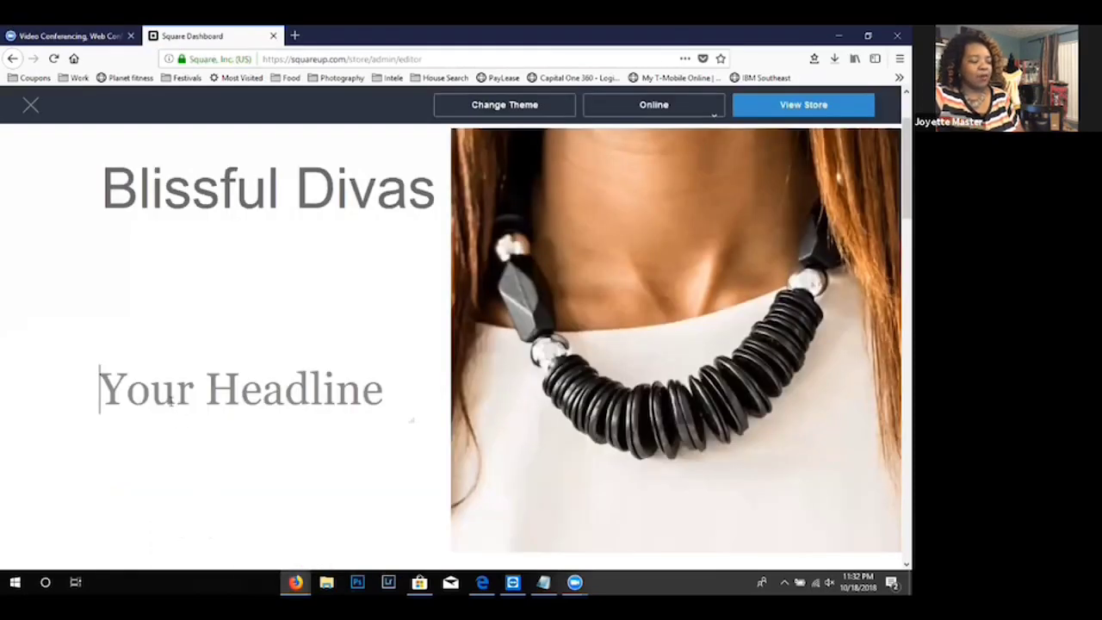
{"action": "key", "text": "ctrl+v"}
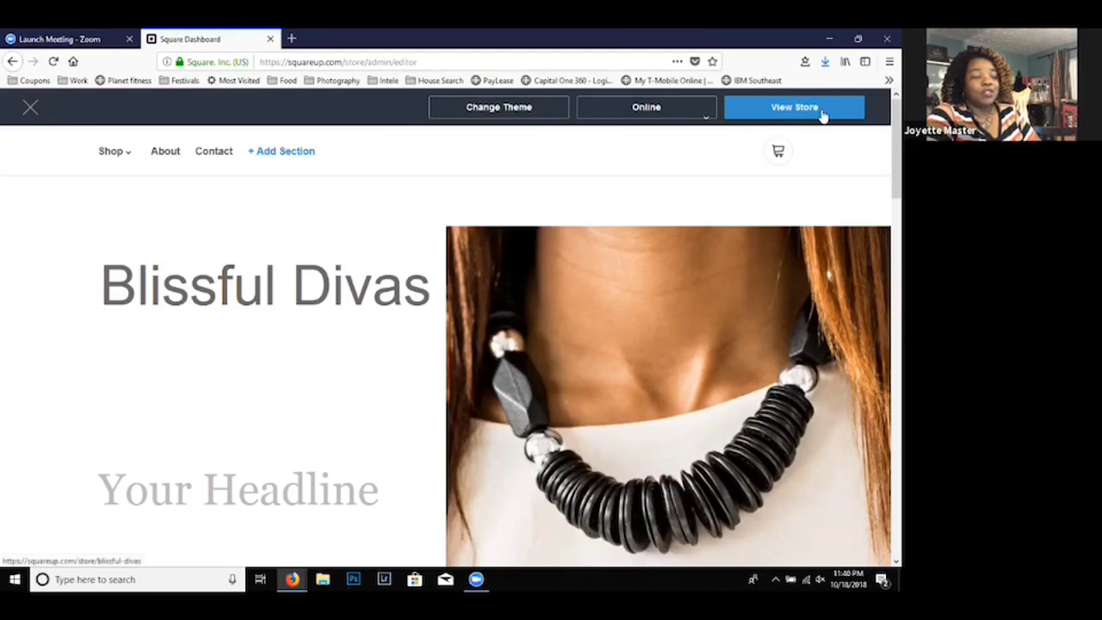
- Show the Shop section links of the store and go to its About section
{"action": "mouse_move", "coordinate": [651, 258]}
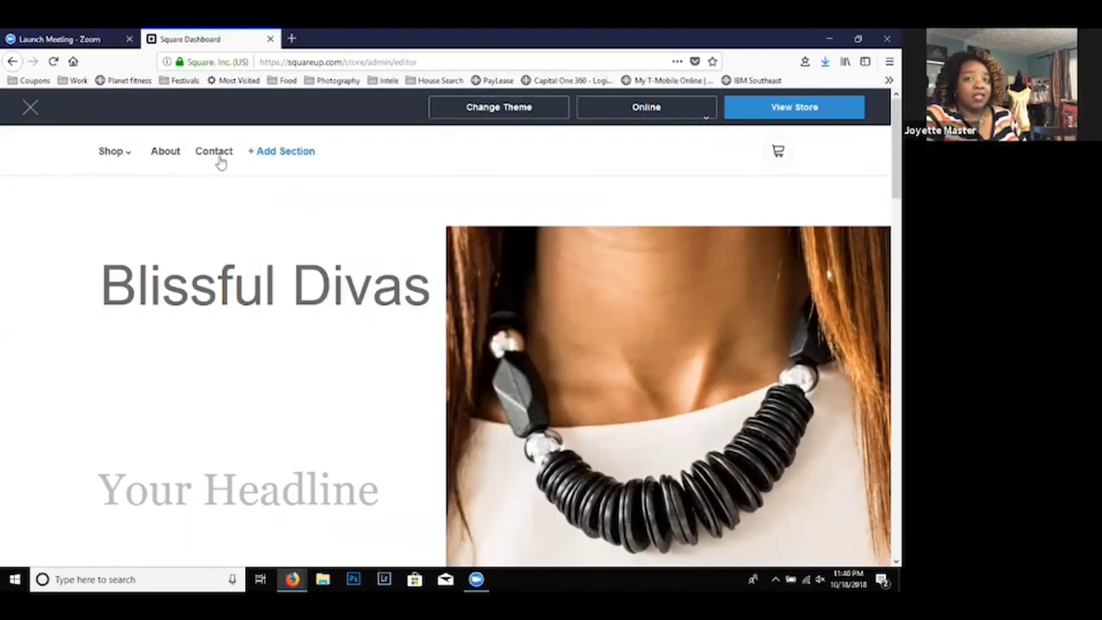
{"action": "left_click", "coordinate": [125, 158]}
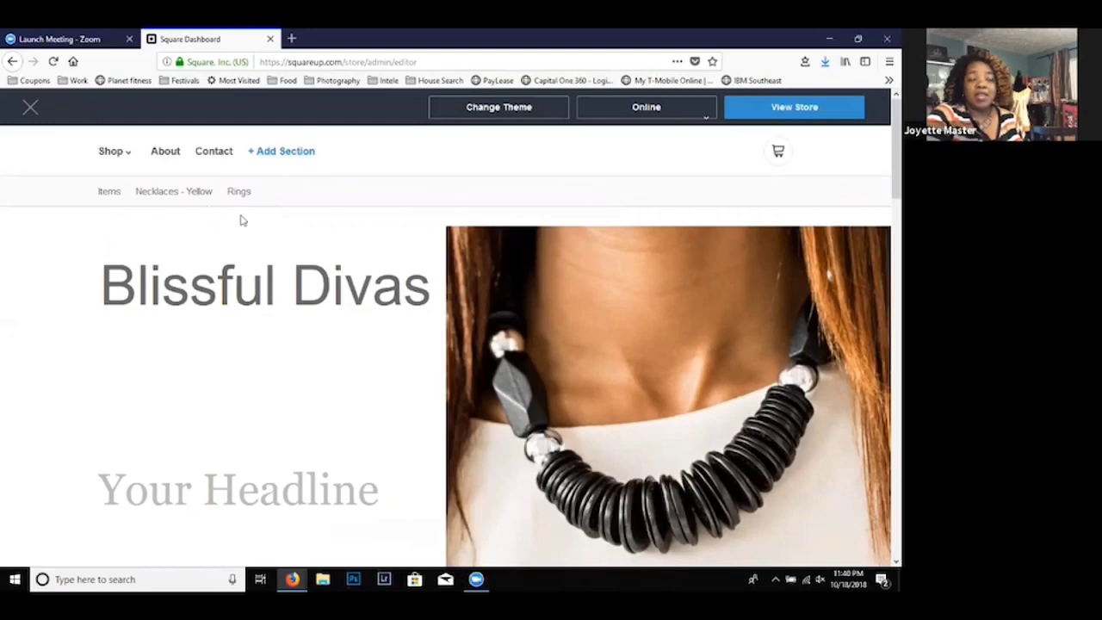
{"action": "left_click", "coordinate": [166, 153]}
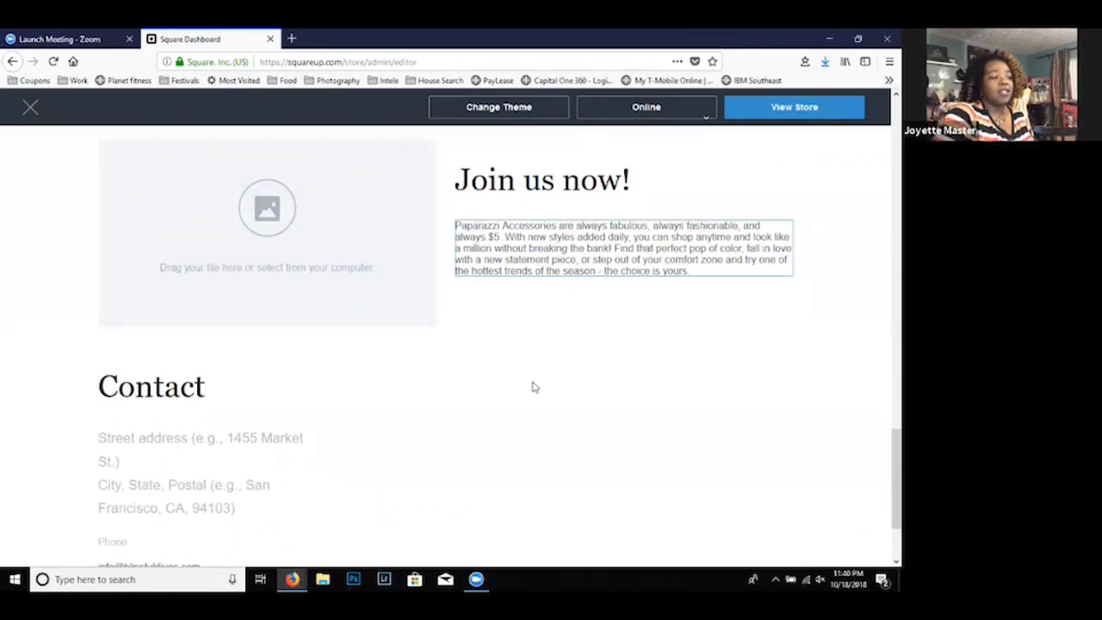
- Switch back to the Paparazzi site and copy the full description paragraph under "$5 Habit"
{"action": "mouse_move", "coordinate": [293, 578]}
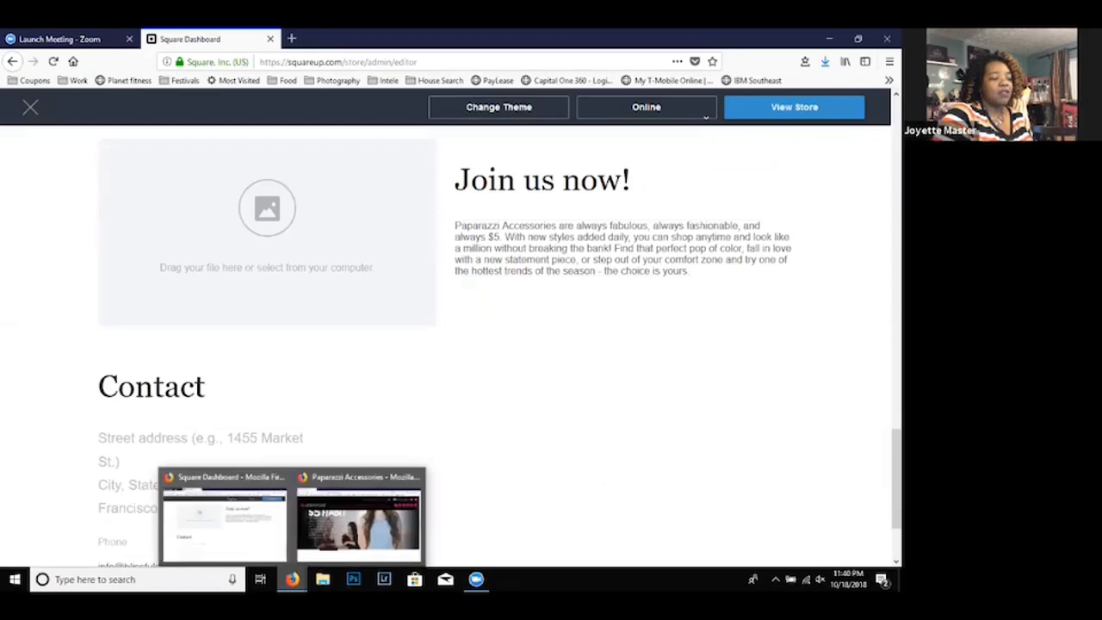
{"action": "left_click", "coordinate": [338, 520]}
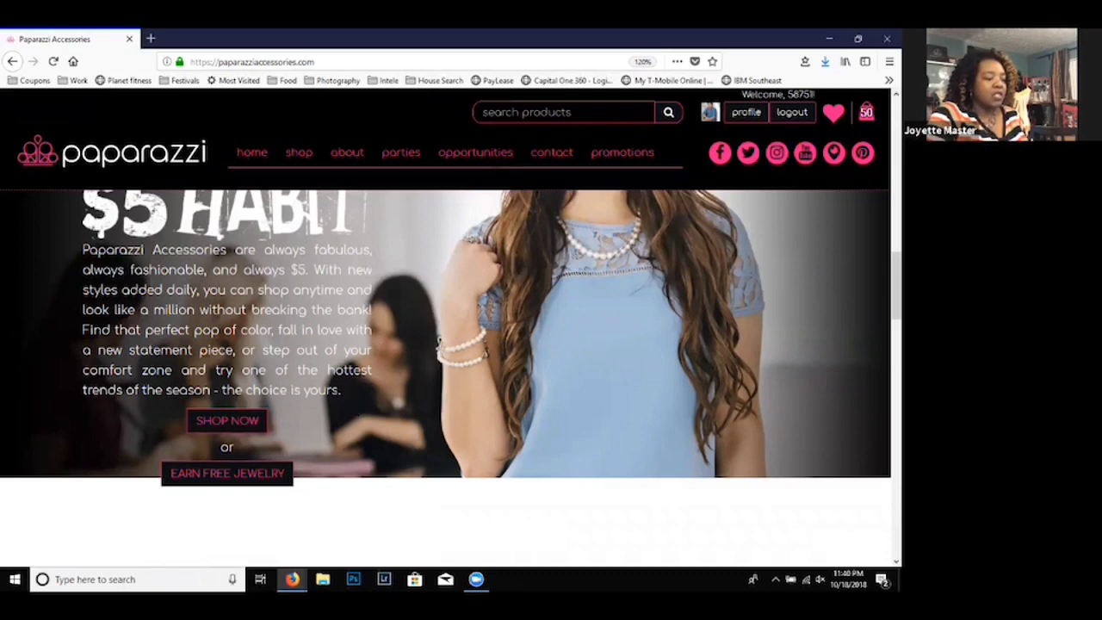
{"action": "left_click_drag", "start_coordinate": [341, 393], "coordinate": [81, 252]}
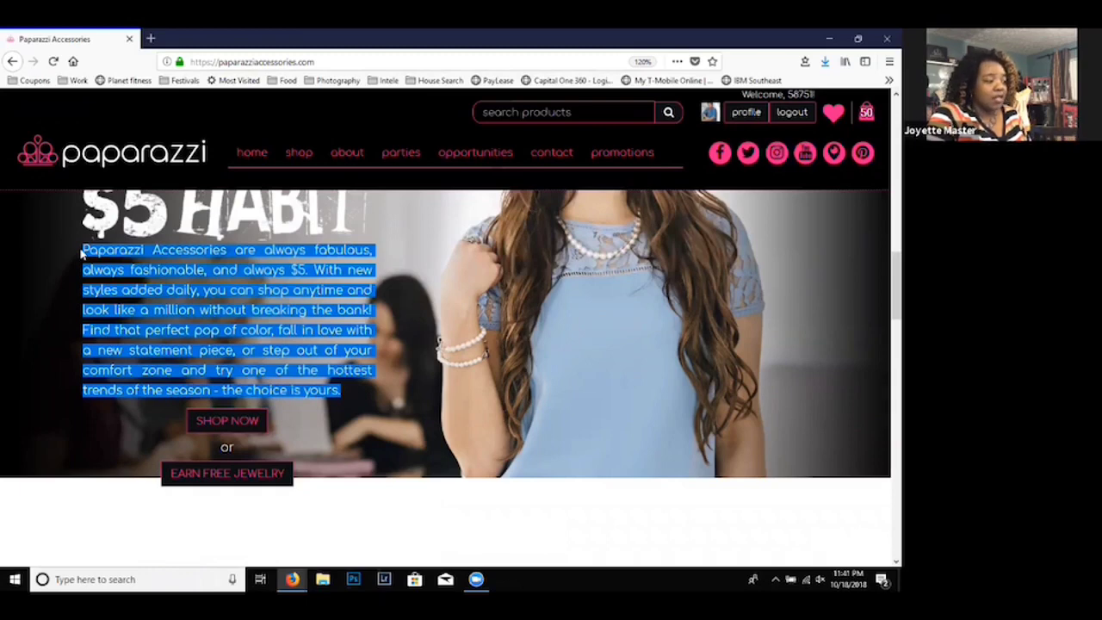
{"action": "right_click", "coordinate": [82, 251]}
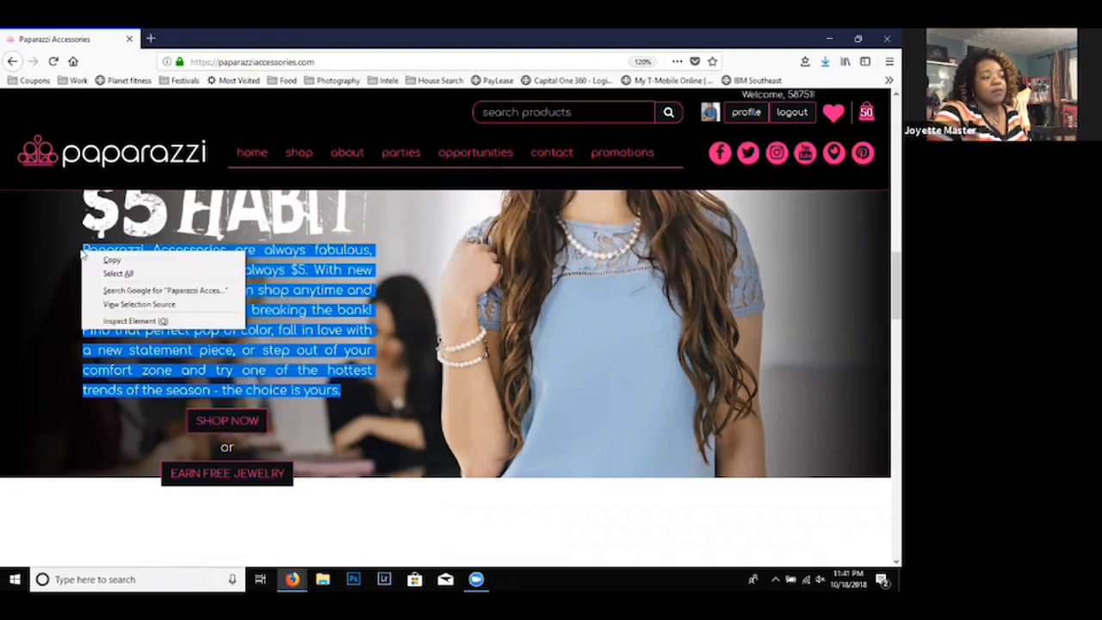
{"action": "left_click", "coordinate": [127, 267]}
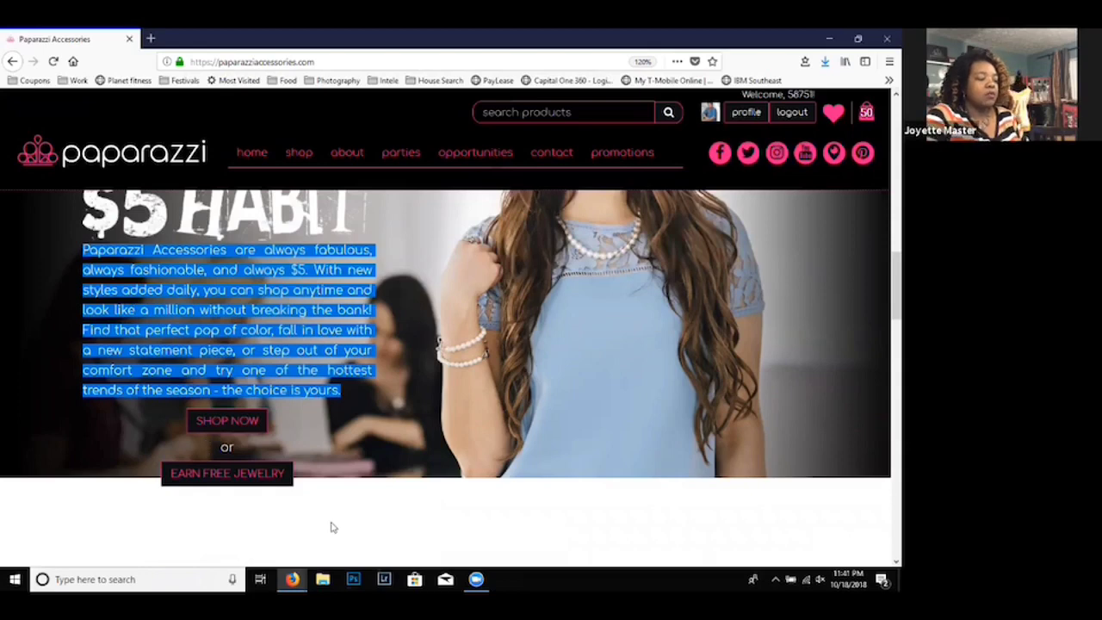
- Switch back to the Square store editor and fill the About section with the heading "Join us now!" and the copied Paparazzi paragraph
{"action": "mouse_move", "coordinate": [293, 578]}
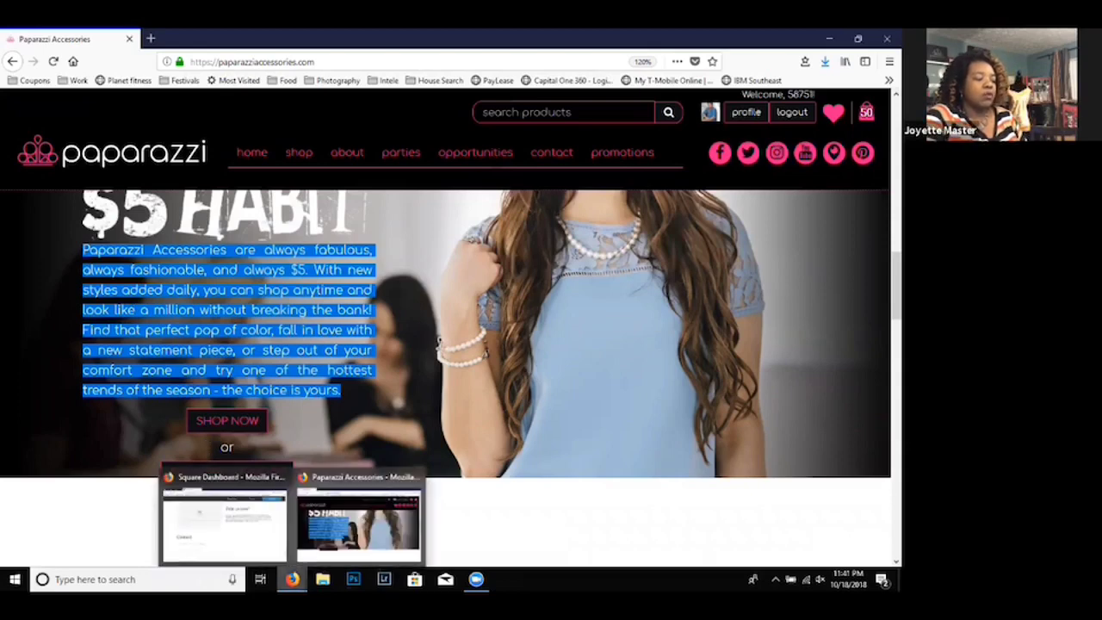
{"action": "left_click", "coordinate": [276, 536]}
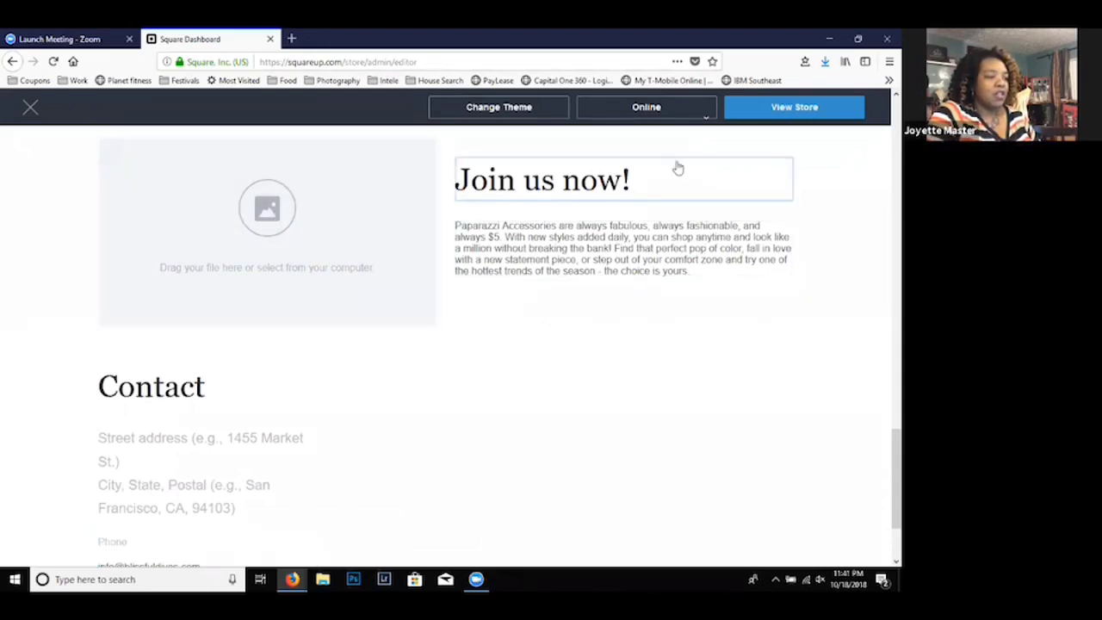
- Go to the store's Contact section and open its street address and phone fields for editing
{"action": "scroll", "coordinate": [881, 153], "scroll_direction": "up", "scroll_amount": 15}
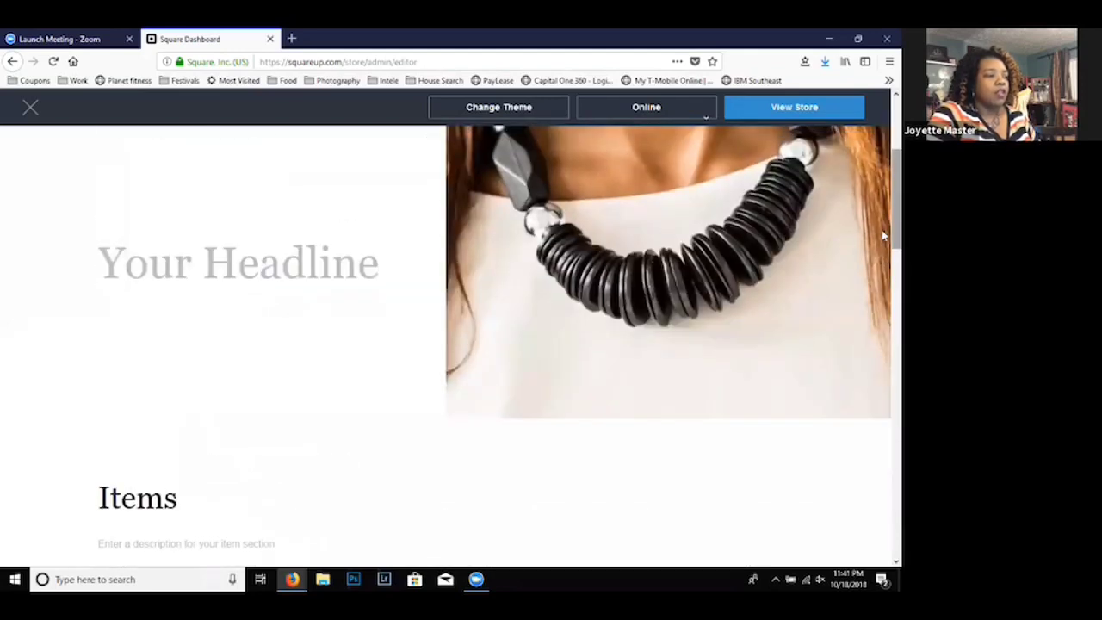
{"action": "scroll", "coordinate": [881, 229], "scroll_direction": "up", "scroll_amount": 5}
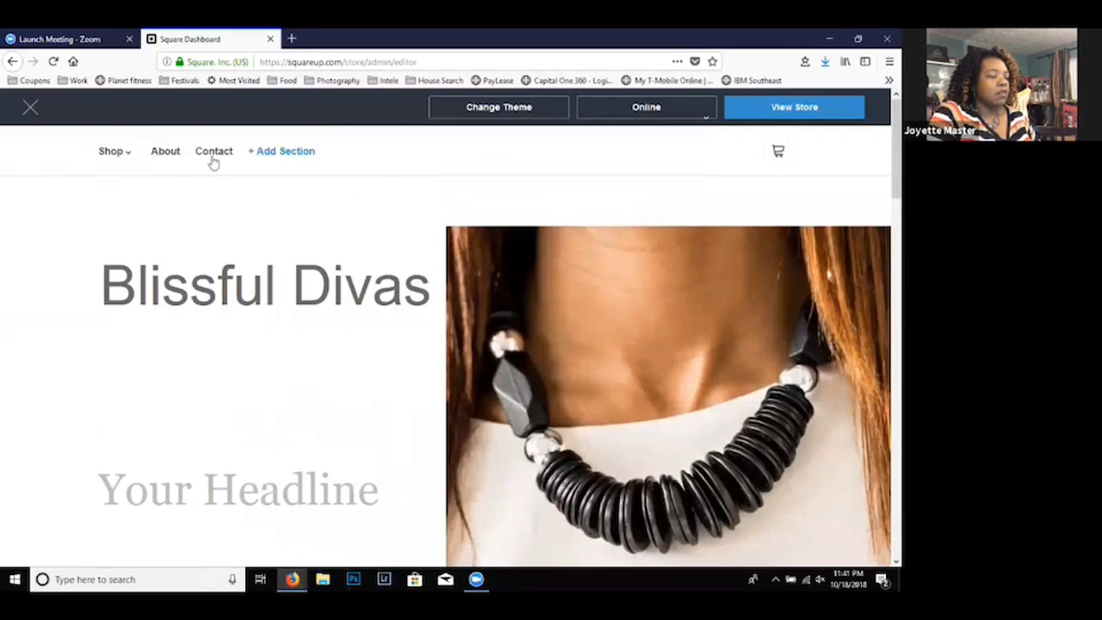
{"action": "scroll", "coordinate": [211, 157], "scroll_direction": "down", "scroll_amount": 3}
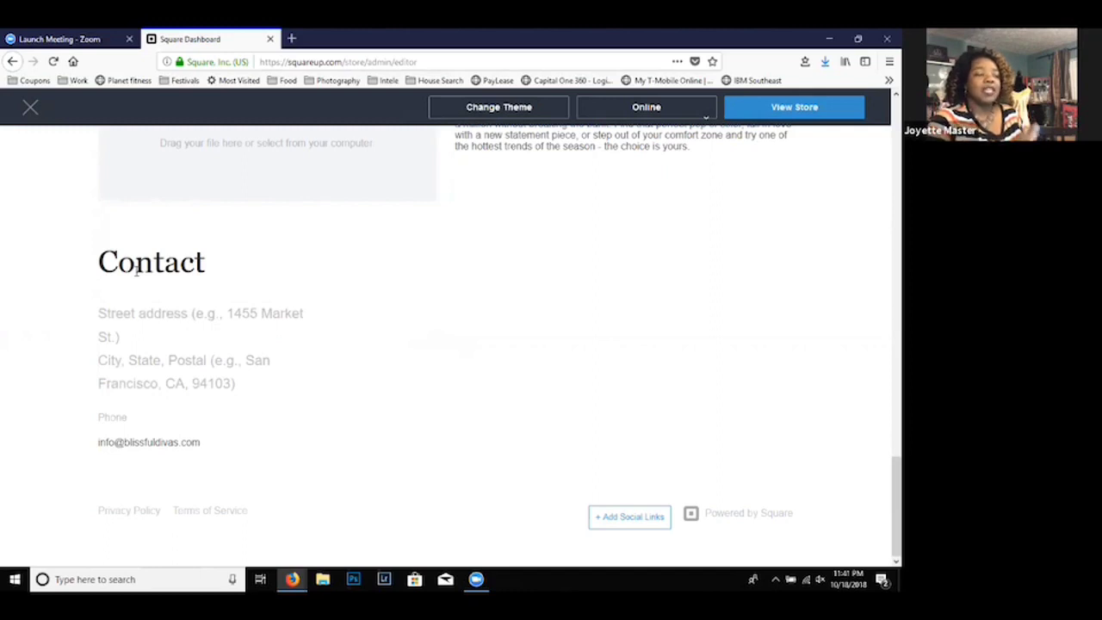
{"action": "left_click", "coordinate": [139, 318]}
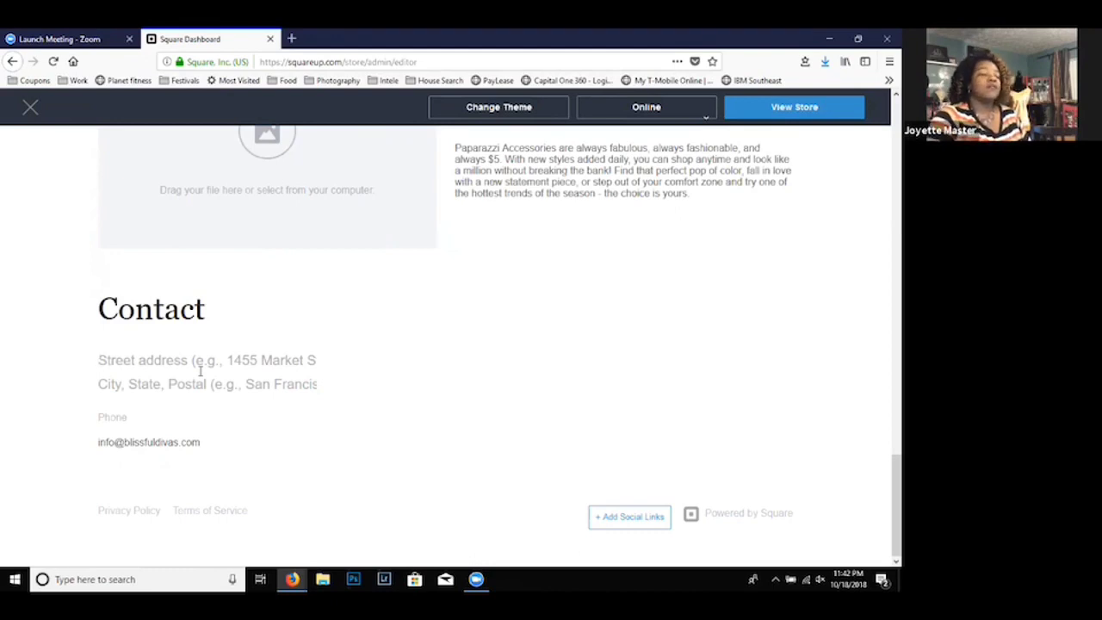
{"action": "left_click", "coordinate": [121, 424]}
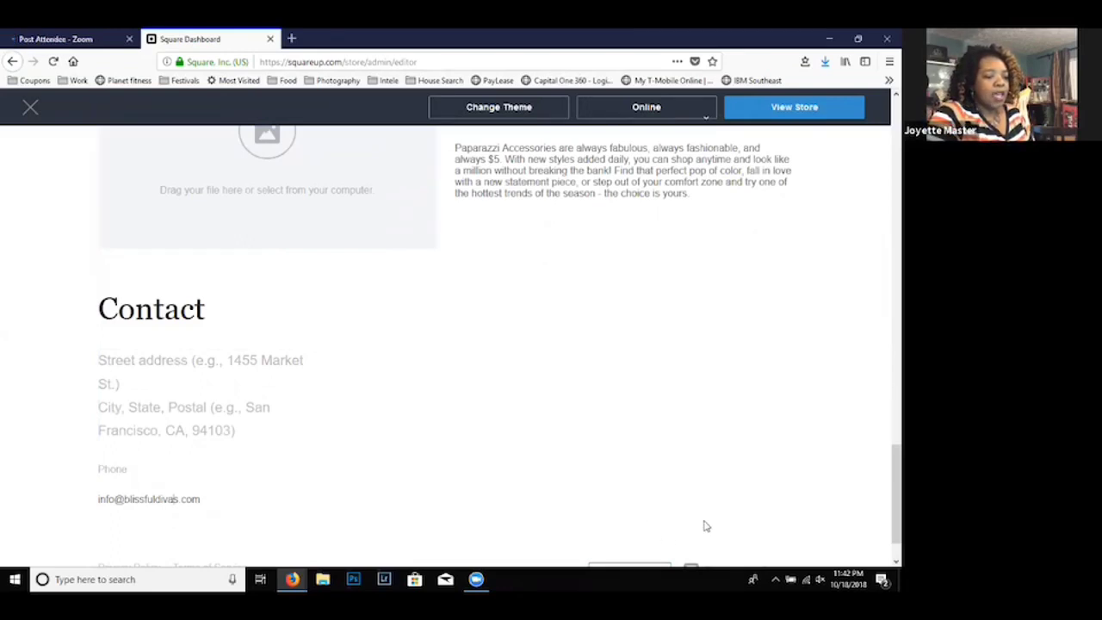
- Add social links to the store footer, entering "blissfuldivas" for Facebook and the account username for Instagram
{"action": "scroll", "coordinate": [884, 536], "scroll_direction": "down", "scroll_amount": 1}
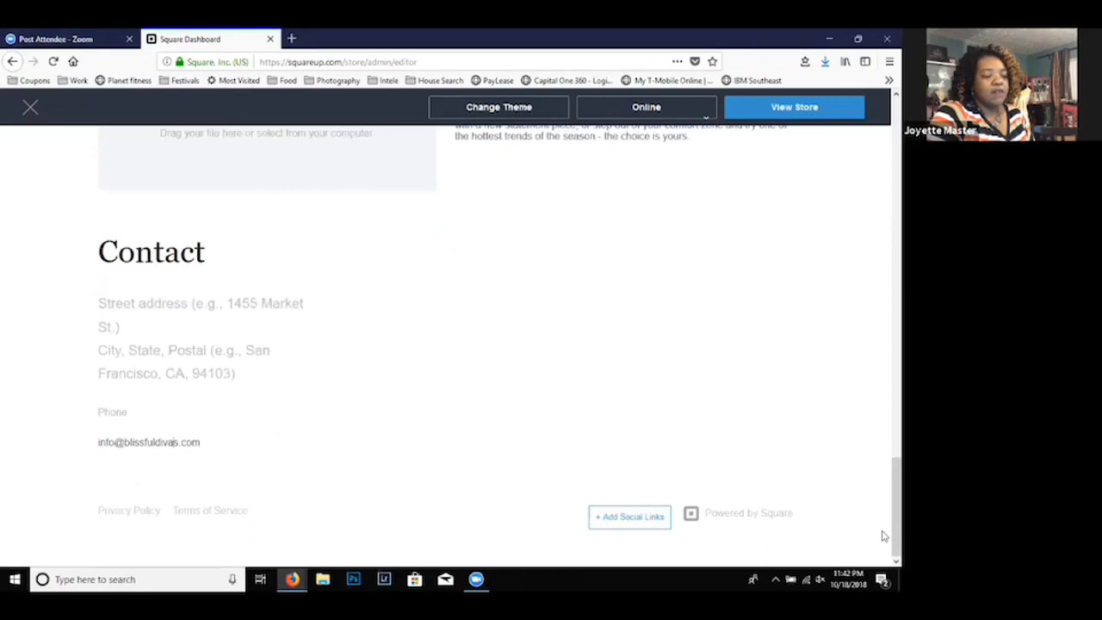
{"action": "left_click", "coordinate": [616, 516]}
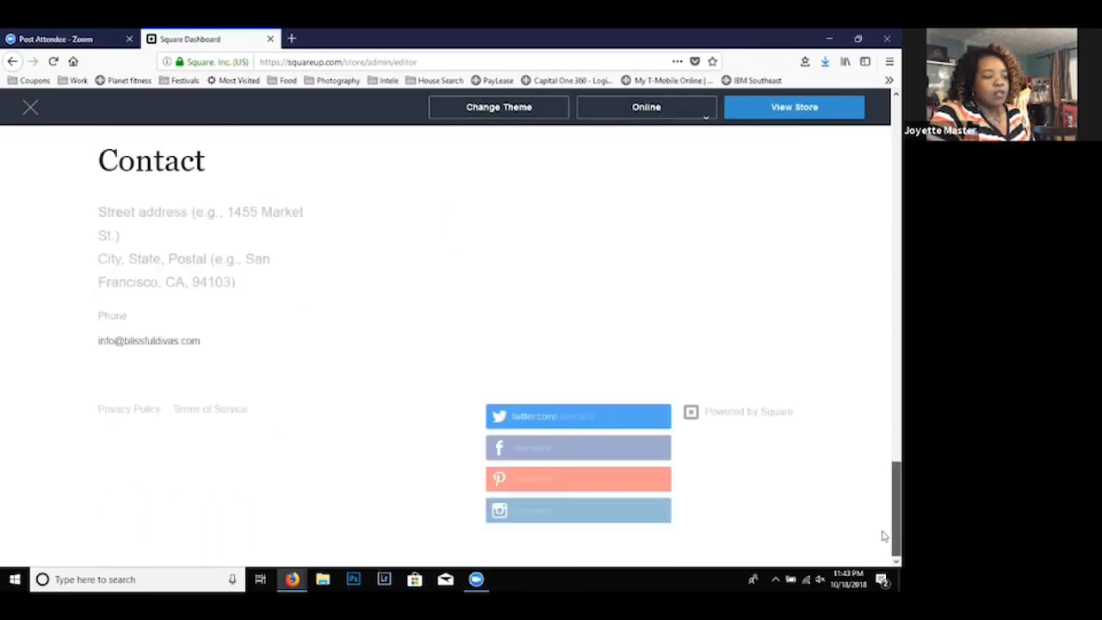
{"action": "left_click", "coordinate": [536, 448]}
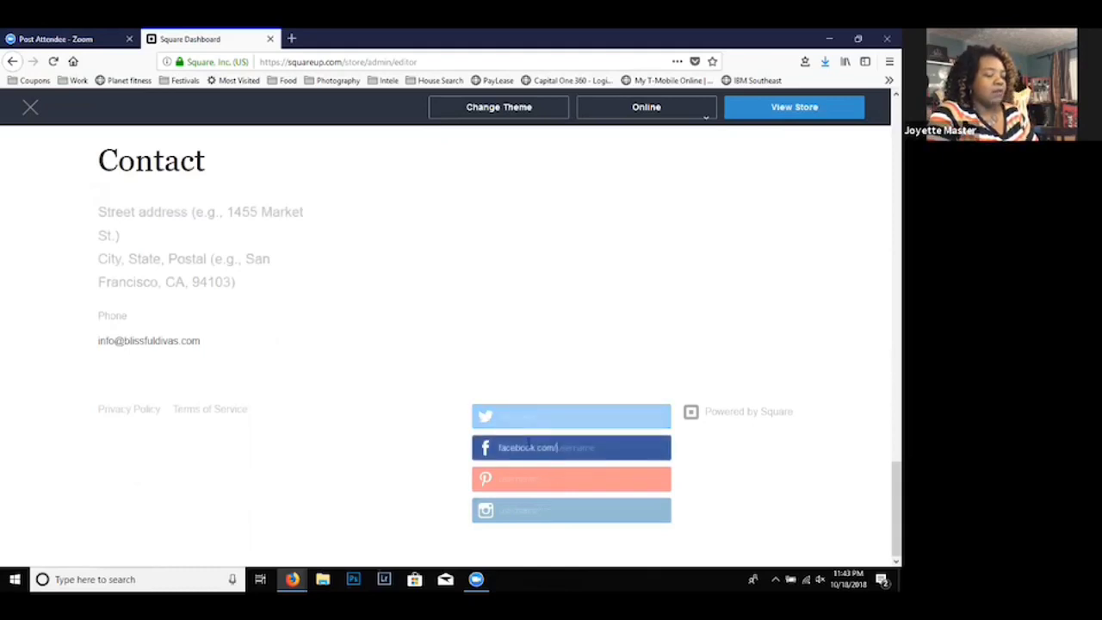
{"action": "type", "text": "blissfuldivas"}
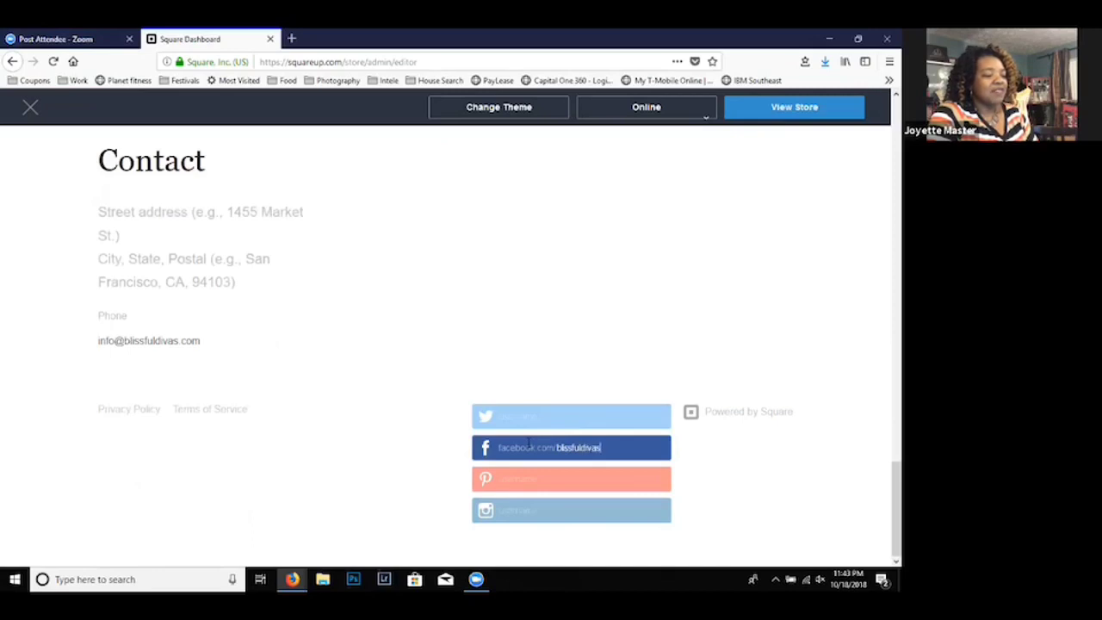
{"action": "left_click", "coordinate": [563, 507]}
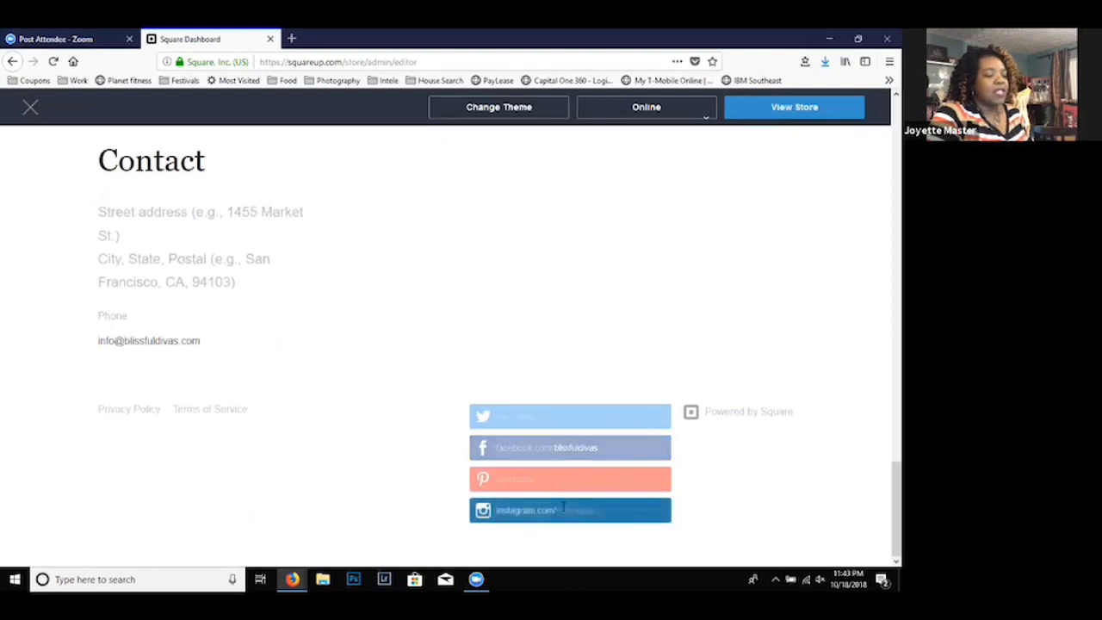
{"action": "type", "text": "japhilia"}
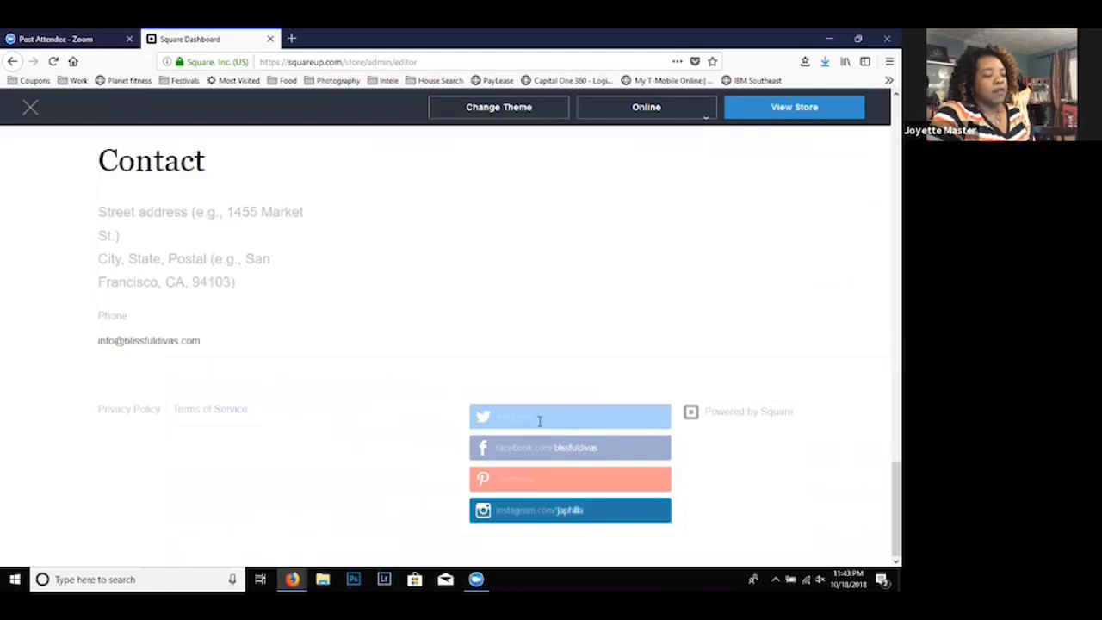
{"action": "left_click", "coordinate": [539, 420]}
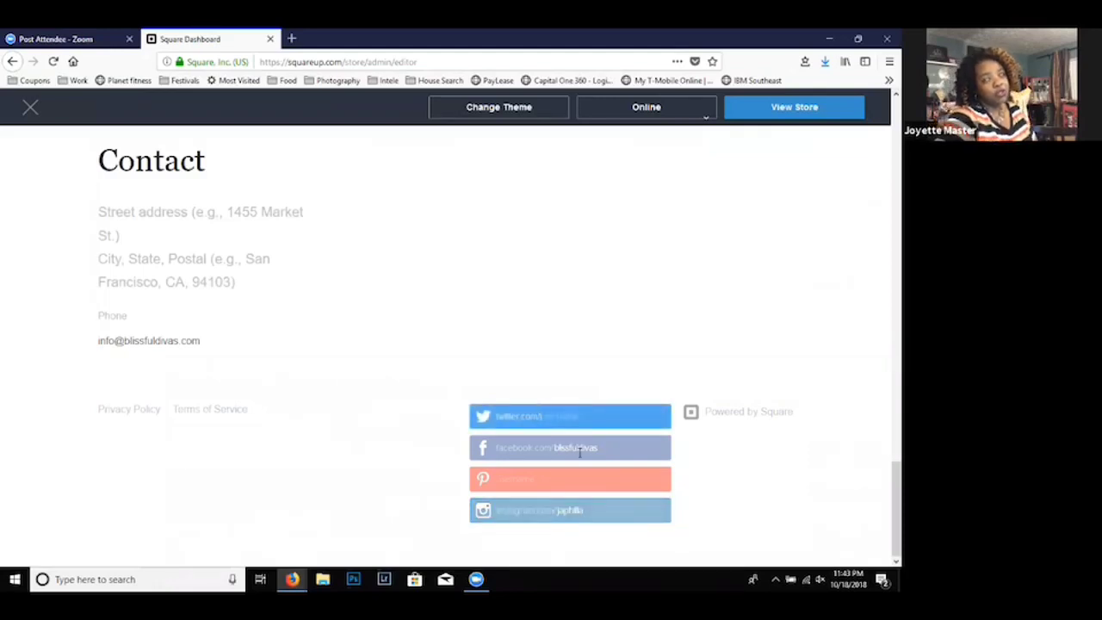
{"action": "left_click", "coordinate": [749, 283]}
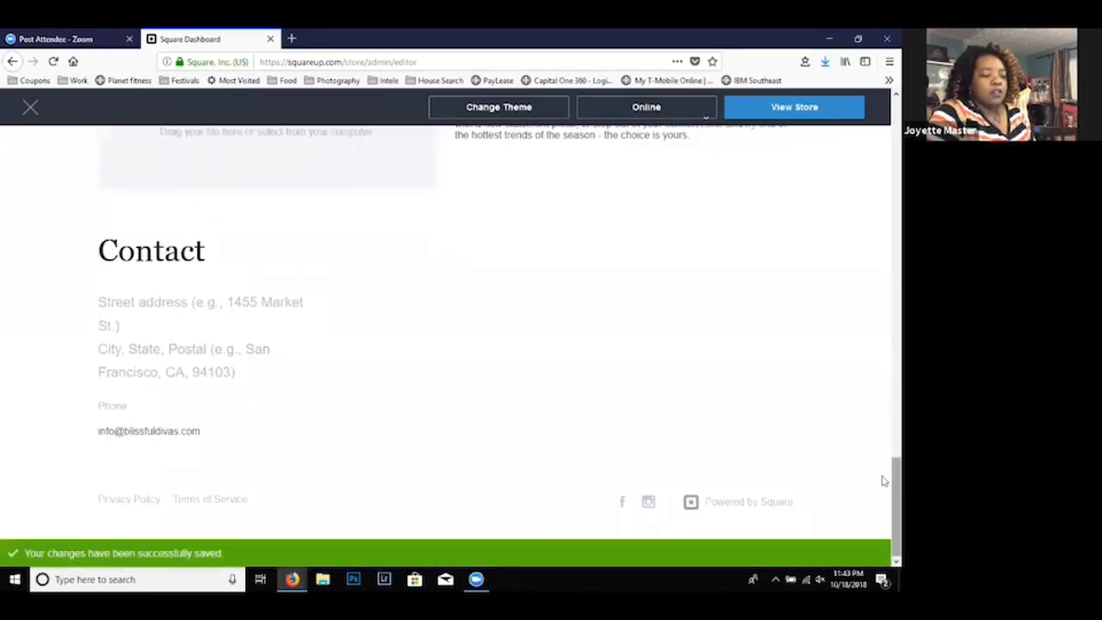
- Remove the category item sections such as "Necklaces - Yellow" and "Rings" from the store page, leaving the empty "Items" section
{"action": "left_click_drag", "start_coordinate": [894, 481], "coordinate": [882, 501]}
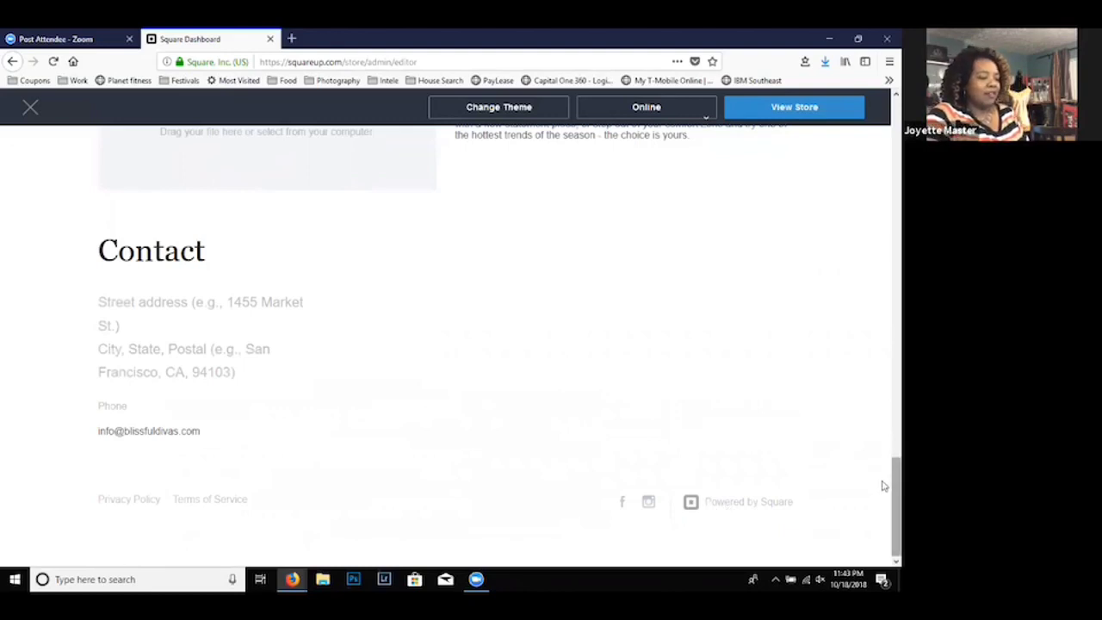
{"action": "left_click_drag", "start_coordinate": [882, 483], "coordinate": [882, 272]}
{"action": "mouse_move", "coordinate": [565, 160]}
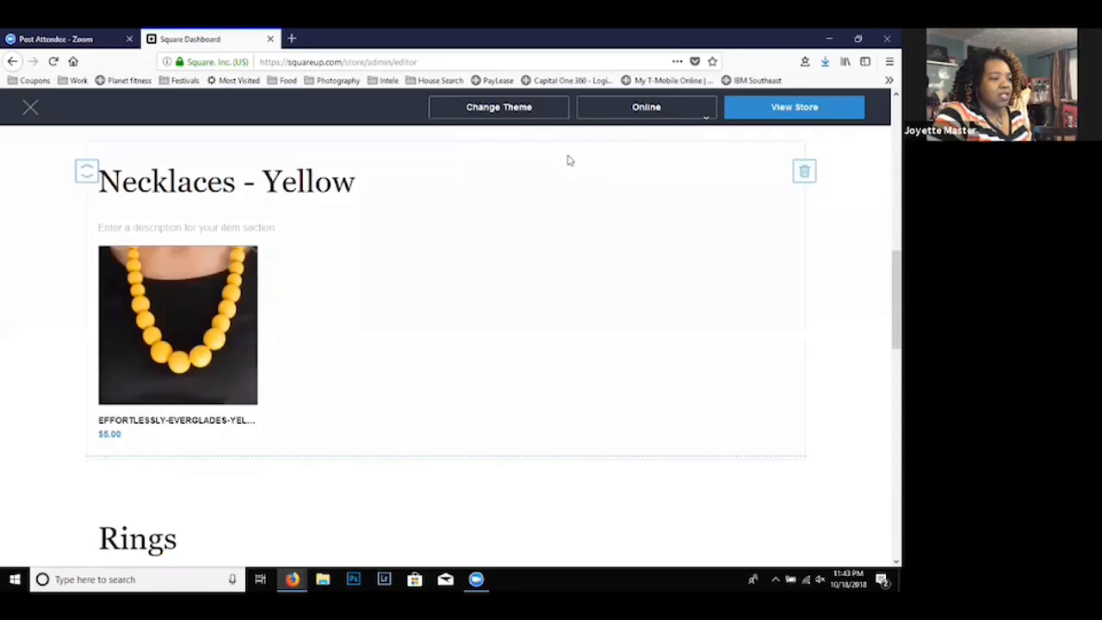
{"action": "left_click", "coordinate": [803, 173]}
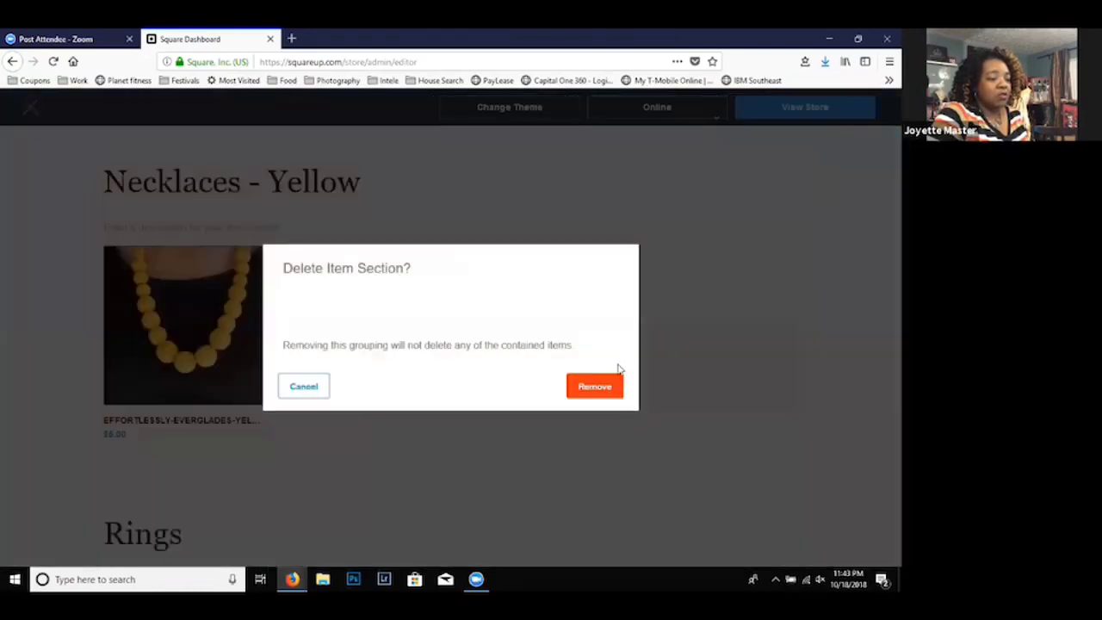
{"action": "left_click", "coordinate": [588, 388]}
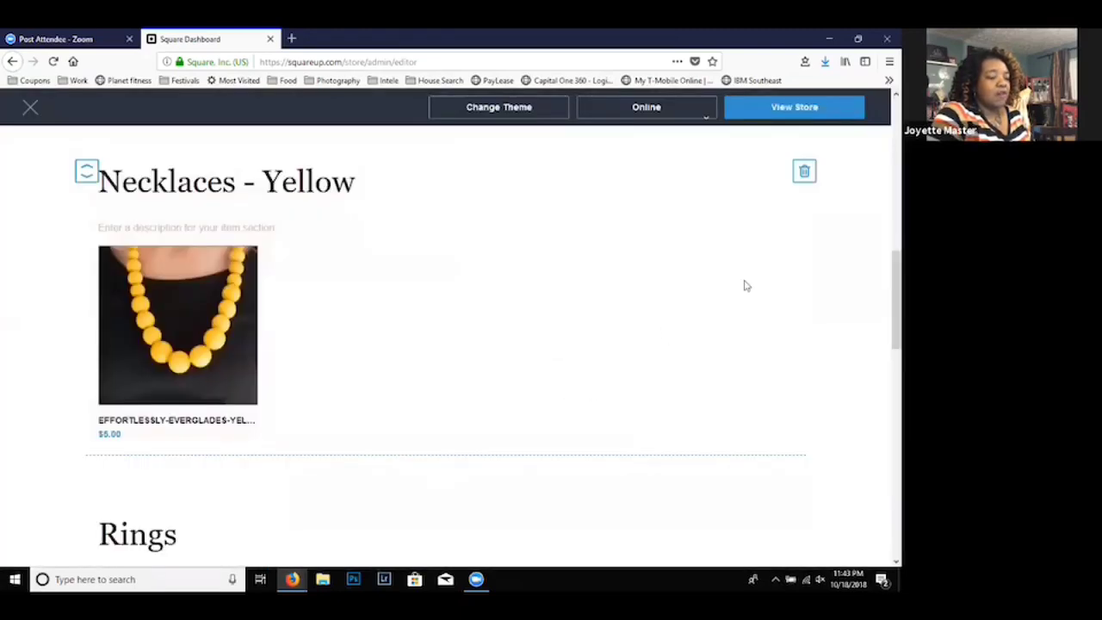
{"action": "left_click", "coordinate": [804, 181]}
{"action": "left_click", "coordinate": [603, 389]}
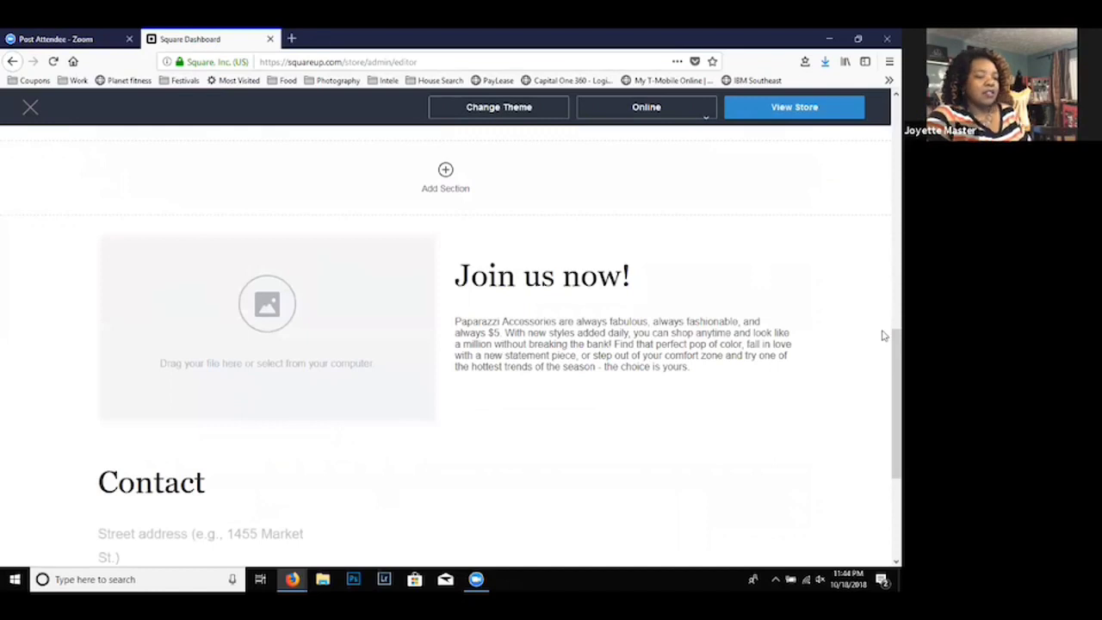
- Delete the empty "Items" section above the "Join us now!" block
{"action": "scroll", "coordinate": [882, 336], "scroll_direction": "up", "scroll_amount": 1}
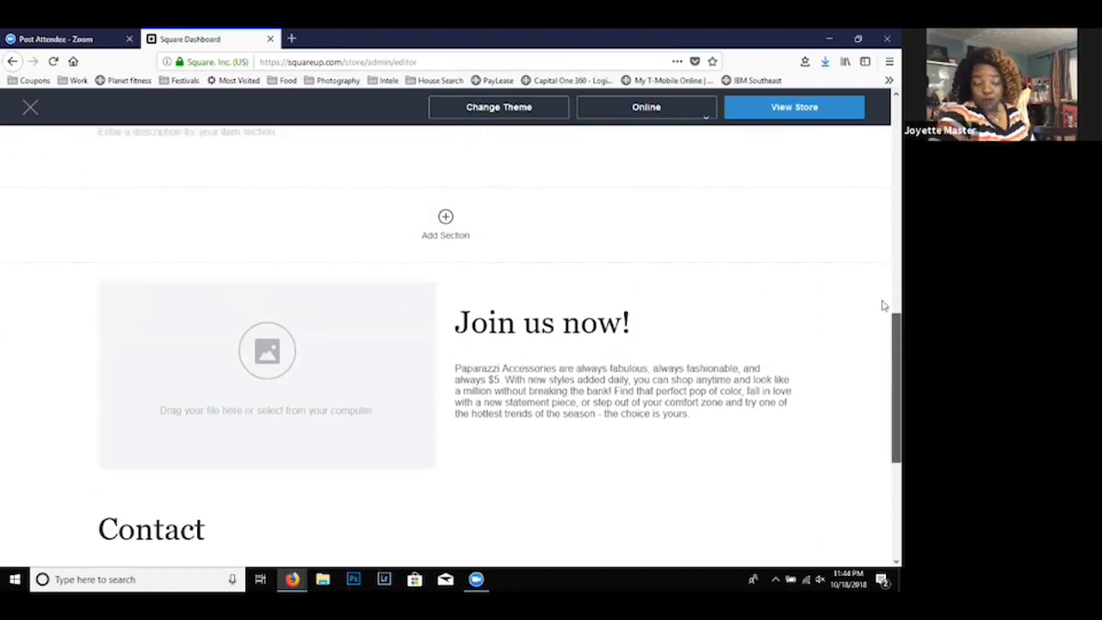
{"action": "scroll", "coordinate": [882, 292], "scroll_direction": "up", "scroll_amount": 4}
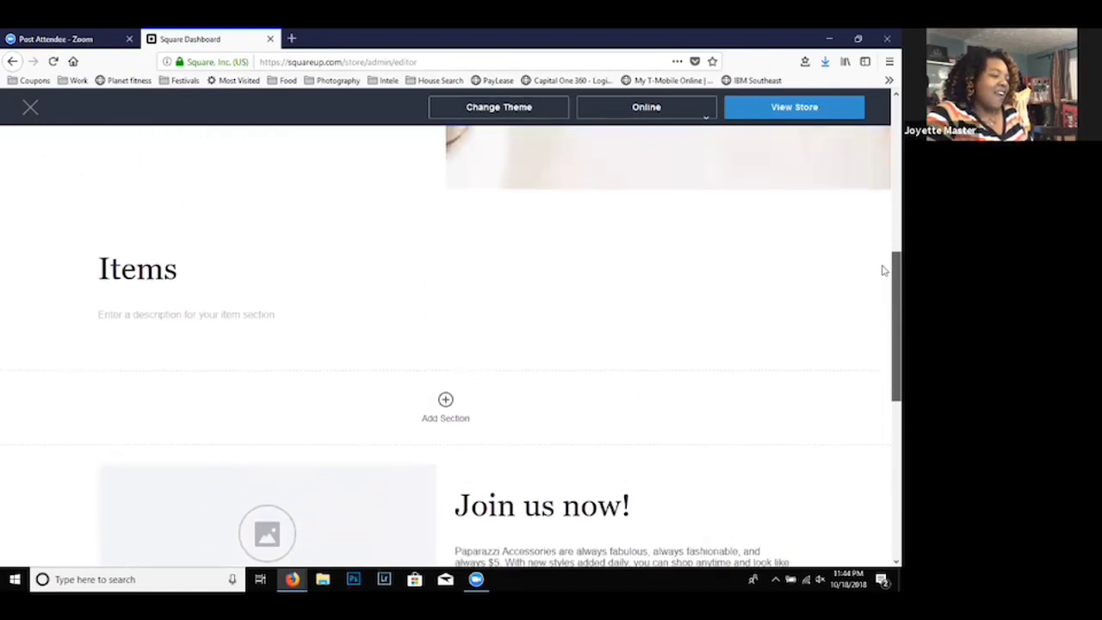
{"action": "scroll", "coordinate": [883, 270], "scroll_direction": "up", "scroll_amount": 3}
{"action": "scroll", "coordinate": [882, 293], "scroll_direction": "down", "scroll_amount": 5}
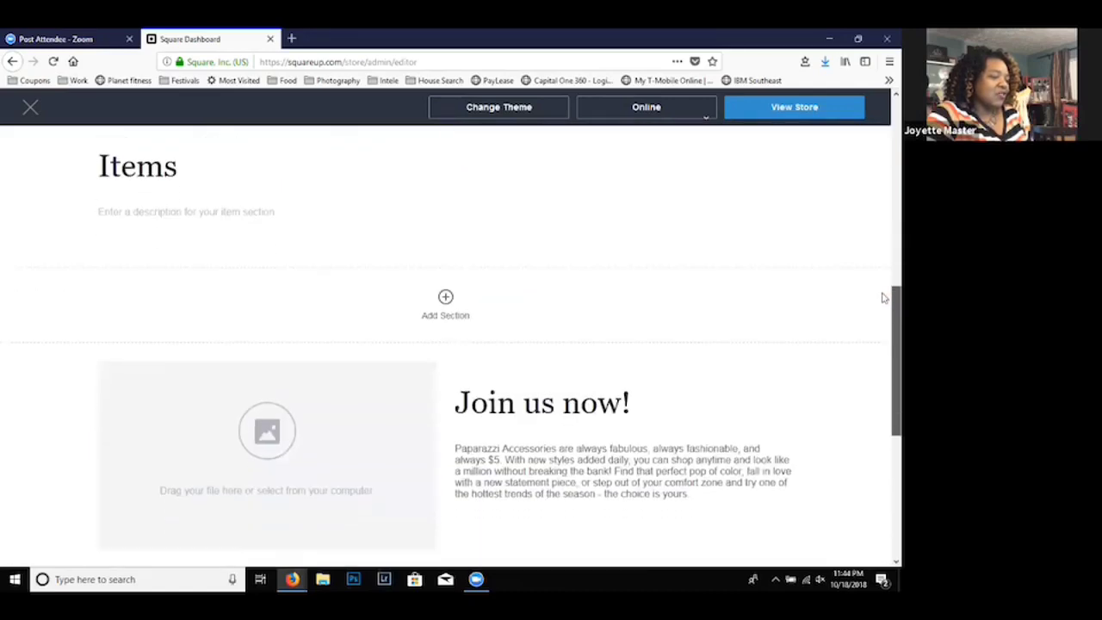
{"action": "scroll", "coordinate": [882, 292], "scroll_direction": "up", "scroll_amount": 1}
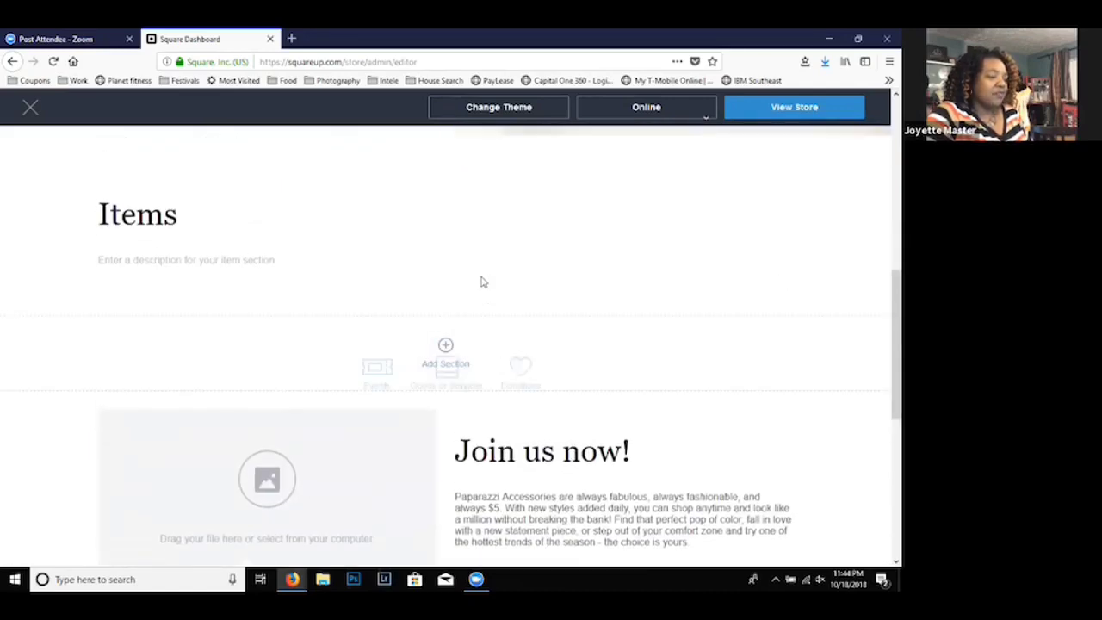
{"action": "mouse_move", "coordinate": [485, 268]}
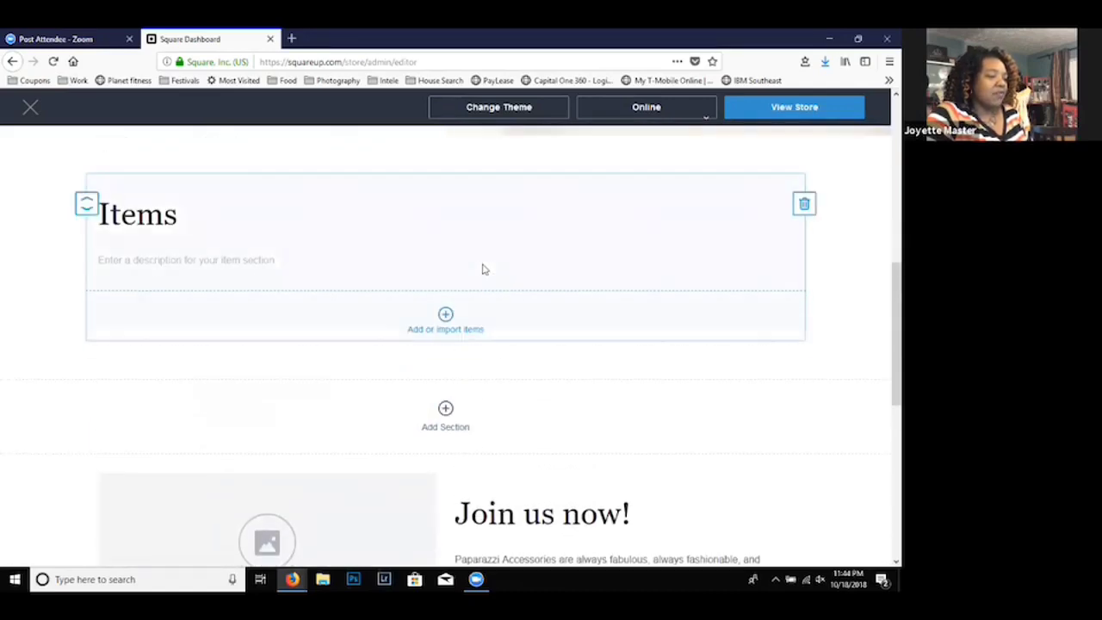
{"action": "left_click", "coordinate": [804, 205]}
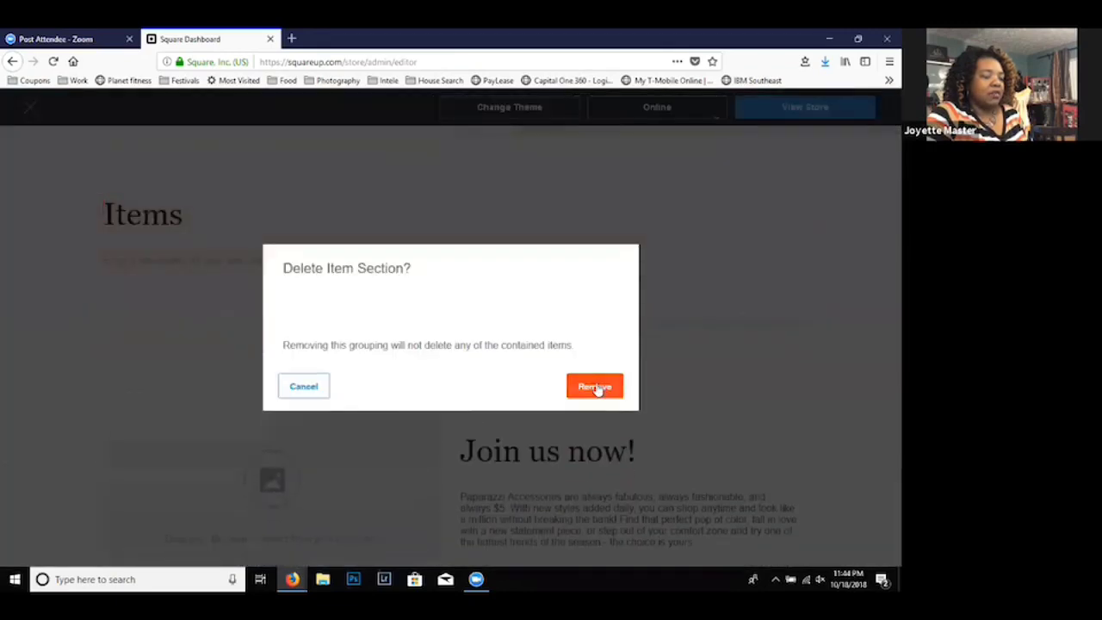
{"action": "left_click", "coordinate": [594, 386]}
- Add a new Goods or Services section above the "Join us now!" block and title it "Necklaces"
{"action": "mouse_move", "coordinate": [469, 215]}
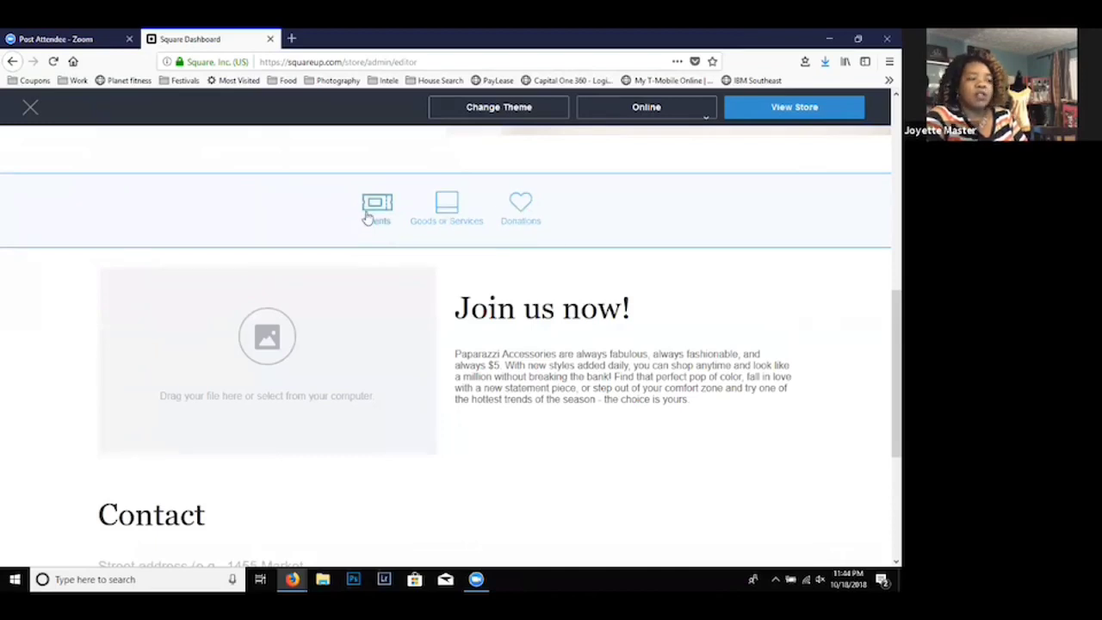
{"action": "left_click", "coordinate": [454, 218]}
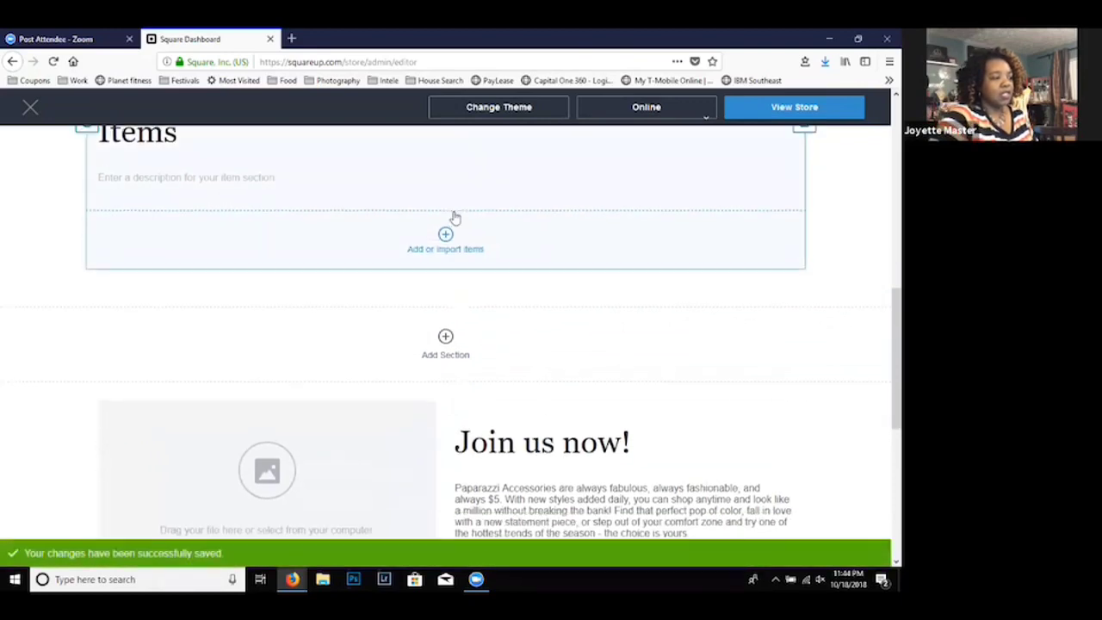
{"action": "left_click", "coordinate": [160, 138]}
{"action": "double_click", "coordinate": [172, 134]}
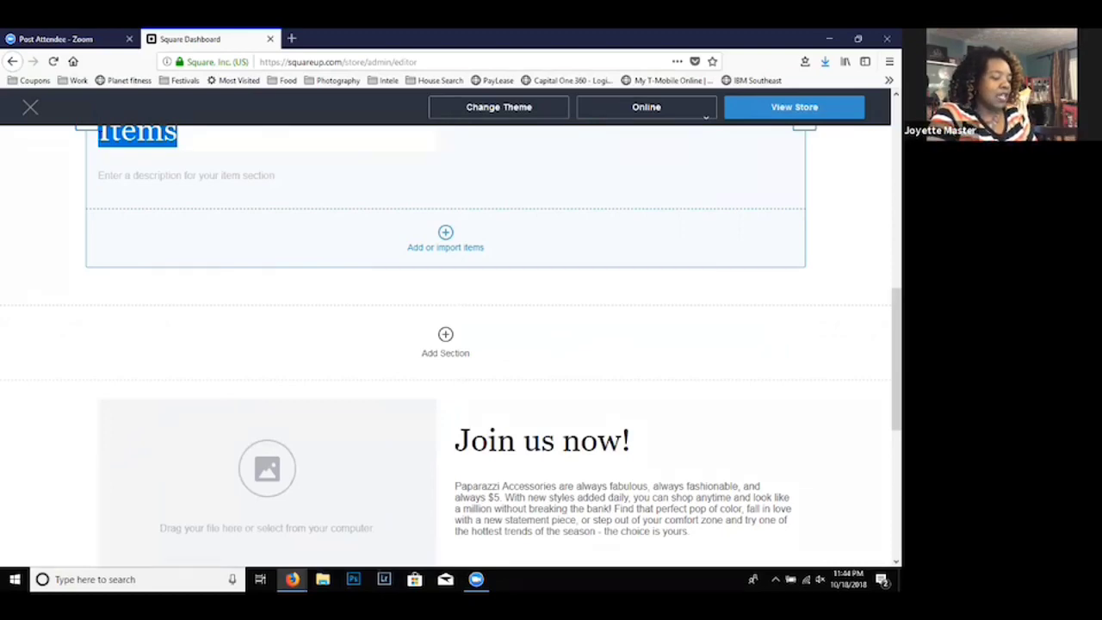
{"action": "type", "text": "Neckl"}
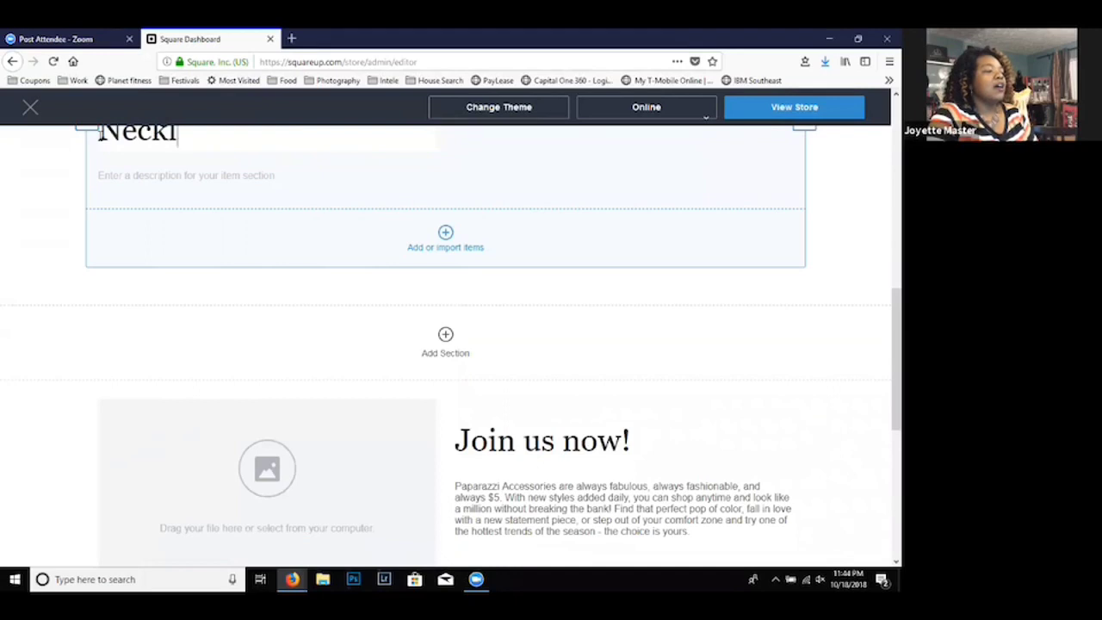
{"action": "type", "text": "ace"}
{"action": "key", "text": "BackSpace"}
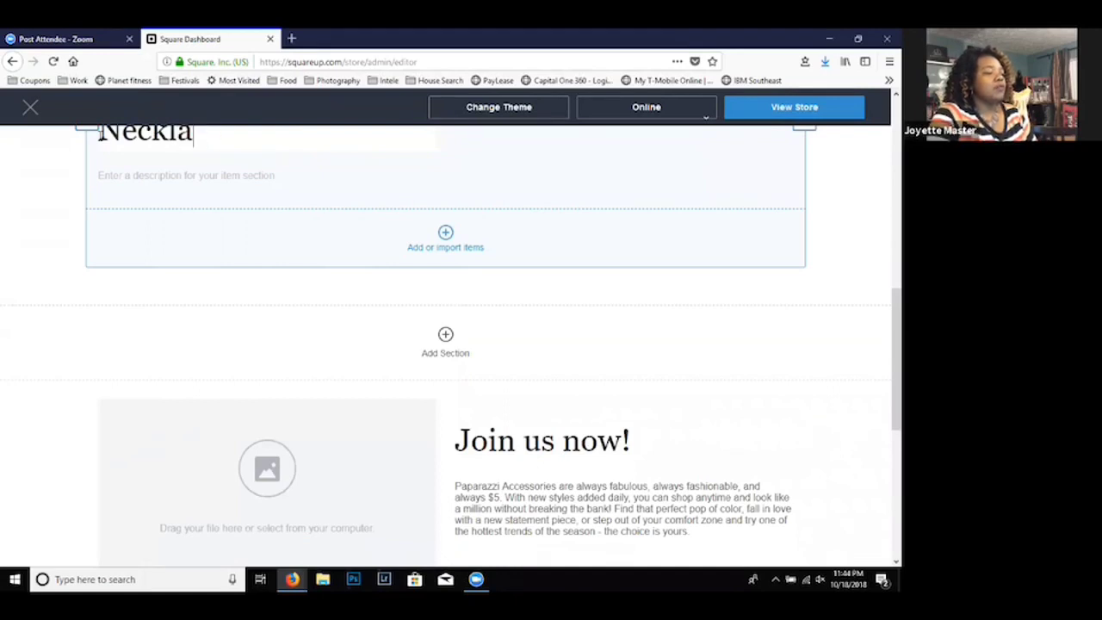
{"action": "type", "text": "ce"}
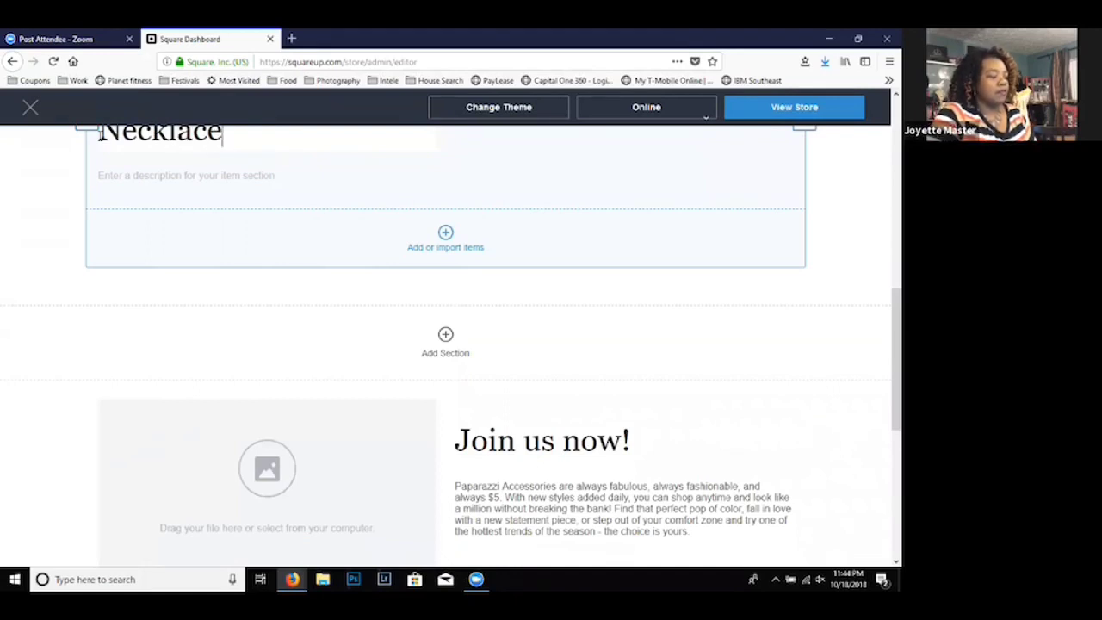
{"action": "type", "text": "s"}
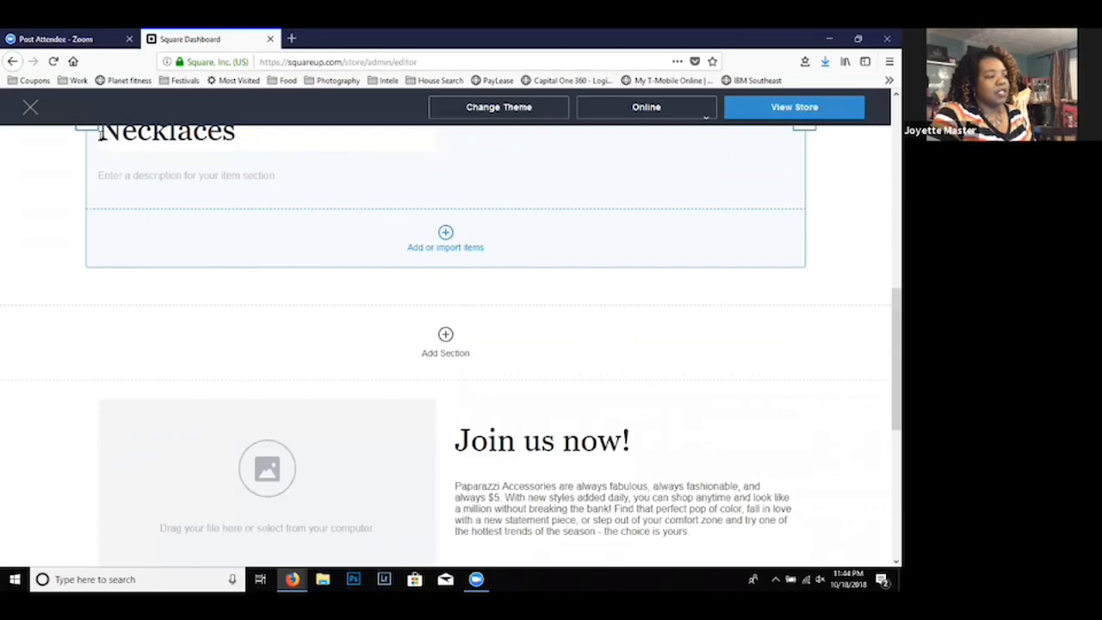
{"action": "left_click", "coordinate": [221, 176]}
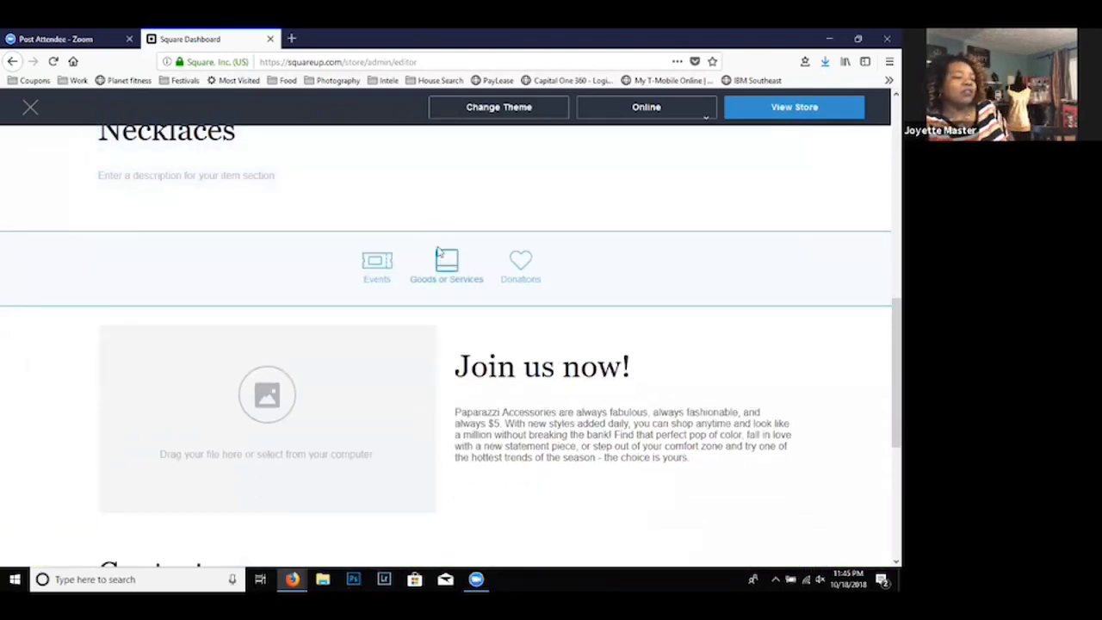
{"action": "mouse_move", "coordinate": [440, 226]}
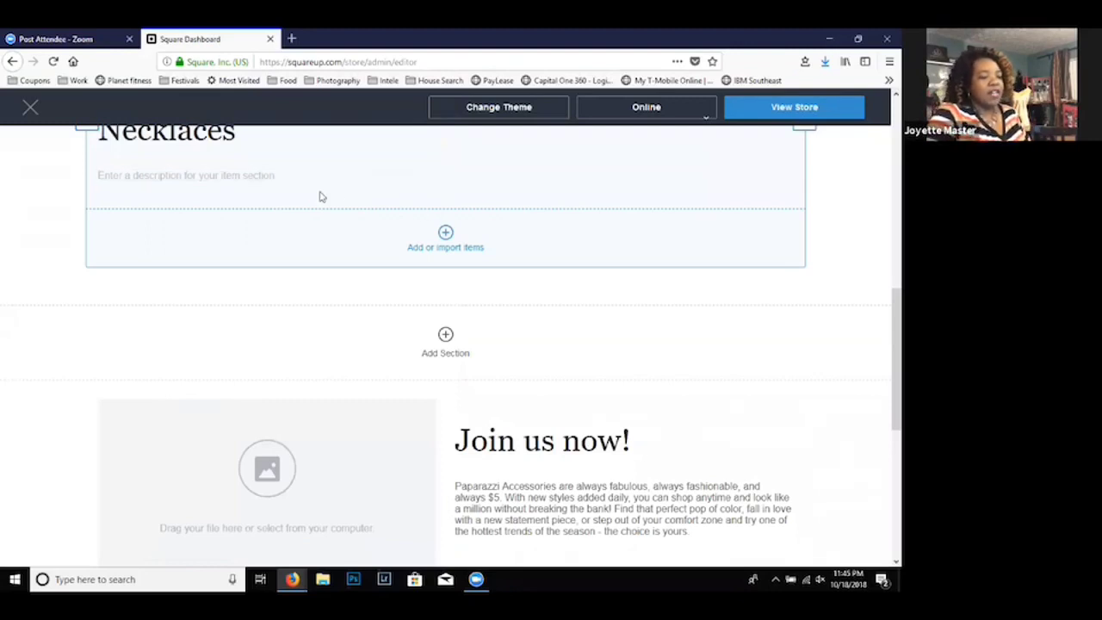
- Start a new item in the "Necklaces" section and upload the image 12_untamed__2__5 as its main picture, copying the file name
{"action": "left_click_drag", "start_coordinate": [891, 320], "coordinate": [879, 283]}
{"action": "mouse_move", "coordinate": [591, 226]}
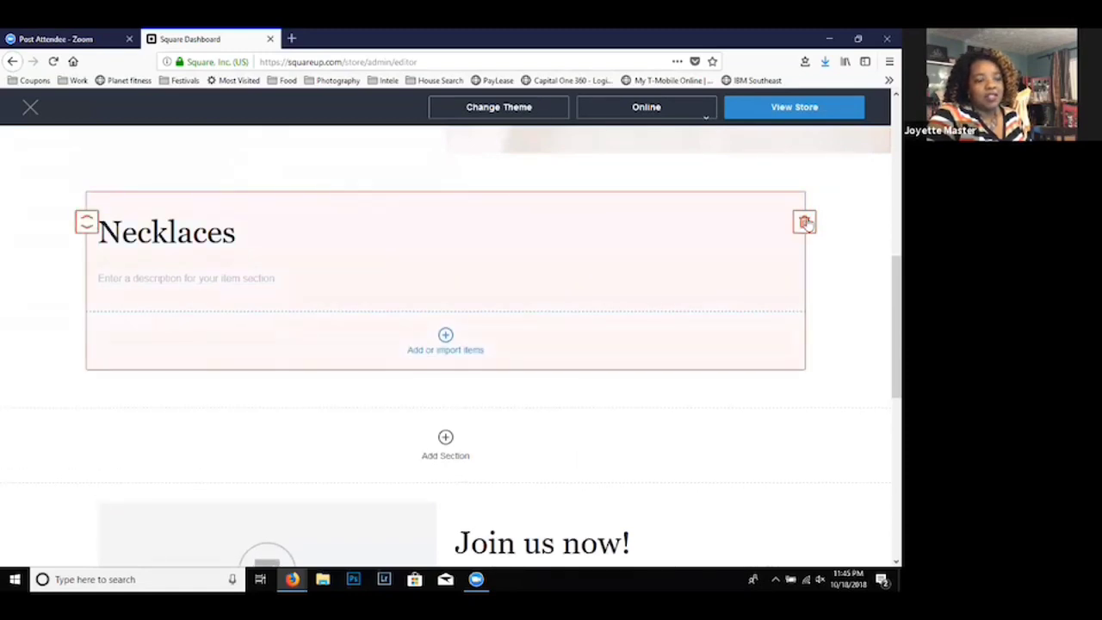
{"action": "left_click", "coordinate": [446, 342]}
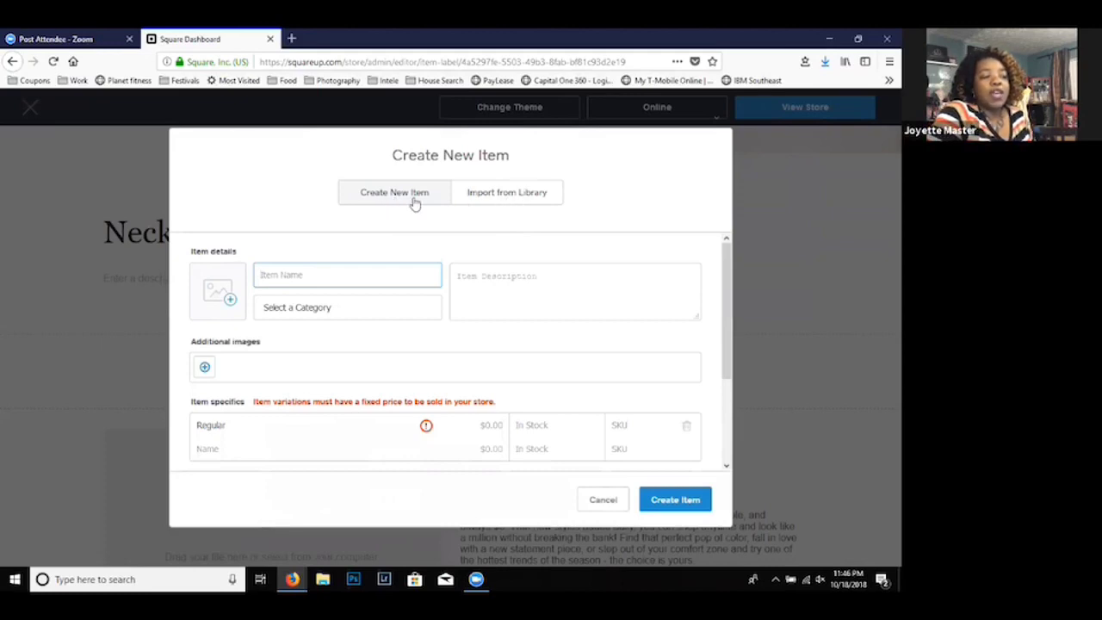
{"action": "left_click", "coordinate": [230, 301]}
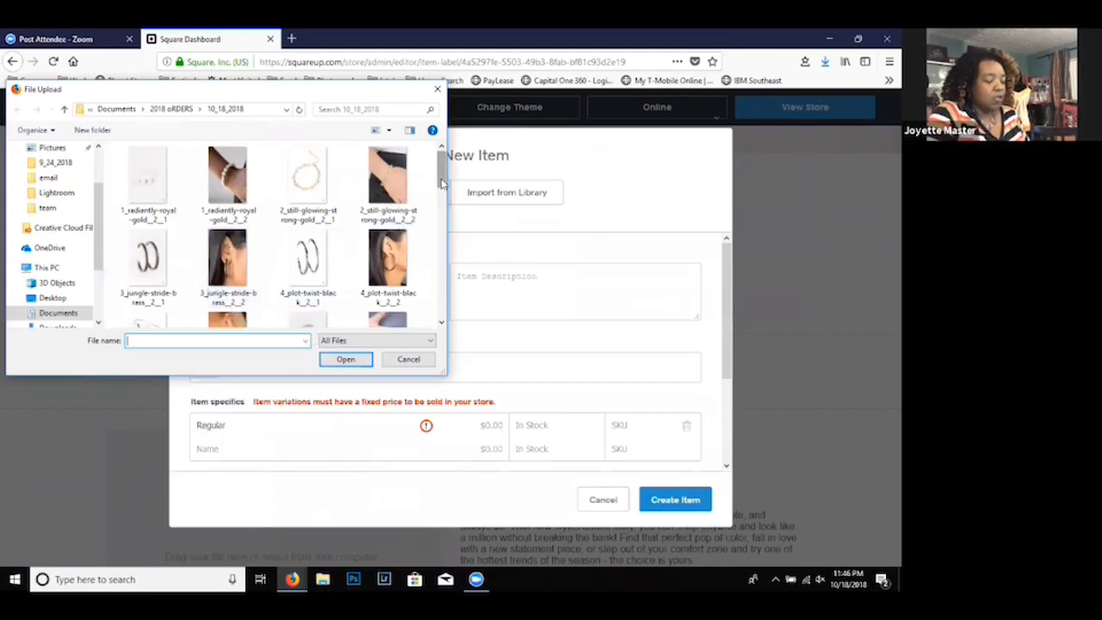
{"action": "left_click_drag", "start_coordinate": [441, 182], "coordinate": [448, 292]}
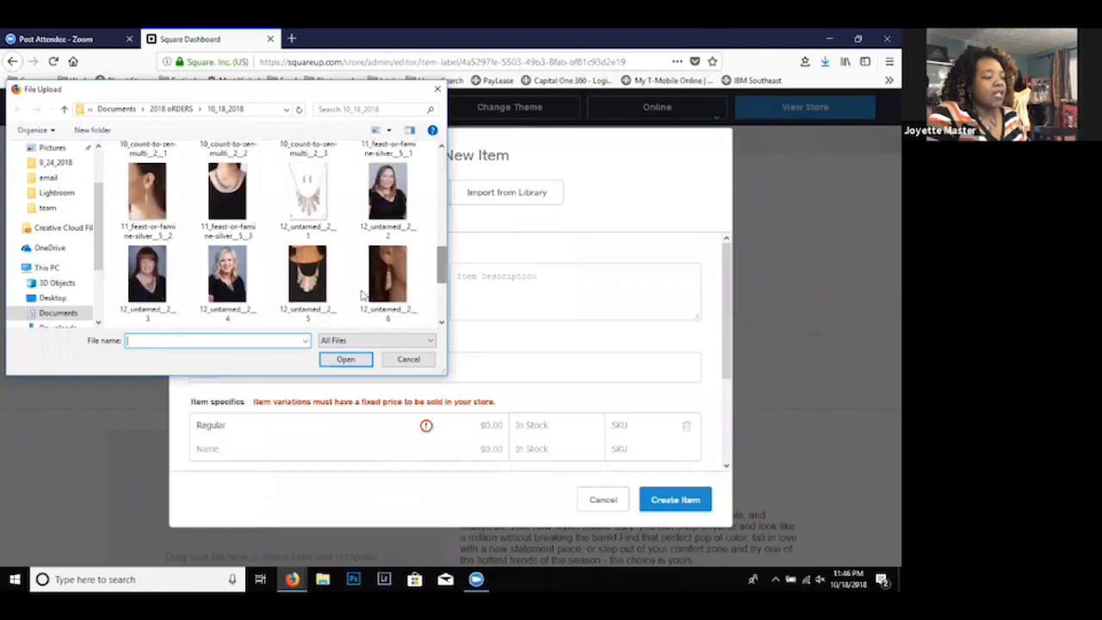
{"action": "left_click", "coordinate": [321, 313]}
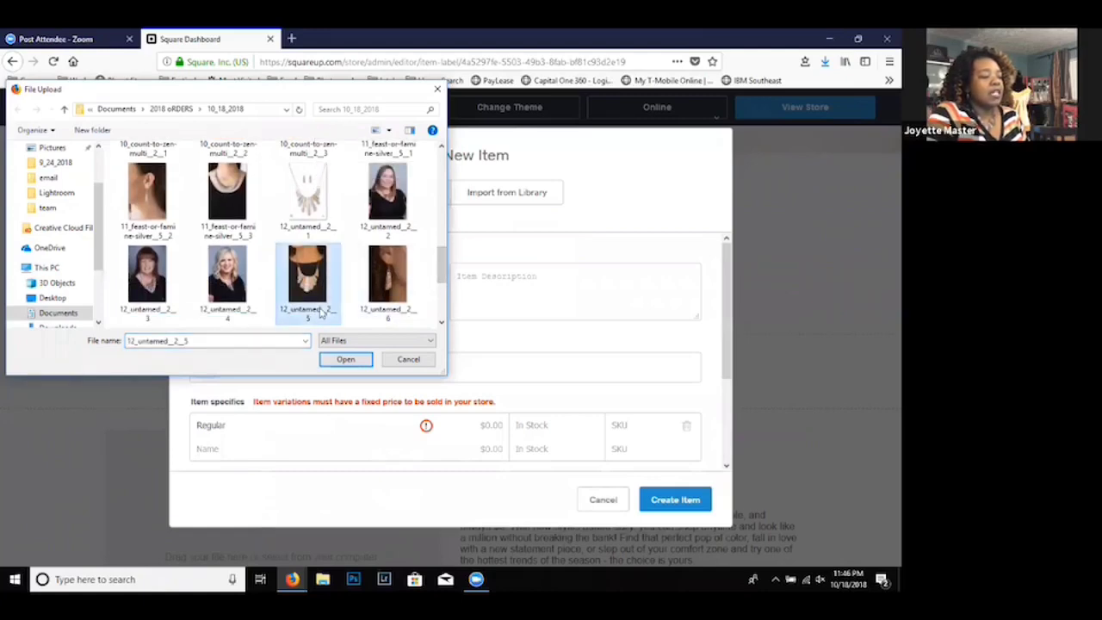
{"action": "left_click", "coordinate": [321, 312]}
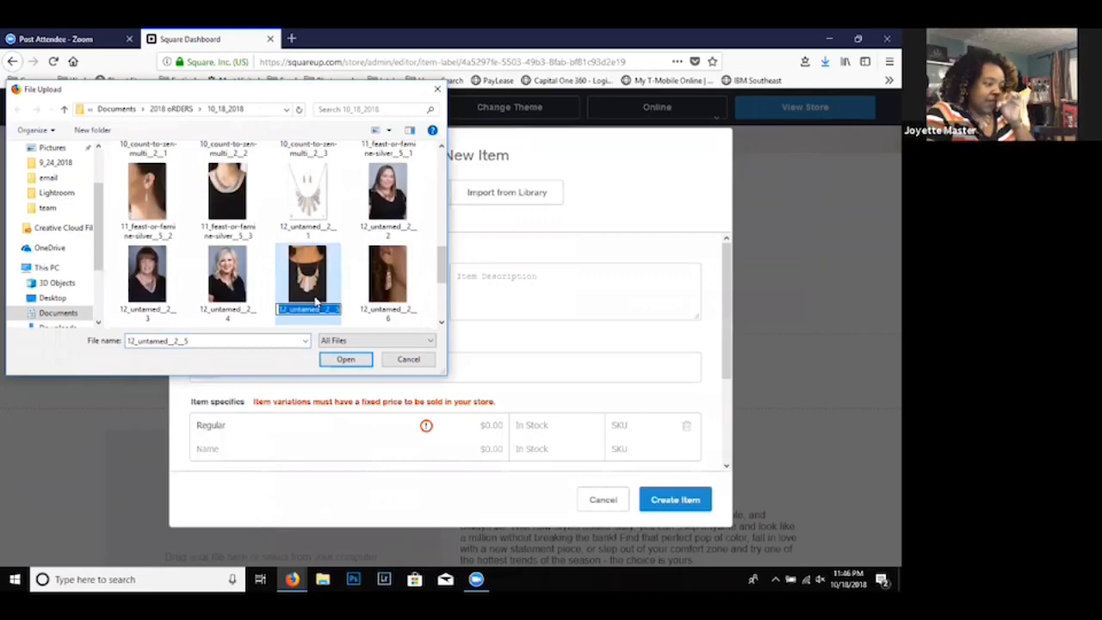
{"action": "double_click", "coordinate": [311, 294]}
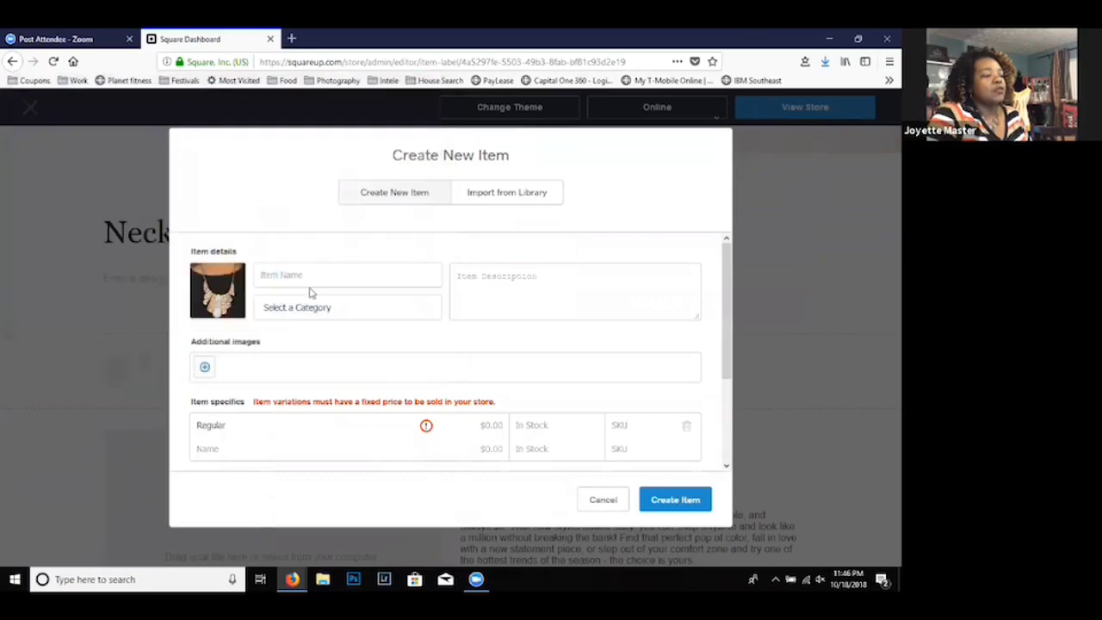
- Name the item "untamed -Multi", reusing the copied file name without its number prefix and suffix
{"action": "left_click", "coordinate": [252, 279]}
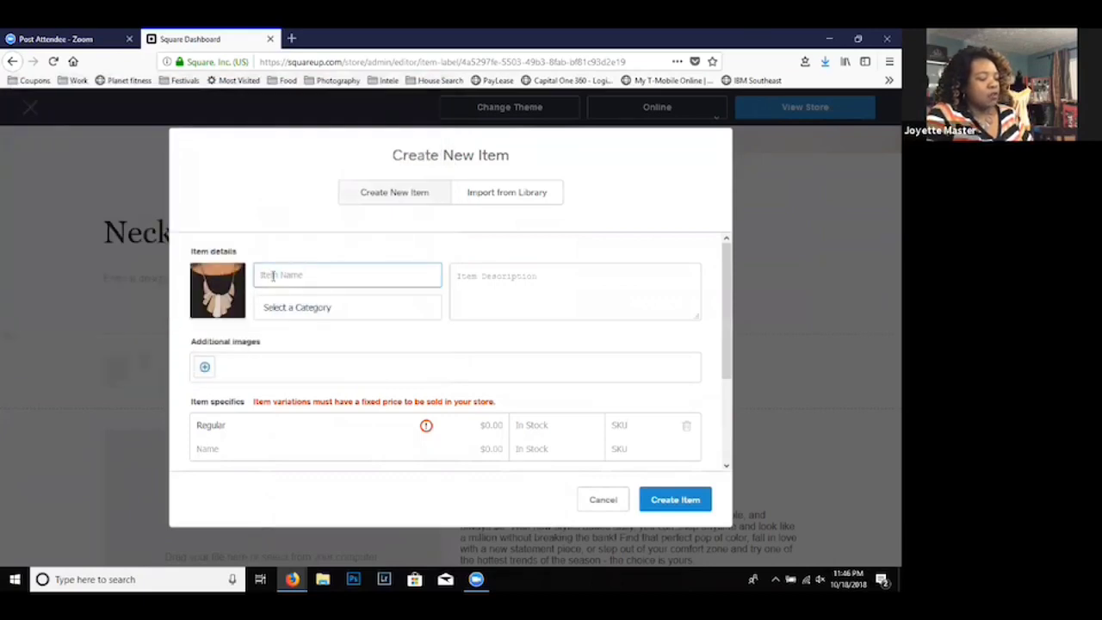
{"action": "type", "text": "12_untamed__2__5"}
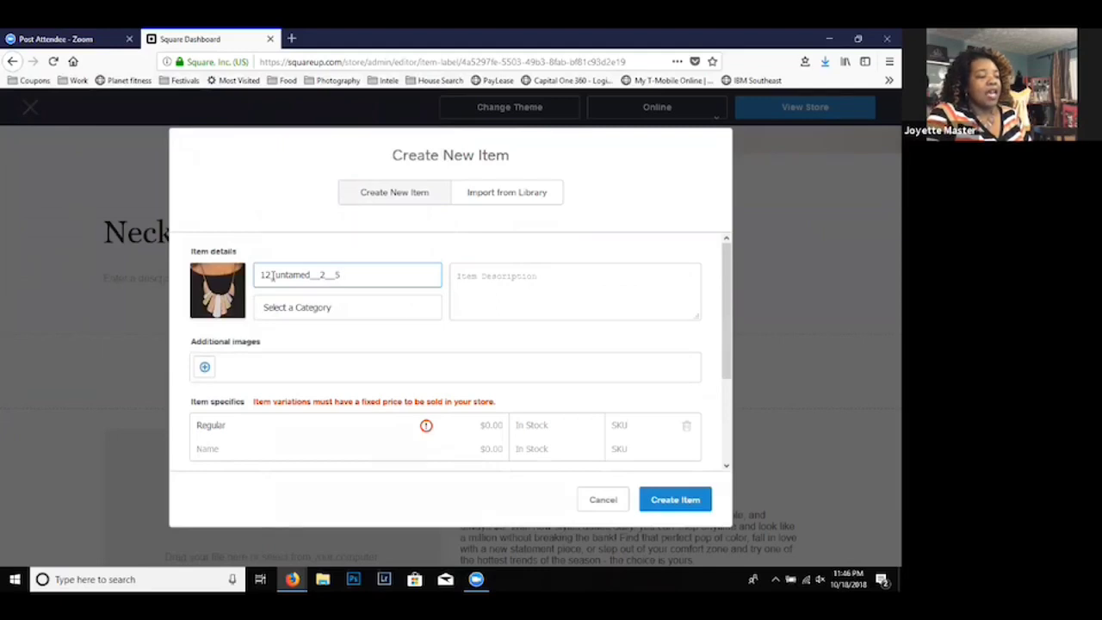
{"action": "key", "text": "BackSpace"}
{"action": "key", "text": "BackSpace"}
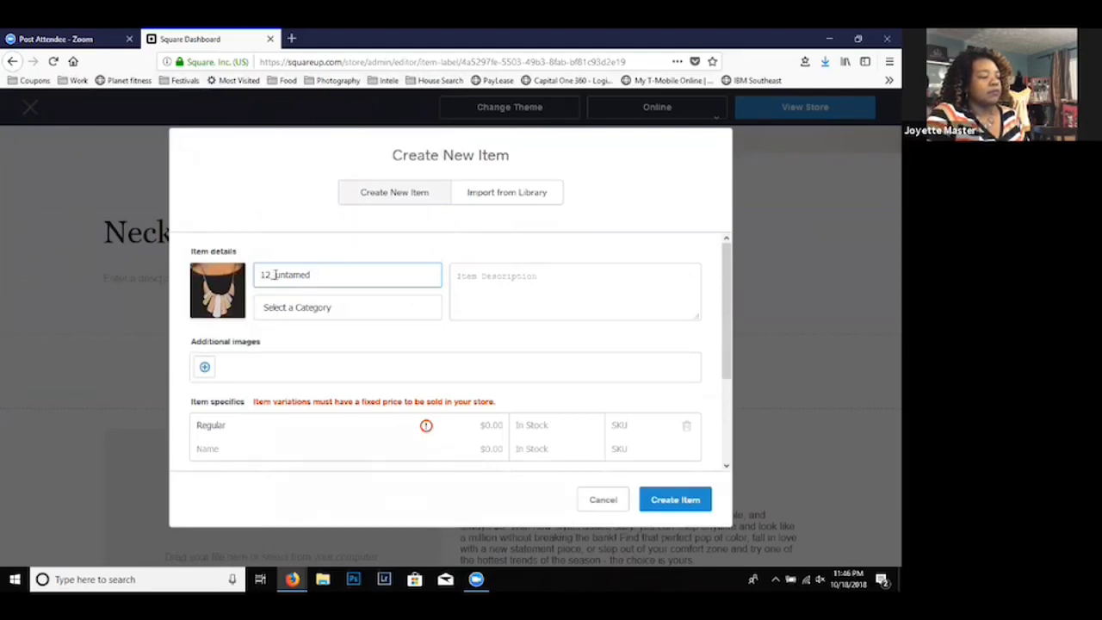
{"action": "left_click", "coordinate": [275, 274]}
{"action": "key", "text": "BackSpace"}
{"action": "key", "text": "BackSpace"}
{"action": "key", "text": "BackSpace"}
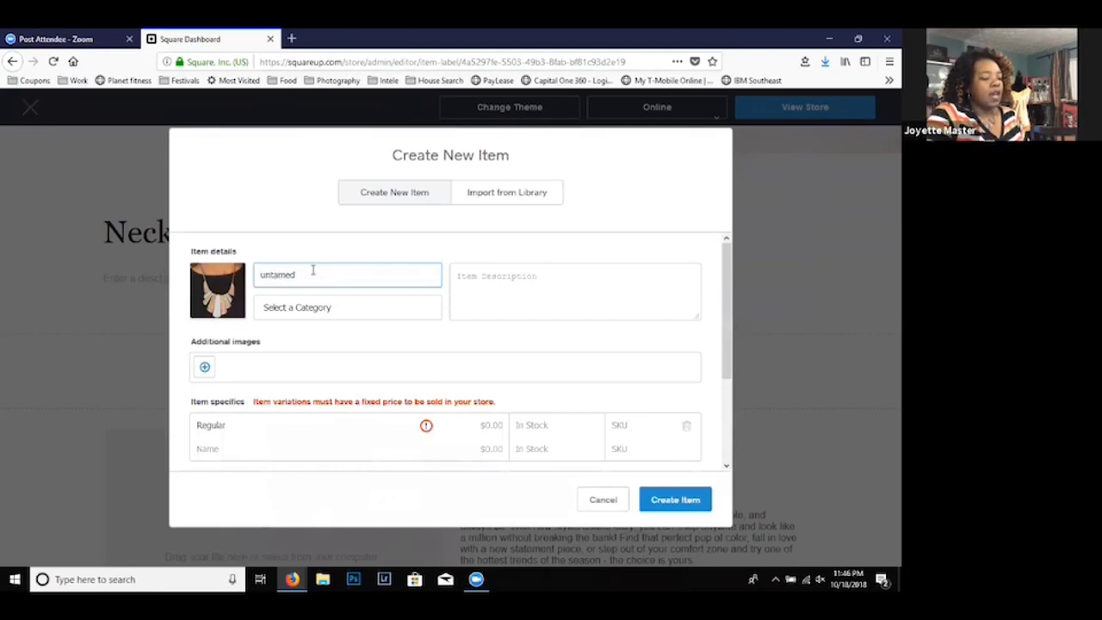
{"action": "type", "text": "-"}
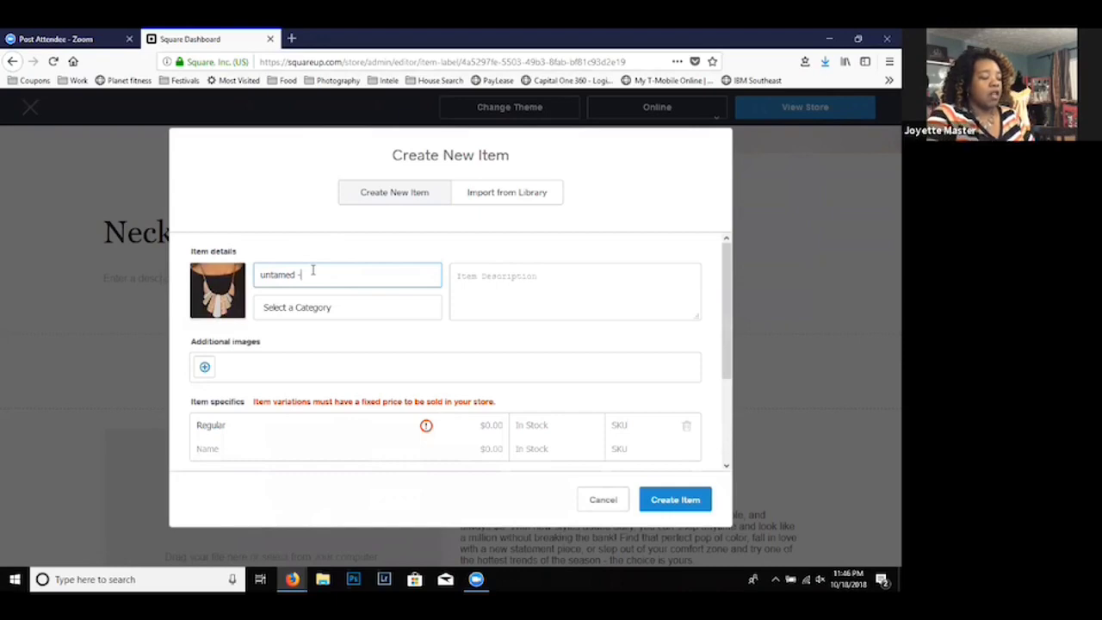
{"action": "type", "text": "Multi"}
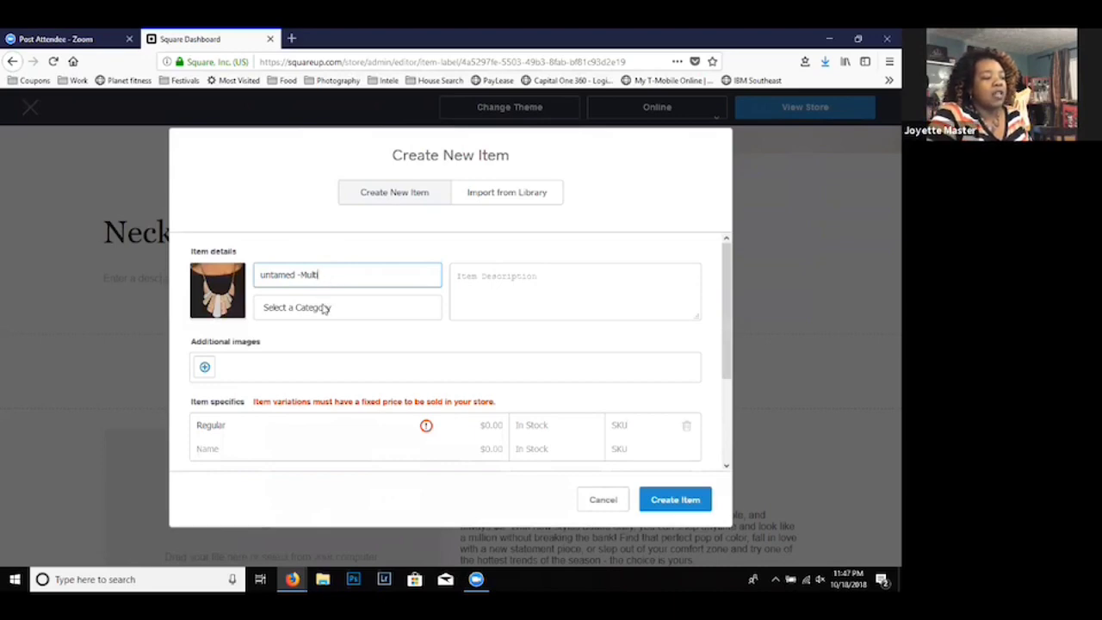
- Assign the item to the Necklace category
{"action": "left_click", "coordinate": [323, 309]}
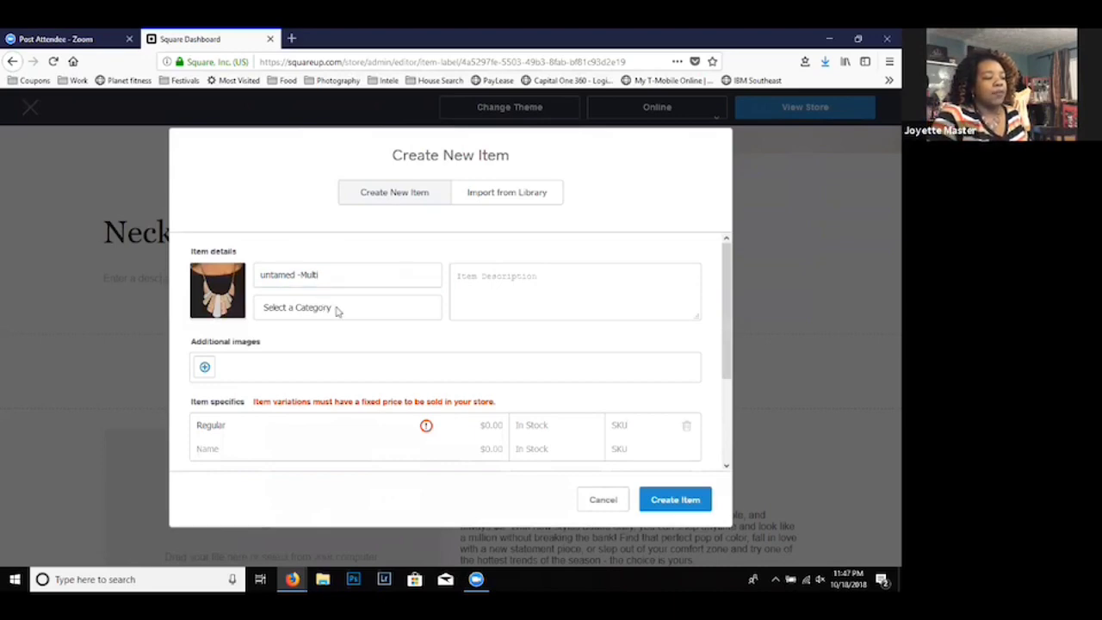
{"action": "left_click", "coordinate": [333, 311]}
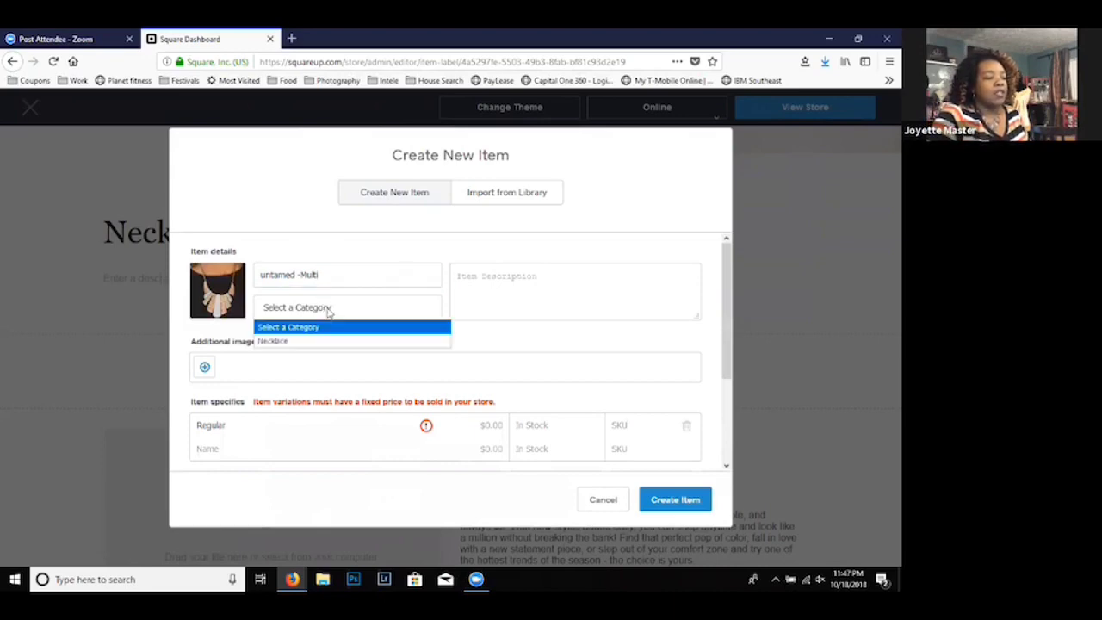
{"action": "left_click", "coordinate": [296, 341]}
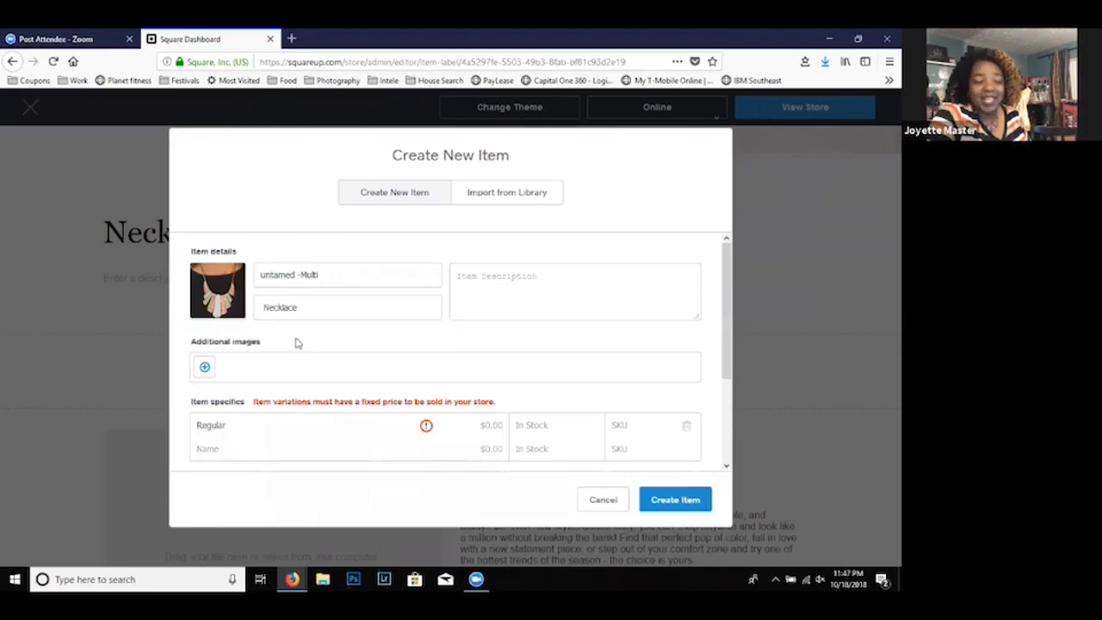
{"action": "left_click", "coordinate": [503, 298]}
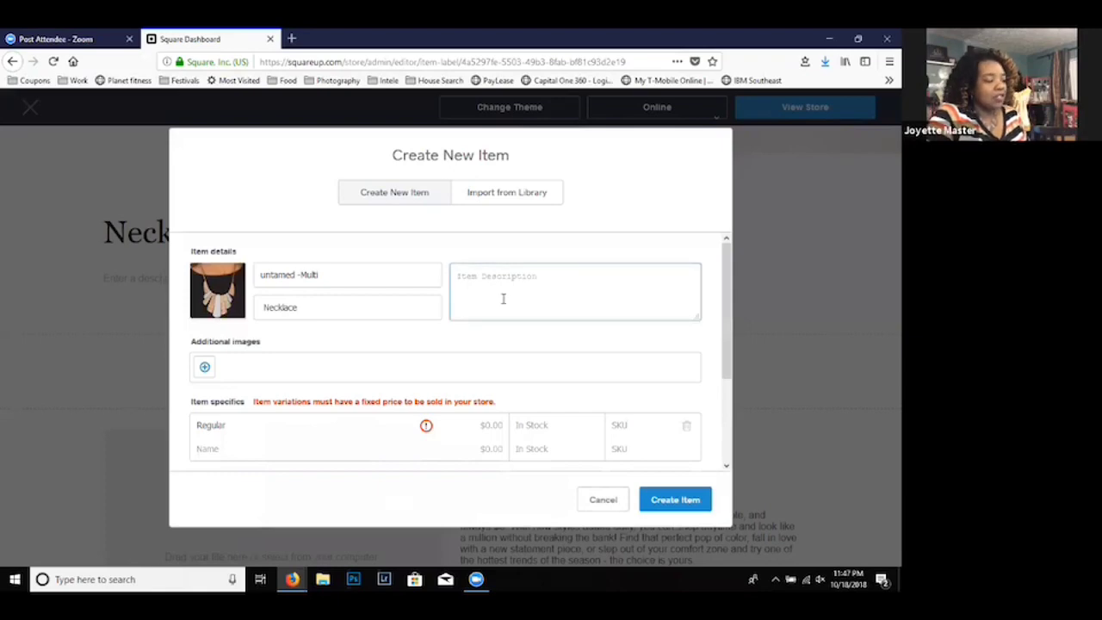
- Add the picture 12_untamed__2__1 from the 10_18_2018 folder as the item's first additional image
{"action": "left_click", "coordinate": [204, 368]}
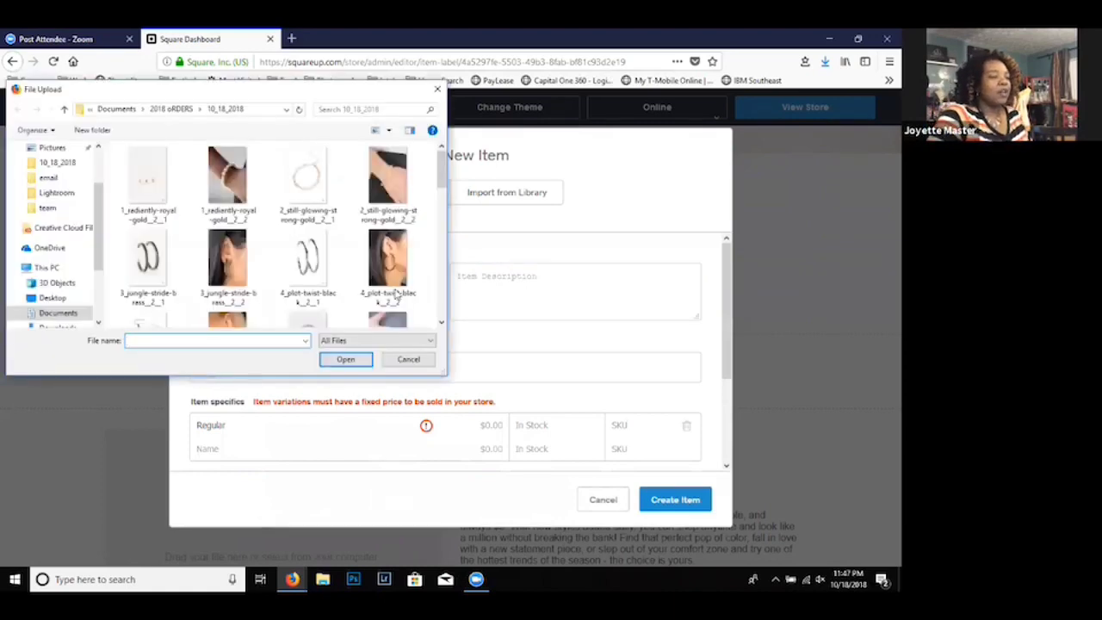
{"action": "left_click", "coordinate": [440, 200]}
{"action": "left_click_drag", "start_coordinate": [439, 219], "coordinate": [428, 274]}
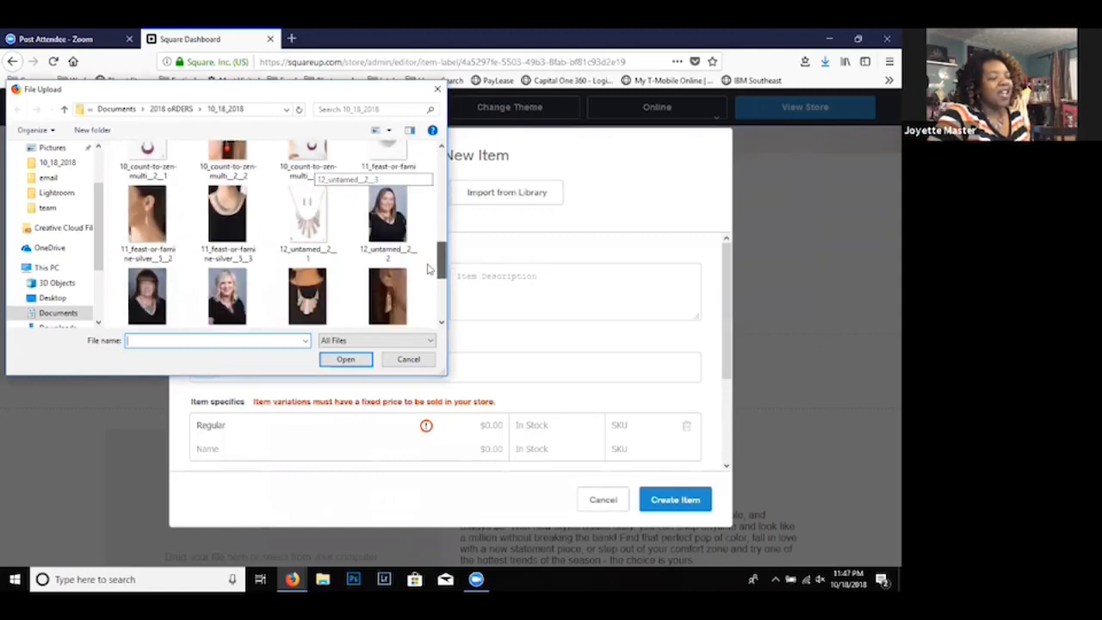
{"action": "double_click", "coordinate": [309, 213]}
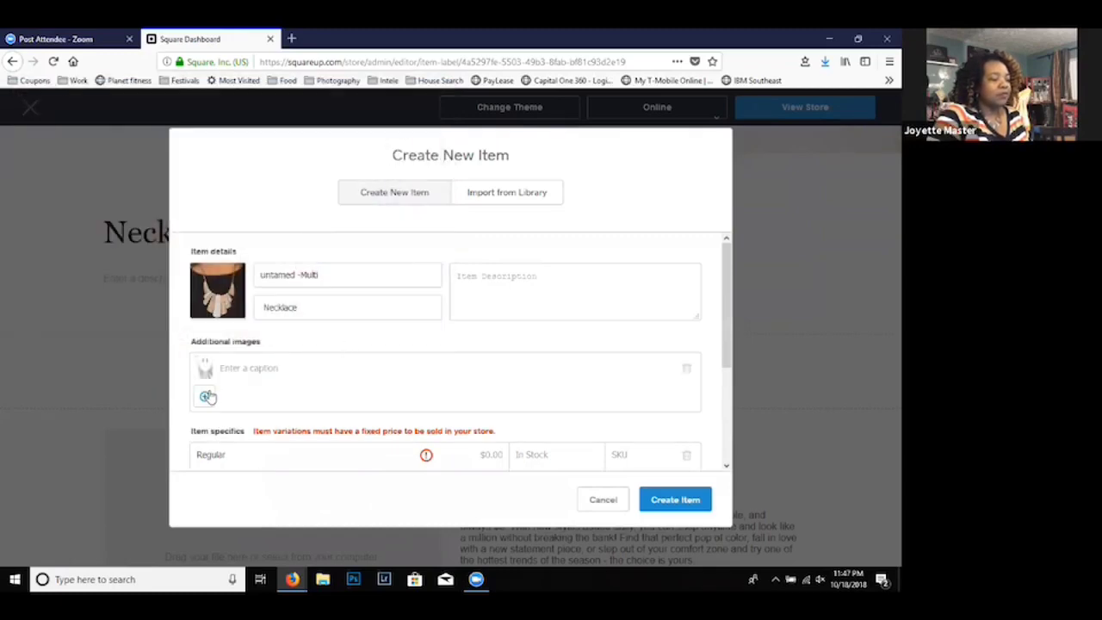
- Add the earring picture 12_untamed__2__6 as a second additional image for the item
{"action": "left_click", "coordinate": [206, 397]}
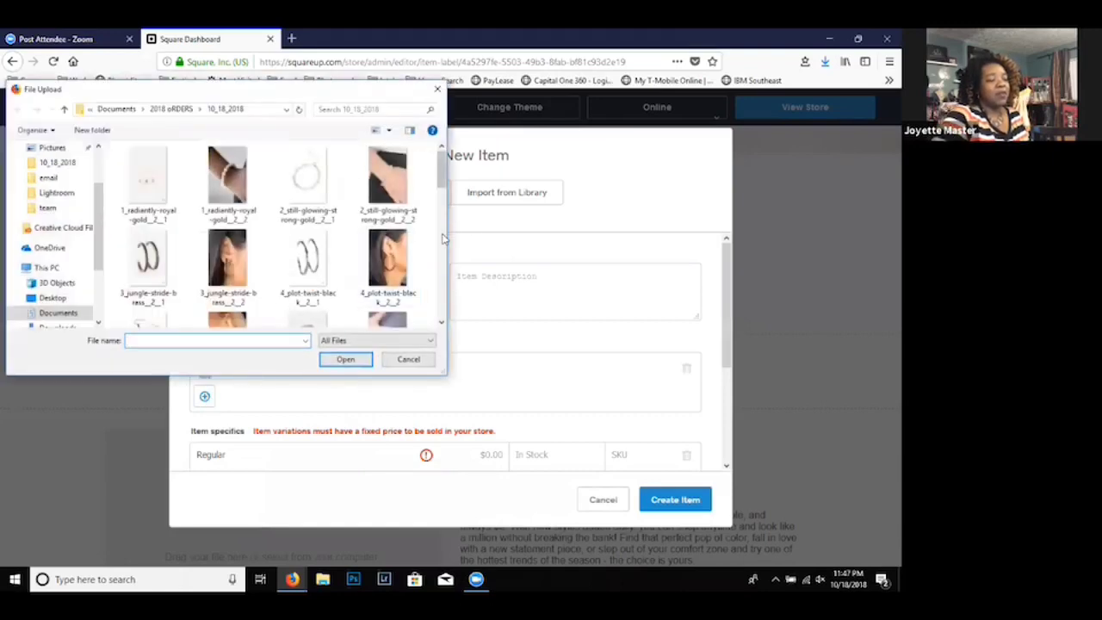
{"action": "scroll", "coordinate": [443, 239], "scroll_direction": "down", "scroll_amount": 2}
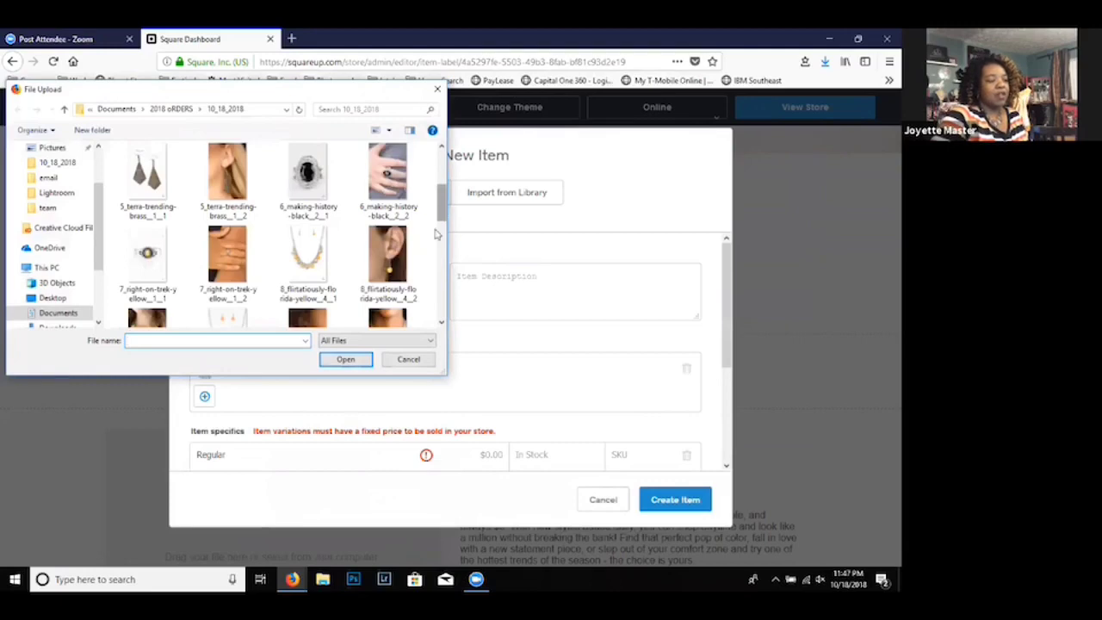
{"action": "scroll", "coordinate": [436, 234], "scroll_direction": "down", "scroll_amount": 5}
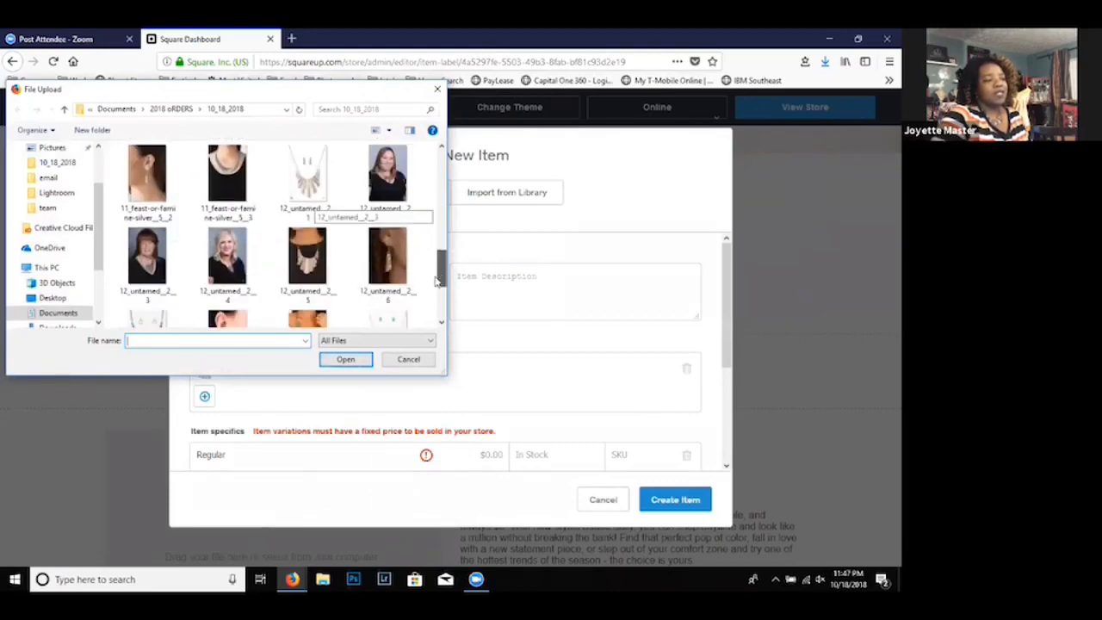
{"action": "left_click_drag", "start_coordinate": [437, 282], "coordinate": [436, 279]}
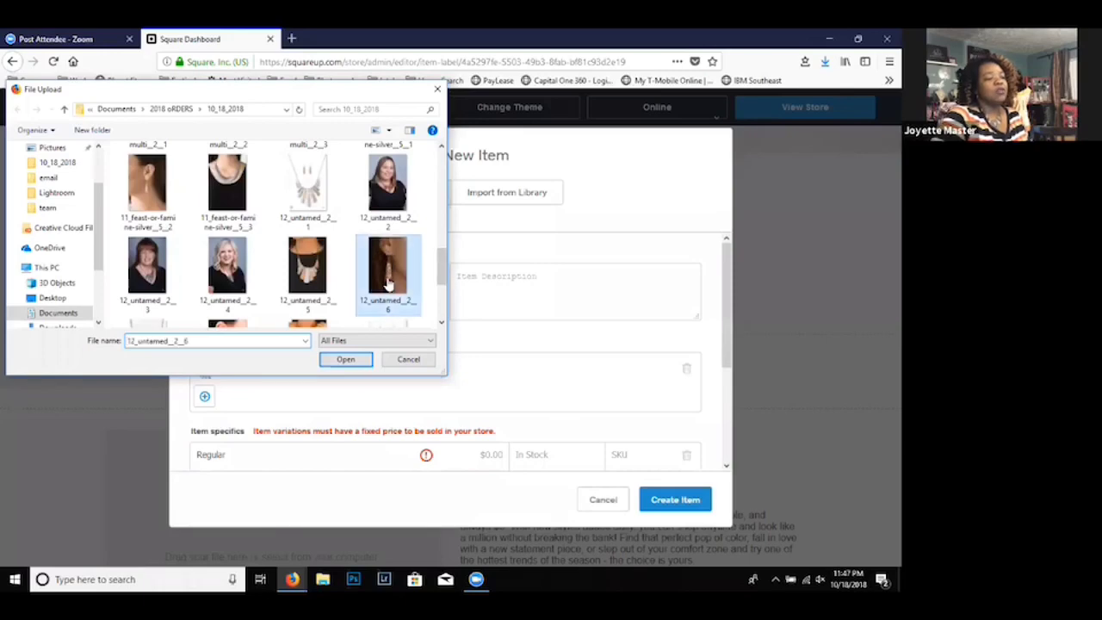
{"action": "double_click", "coordinate": [387, 273]}
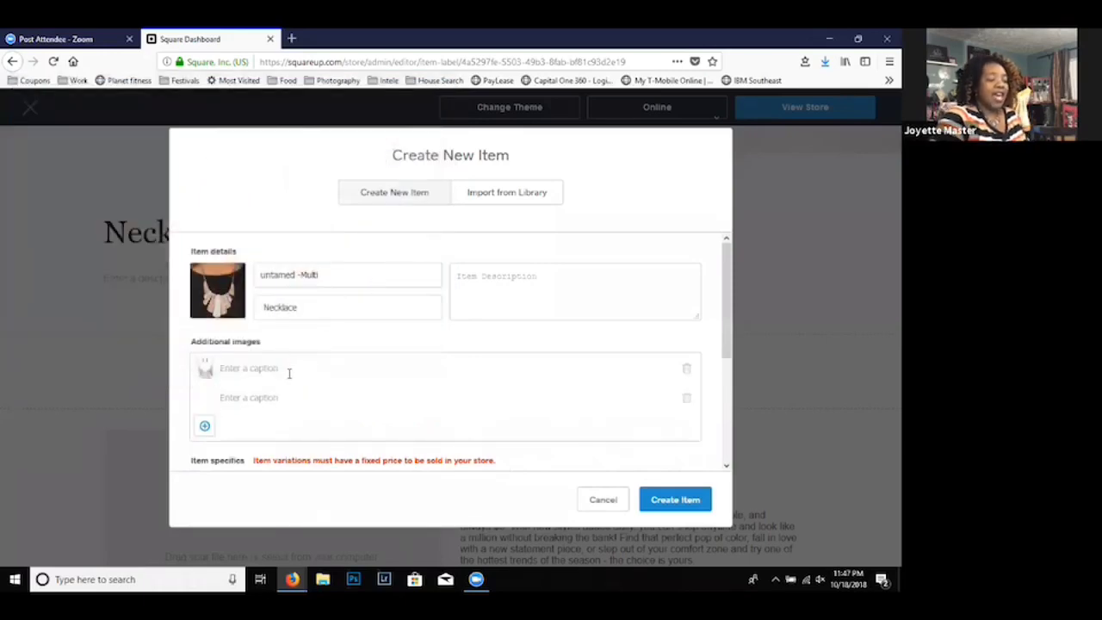
- Add the model picture 12_untamed__2__2 as a third additional image for the item
{"action": "left_click", "coordinate": [205, 426]}
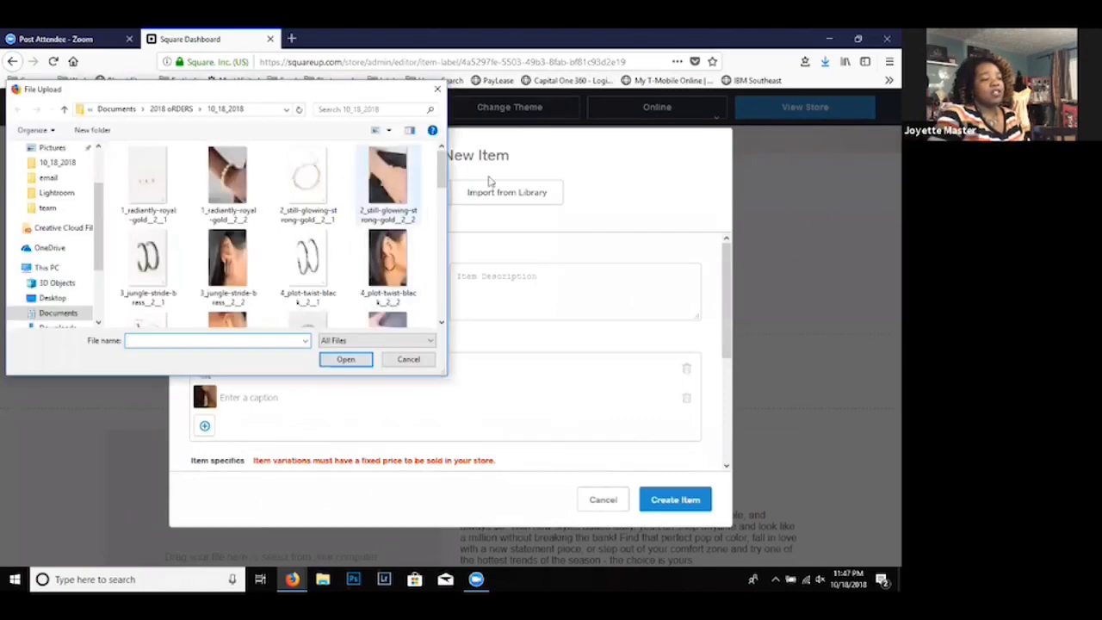
{"action": "left_click_drag", "start_coordinate": [441, 181], "coordinate": [449, 271]}
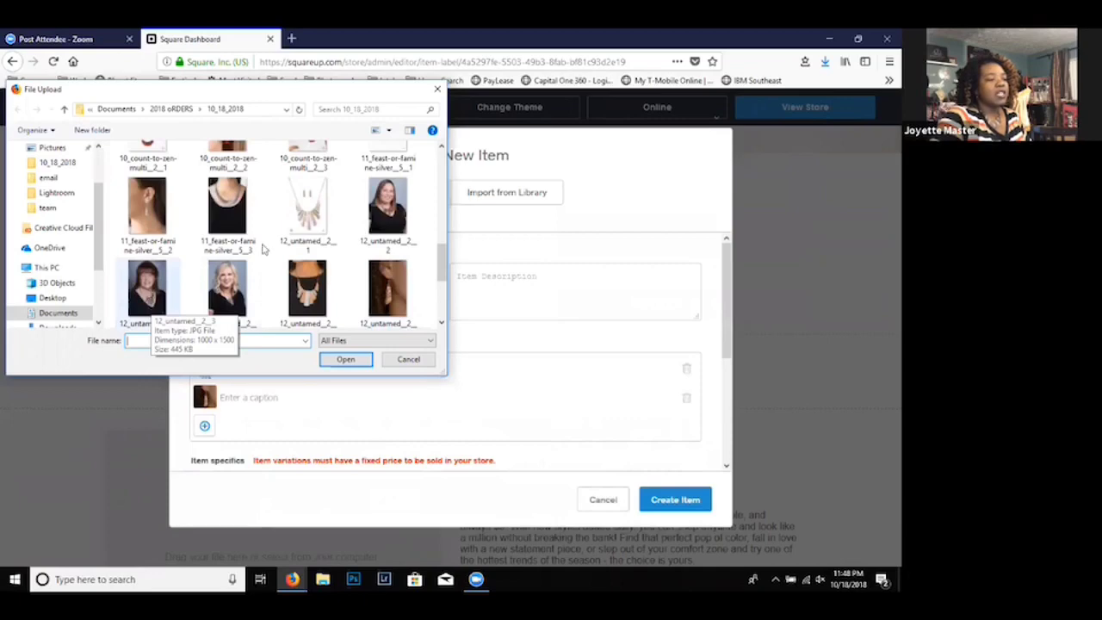
{"action": "double_click", "coordinate": [389, 211]}
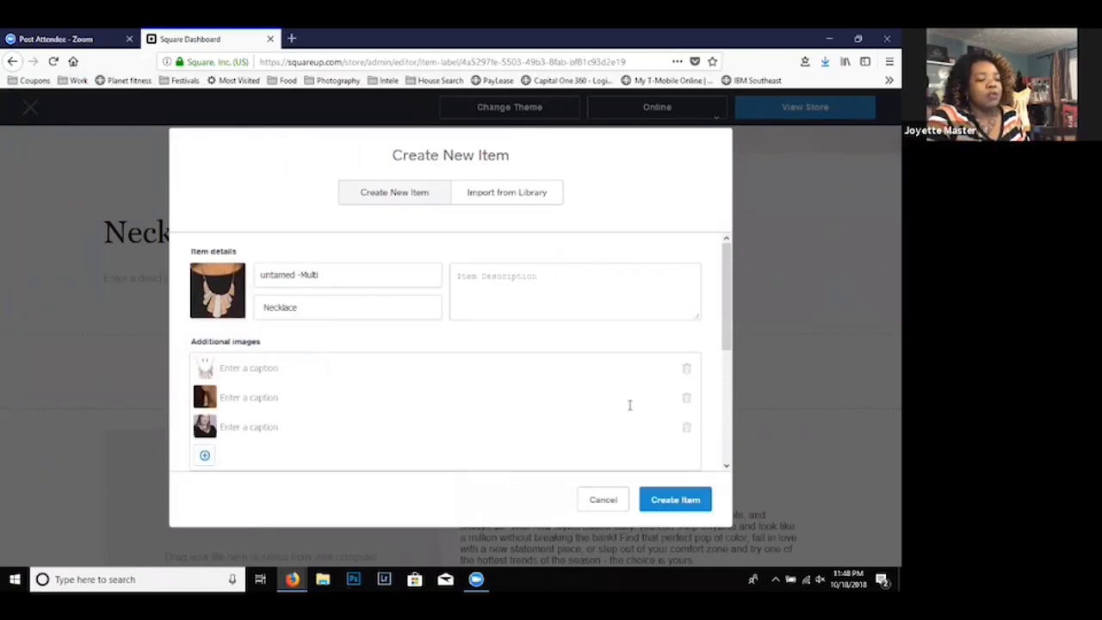
- Set the Regular variation's price to $5.00 and its stock to 2, leaving the SKU empty
{"action": "left_click_drag", "start_coordinate": [728, 303], "coordinate": [718, 376]}
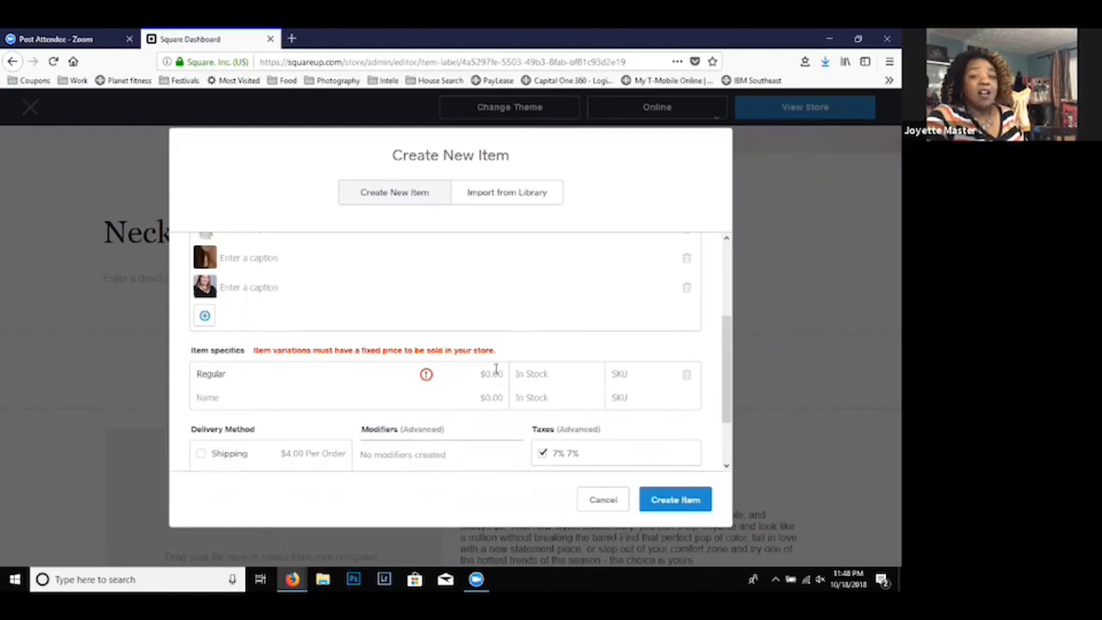
{"action": "key", "text": "BackSpace"}
{"action": "key", "text": "BackSpace"}
{"action": "key", "text": "BackSpace"}
{"action": "key", "text": "BackSpace"}
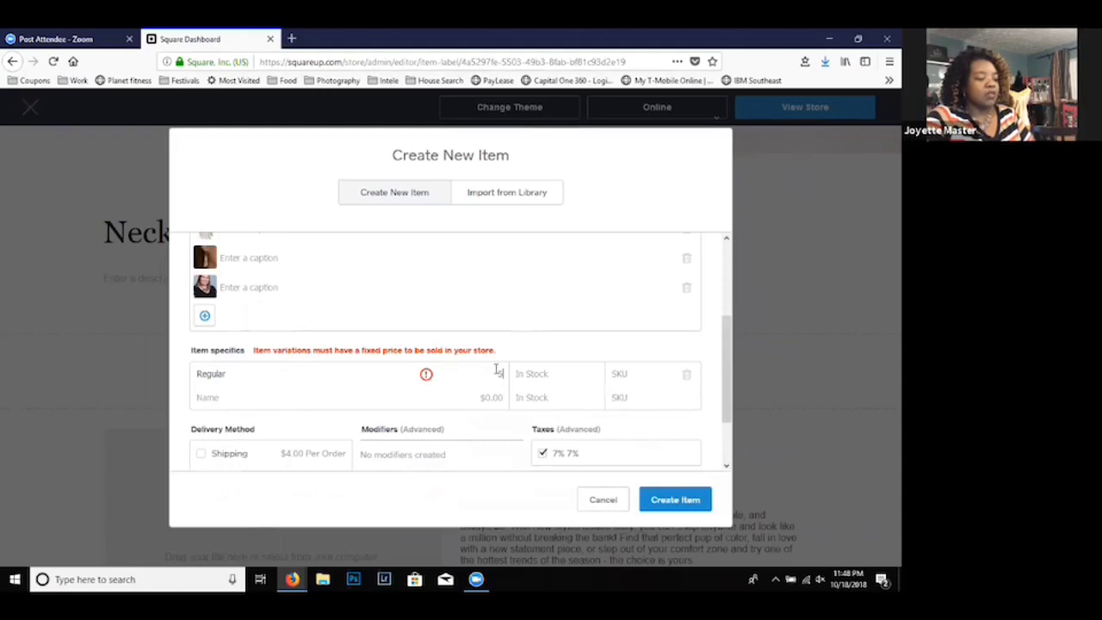
{"action": "type", "text": "5.00"}
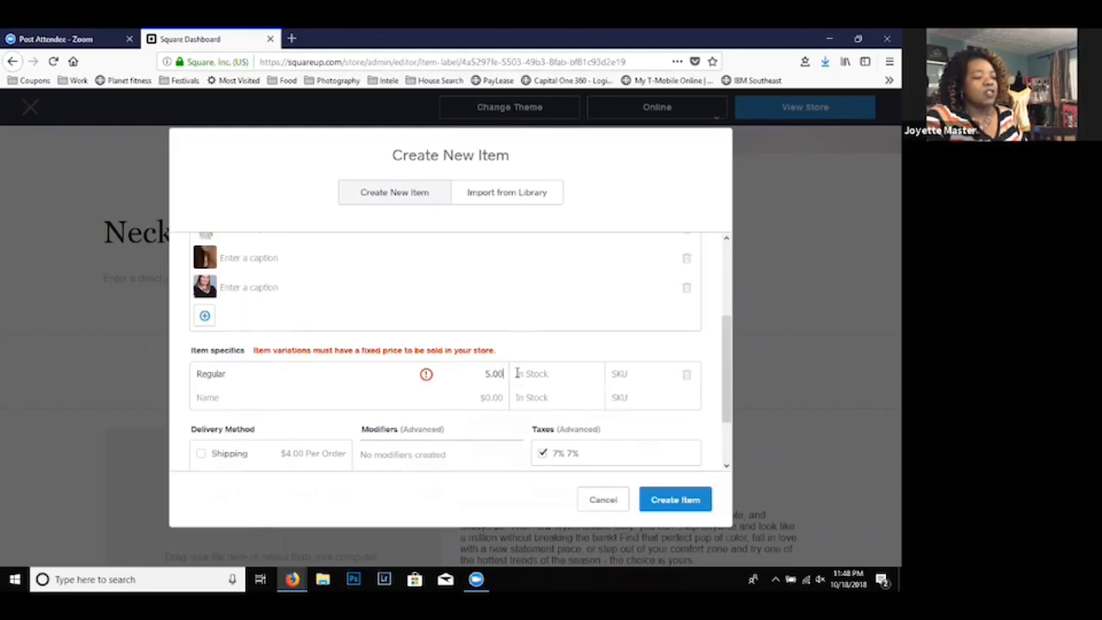
{"action": "left_click", "coordinate": [517, 373]}
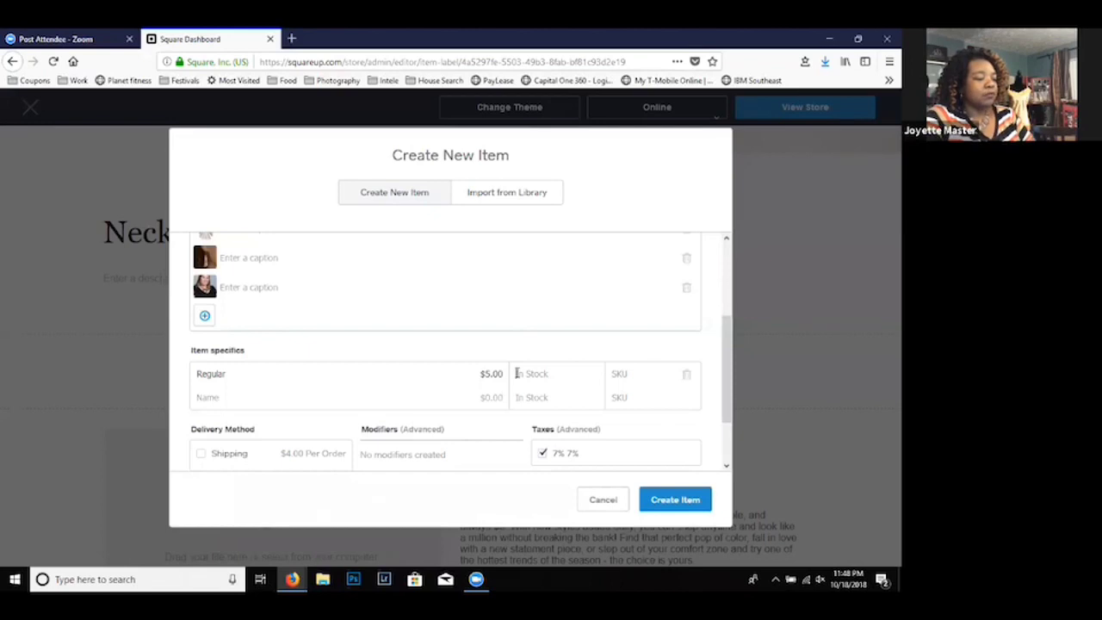
{"action": "type", "text": "2"}
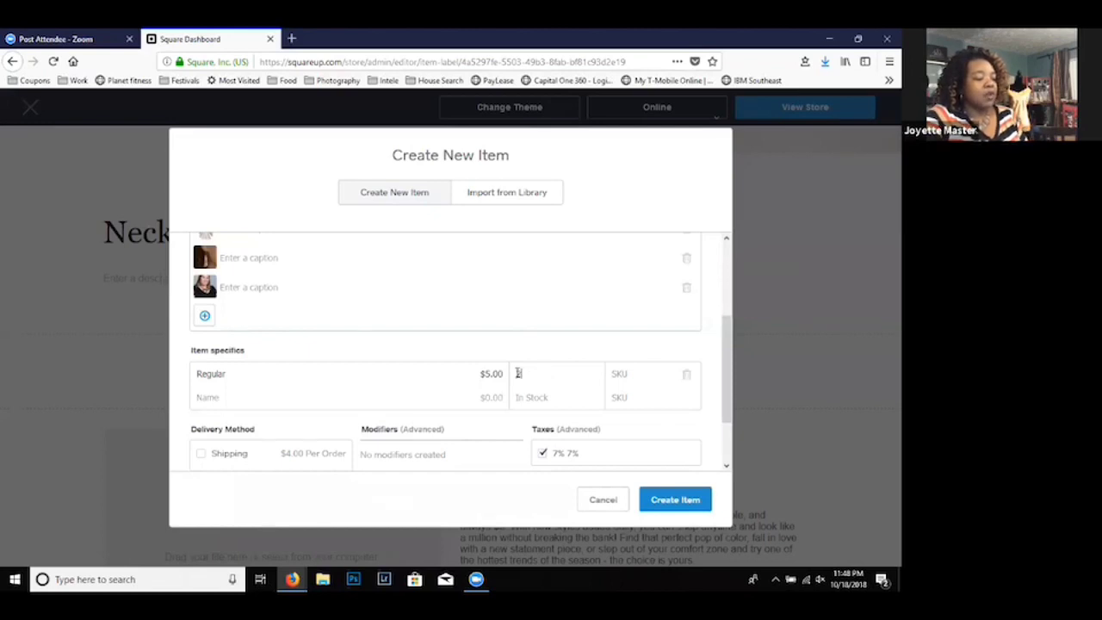
{"action": "left_click", "coordinate": [636, 374]}
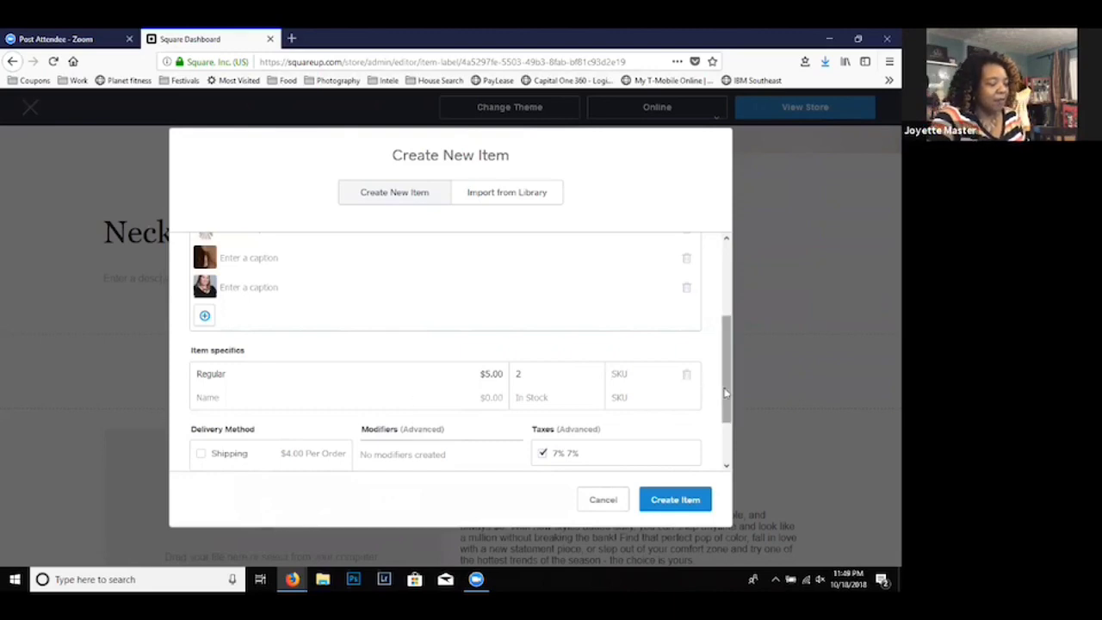
{"action": "scroll", "coordinate": [722, 402], "scroll_direction": "down", "scroll_amount": 2}
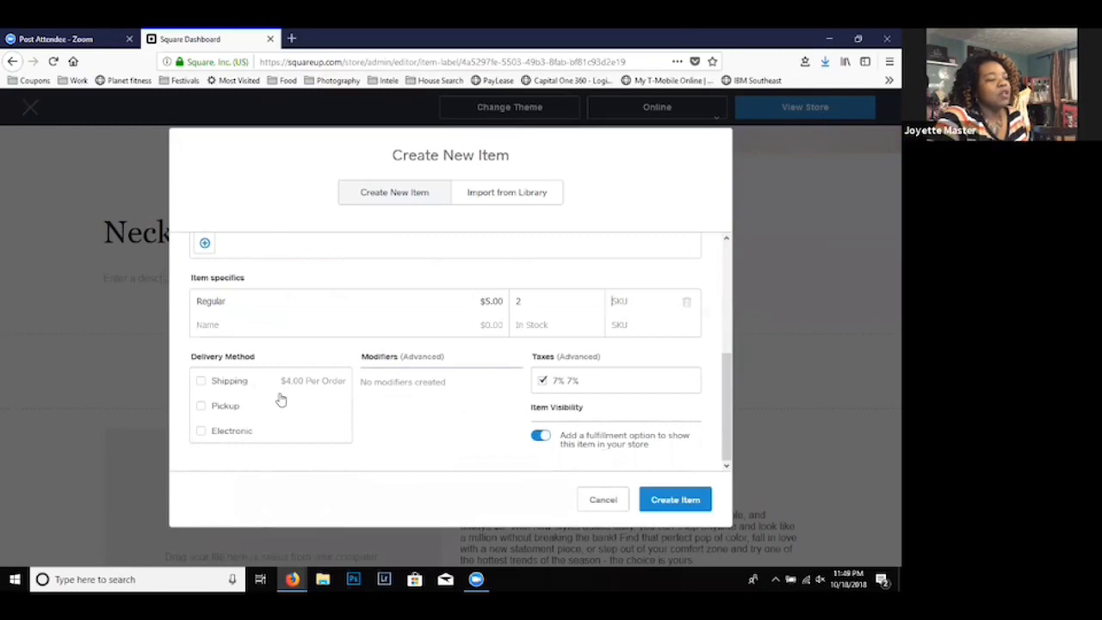
- Enable Shipping and Pickup as the item's delivery methods, leave Electronic off, and create the item
{"action": "left_click", "coordinate": [201, 381]}
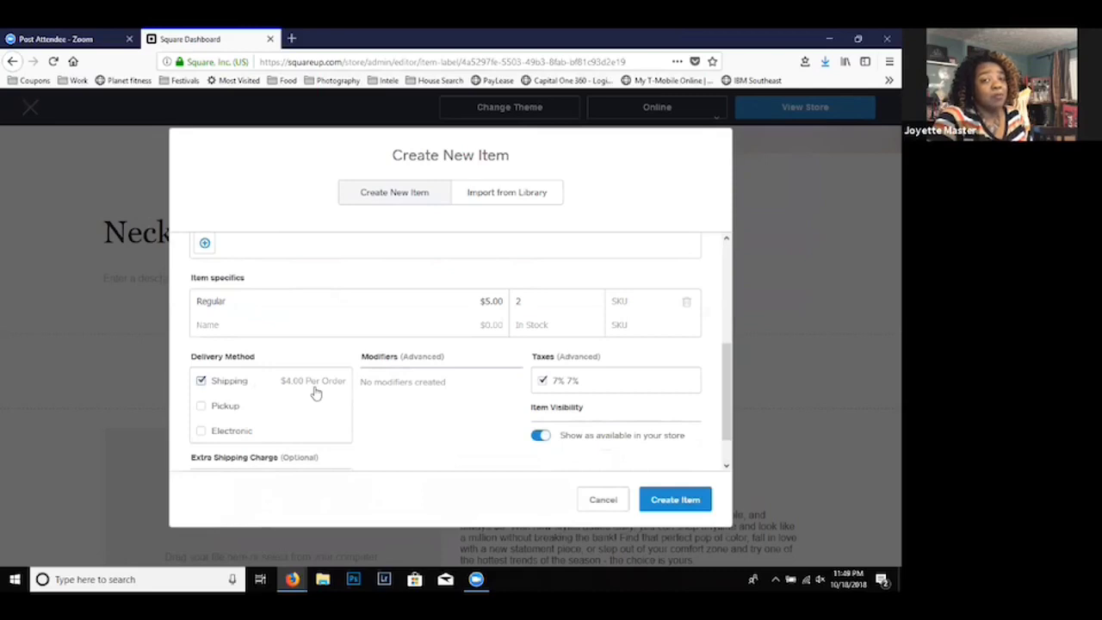
{"action": "left_click", "coordinate": [200, 408]}
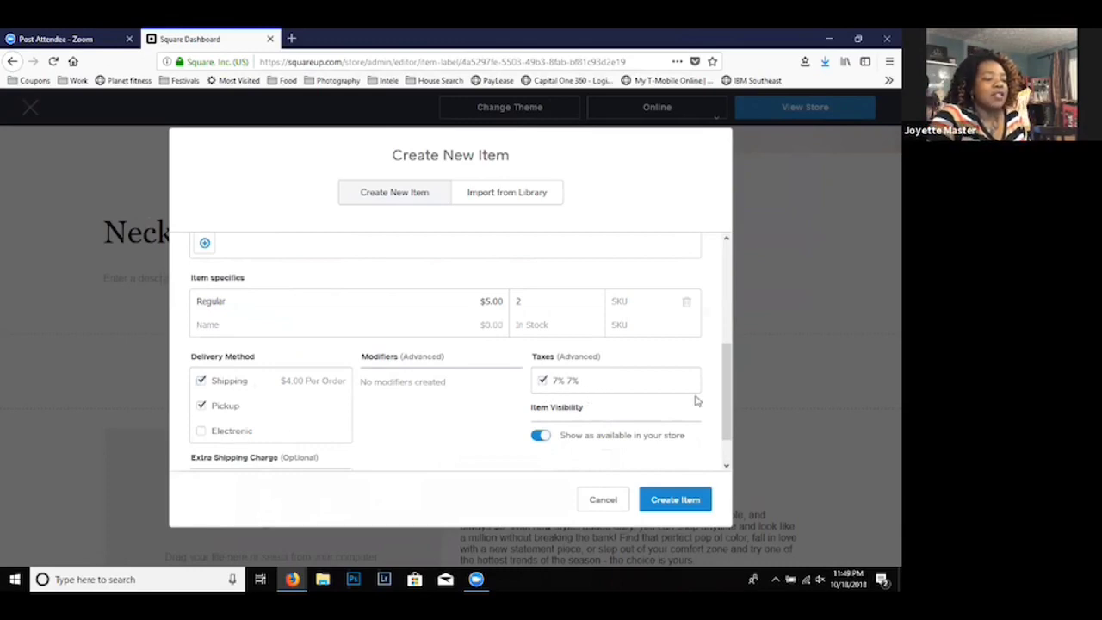
{"action": "left_click_drag", "start_coordinate": [726, 418], "coordinate": [727, 437]}
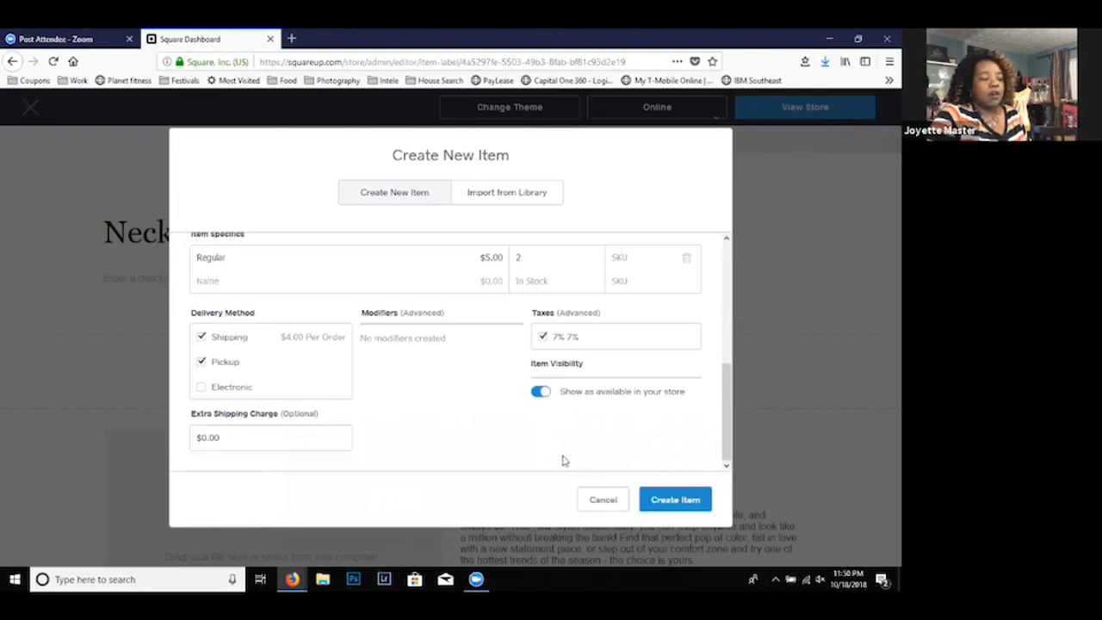
{"action": "left_click", "coordinate": [675, 499]}
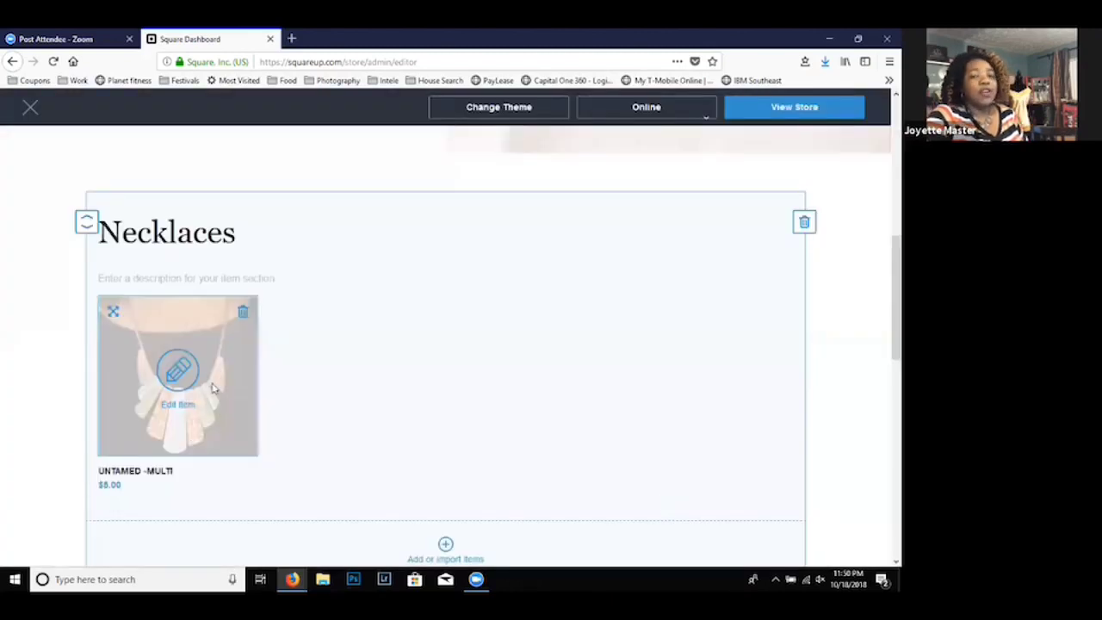
- Import the existing item effortlessly-everglades-yellow from the item library into the Necklaces section, with pickup and shipping as fulfillment, and save
{"action": "mouse_move", "coordinate": [177, 394]}
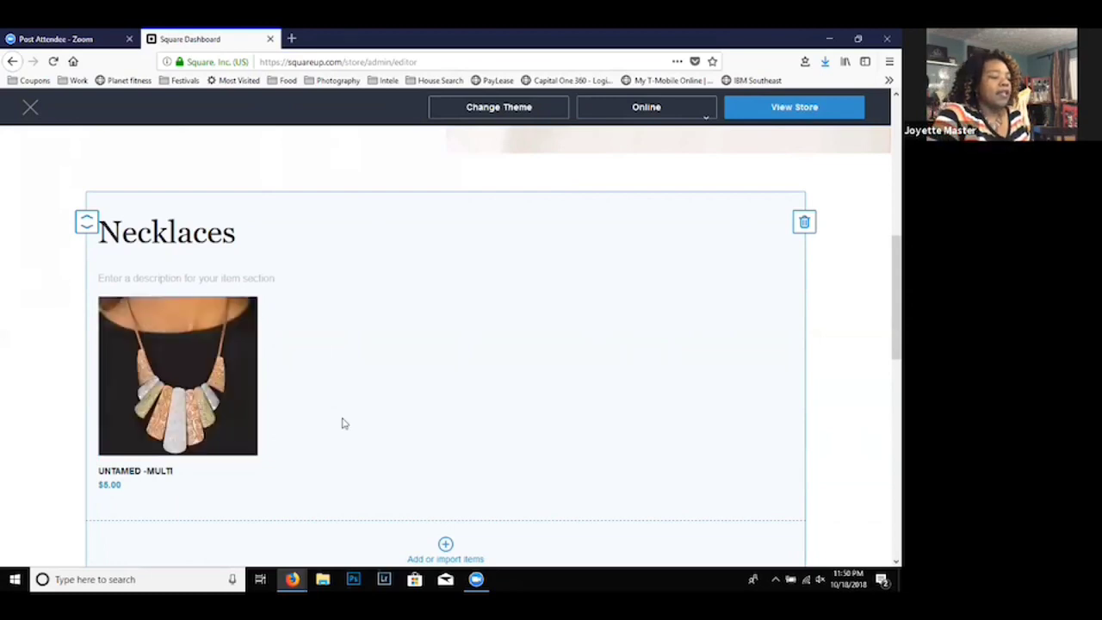
{"action": "left_click", "coordinate": [445, 548]}
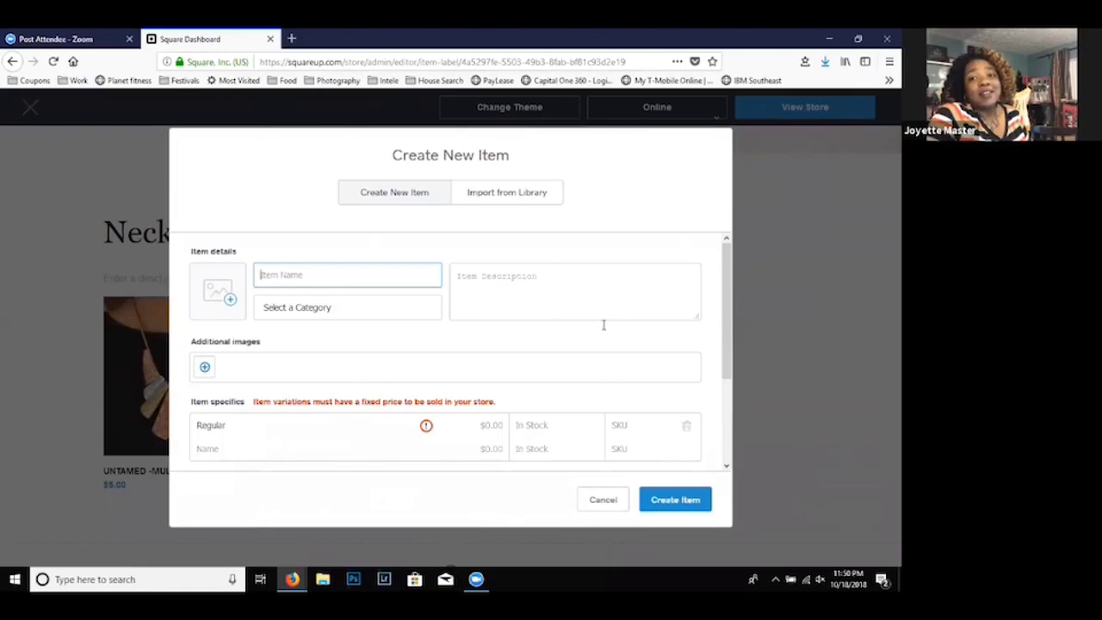
{"action": "left_click", "coordinate": [512, 197]}
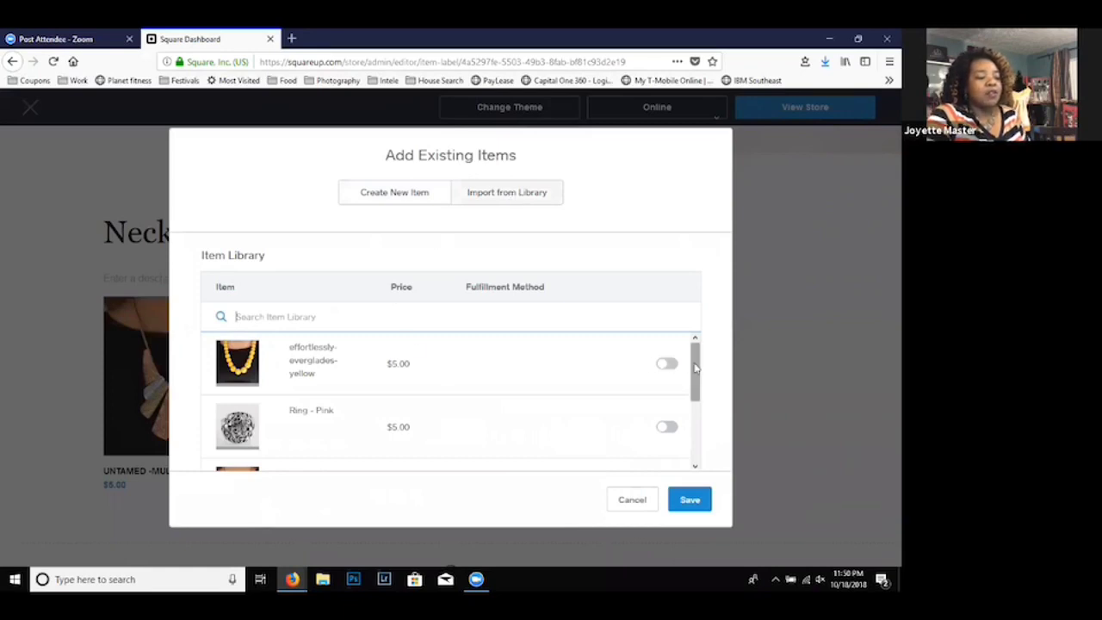
{"action": "mouse_move", "coordinate": [695, 368]}
{"action": "left_mouse_down"}
{"action": "mouse_move", "coordinate": [704, 443]}
{"action": "mouse_move", "coordinate": [691, 352]}
{"action": "mouse_move", "coordinate": [699, 362]}
{"action": "left_mouse_up"}
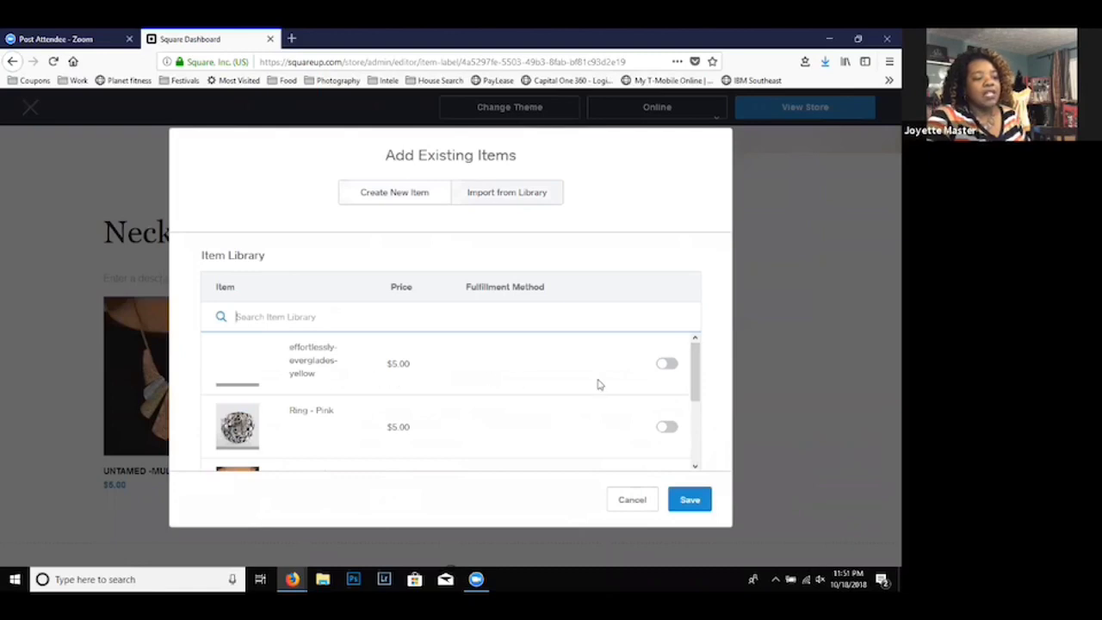
{"action": "left_click", "coordinate": [666, 364]}
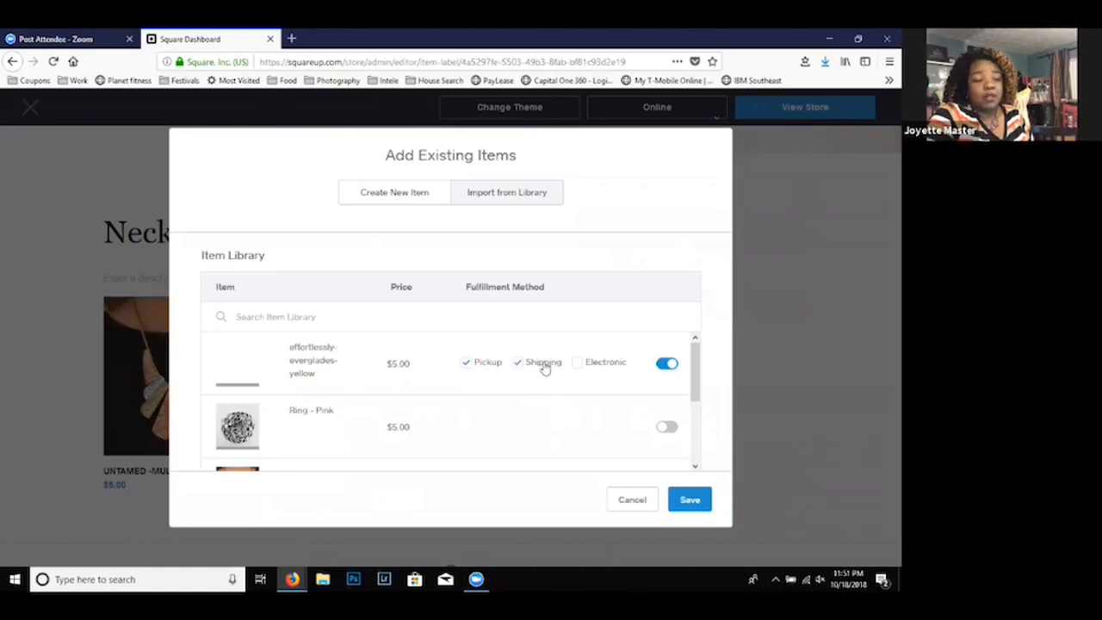
{"action": "left_click", "coordinate": [688, 502]}
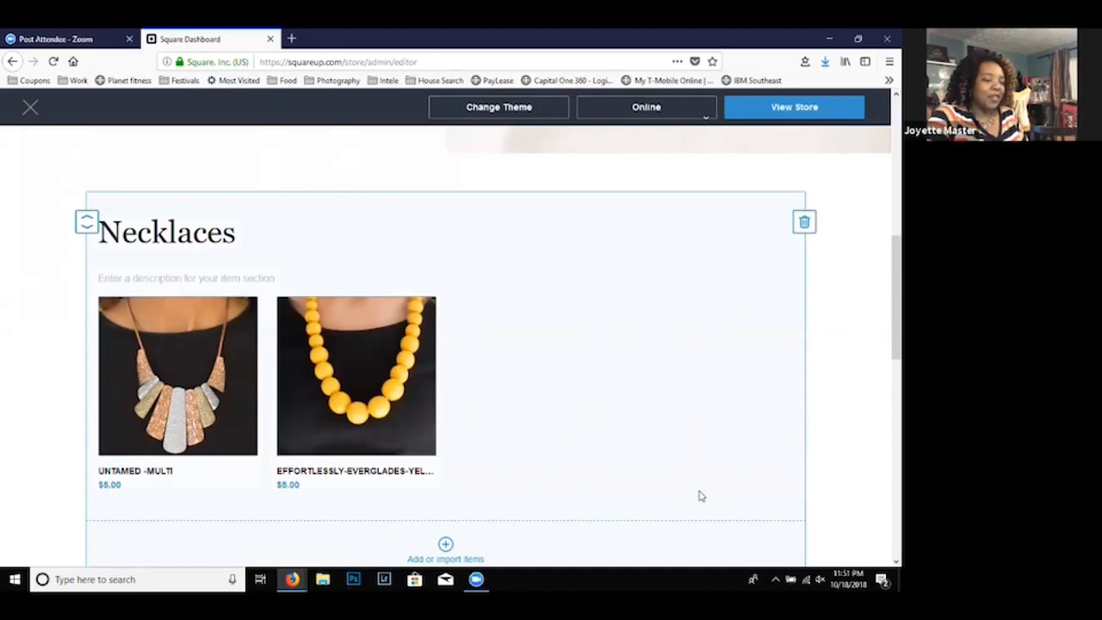
- Add a new Goods or Services section below the Necklaces section
{"action": "left_click_drag", "start_coordinate": [880, 337], "coordinate": [882, 408]}
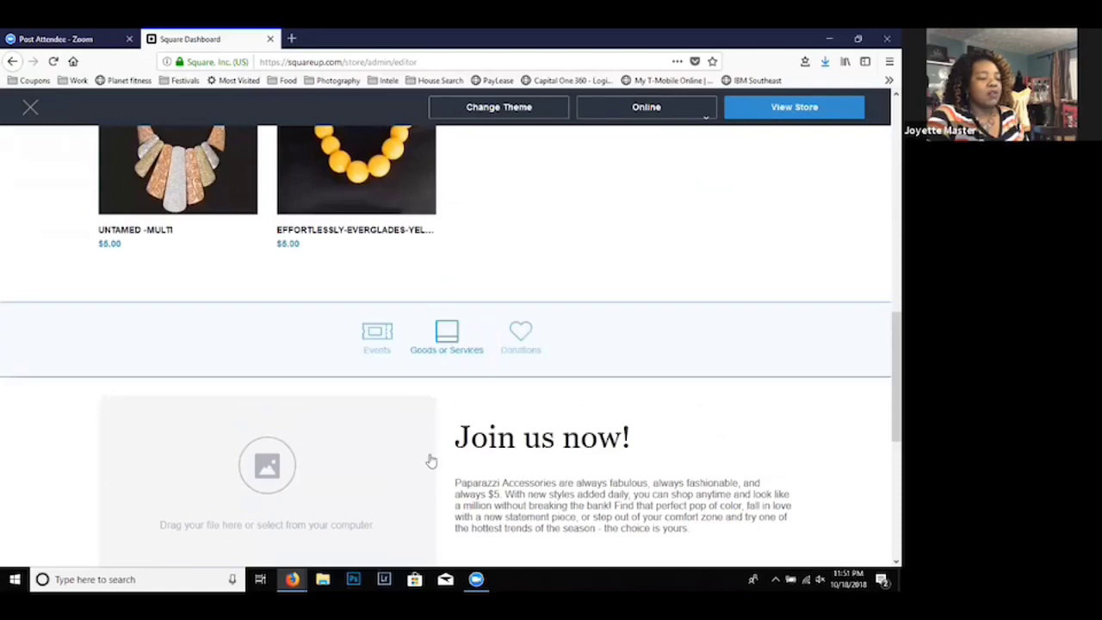
{"action": "mouse_move", "coordinate": [459, 358]}
{"action": "left_click", "coordinate": [448, 342]}
{"action": "scroll", "coordinate": [448, 344], "scroll_direction": "down", "scroll_amount": 1}
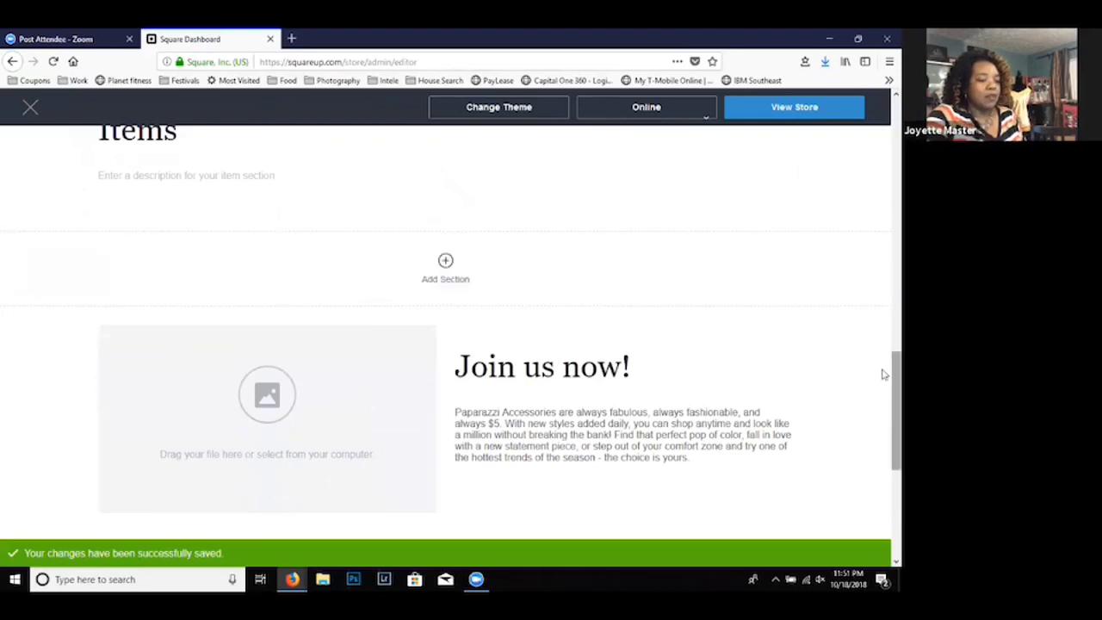
{"action": "scroll", "coordinate": [882, 370], "scroll_direction": "up", "scroll_amount": 2}
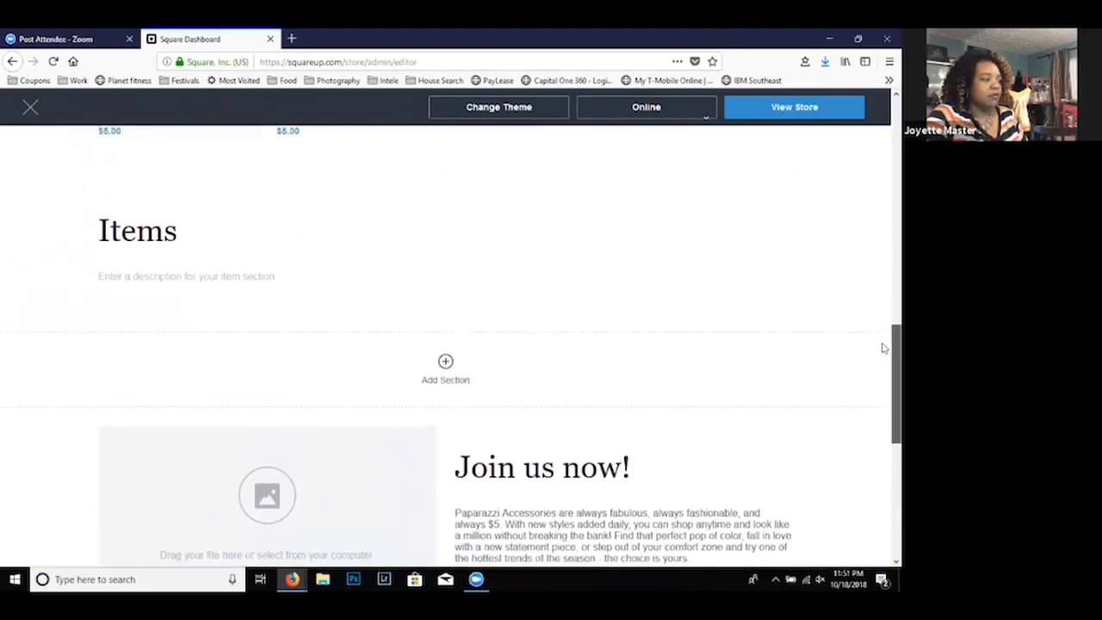
- Replace the new item section's title with Rings, leaving its description empty
{"action": "left_click", "coordinate": [152, 247]}
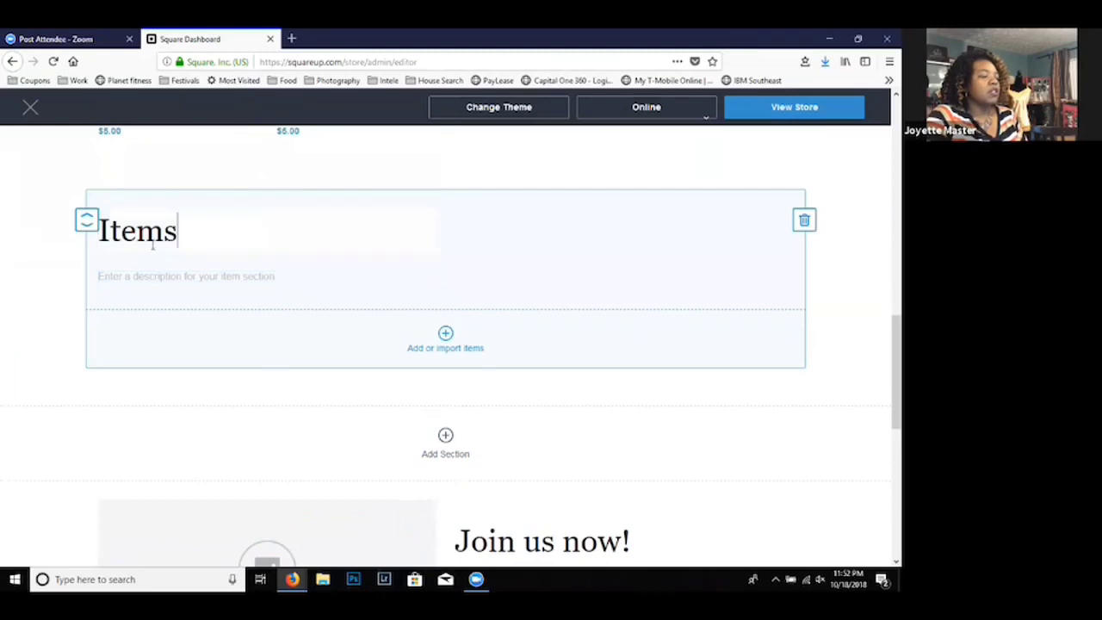
{"action": "key", "text": "BackSpace"}
{"action": "key", "text": "BackSpace"}
{"action": "key", "text": "BackSpace"}
{"action": "key", "text": "BackSpace"}
{"action": "key", "text": "BackSpace"}
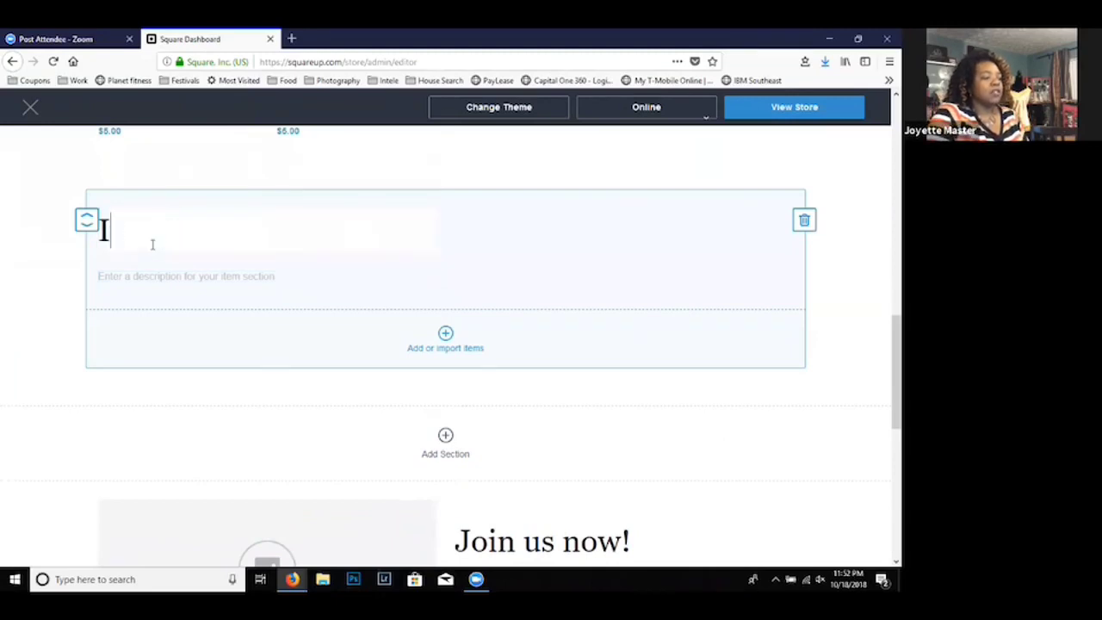
{"action": "type", "text": "D"}
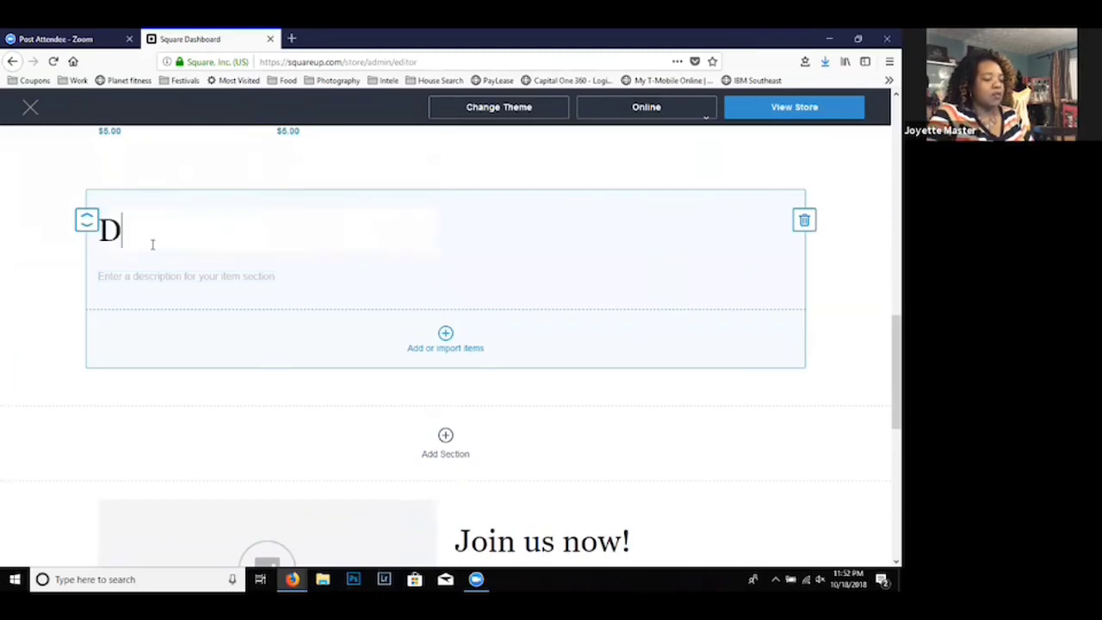
{"action": "key", "text": "BackSpace"}
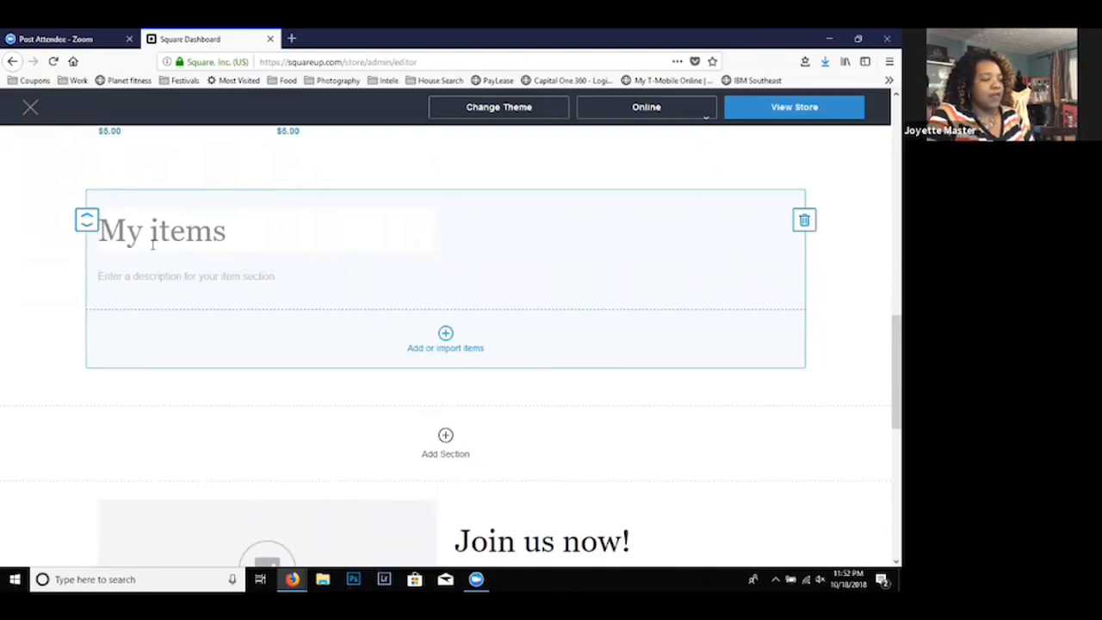
{"action": "type", "text": "Ri"}
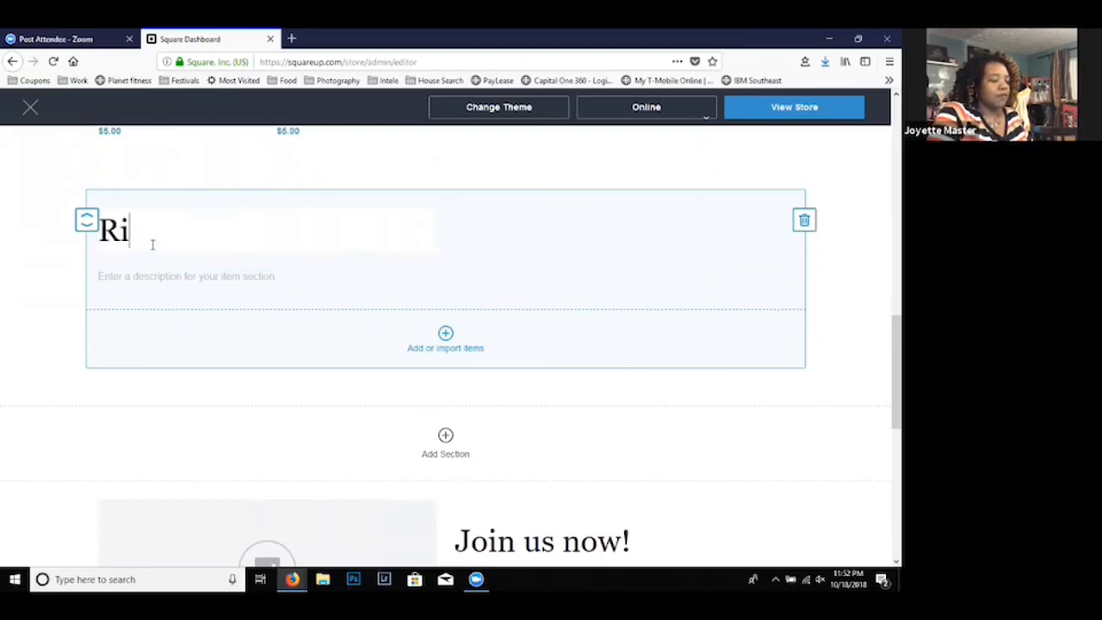
{"action": "type", "text": "ngs"}
{"action": "left_click", "coordinate": [234, 277]}
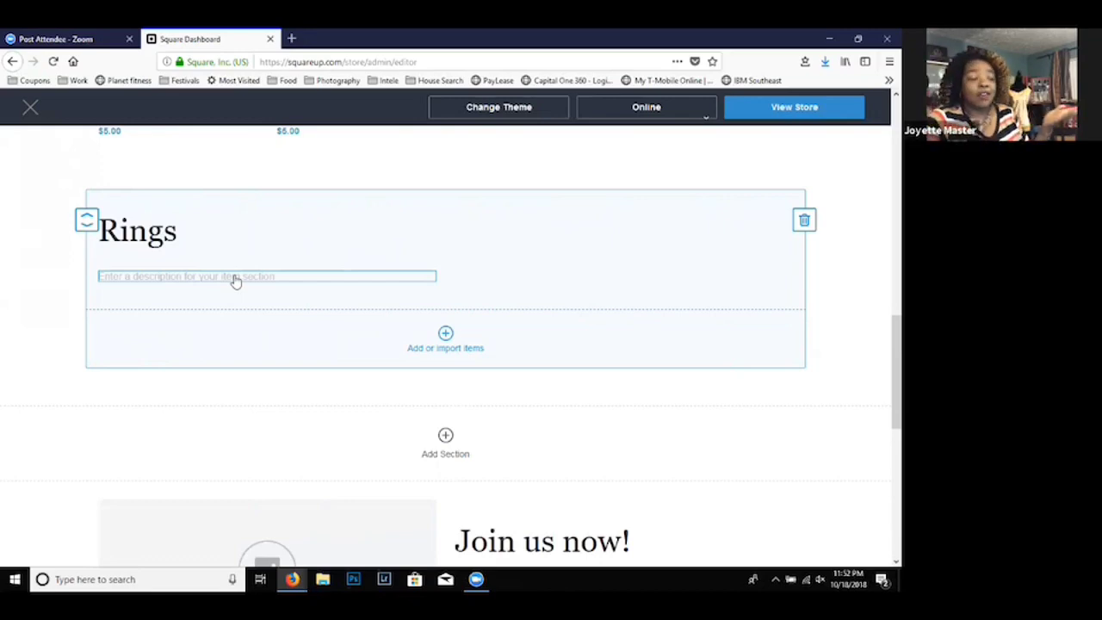
- Import the existing item Ring - Pink from the item library into the Rings section and save
{"action": "left_click", "coordinate": [446, 341]}
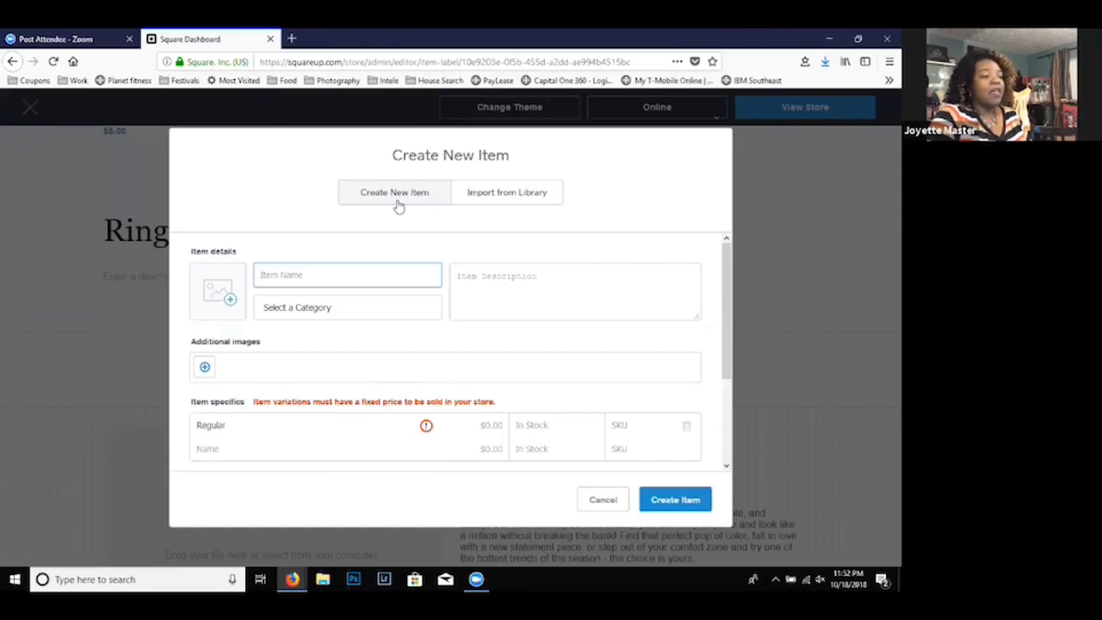
{"action": "left_click", "coordinate": [514, 192]}
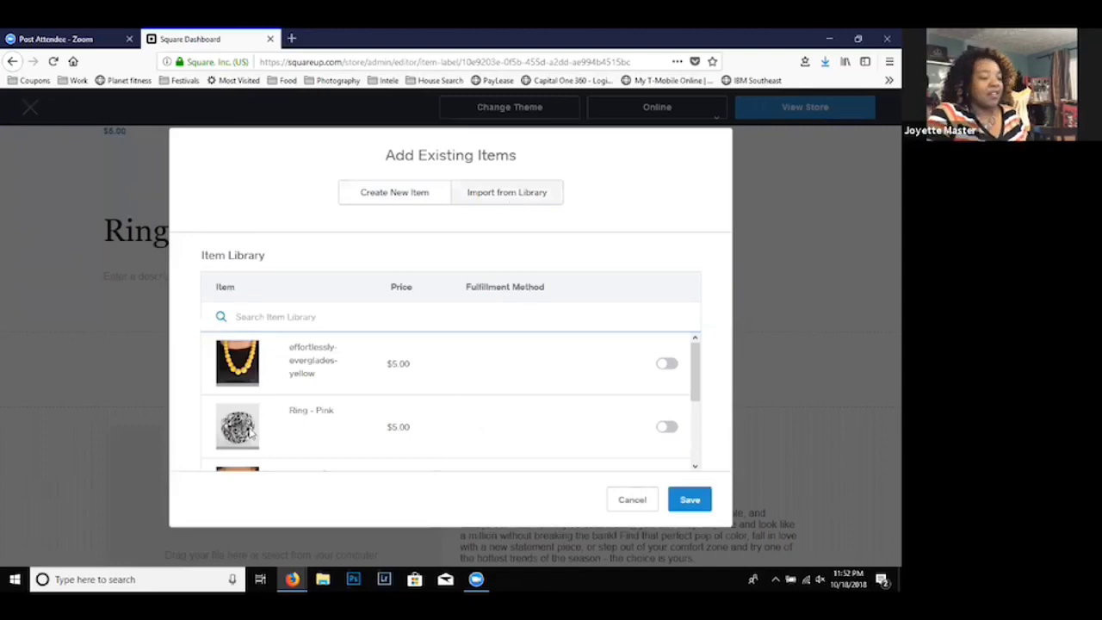
{"action": "left_click", "coordinate": [666, 428]}
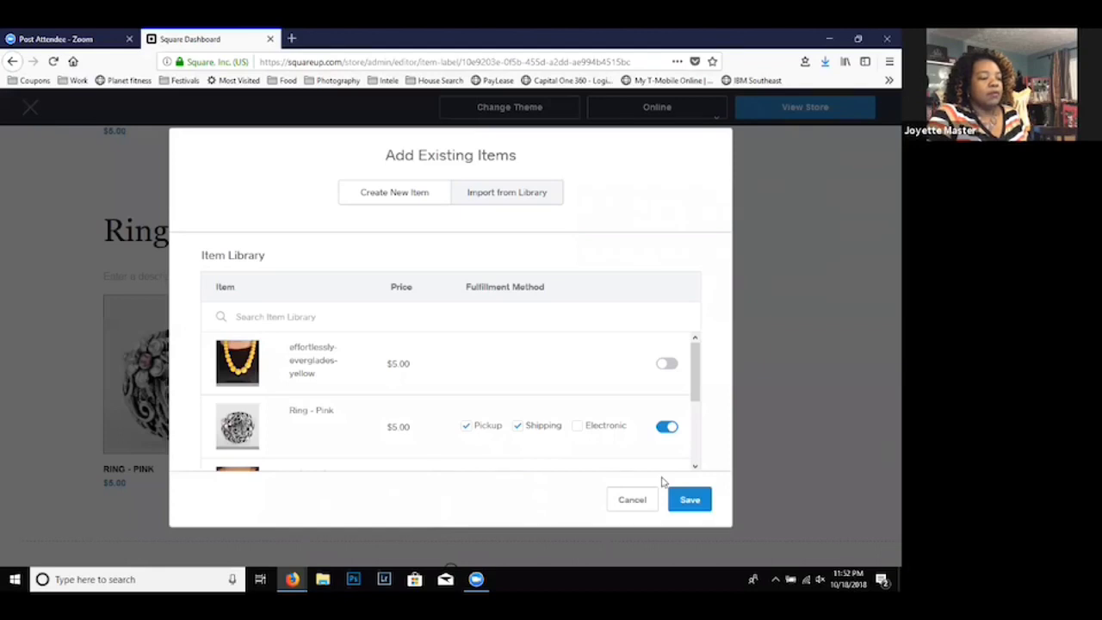
{"action": "left_click", "coordinate": [689, 502]}
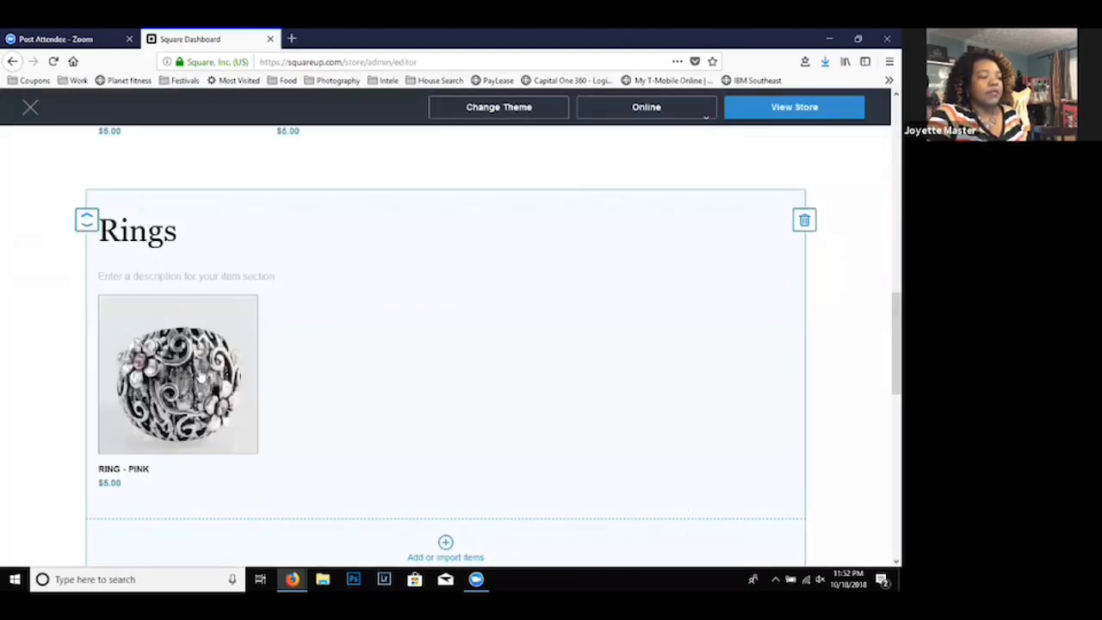
- Look over the store page and test the Shop navigation by jumping to the Rings section
{"action": "mouse_move", "coordinate": [199, 379]}
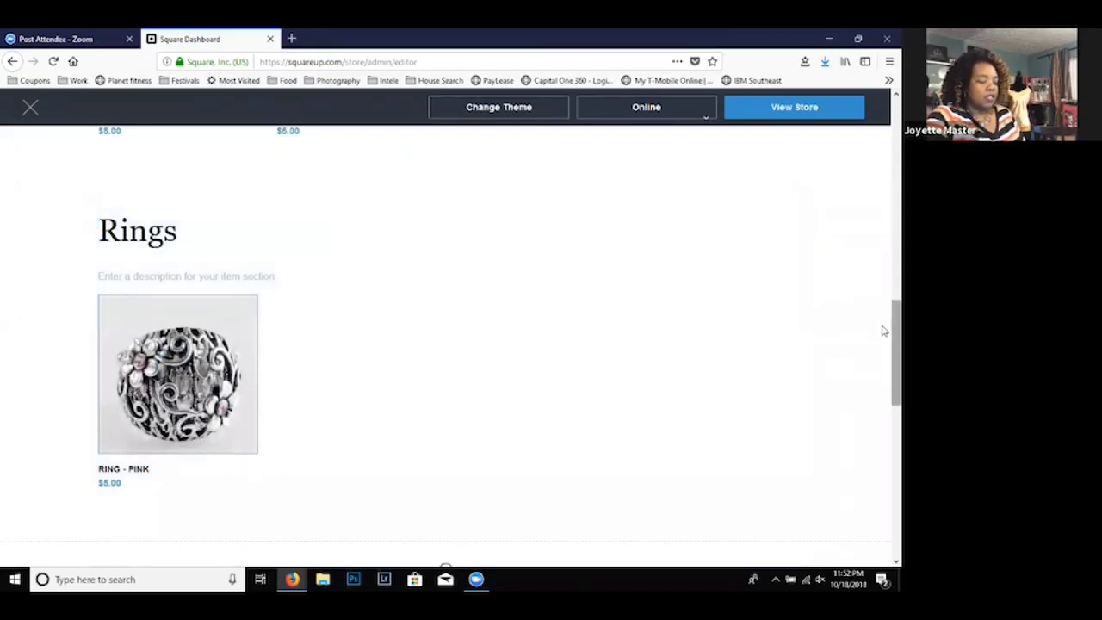
{"action": "scroll", "coordinate": [883, 331], "scroll_direction": "down", "scroll_amount": 4}
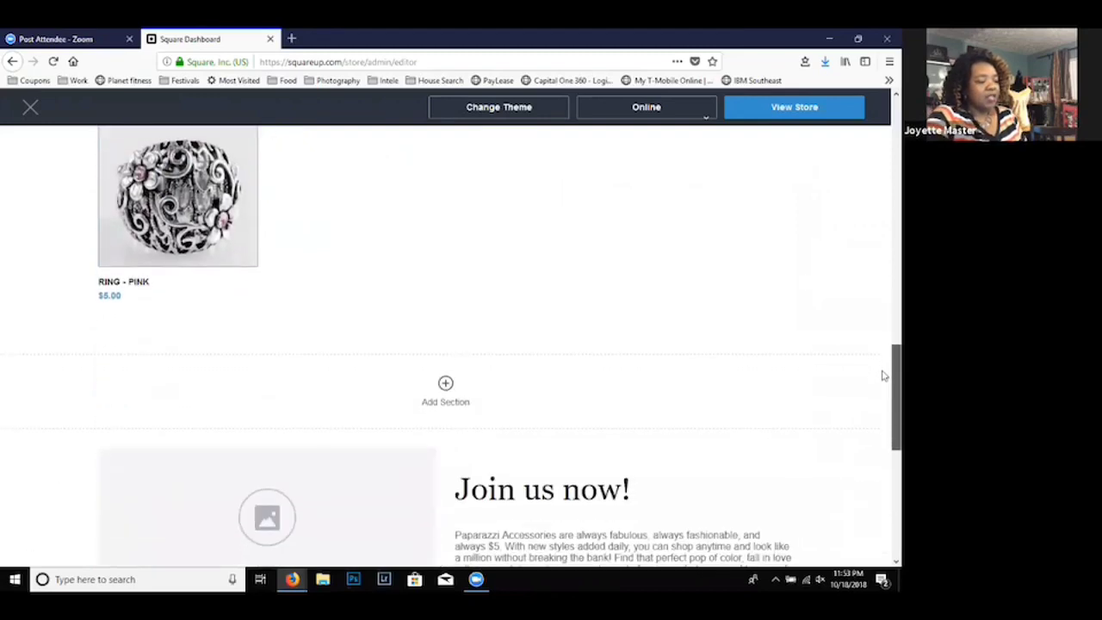
{"action": "scroll", "coordinate": [883, 331], "scroll_direction": "up", "scroll_amount": 3}
{"action": "left_click_drag", "start_coordinate": [883, 330], "coordinate": [883, 159]}
{"action": "scroll", "coordinate": [884, 127], "scroll_direction": "up", "scroll_amount": 1}
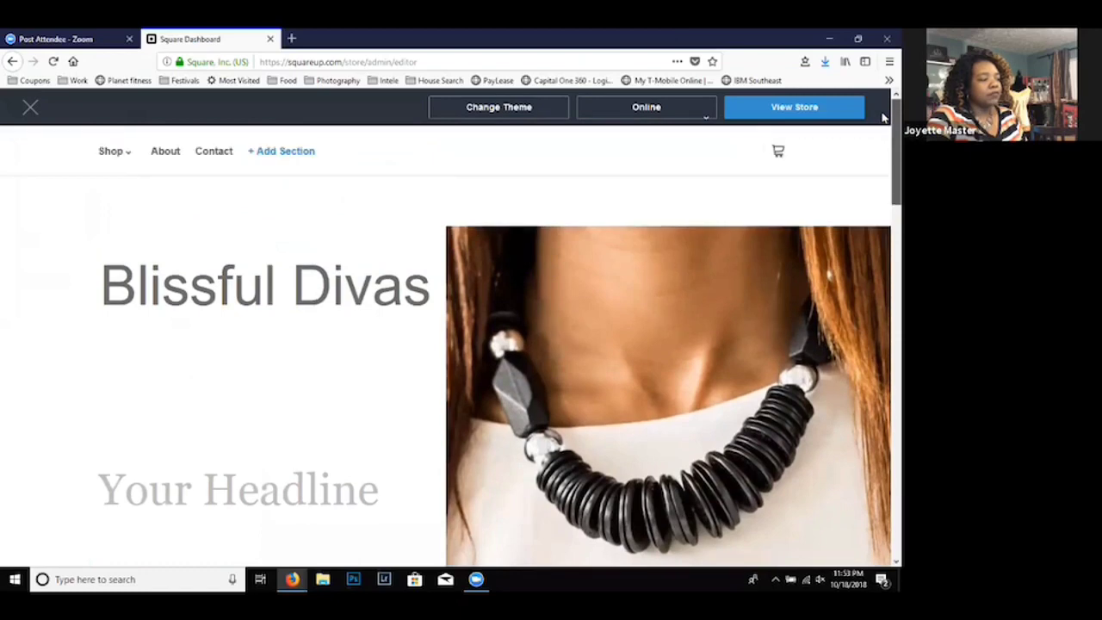
{"action": "mouse_move", "coordinate": [127, 160]}
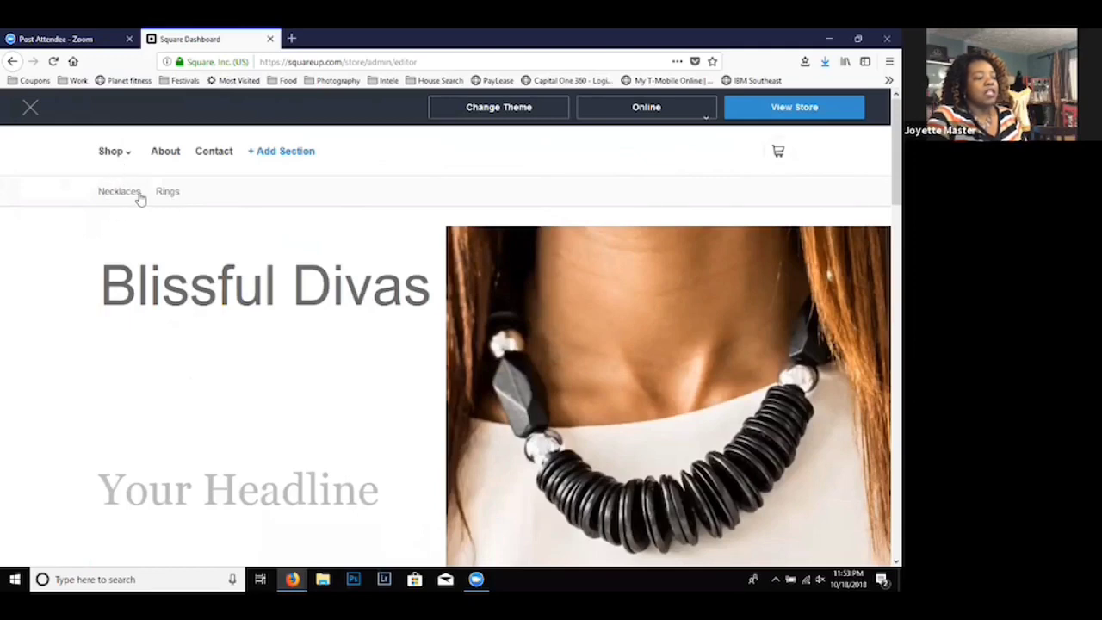
{"action": "left_click", "coordinate": [168, 192]}
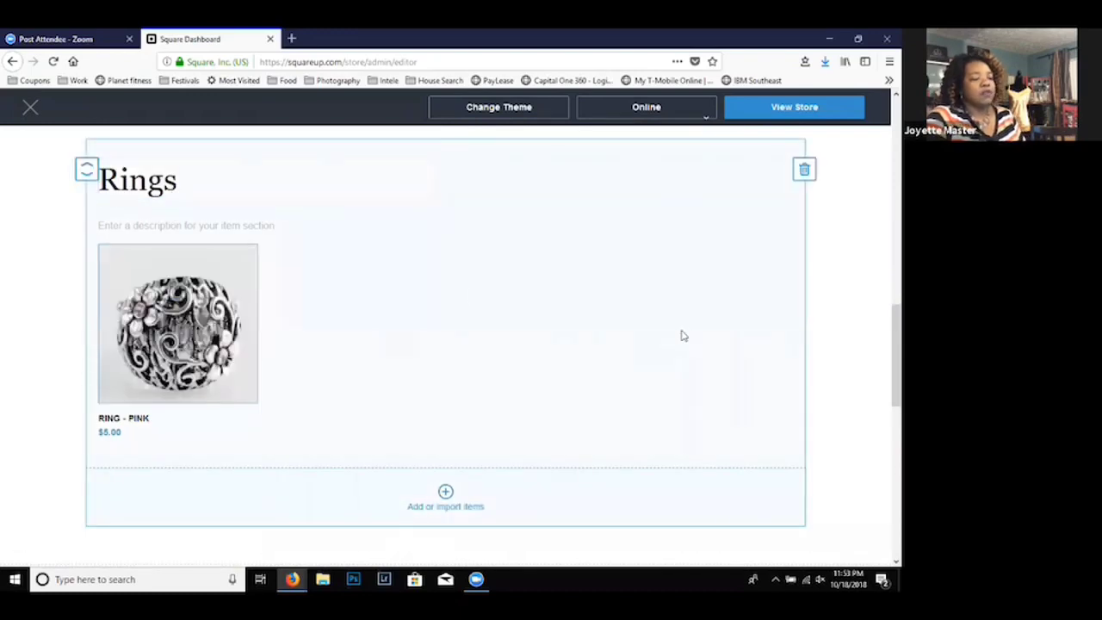
- Reorder the Necklaces section so effortlessly-everglades-yellow comes before Untamed -Multi
{"action": "scroll", "coordinate": [882, 251], "scroll_direction": "up", "scroll_amount": 3}
{"action": "scroll", "coordinate": [882, 245], "scroll_direction": "up", "scroll_amount": 6}
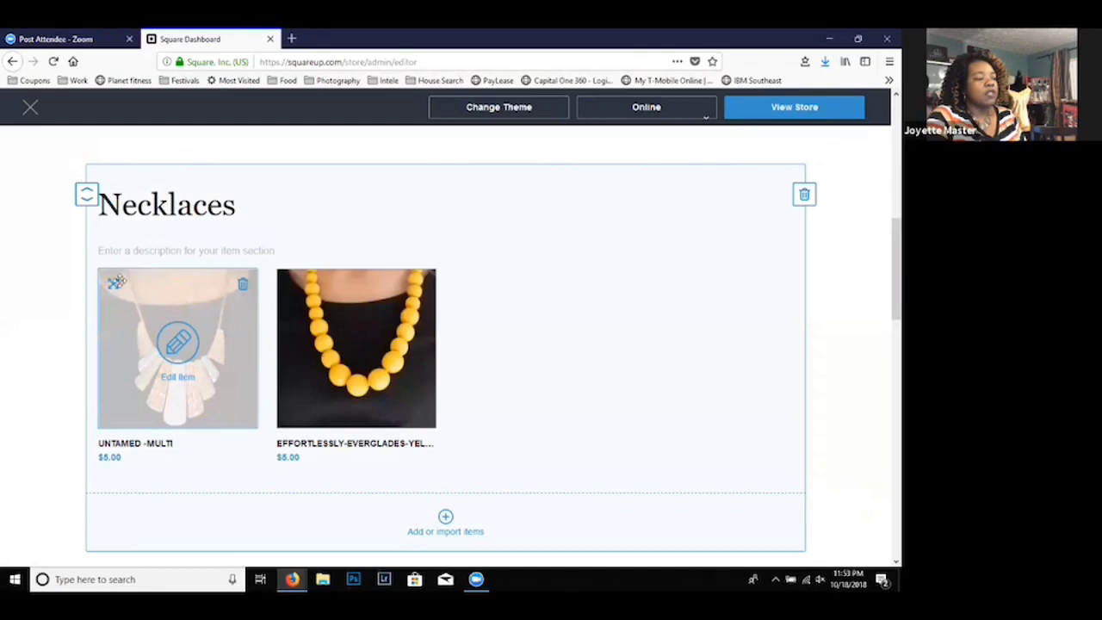
{"action": "left_click_drag", "start_coordinate": [113, 282], "coordinate": [494, 284]}
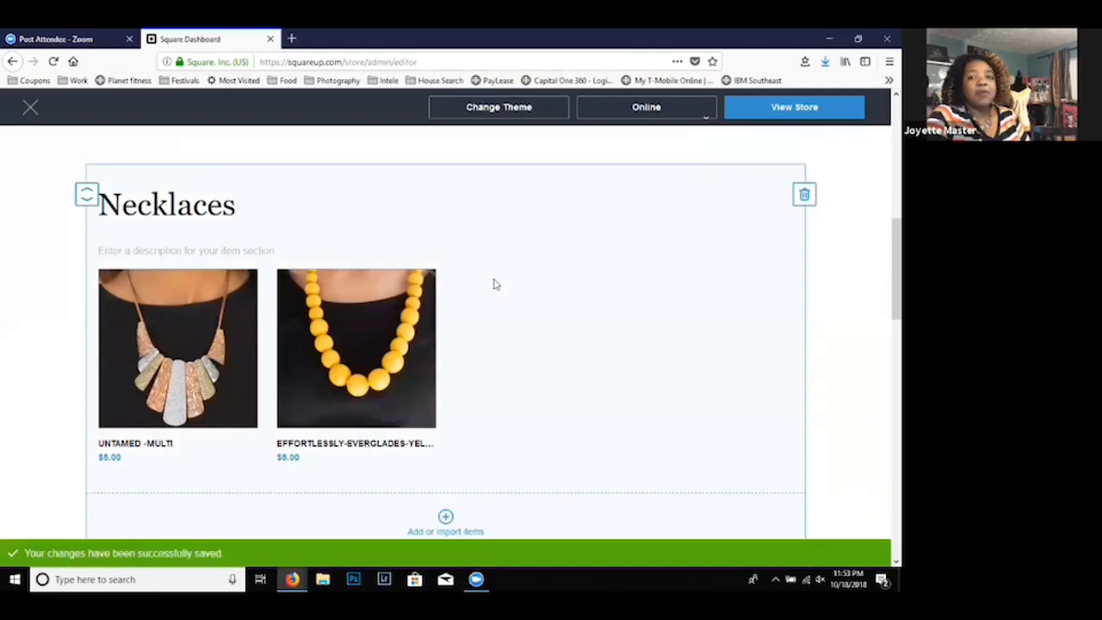
{"action": "mouse_move", "coordinate": [298, 285]}
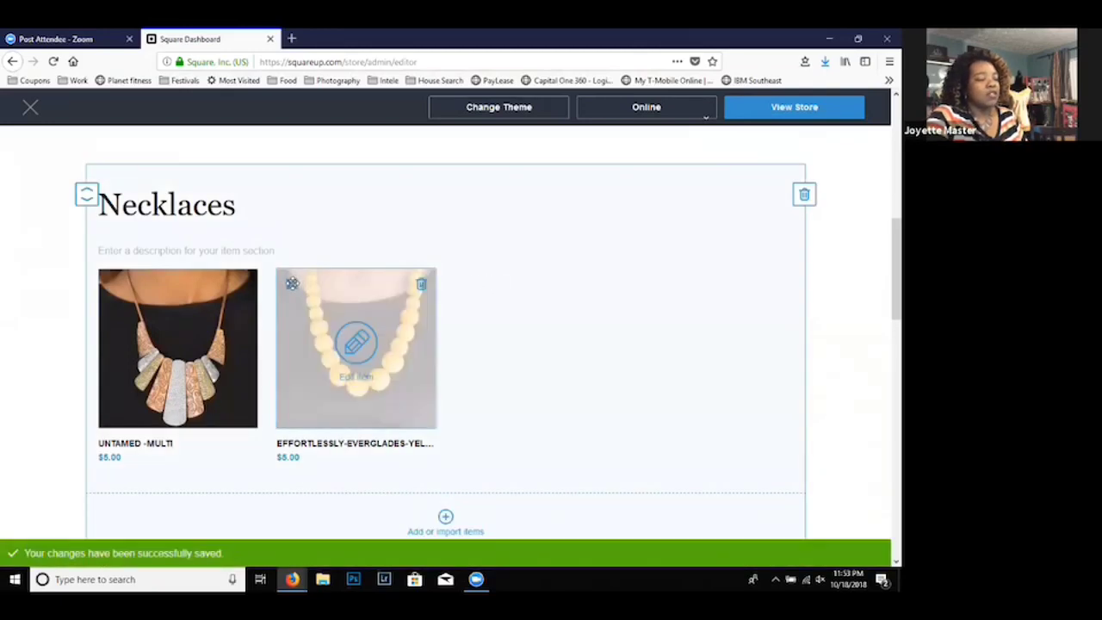
{"action": "left_click_drag", "start_coordinate": [292, 283], "coordinate": [131, 292]}
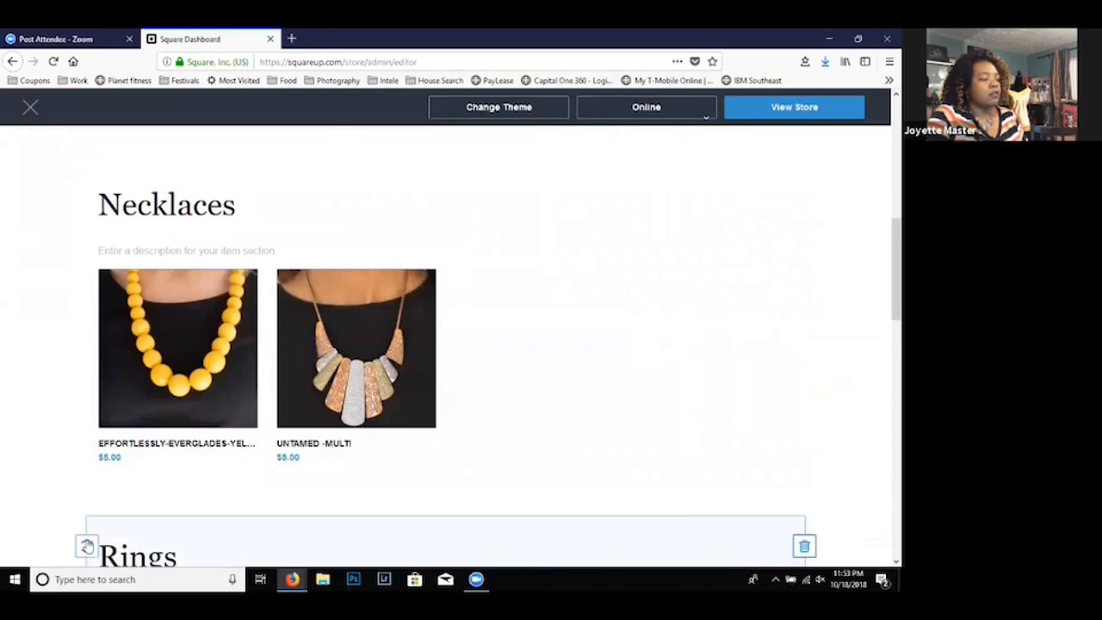
- Rearrange the store sections so Rings comes before Necklaces, and save the new order
{"action": "left_click", "coordinate": [86, 544]}
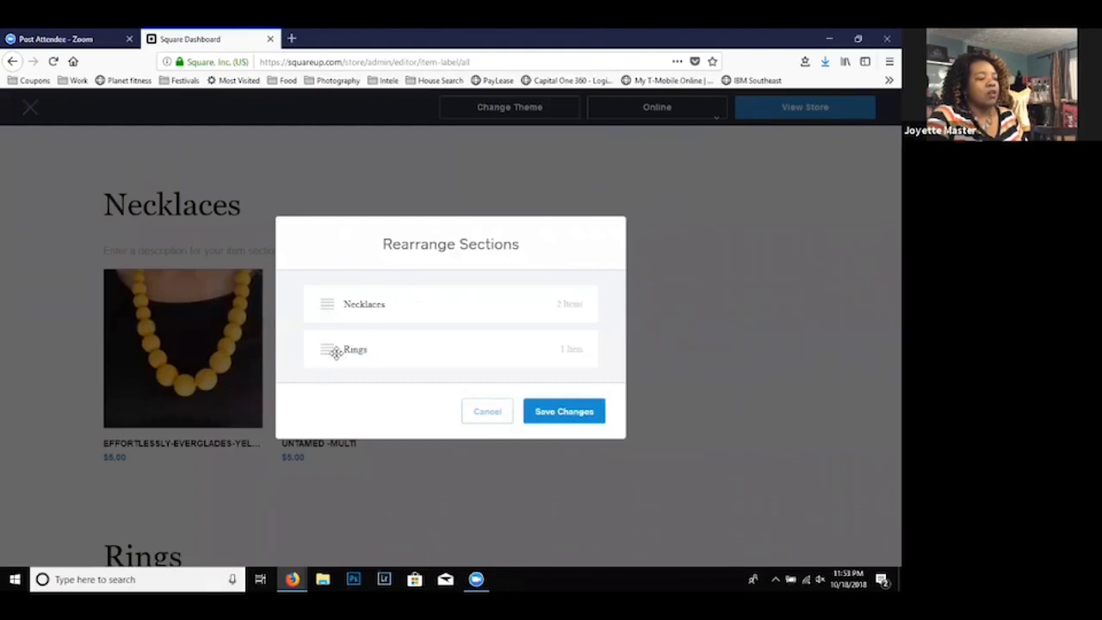
{"action": "left_click_drag", "start_coordinate": [328, 348], "coordinate": [322, 295]}
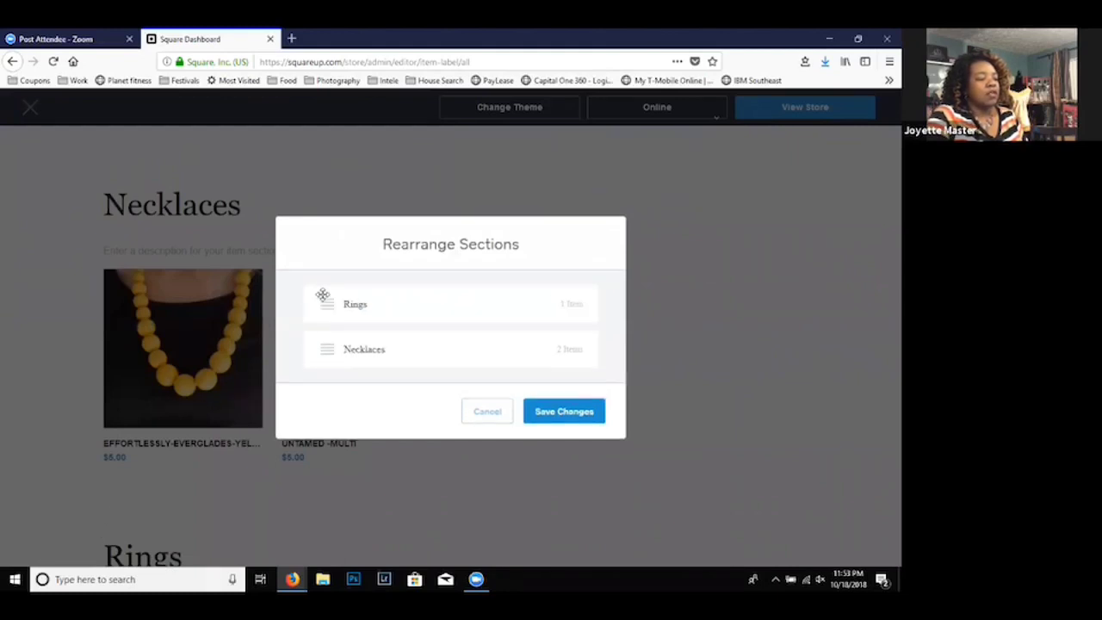
{"action": "left_click", "coordinate": [556, 413]}
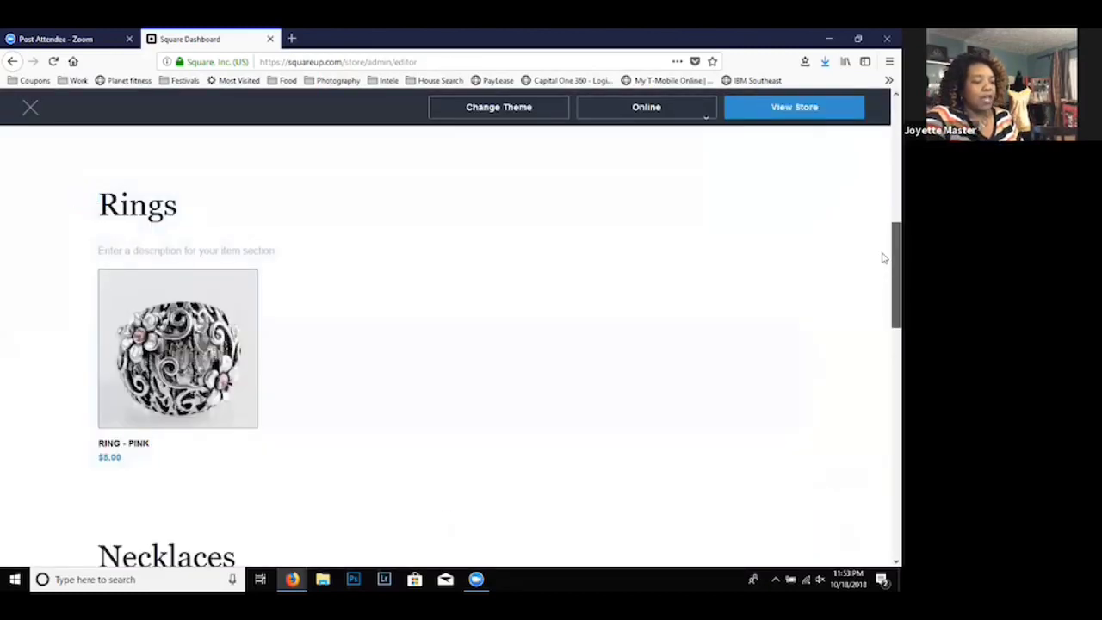
- Check the section order in the Shop navigation, open the live Blissful Divas store and select its web address
{"action": "scroll", "coordinate": [882, 250], "scroll_direction": "up", "scroll_amount": 4}
{"action": "scroll", "coordinate": [882, 185], "scroll_direction": "up", "scroll_amount": 3}
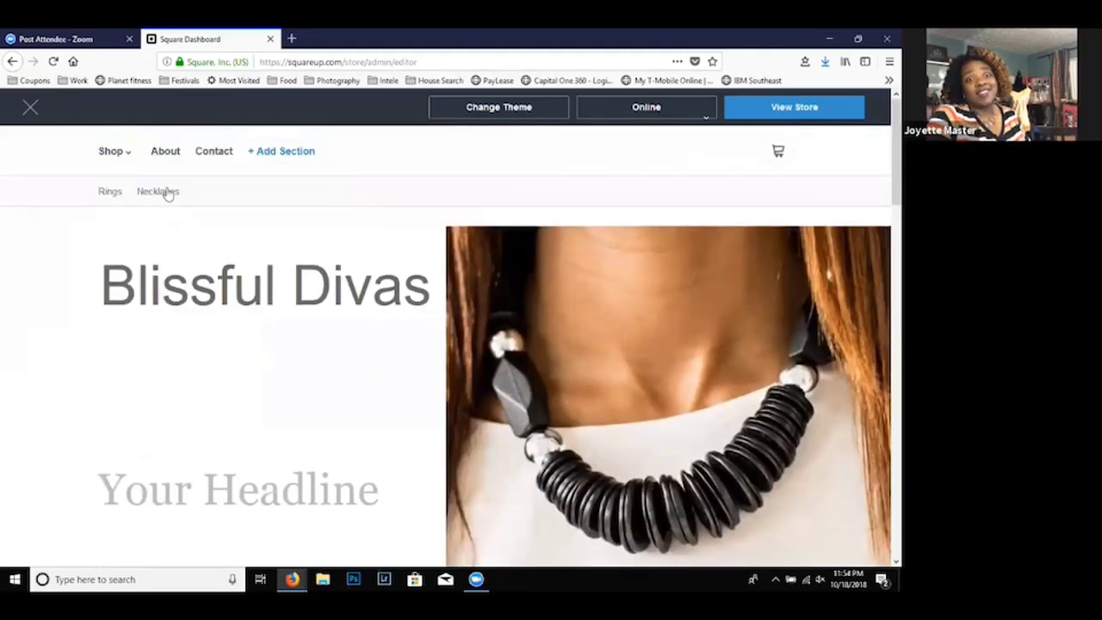
{"action": "left_click", "coordinate": [127, 158]}
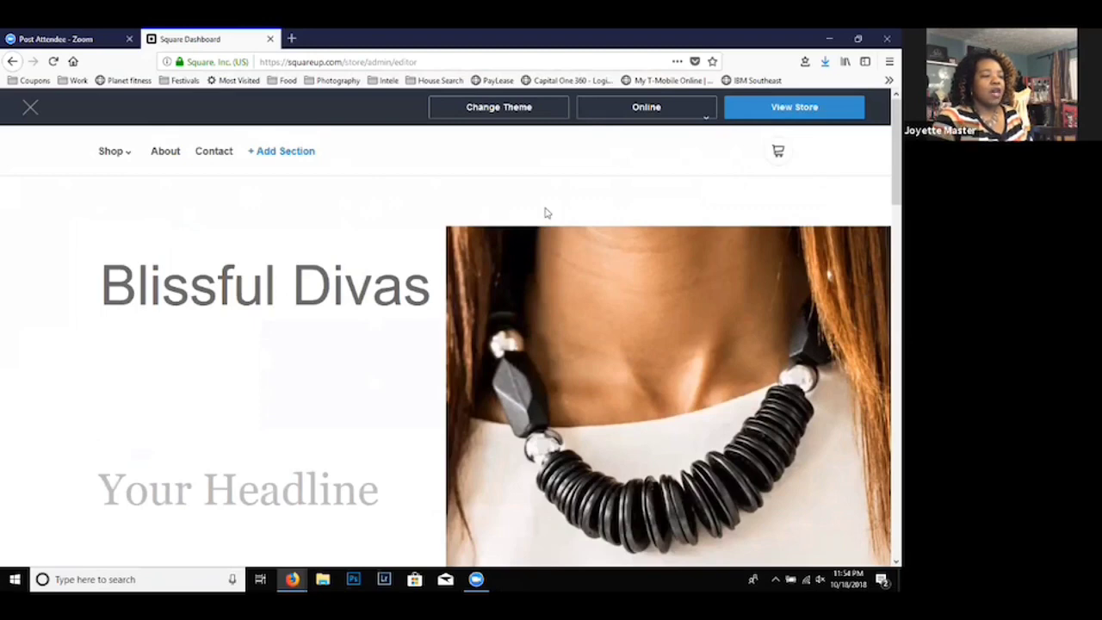
{"action": "left_click", "coordinate": [793, 108]}
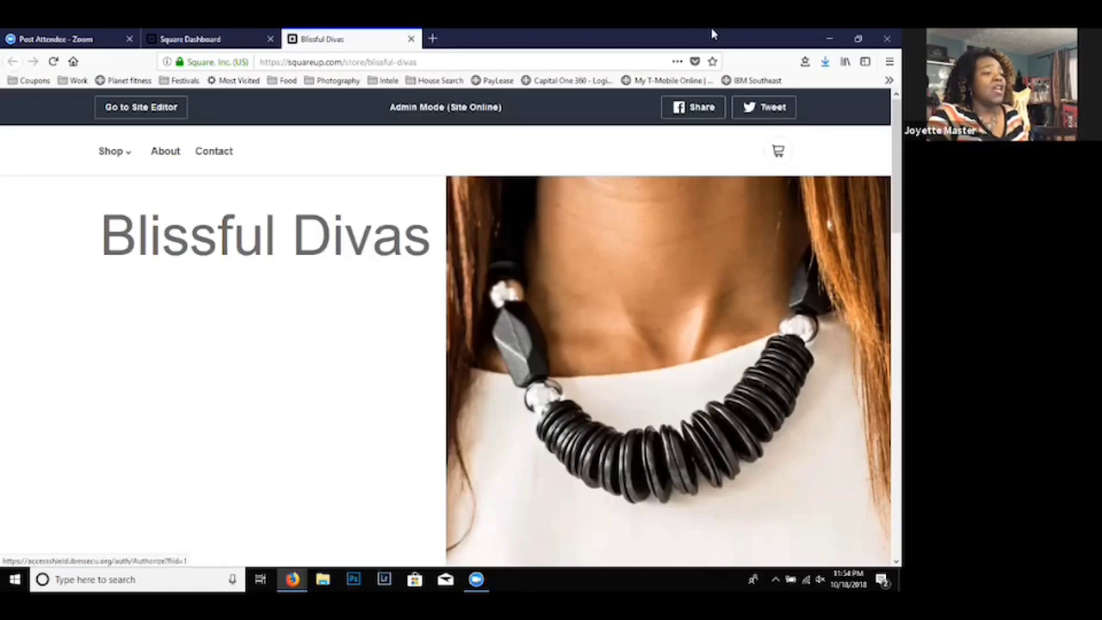
{"action": "left_click", "coordinate": [424, 62]}
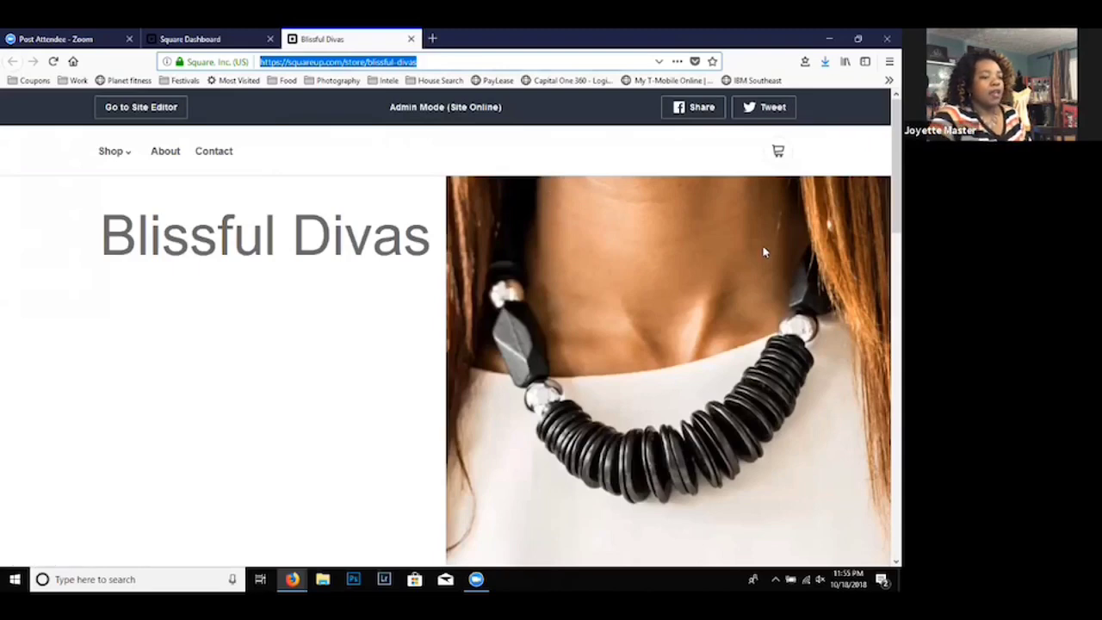
- Look over the live store page, examining the Rings and Necklaces sections, the about text, the contact details and the social links
{"action": "scroll", "coordinate": [882, 199], "scroll_direction": "down", "scroll_amount": 10}
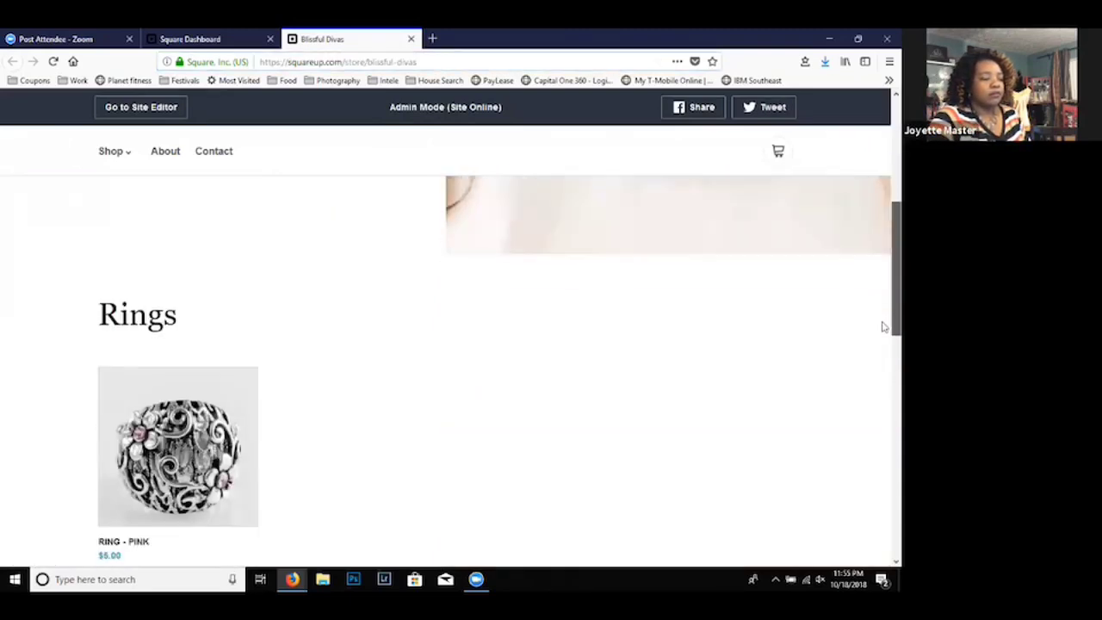
{"action": "scroll", "coordinate": [882, 468], "scroll_direction": "down", "scroll_amount": 5}
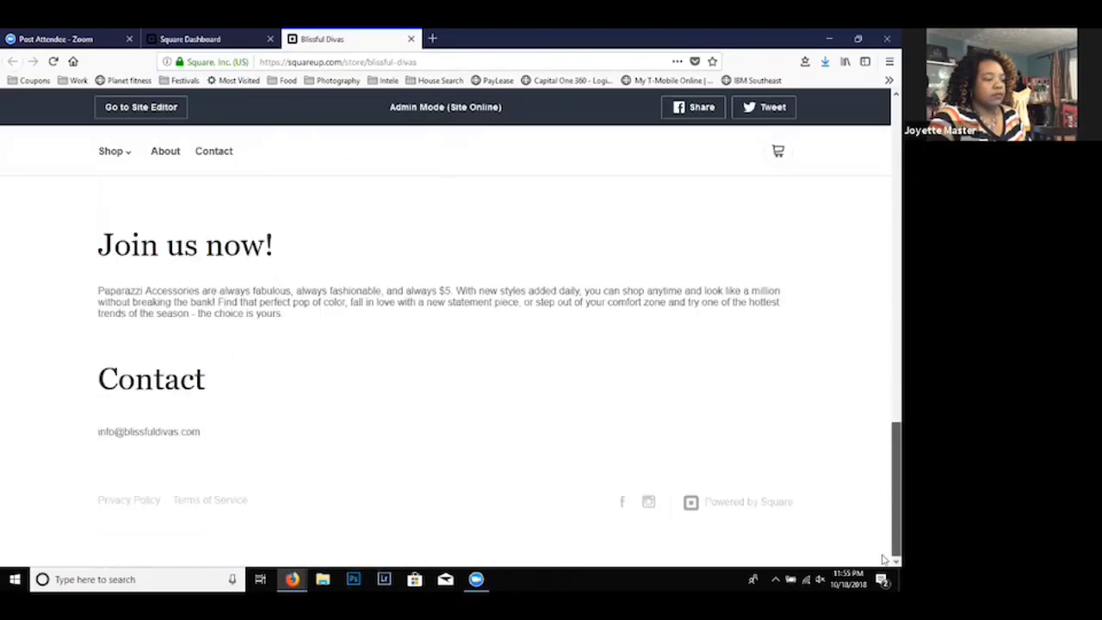
{"action": "scroll", "coordinate": [882, 550], "scroll_direction": "up", "scroll_amount": 15}
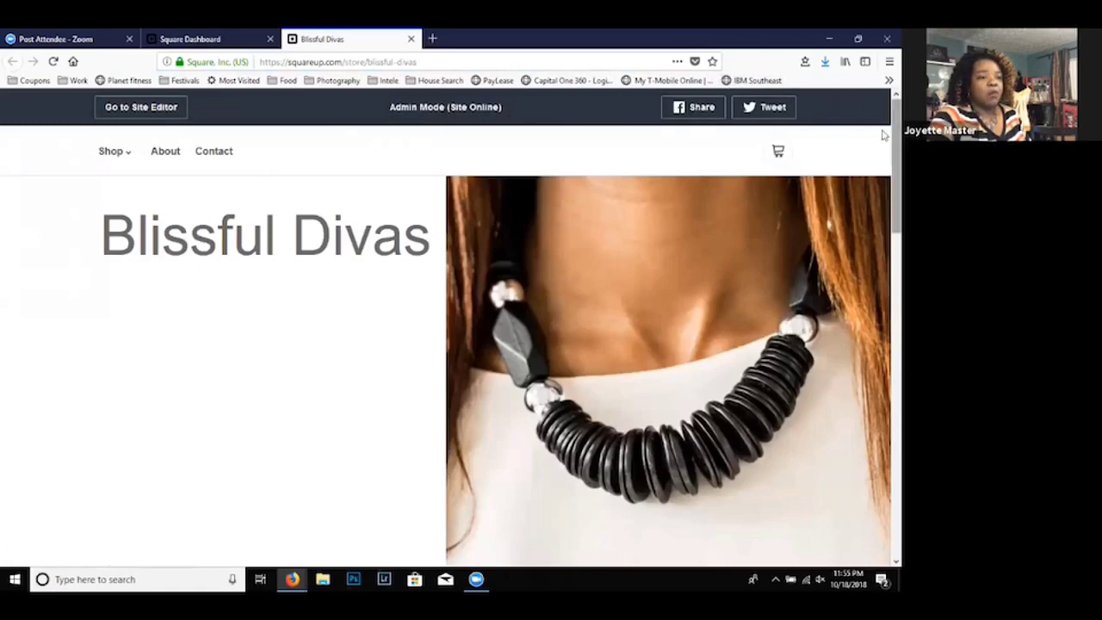
{"action": "scroll", "coordinate": [883, 165], "scroll_direction": "down", "scroll_amount": 3}
{"action": "left_click_drag", "start_coordinate": [883, 185], "coordinate": [883, 482]}
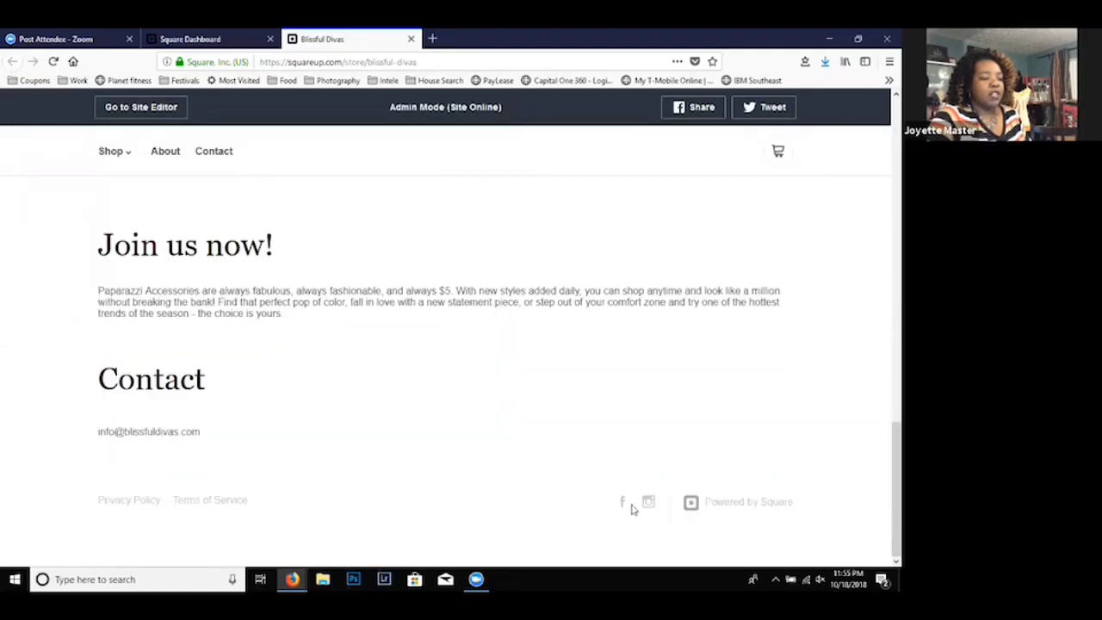
{"action": "left_click", "coordinate": [881, 351]}
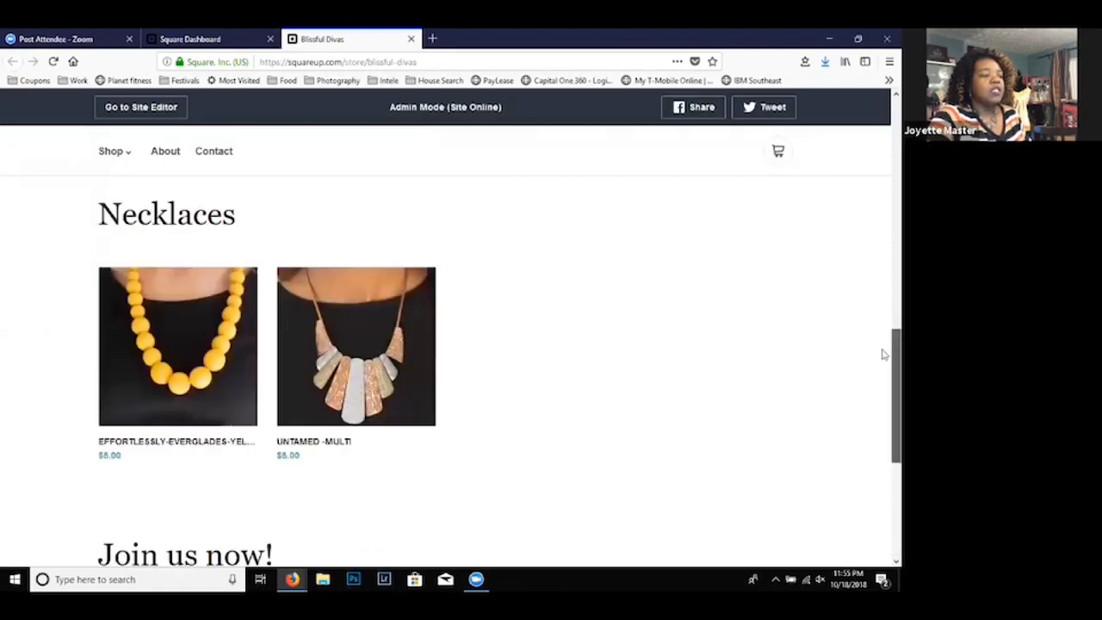
{"action": "left_click_drag", "start_coordinate": [881, 332], "coordinate": [880, 327]}
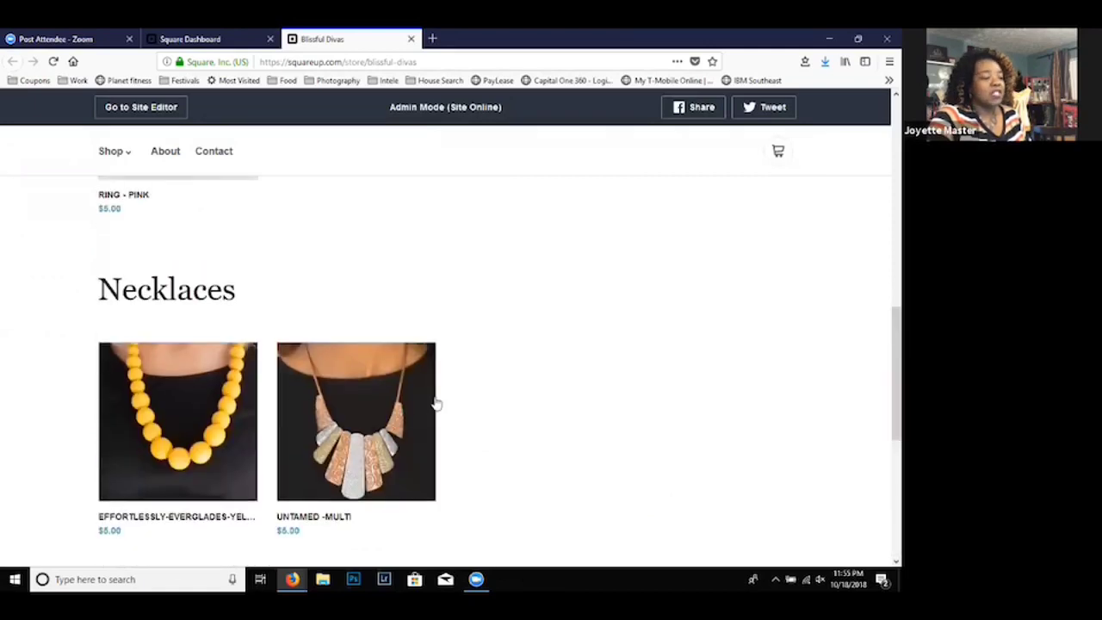
- View the untamed -Multi necklace's item details in the live store and browse through its photos
{"action": "left_click", "coordinate": [362, 438]}
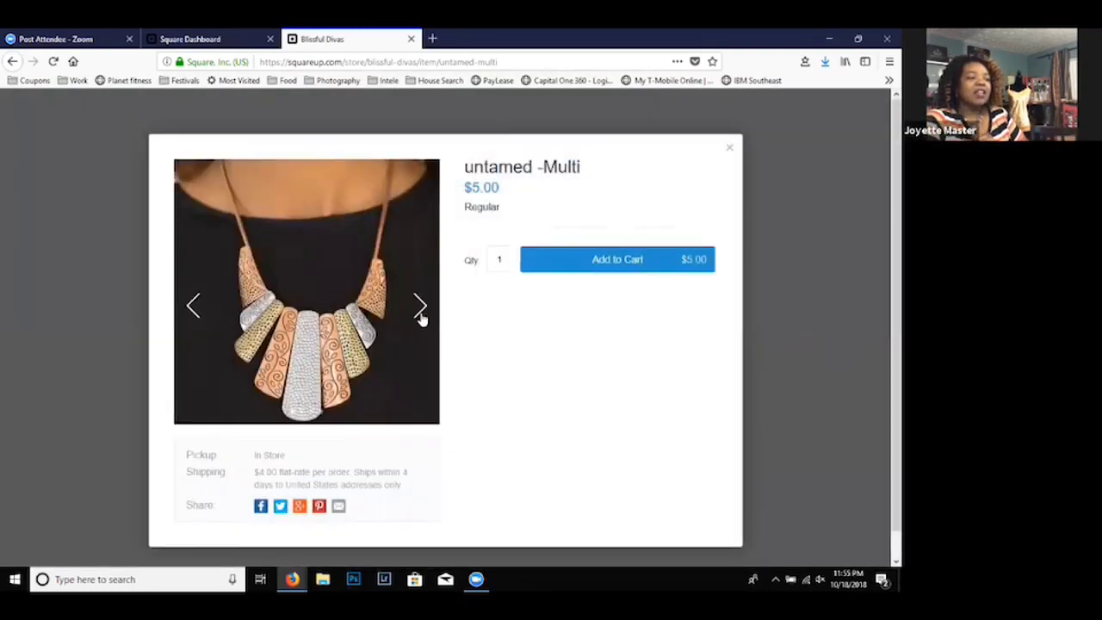
{"action": "left_click", "coordinate": [420, 308]}
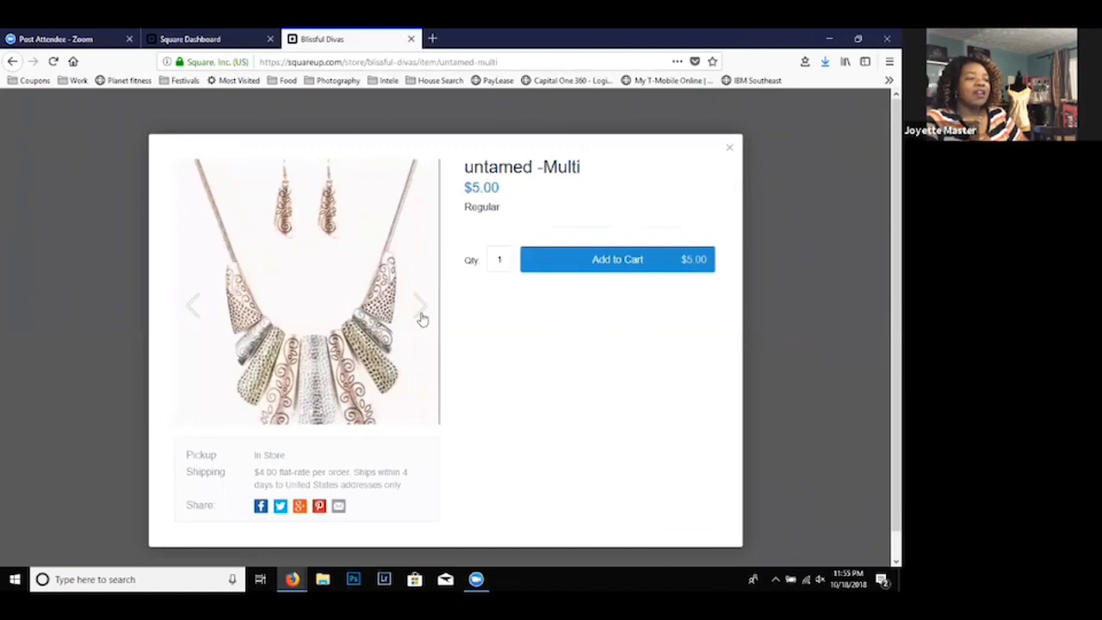
{"action": "left_click", "coordinate": [421, 308]}
{"action": "left_click", "coordinate": [421, 310]}
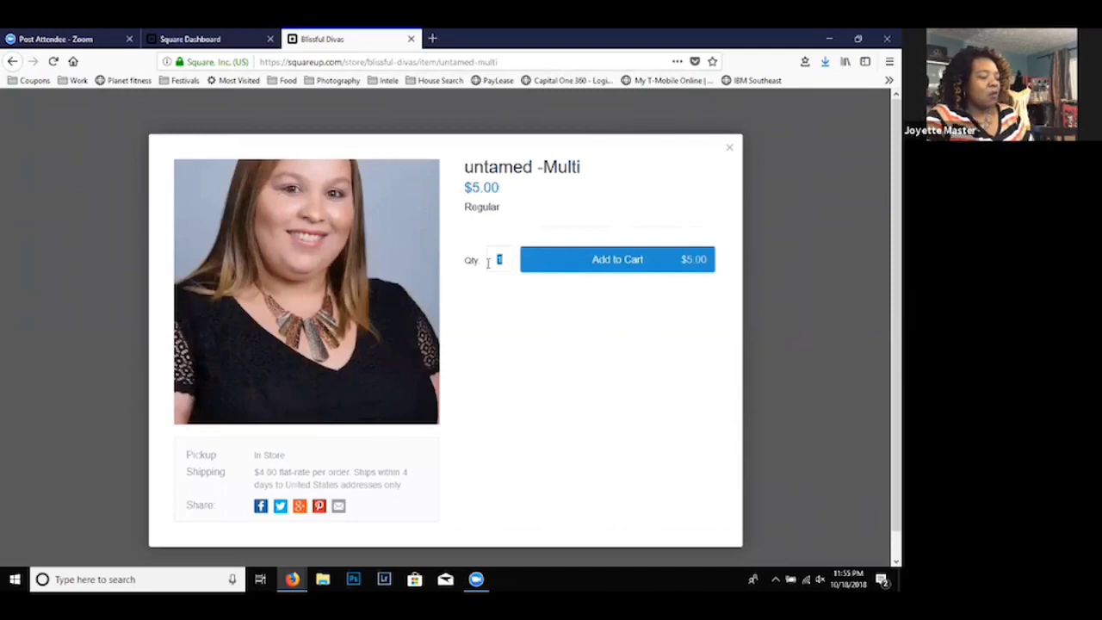
- Try to add 3 untamed -Multi necklaces to the cart
{"action": "type", "text": "2"}
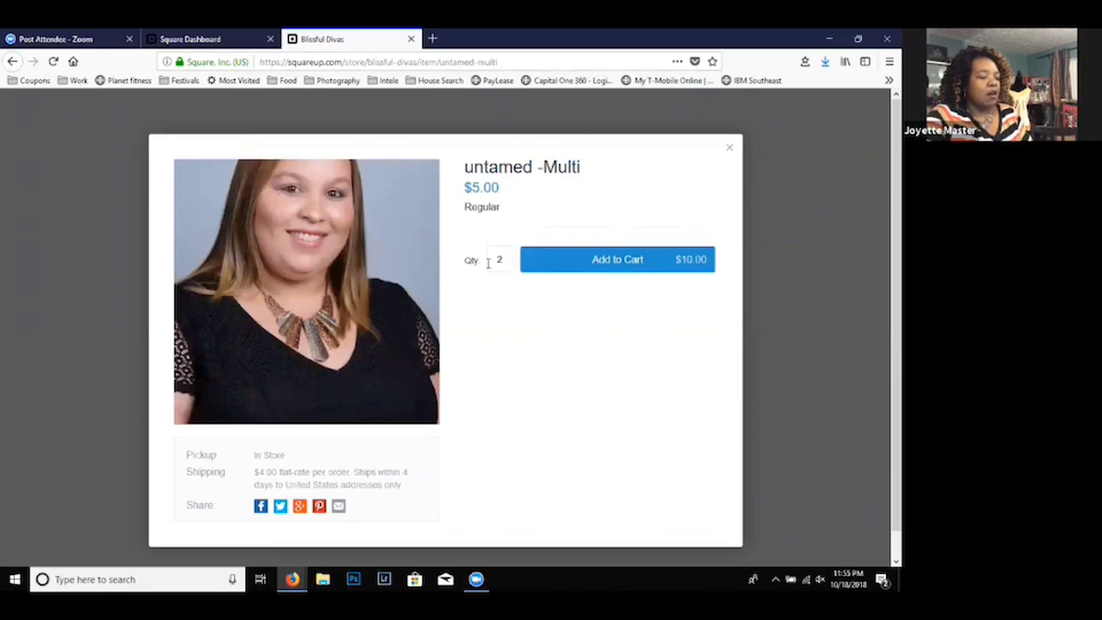
{"action": "key", "text": "BackSpace"}
{"action": "type", "text": "3"}
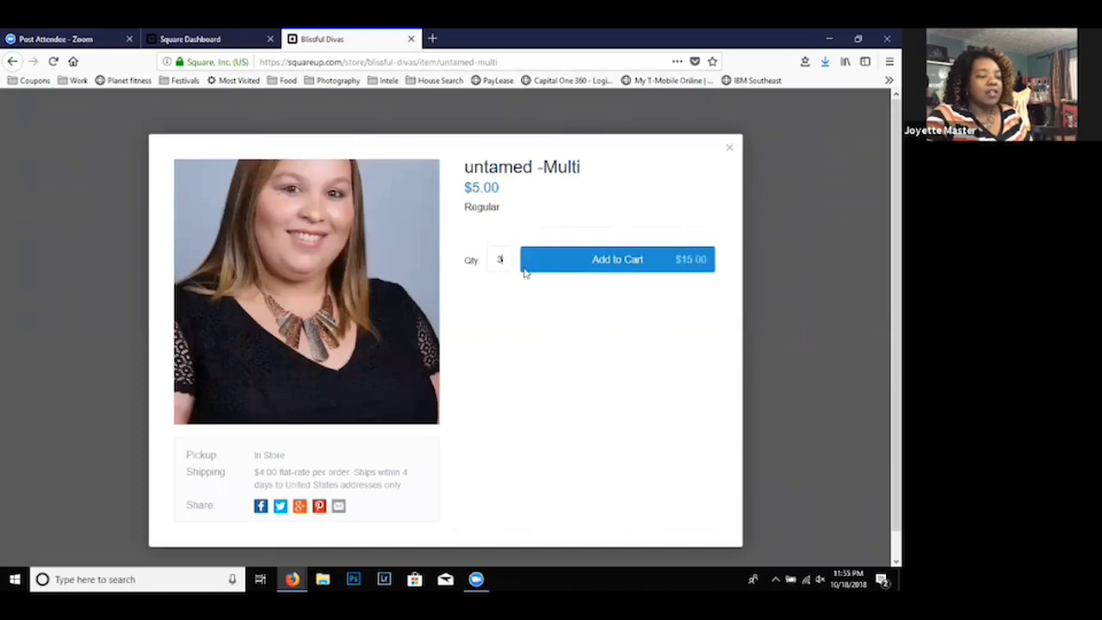
{"action": "left_click", "coordinate": [586, 266]}
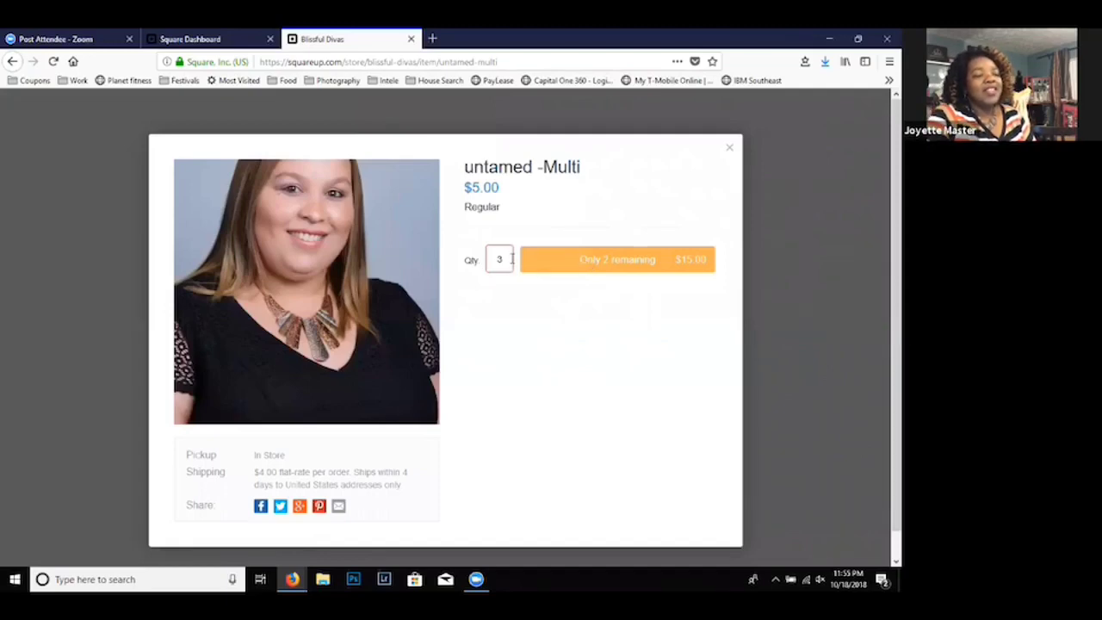
- Set the untamed -Multi quantity to 2 and add the necklaces to the cart
{"action": "key", "text": "BackSpace"}
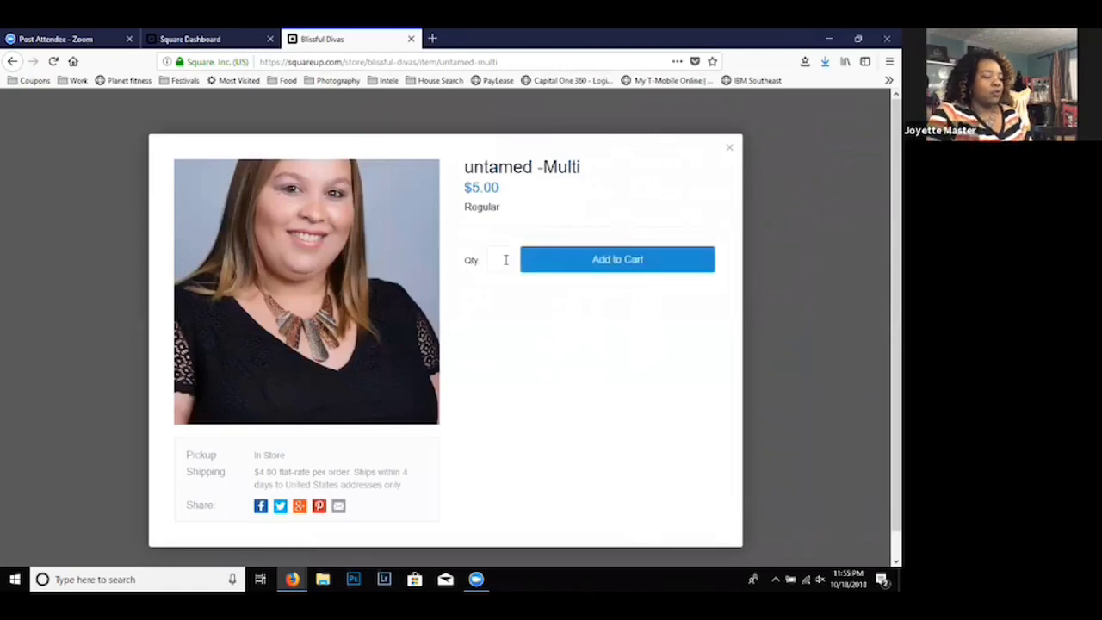
{"action": "type", "text": "2"}
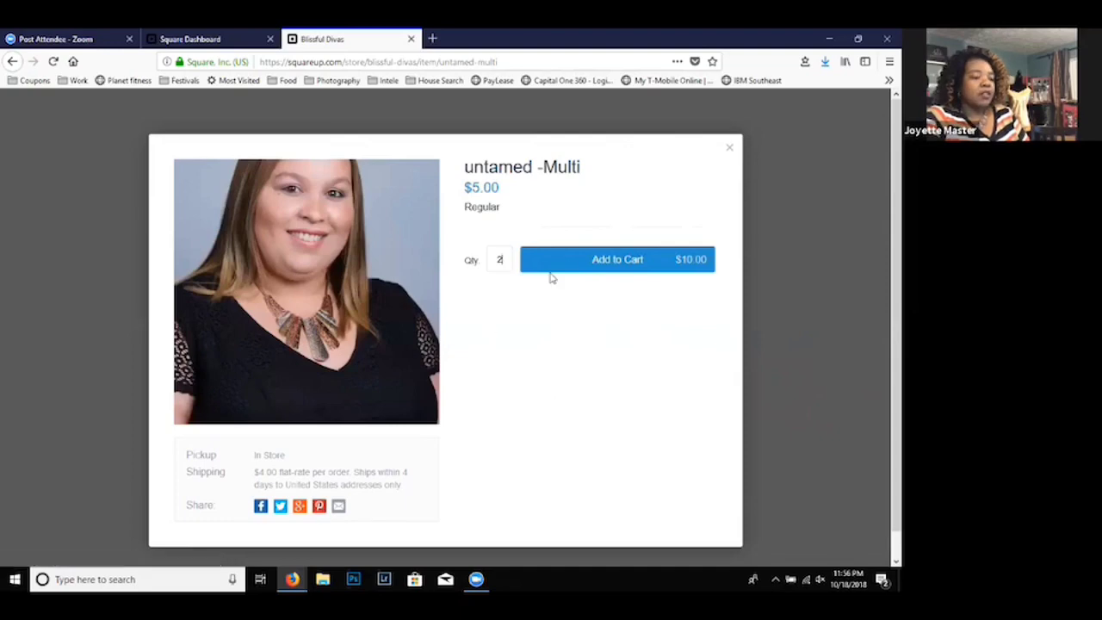
{"action": "left_click", "coordinate": [603, 262]}
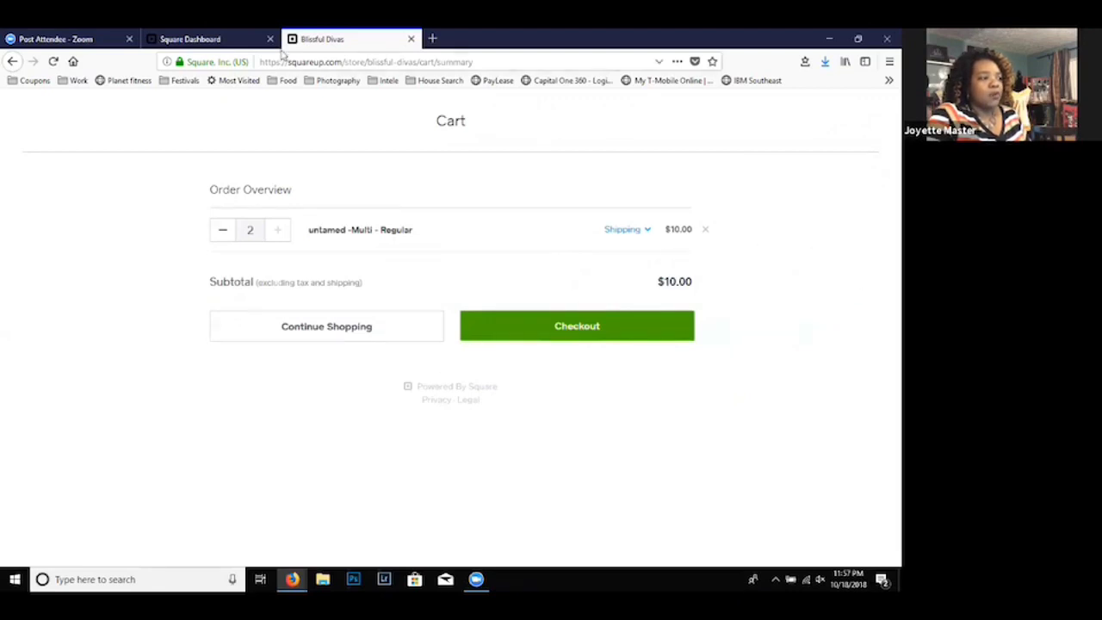
- Return to the store editor and look over the whole store page once more
{"action": "left_click", "coordinate": [217, 40]}
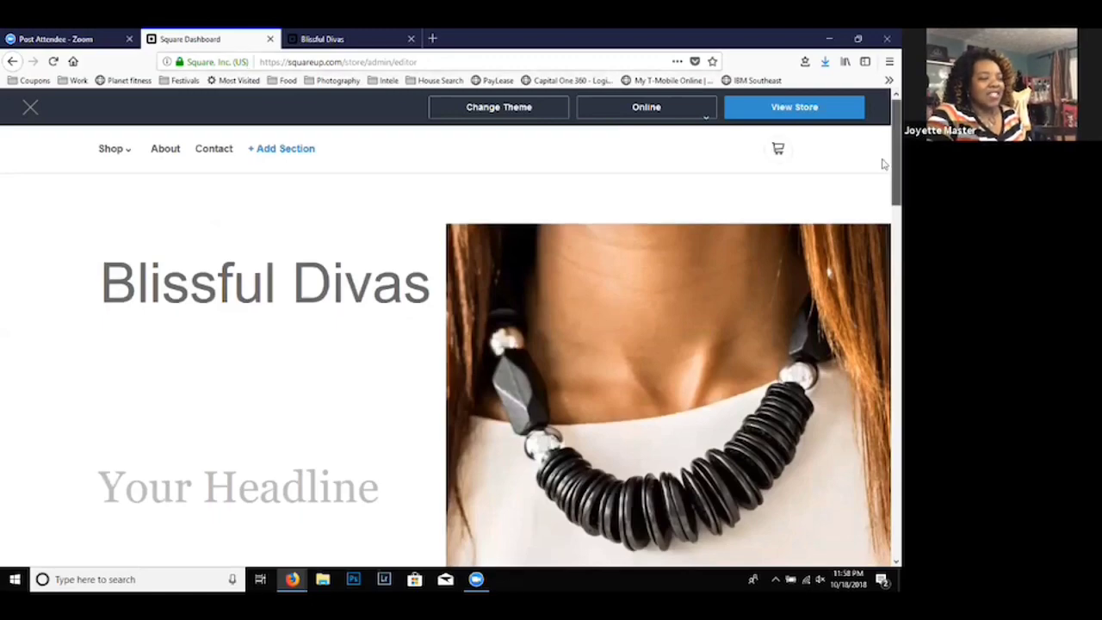
{"action": "left_click_drag", "start_coordinate": [880, 163], "coordinate": [882, 537]}
{"action": "left_click_drag", "start_coordinate": [882, 435], "coordinate": [882, 143]}
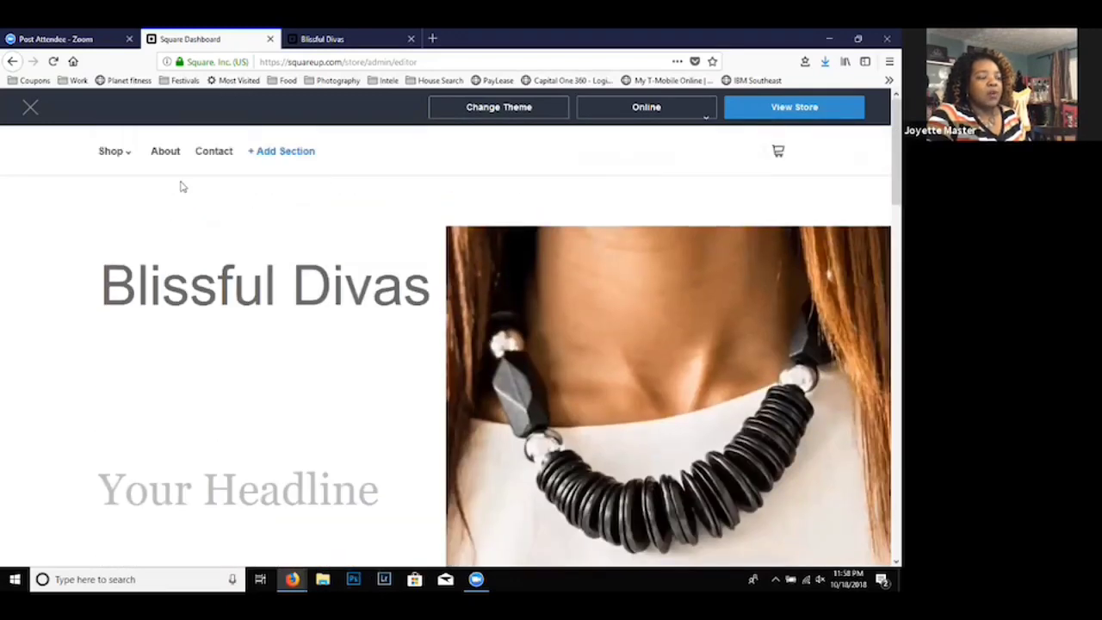
- Leave the store editor and try the Last Week and Last Month date ranges for exporting order details
{"action": "left_click", "coordinate": [29, 117]}
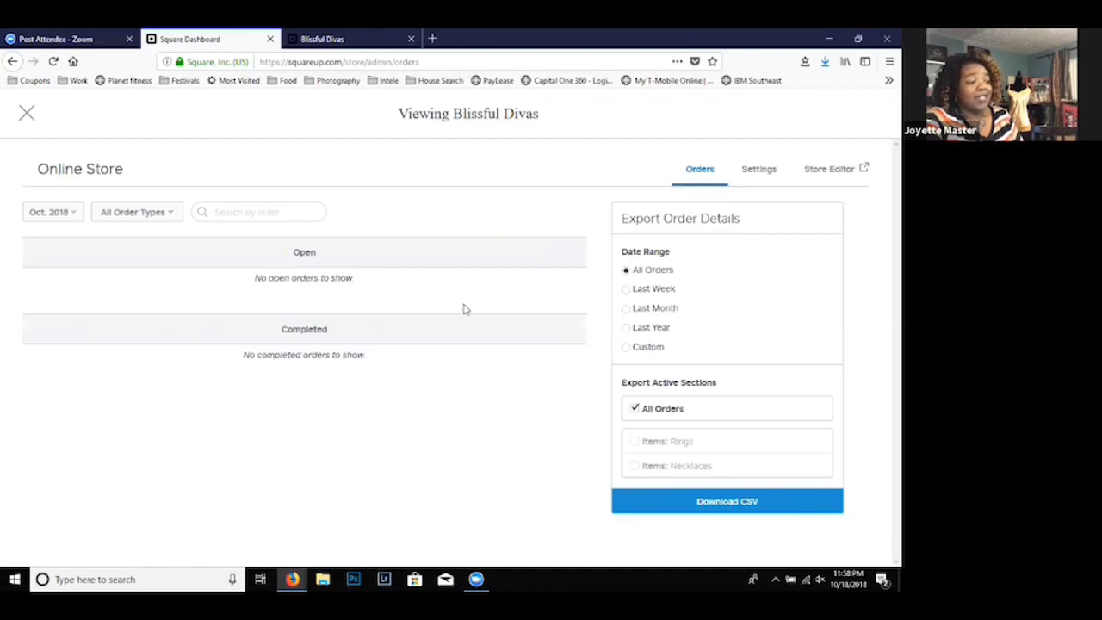
{"action": "left_click", "coordinate": [626, 290]}
{"action": "left_click", "coordinate": [627, 308]}
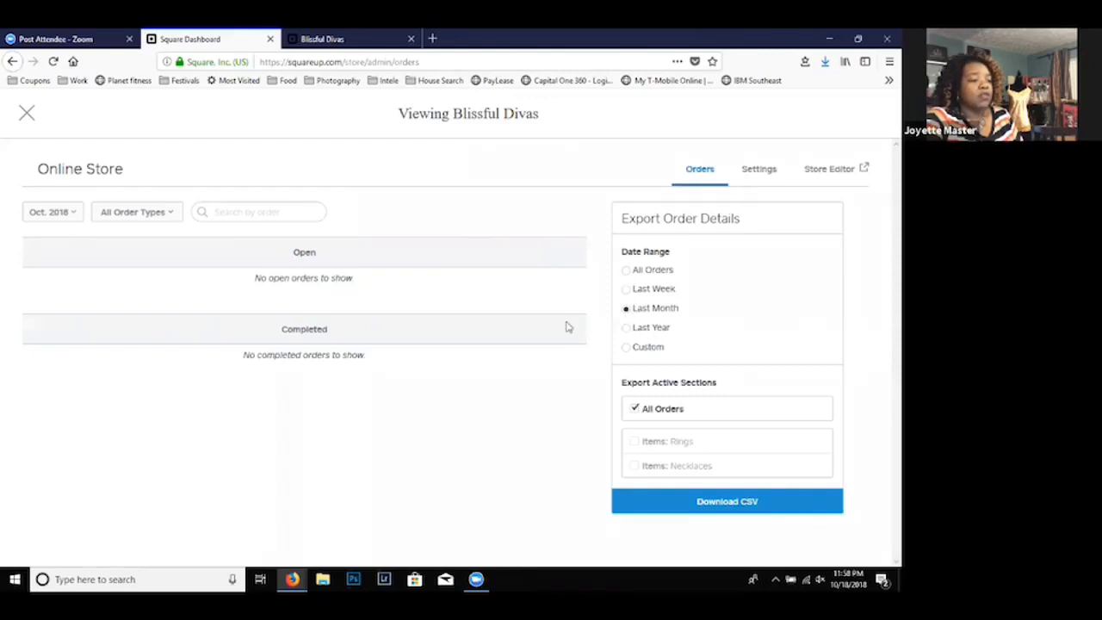
- Return to the main dashboard, postponing the bank account link, and reopen the Online Store area
{"action": "left_click", "coordinate": [27, 116]}
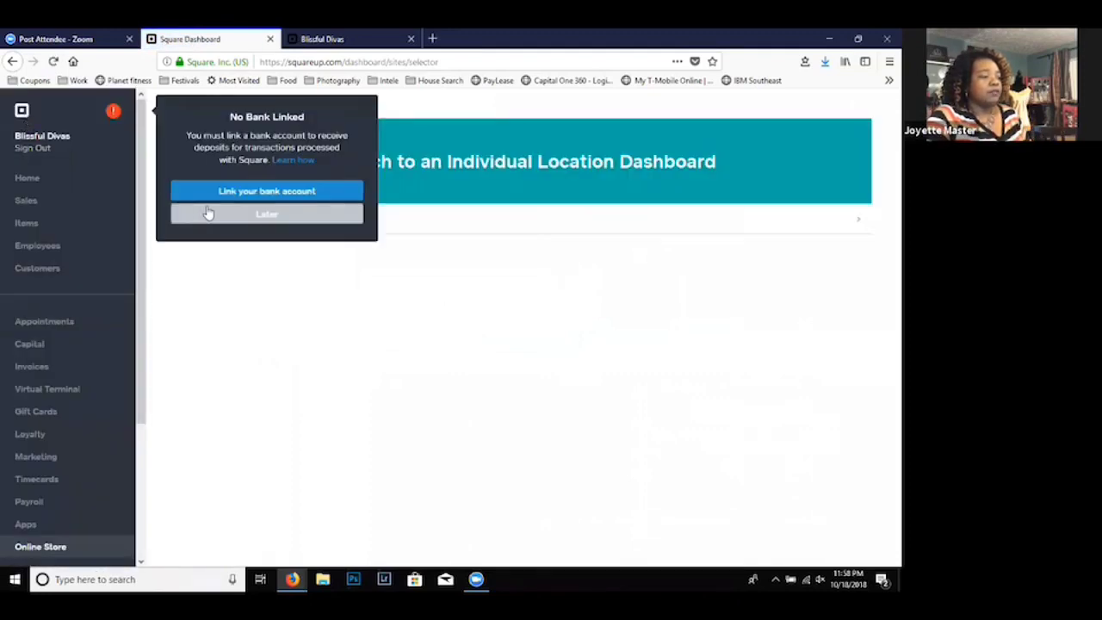
{"action": "left_click", "coordinate": [208, 213]}
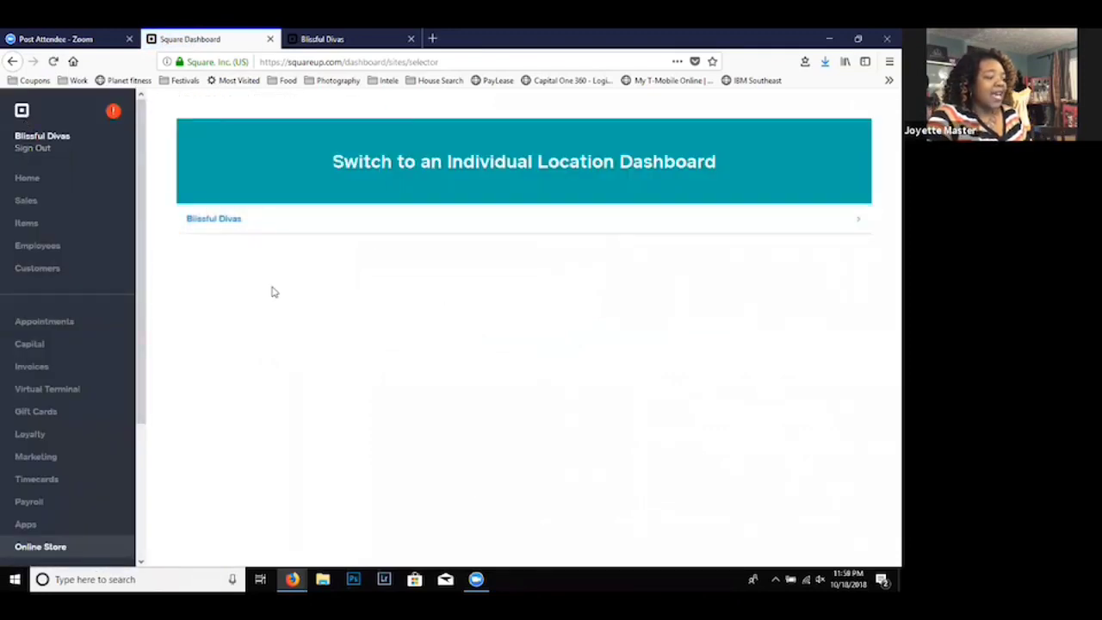
{"action": "left_click_drag", "start_coordinate": [139, 367], "coordinate": [163, 526]}
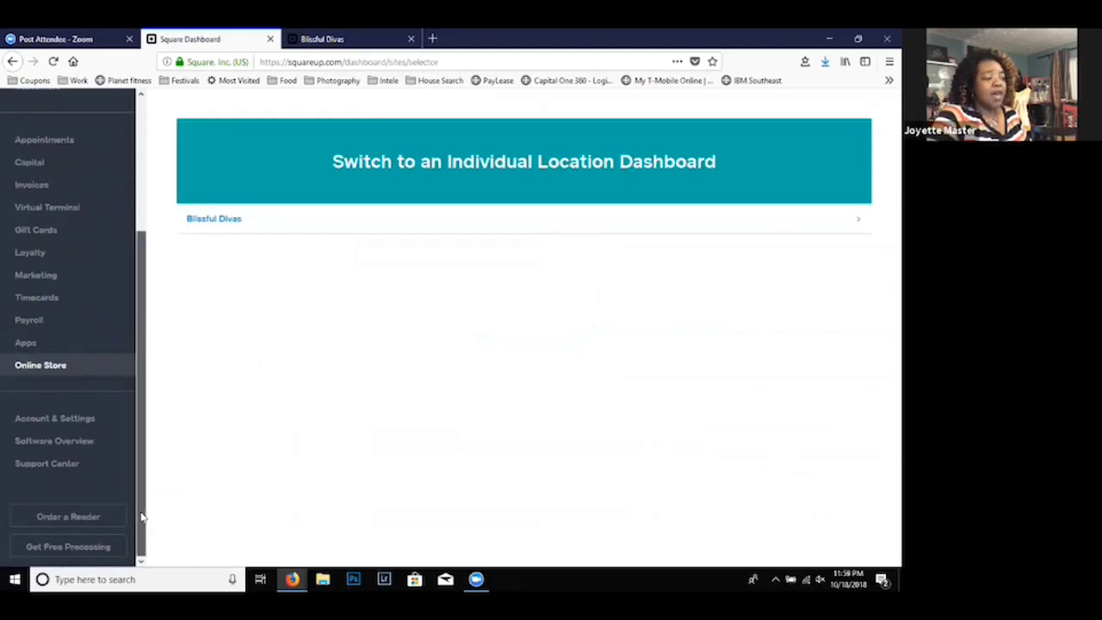
{"action": "left_click_drag", "start_coordinate": [142, 517], "coordinate": [136, 457]}
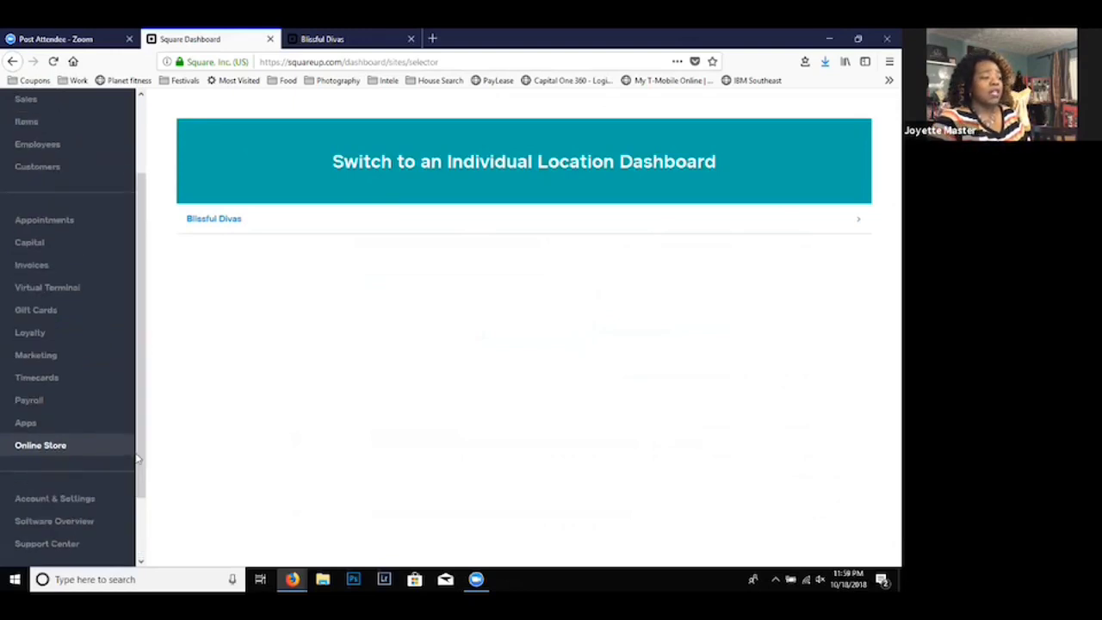
{"action": "left_click", "coordinate": [127, 447]}
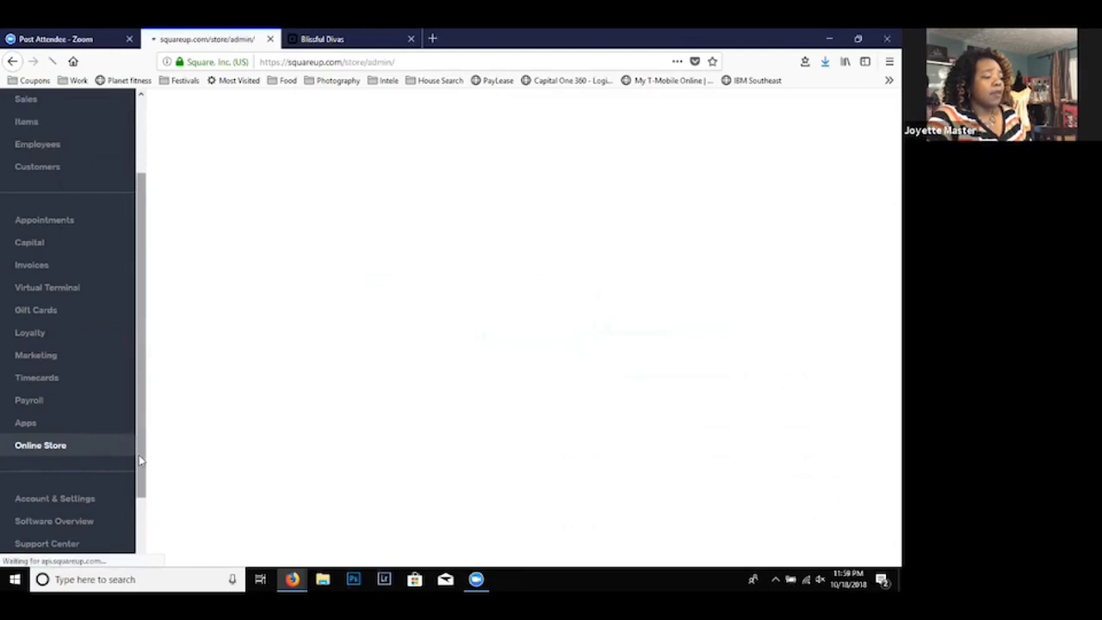